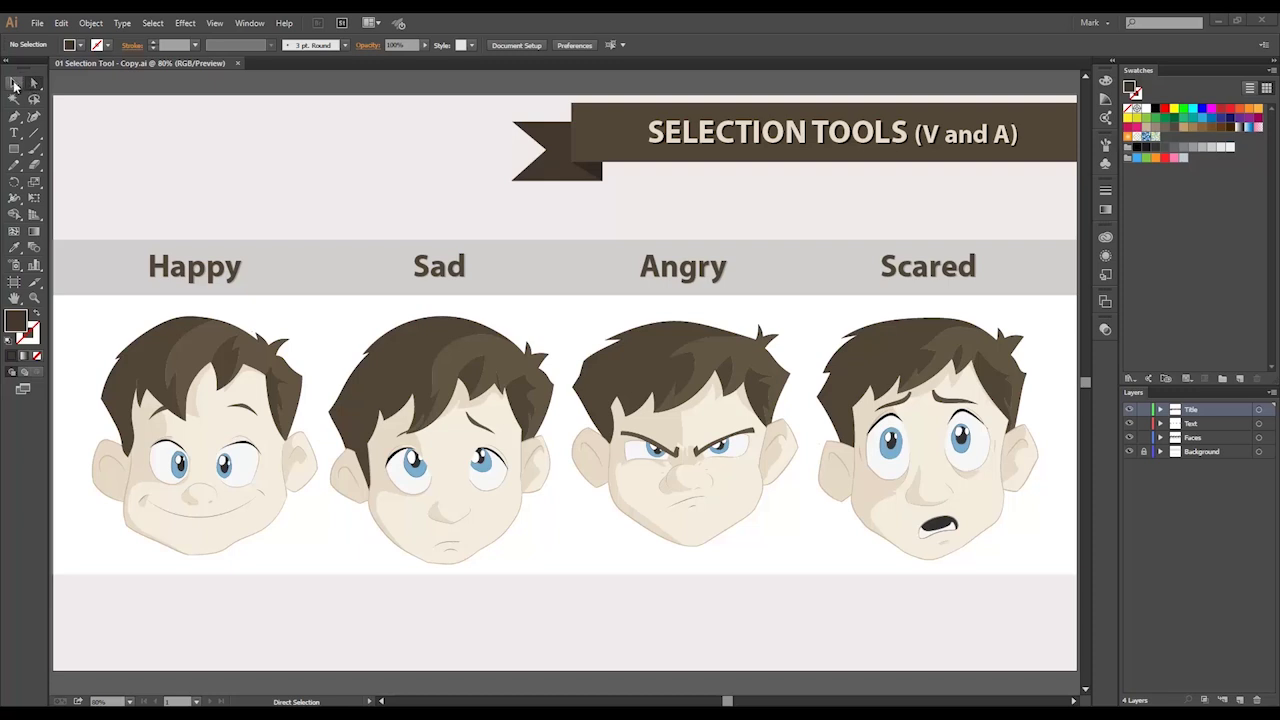
Step: Move the ribbon tail, banner rectangle, title text and Angry label to new spots with the Selection tool, then deselect
{"action": "left_click", "coordinate": [15, 82]}
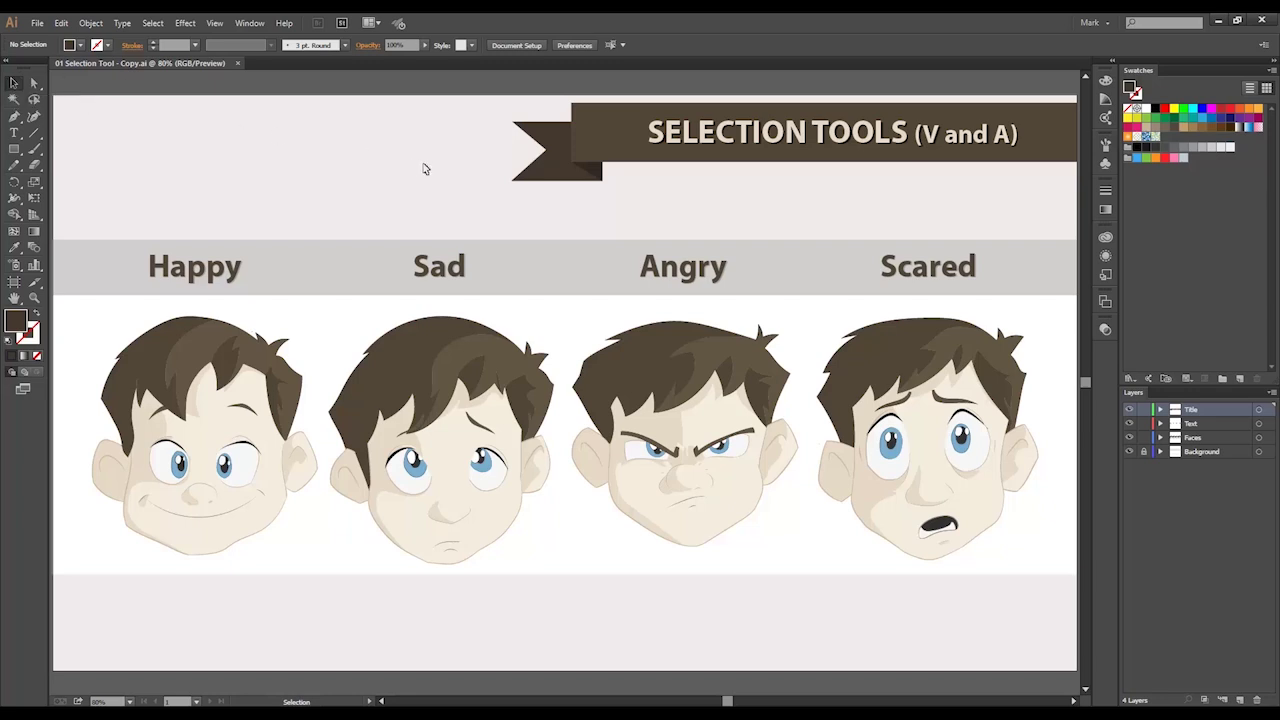
{"action": "left_click_drag", "start_coordinate": [530, 171], "coordinate": [367, 165]}
{"action": "left_click_drag", "start_coordinate": [601, 134], "coordinate": [601, 628]}
{"action": "left_click_drag", "start_coordinate": [692, 145], "coordinate": [808, 221]}
{"action": "left_click_drag", "start_coordinate": [703, 275], "coordinate": [536, 214]}
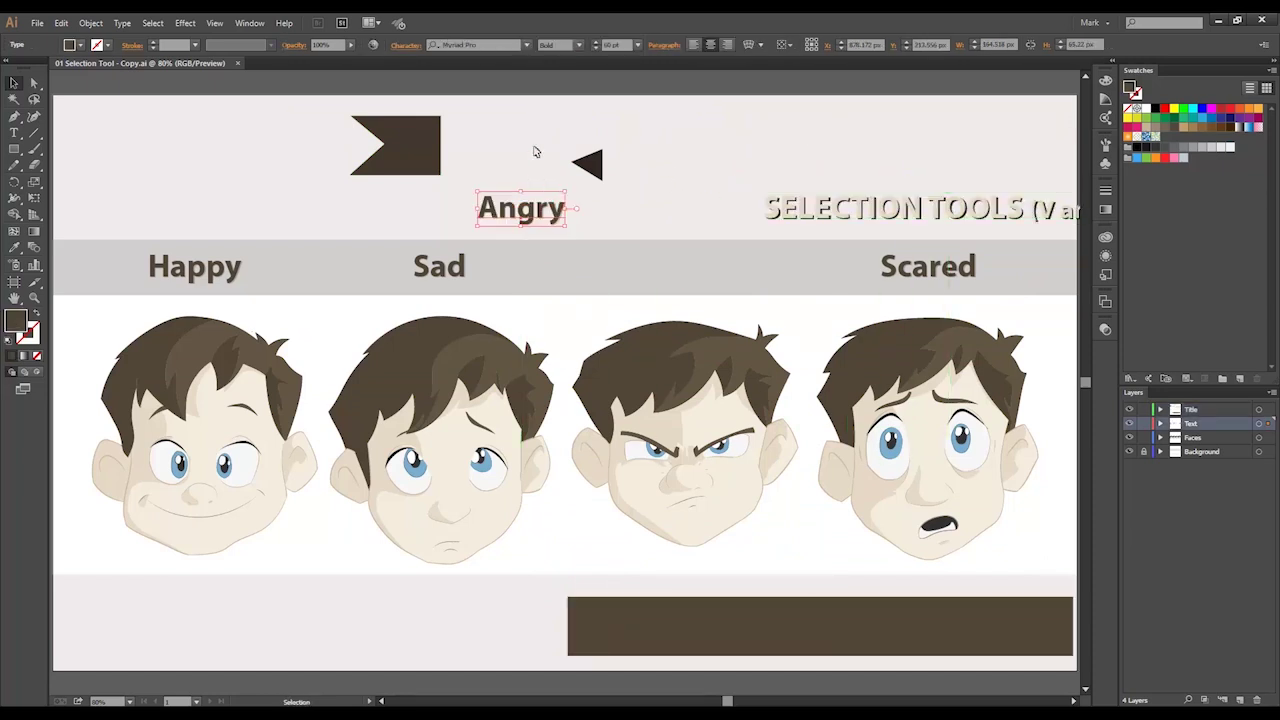
{"action": "left_click", "coordinate": [533, 133]}
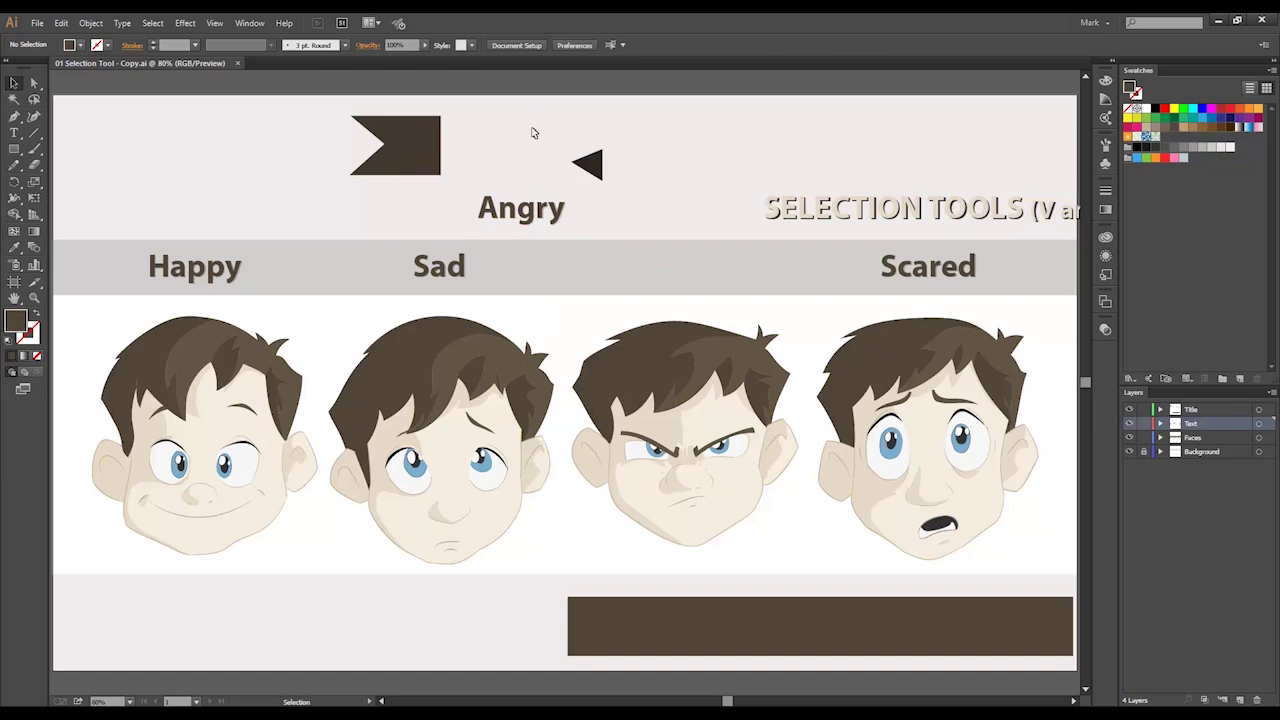
Step: Move the group of four faces straight up over the label band, then deselect it with the Direct Selection tool active
{"action": "left_click", "coordinate": [443, 343]}
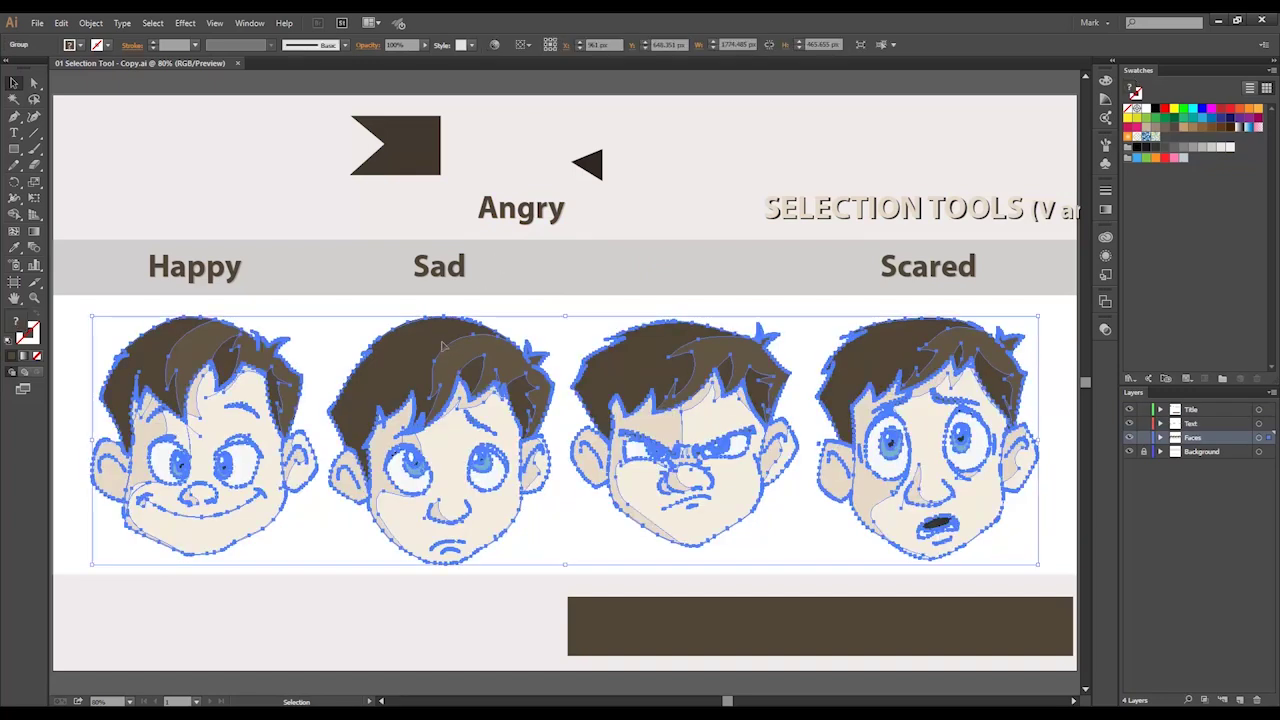
{"action": "left_click_drag", "start_coordinate": [443, 349], "coordinate": [446, 258]}
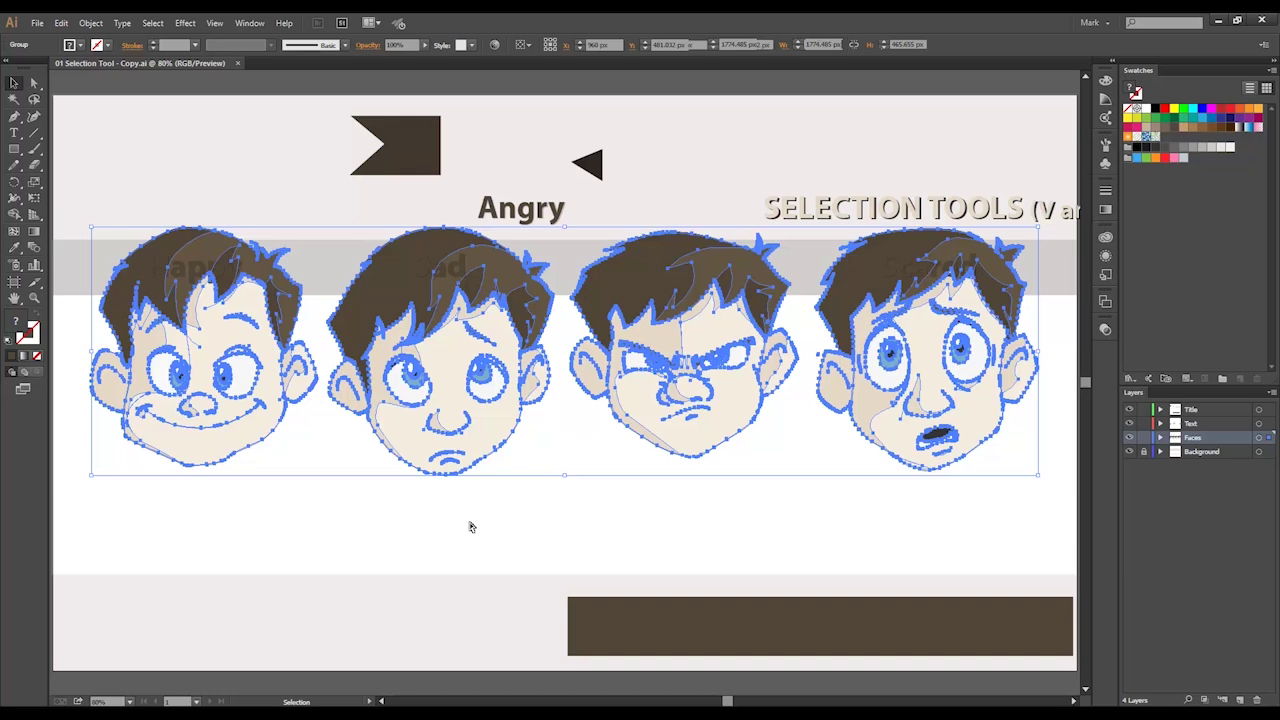
{"action": "key", "text": "a"}
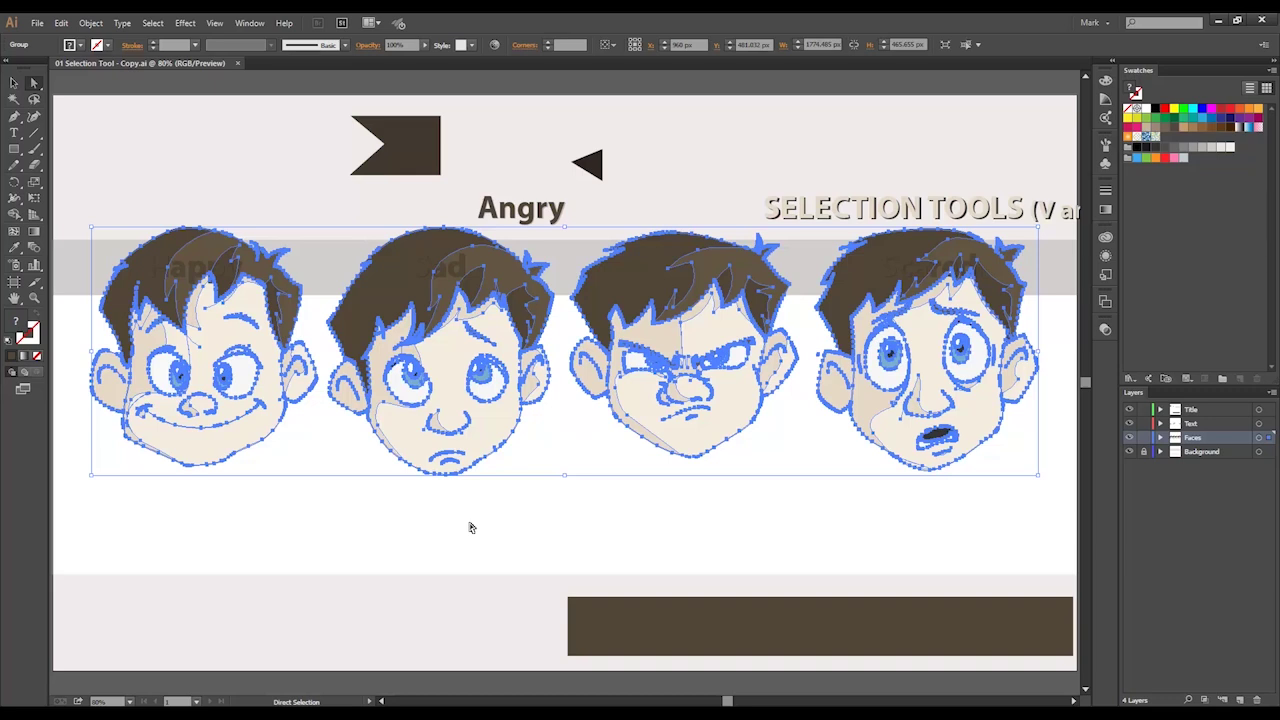
{"action": "left_click", "coordinate": [471, 527]}
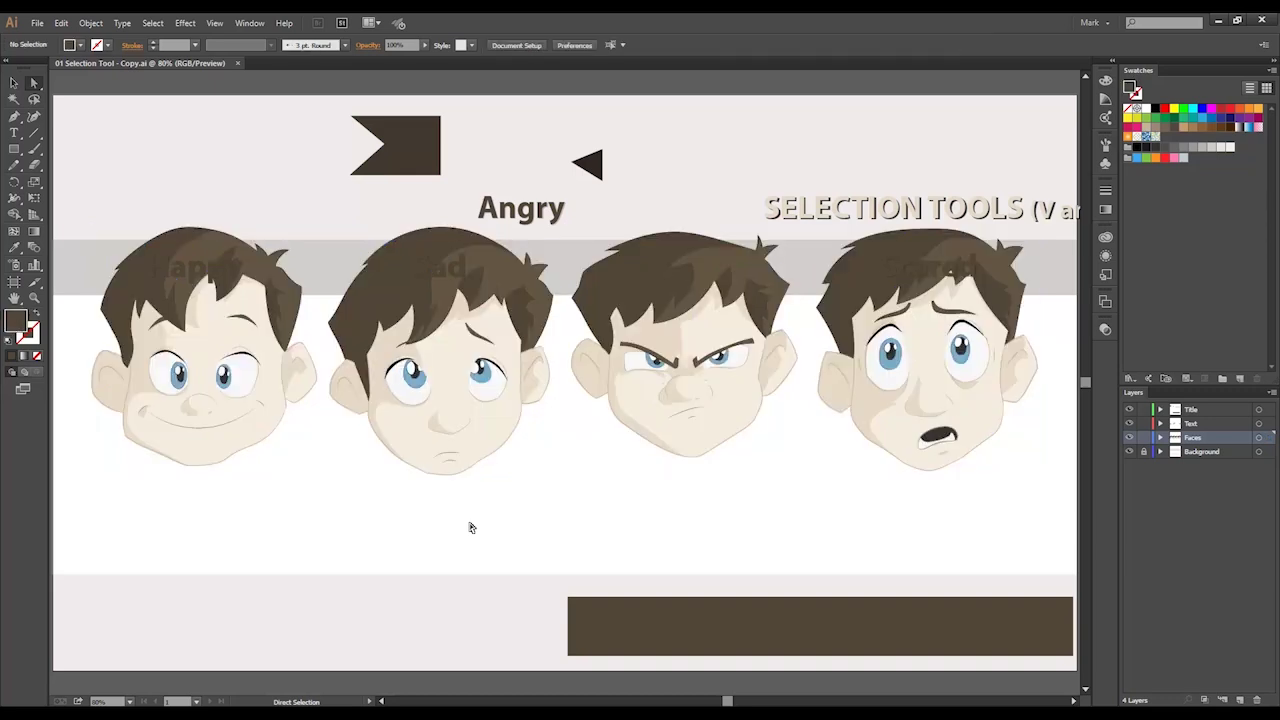
Step: Pull the dark hair shape up and the face fill down and away from the Sad face as individual paths, then deselect
{"action": "left_click", "coordinate": [407, 287]}
{"action": "left_click_drag", "start_coordinate": [385, 261], "coordinate": [350, 208]}
{"action": "left_click_drag", "start_coordinate": [430, 360], "coordinate": [520, 437]}
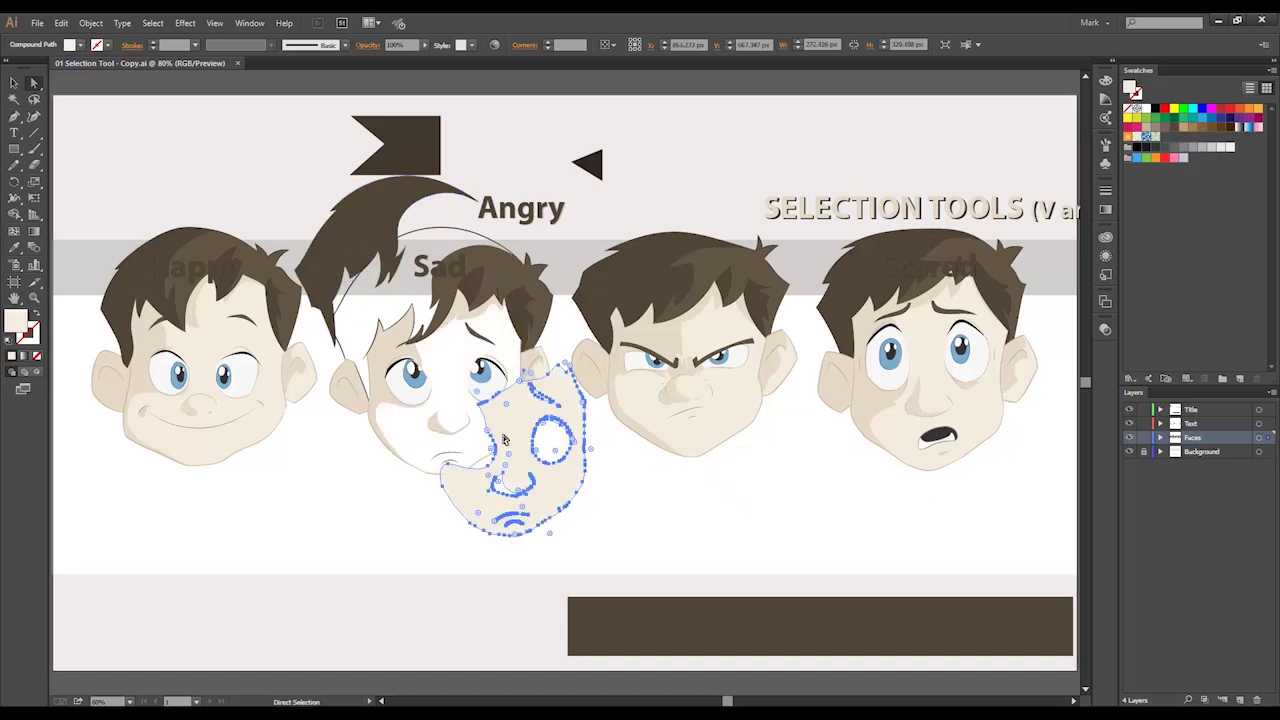
{"action": "left_click", "coordinate": [368, 467]}
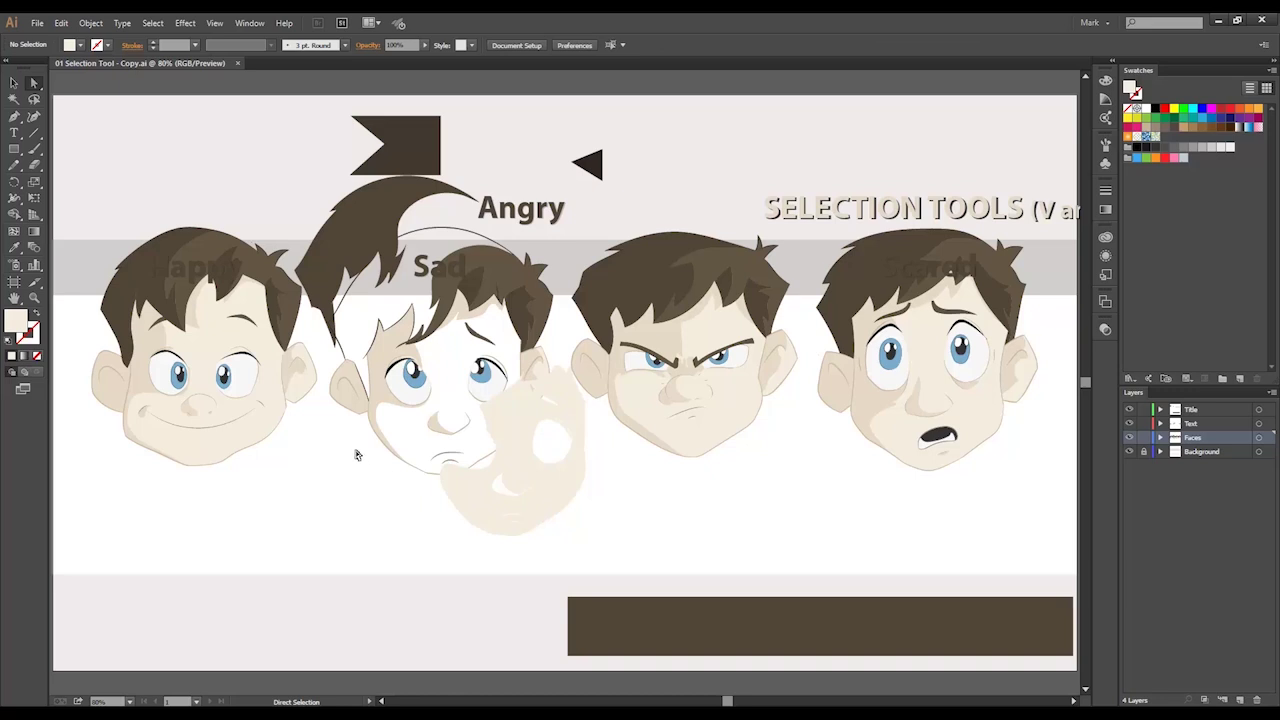
Step: Revert the document to its saved version, discarding the current changes
{"action": "left_click", "coordinate": [43, 22]}
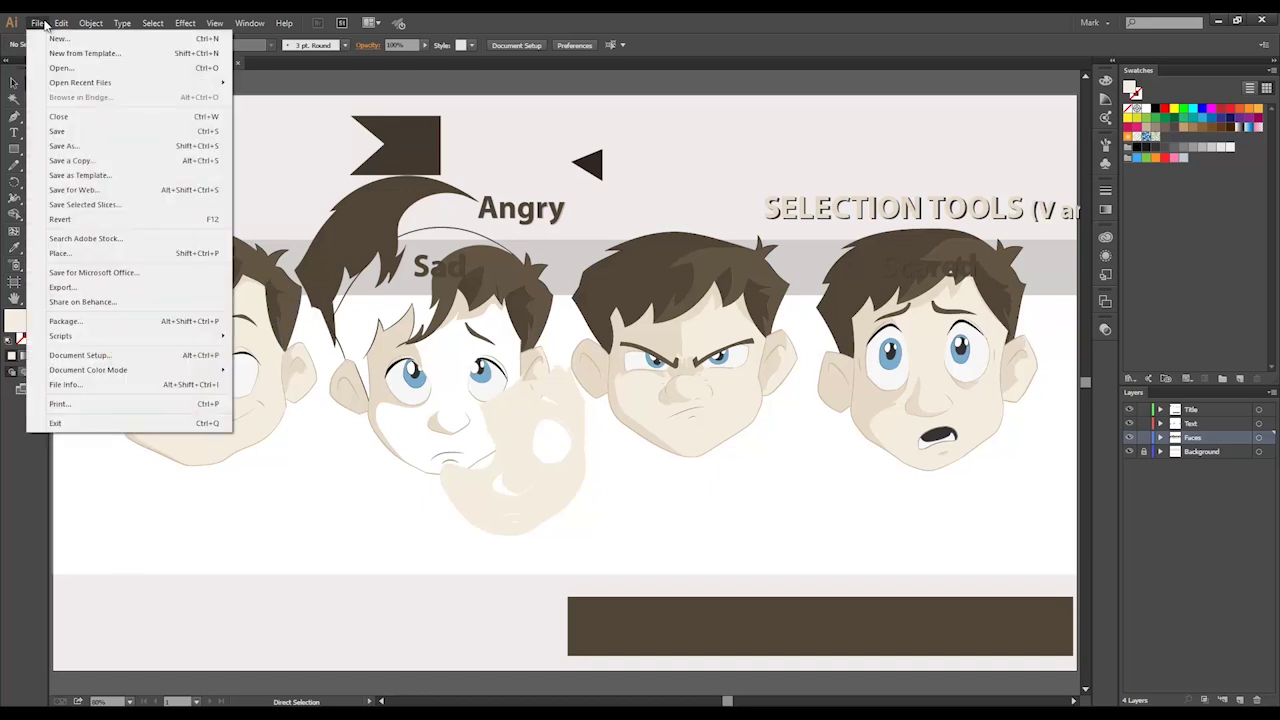
{"action": "left_click", "coordinate": [193, 222]}
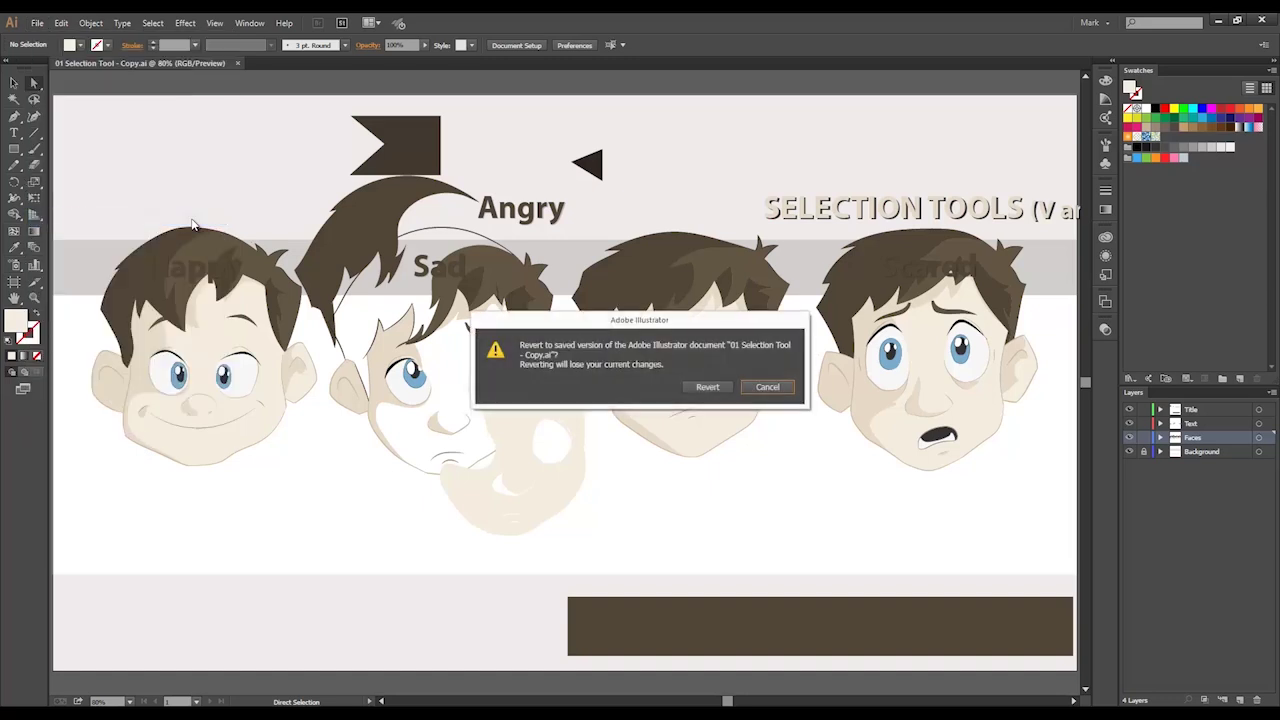
{"action": "left_click", "coordinate": [704, 389]}
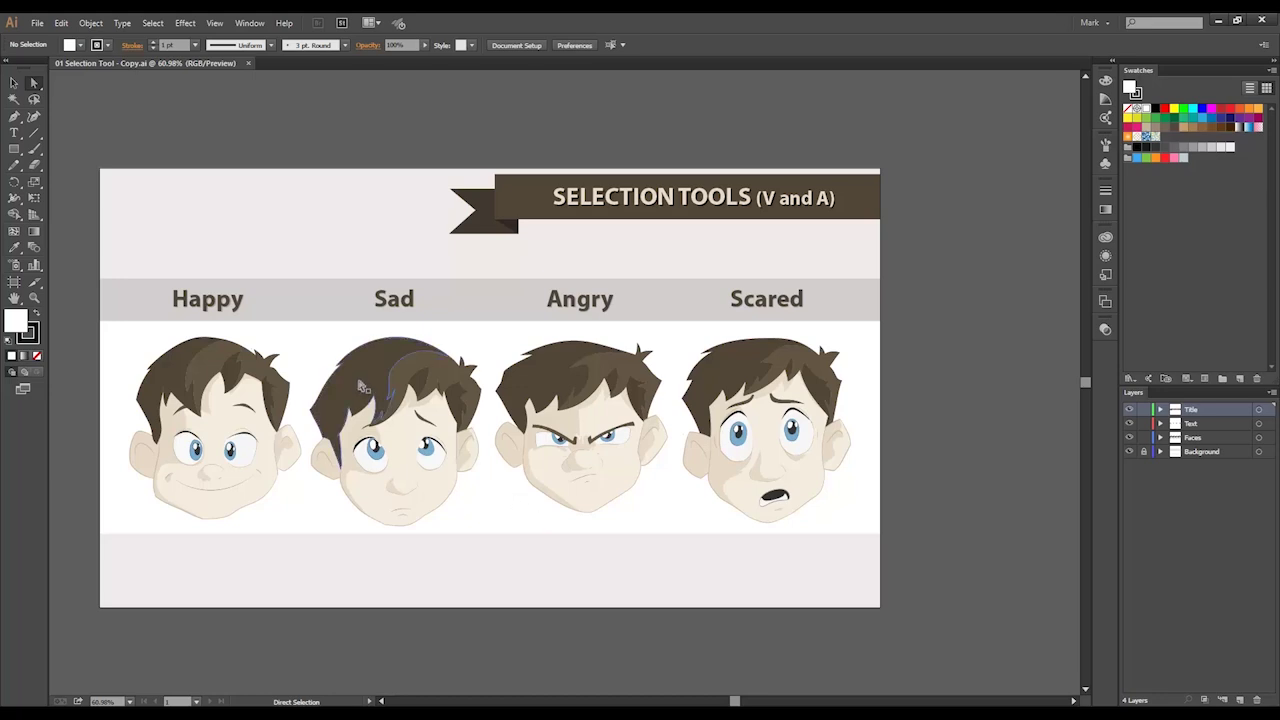
Step: Pull the hair, fringe, face fill and cheek shading off the Sad face as separate paths, then undo the moves and deselect
{"action": "left_click_drag", "start_coordinate": [378, 399], "coordinate": [321, 347]}
{"action": "left_click_drag", "start_coordinate": [416, 366], "coordinate": [466, 335]}
{"action": "left_click_drag", "start_coordinate": [434, 496], "coordinate": [508, 566]}
{"action": "left_click_drag", "start_coordinate": [354, 474], "coordinate": [322, 519]}
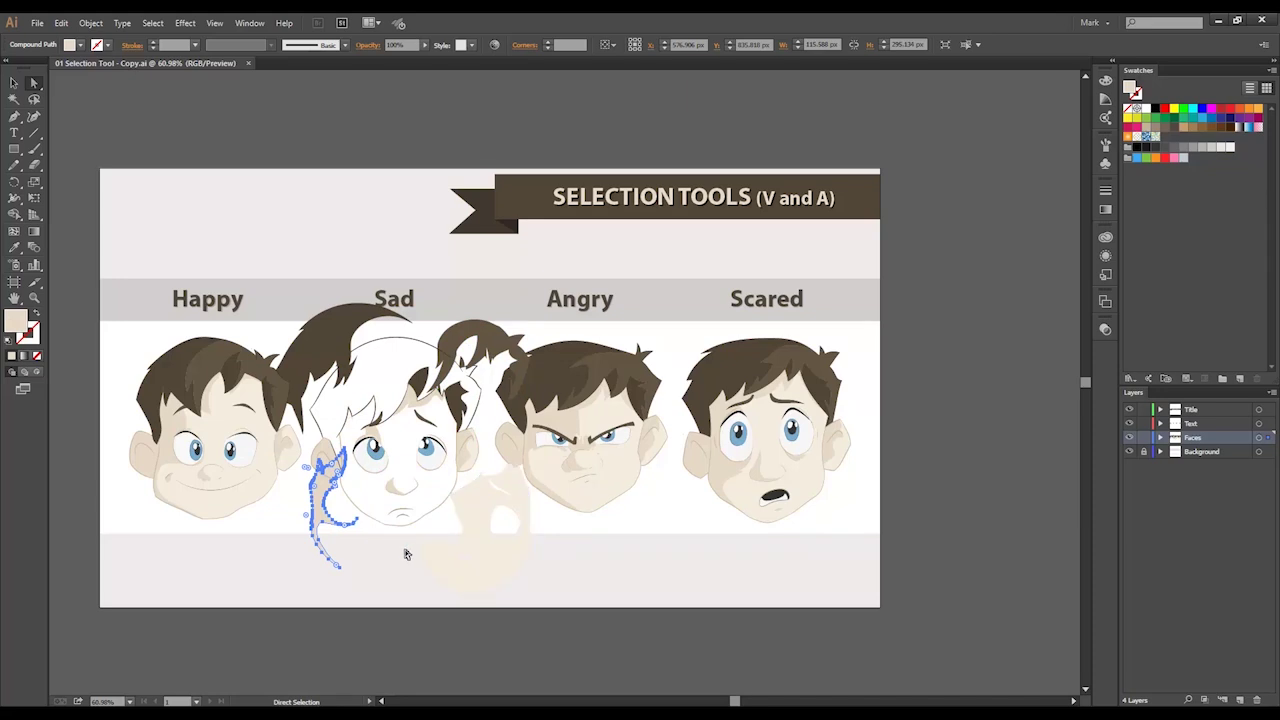
{"action": "key", "text": "v"}
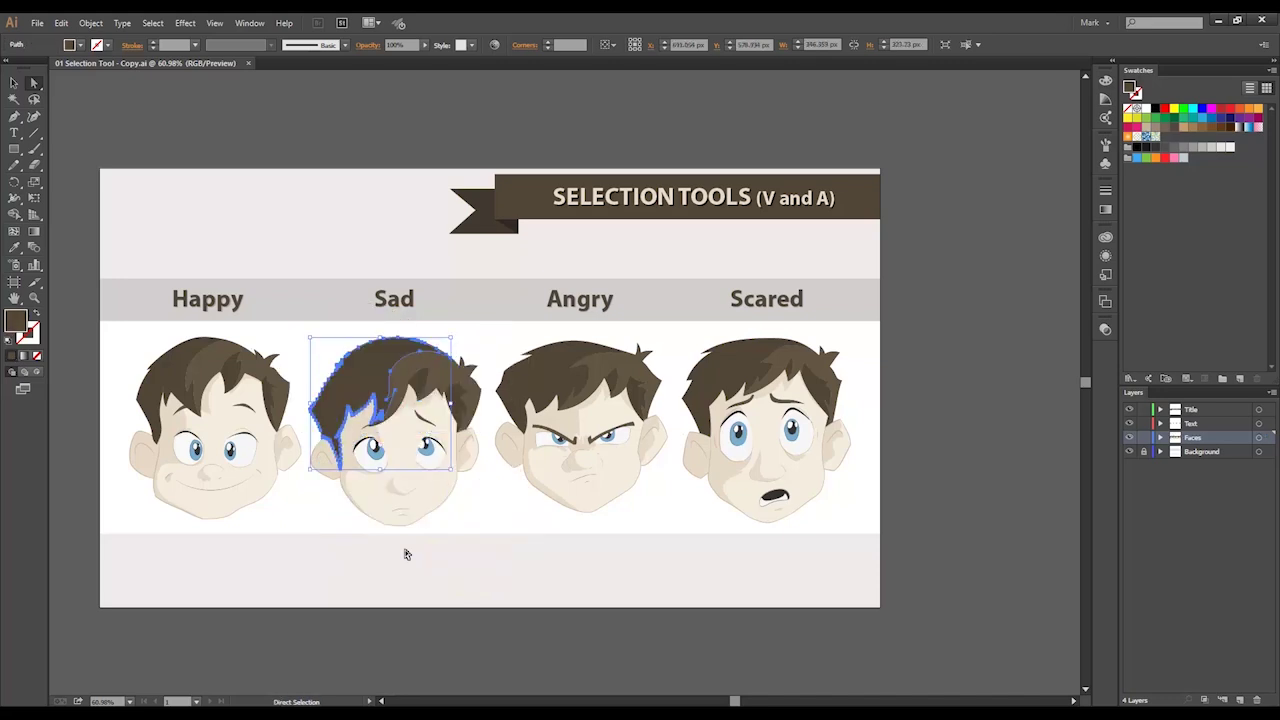
{"action": "left_click", "coordinate": [405, 554]}
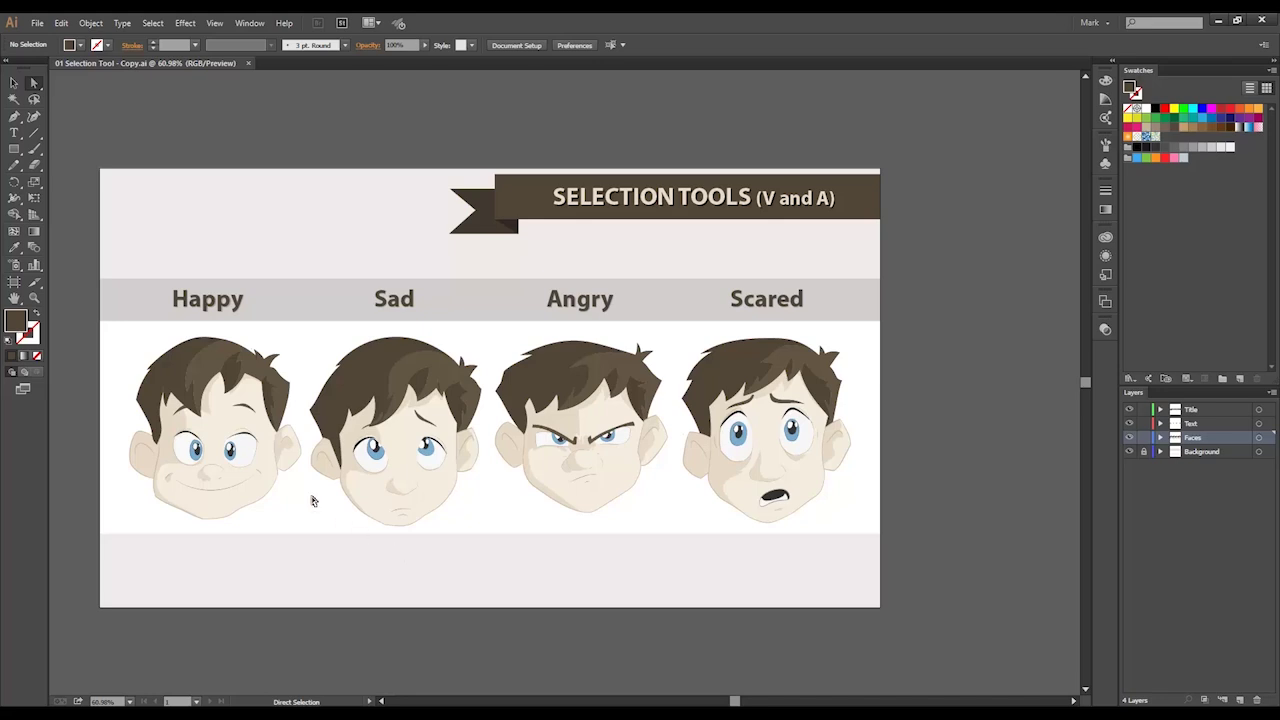
Step: Select all parts of the Happy face with the Direct Selection tool and nudge the whole face slightly
{"action": "left_click_drag", "start_coordinate": [114, 328], "coordinate": [307, 533]}
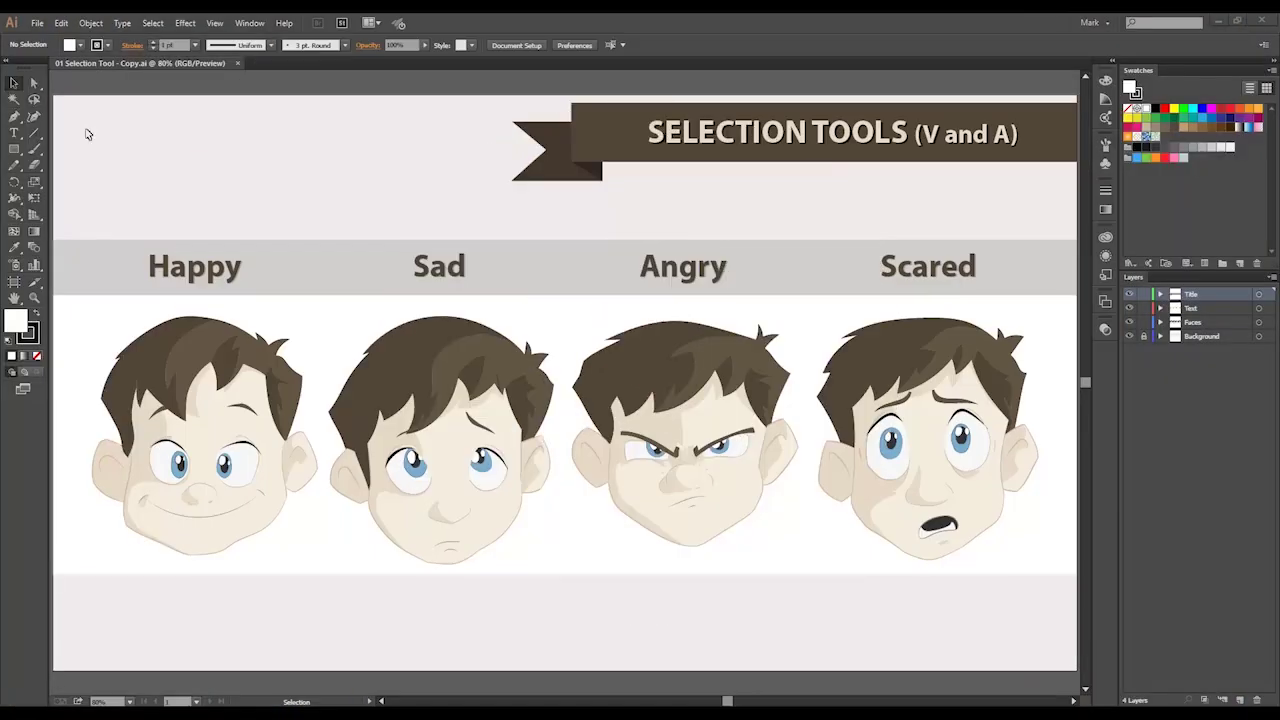
{"action": "left_click", "coordinate": [36, 84]}
{"action": "left_click_drag", "start_coordinate": [71, 305], "coordinate": [326, 571]}
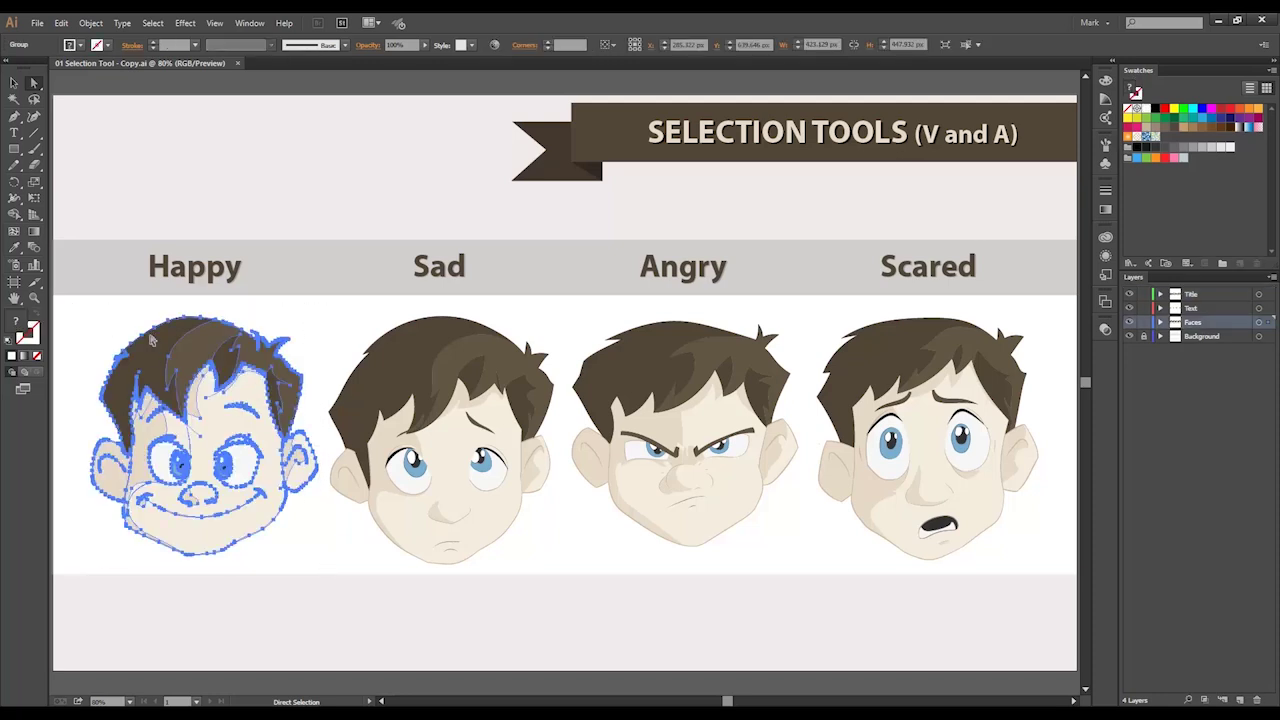
{"action": "mouse_move", "coordinate": [156, 349]}
{"action": "left_mouse_down"}
{"action": "mouse_move", "coordinate": [312, 372]}
{"action": "mouse_move", "coordinate": [288, 381]}
{"action": "mouse_move", "coordinate": [160, 356]}
{"action": "left_mouse_up"}
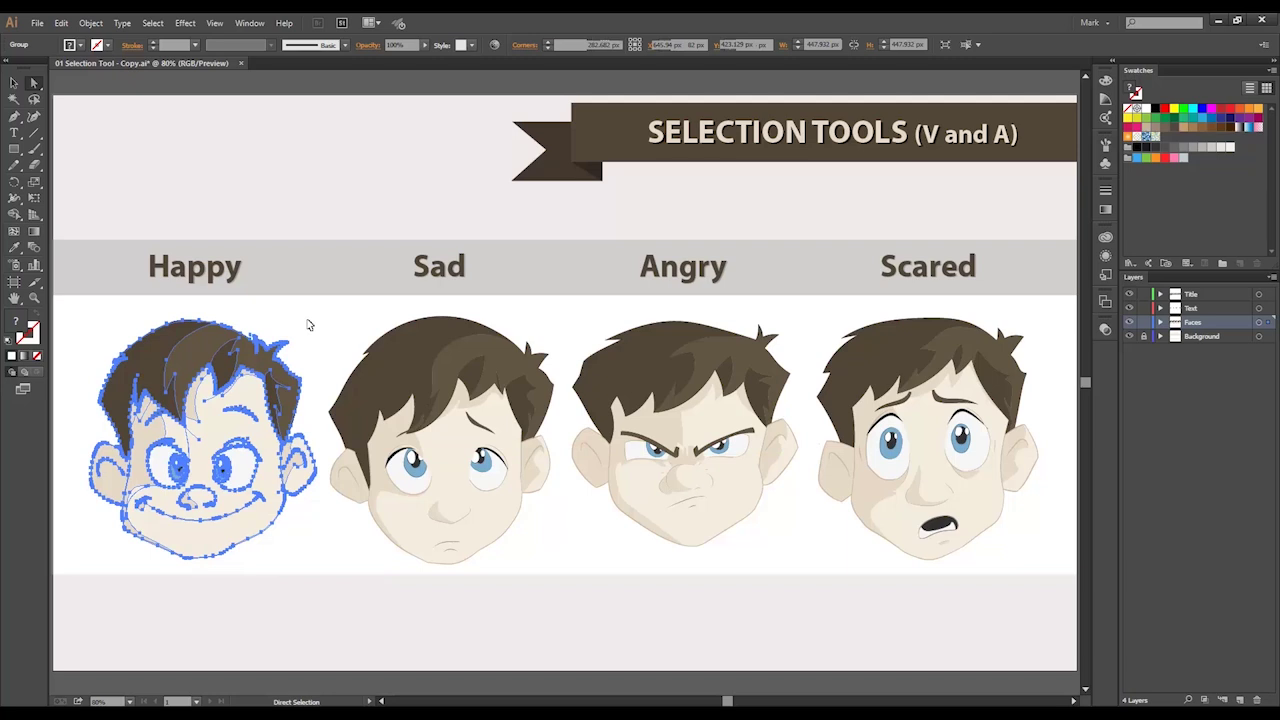
Step: Enlarge the Happy face proportionally by its bounding box to about 721 × 763 px
{"action": "key", "text": "v"}
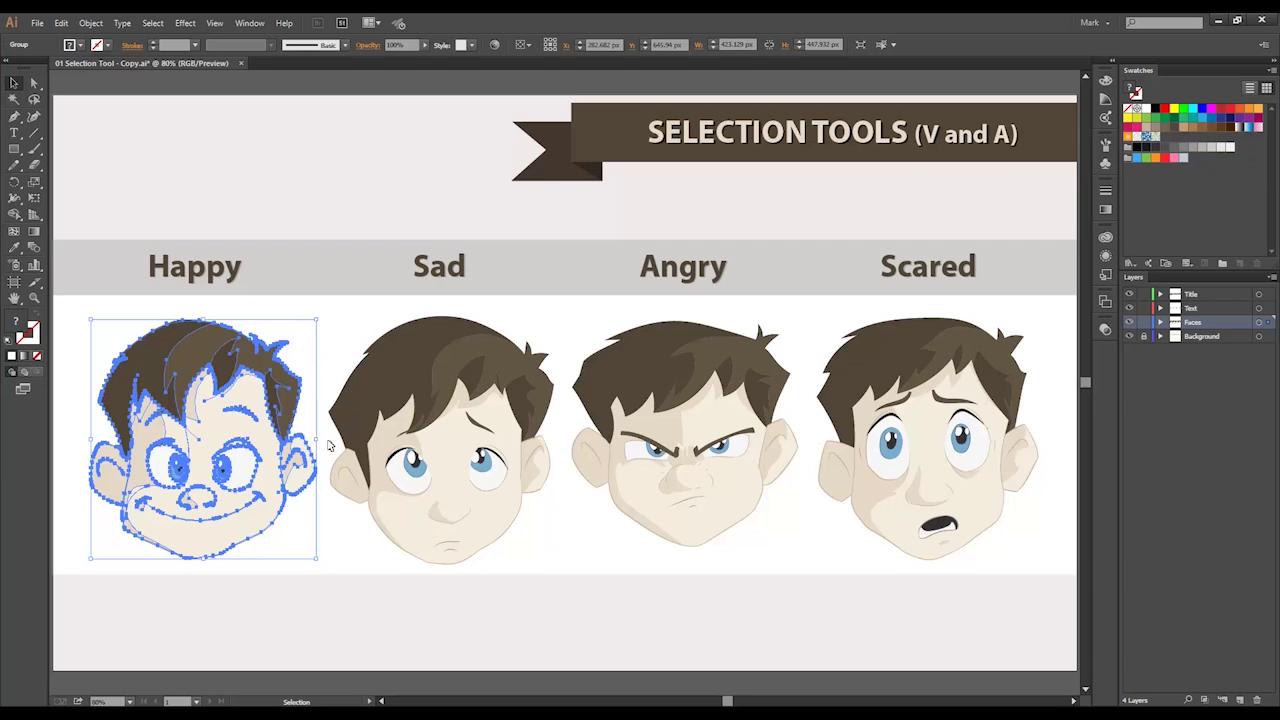
{"action": "left_click_drag", "start_coordinate": [318, 440], "coordinate": [941, 453]}
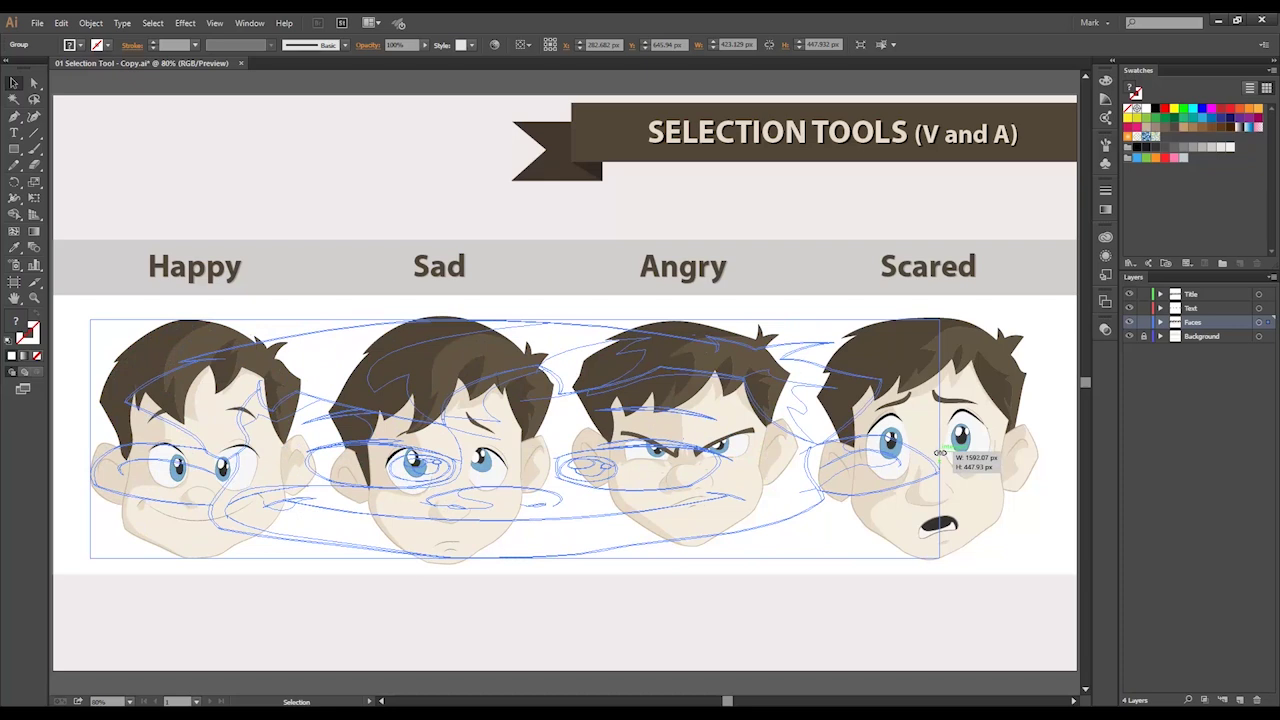
{"action": "mouse_move", "coordinate": [940, 453]}
{"action": "left_mouse_down"}
{"action": "mouse_move", "coordinate": [891, 432]}
{"action": "mouse_move", "coordinate": [629, 427]}
{"action": "mouse_move", "coordinate": [476, 393]}
{"action": "left_mouse_up"}
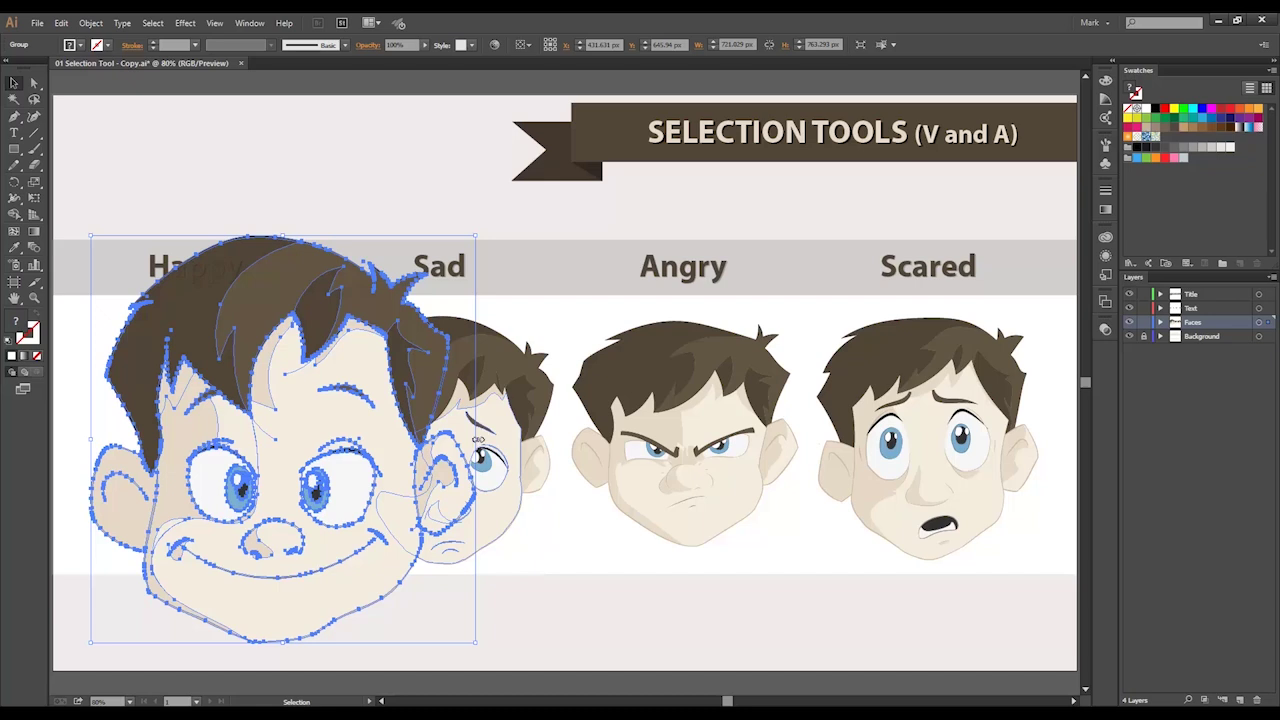
Step: Try stretching the enlarged Happy face out of proportion, horizontally, vertically and from its centre, and undo all the scaling
{"action": "left_click_drag", "start_coordinate": [479, 440], "coordinate": [963, 481]}
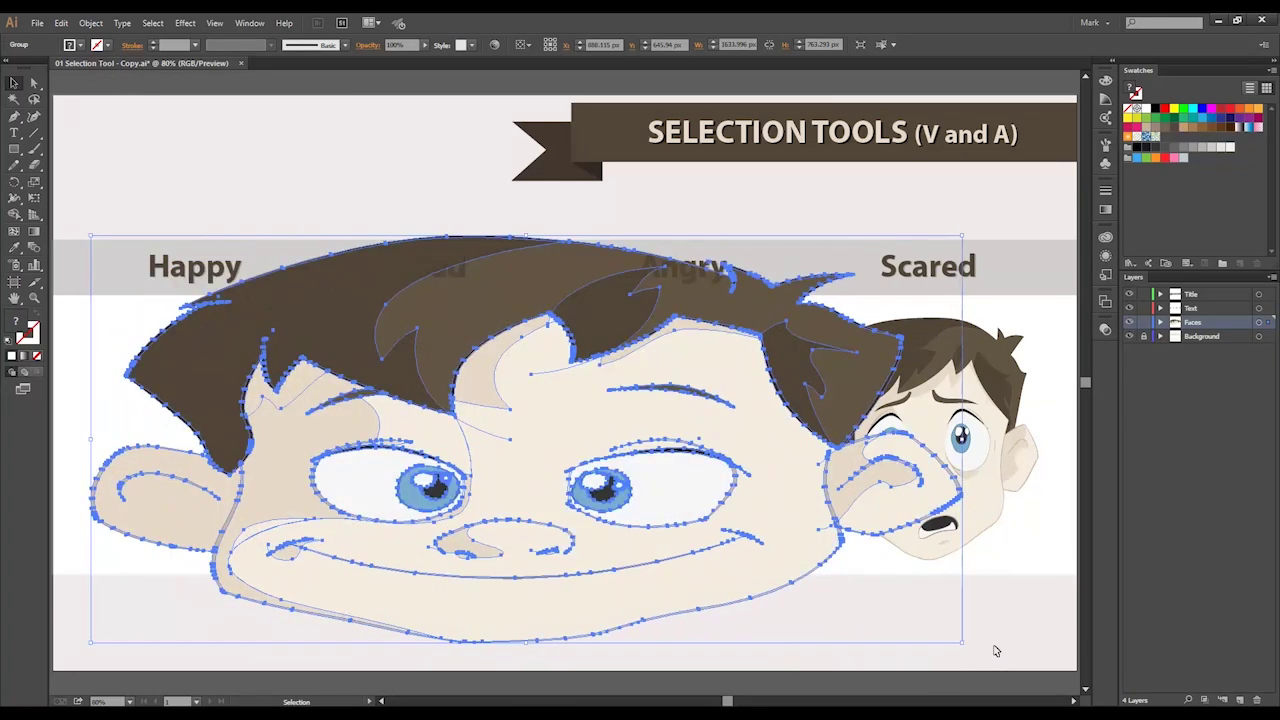
{"action": "key", "text": "ctrl+z"}
{"action": "left_click_drag", "start_coordinate": [283, 237], "coordinate": [299, 90]}
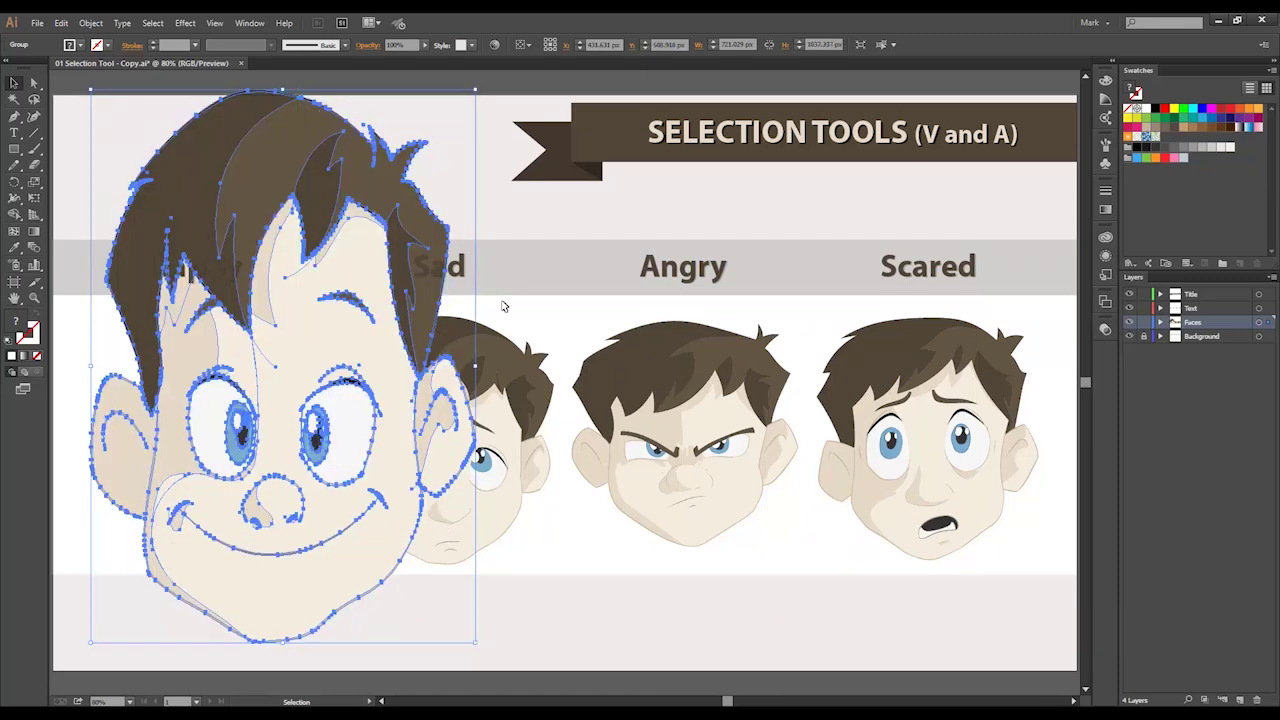
{"action": "key", "text": "a"}
{"action": "key", "text": "ctrl+z"}
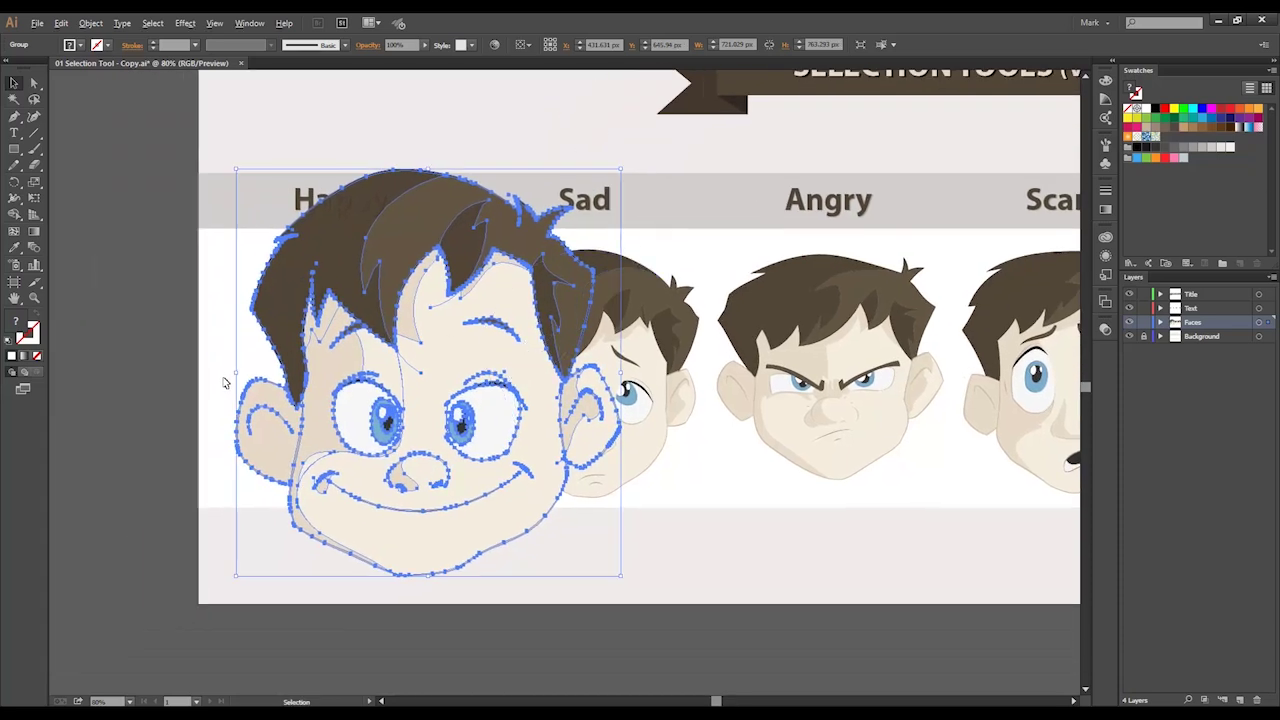
{"action": "left_click_drag", "start_coordinate": [236, 374], "coordinate": [76, 374]}
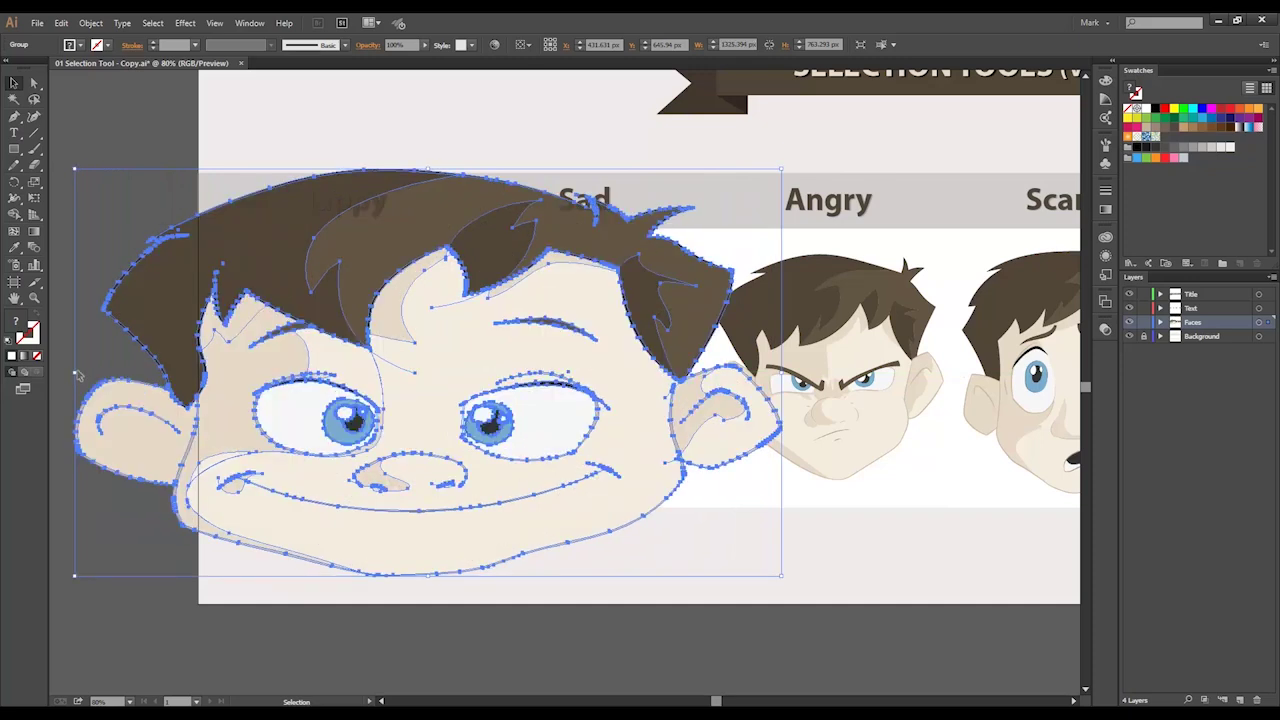
{"action": "key", "text": "ctrl+z"}
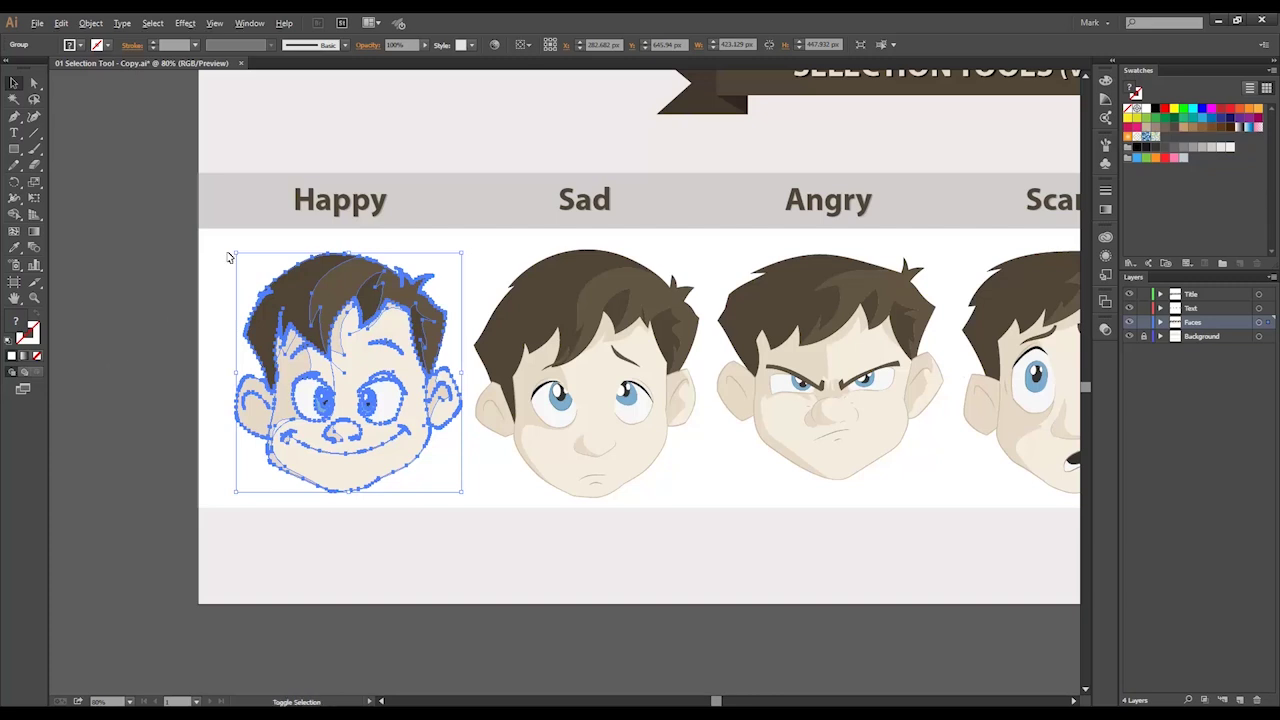
Step: Scale the Happy face proportionally from its centre to about 727 × 770 px and rotate it, then undo both changes and deselect
{"action": "left_click_drag", "start_coordinate": [236, 253], "coordinate": [154, 138]}
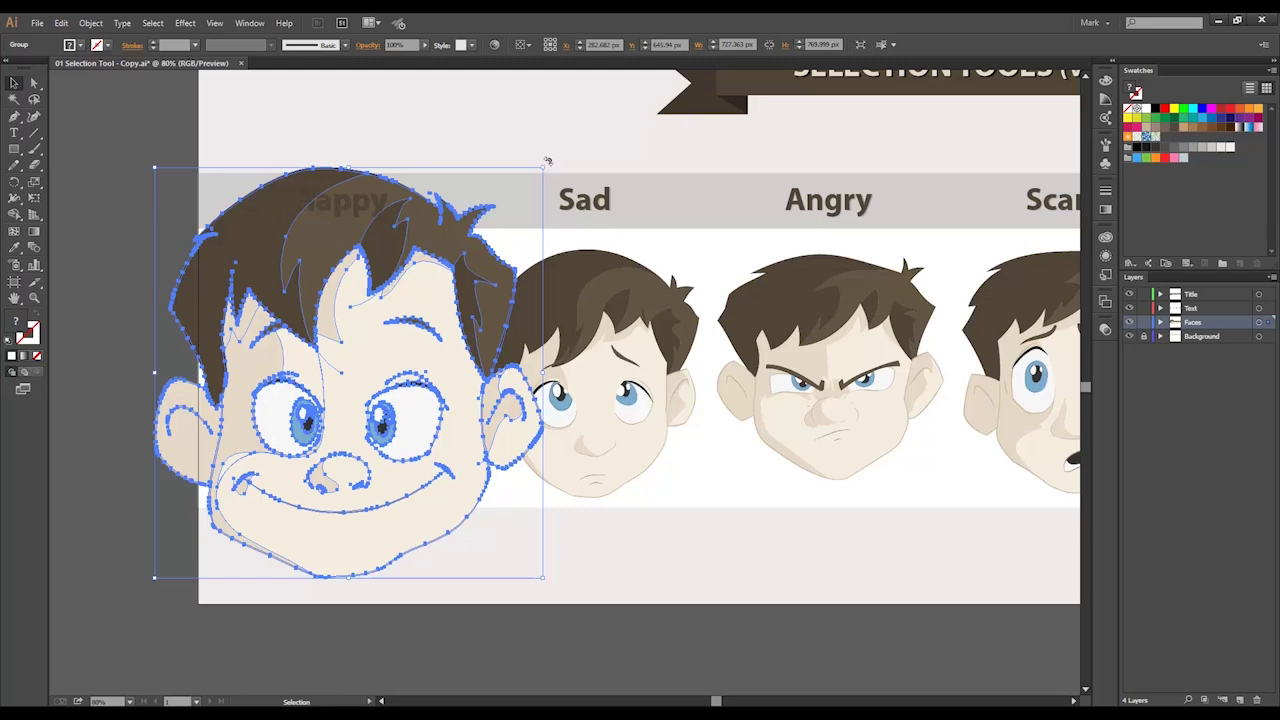
{"action": "left_click_drag", "start_coordinate": [549, 162], "coordinate": [634, 409]}
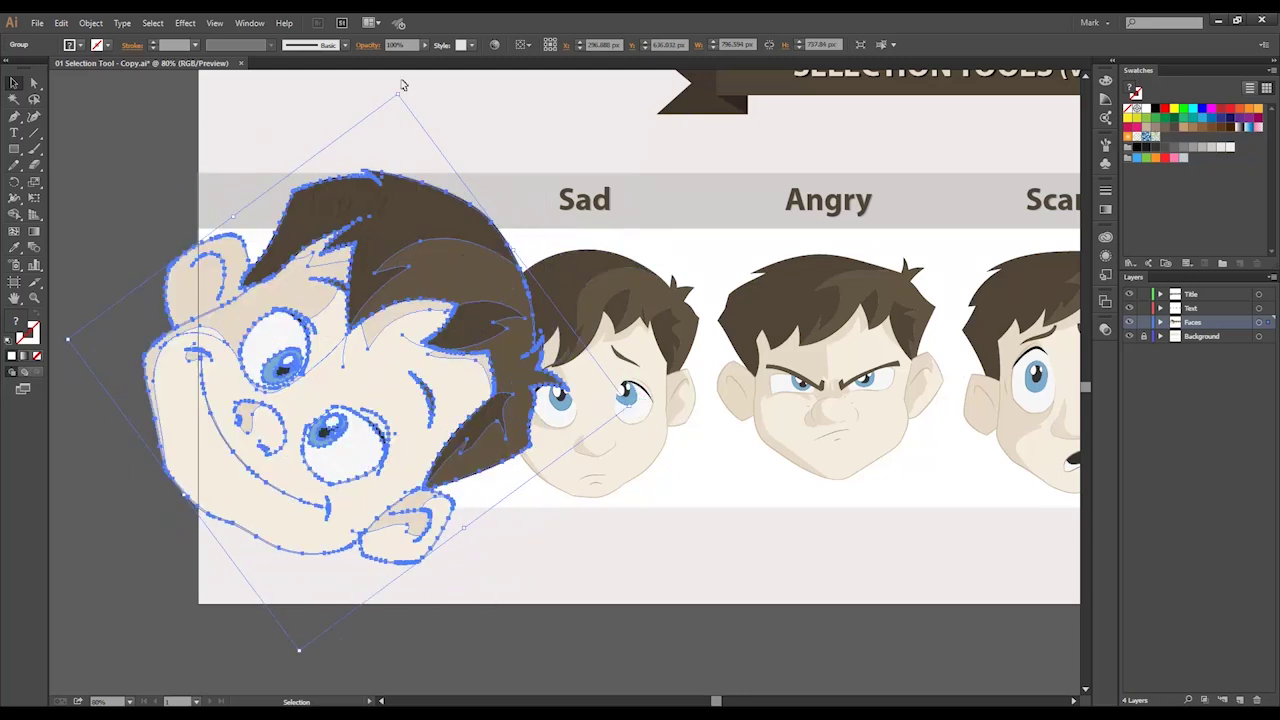
{"action": "left_click_drag", "start_coordinate": [403, 86], "coordinate": [280, 143]}
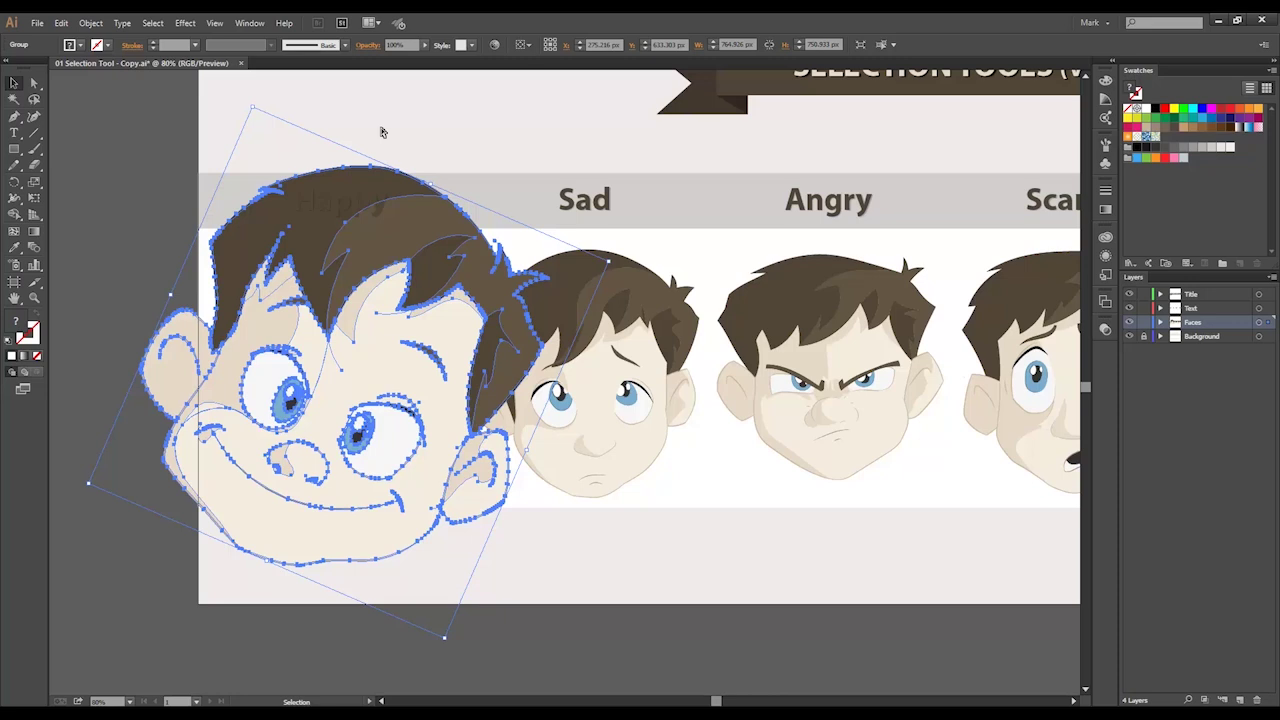
{"action": "key", "text": "ctrl+z"}
{"action": "key", "text": "ctrl+z"}
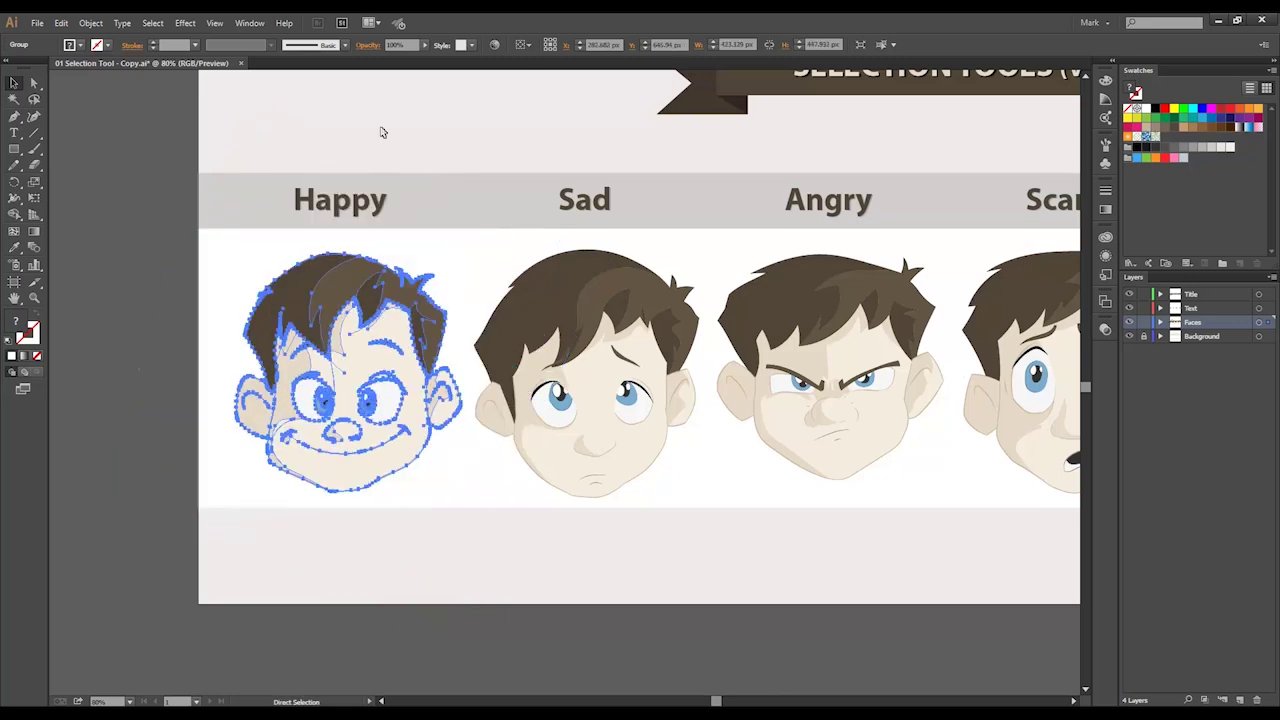
{"action": "key", "text": "ctrl+shift+a"}
Step: Select the anchor points along the Happy face's chin with the Direct Selection tool and pull them downward to reshape the lower jaw
{"action": "key", "text": "a"}
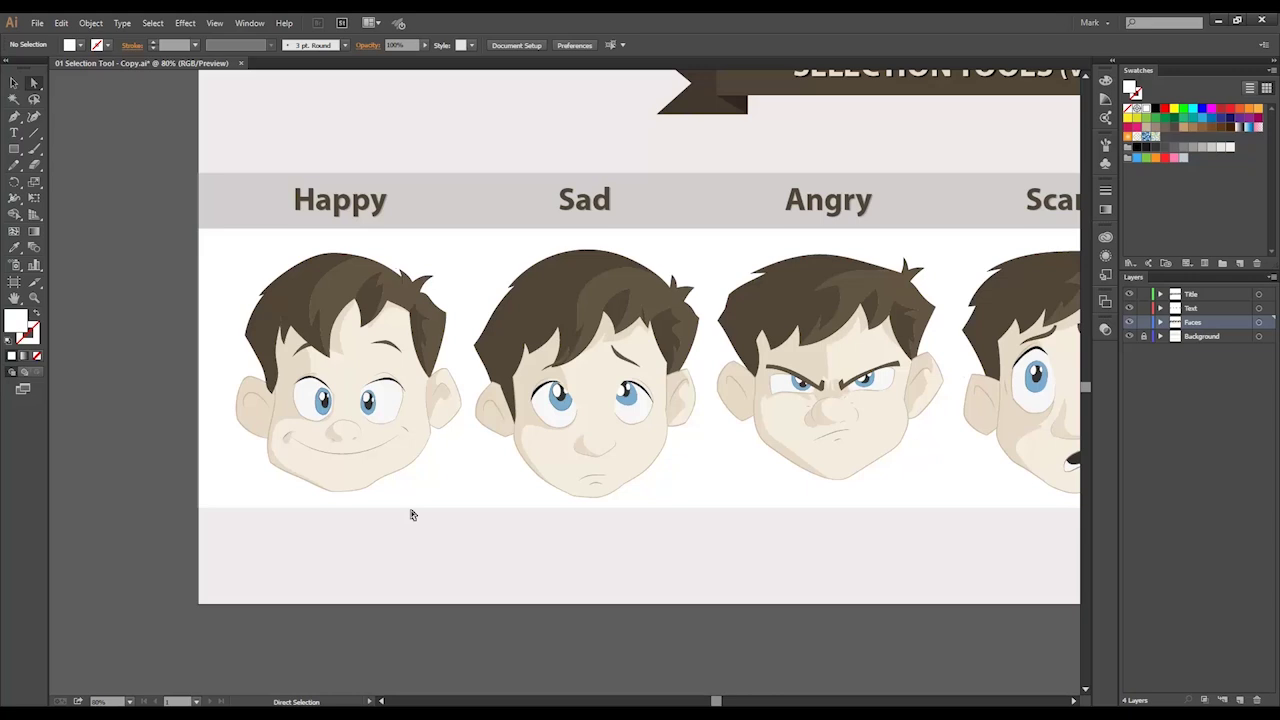
{"action": "left_click_drag", "start_coordinate": [409, 525], "coordinate": [295, 483]}
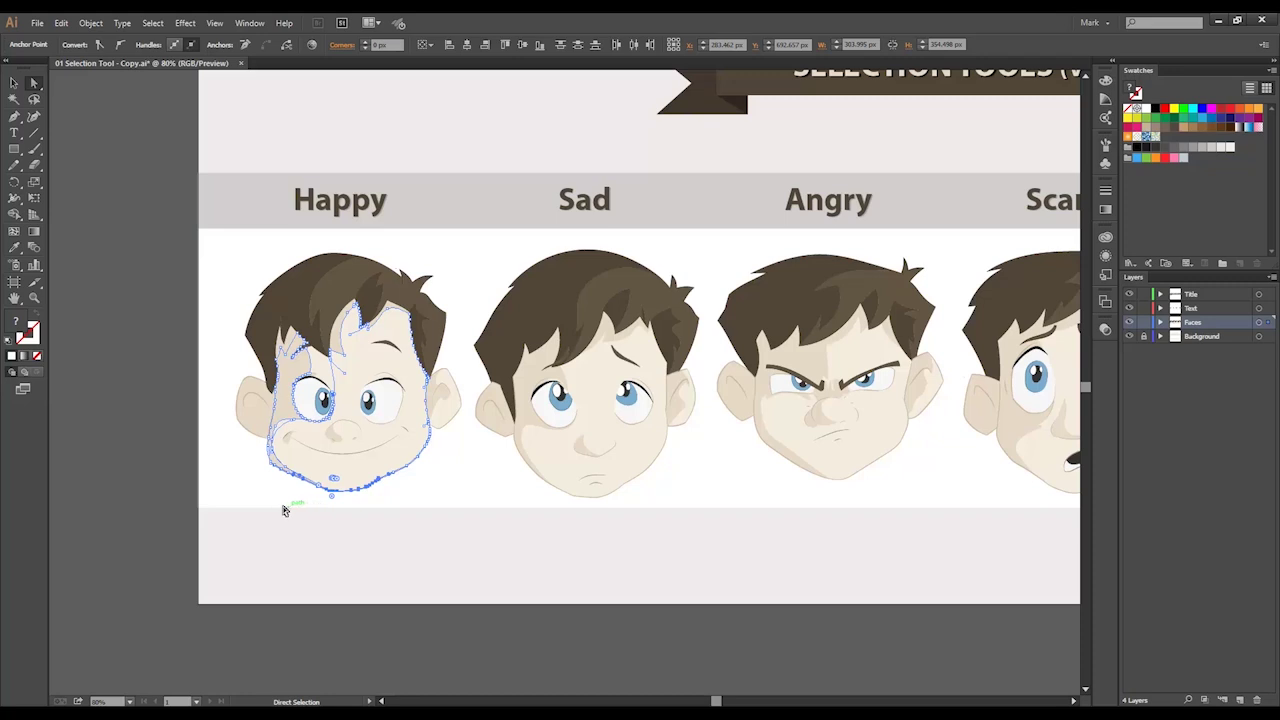
{"action": "key", "text": "ctrl+space"}
{"action": "left_click_drag", "start_coordinate": [255, 510], "coordinate": [433, 437]}
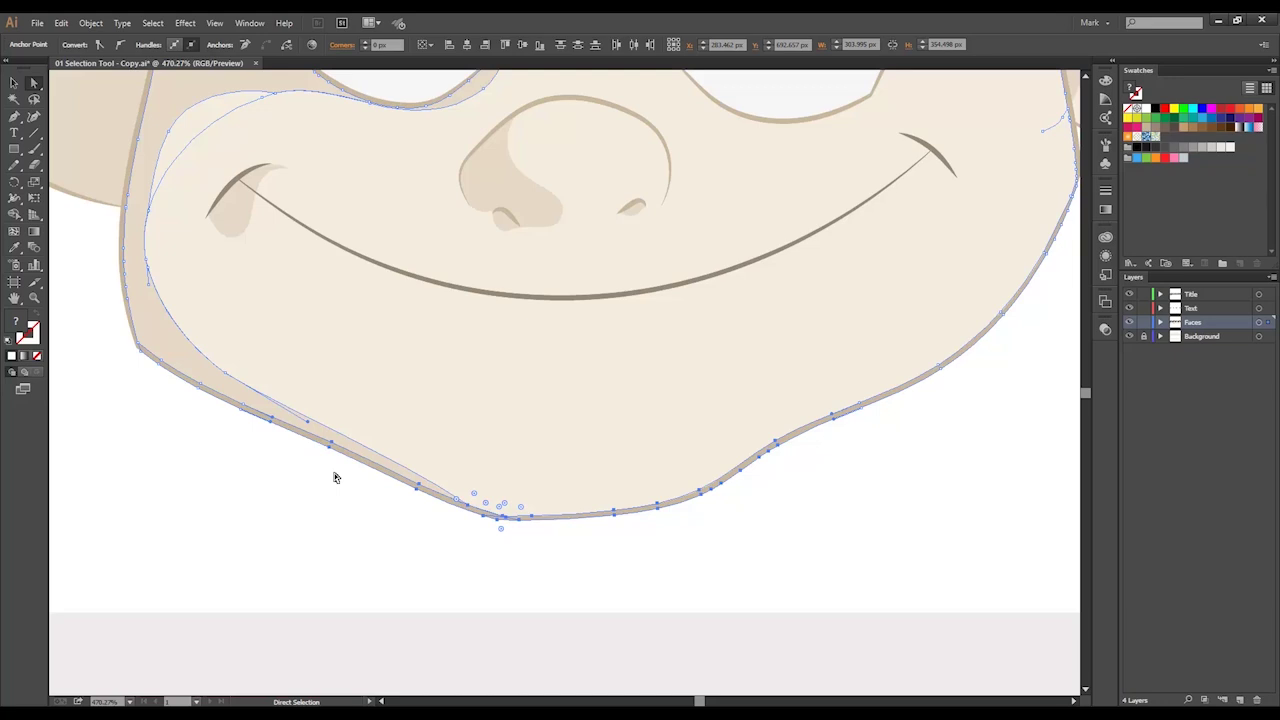
{"action": "left_click_drag", "start_coordinate": [418, 498], "coordinate": [409, 597]}
{"action": "key", "text": "ctrl+0"}
{"action": "left_click_drag", "start_coordinate": [310, 583], "coordinate": [324, 592]}
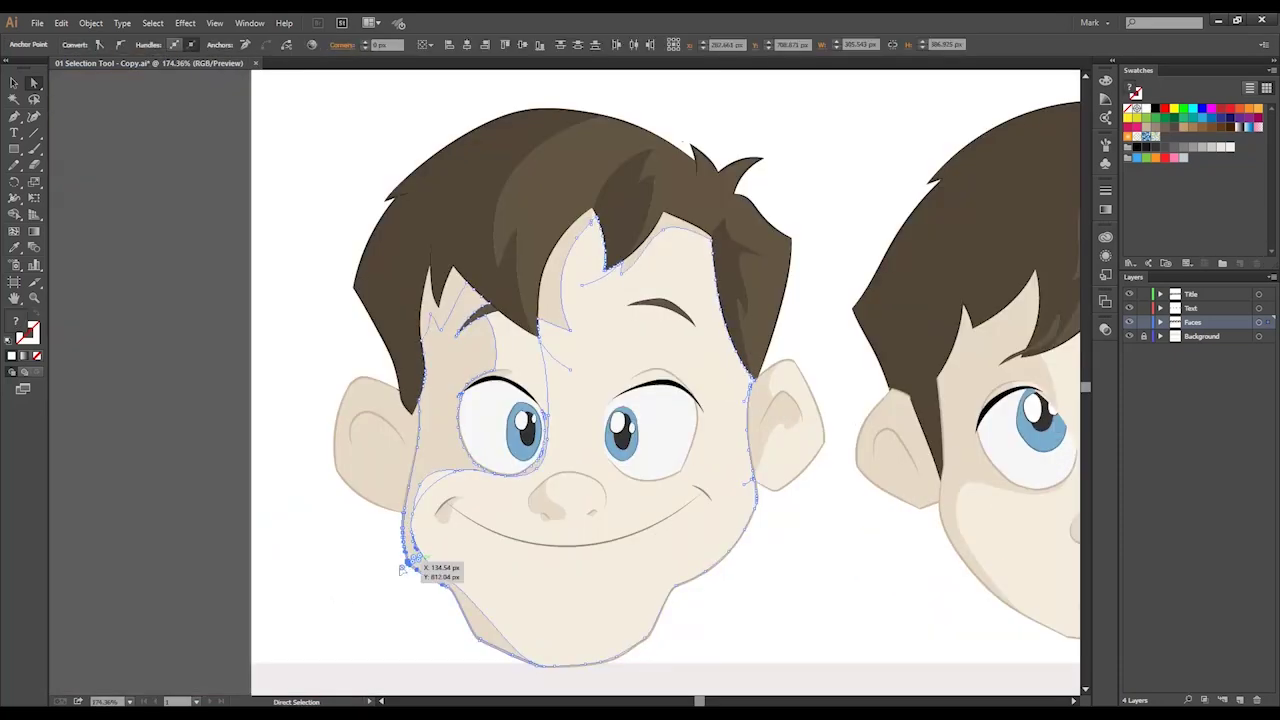
Step: Pull individual anchor points along the Happy face's jaw and cheek outward and inward to give the outline a jagged shape, and deselect
{"action": "left_click_drag", "start_coordinate": [407, 566], "coordinate": [388, 568]}
{"action": "mouse_move", "coordinate": [670, 654]}
{"action": "left_mouse_down"}
{"action": "mouse_move", "coordinate": [632, 580]}
{"action": "mouse_move", "coordinate": [674, 664]}
{"action": "left_mouse_up"}
{"action": "left_click_drag", "start_coordinate": [770, 513], "coordinate": [781, 543]}
{"action": "left_click_drag", "start_coordinate": [723, 598], "coordinate": [695, 556]}
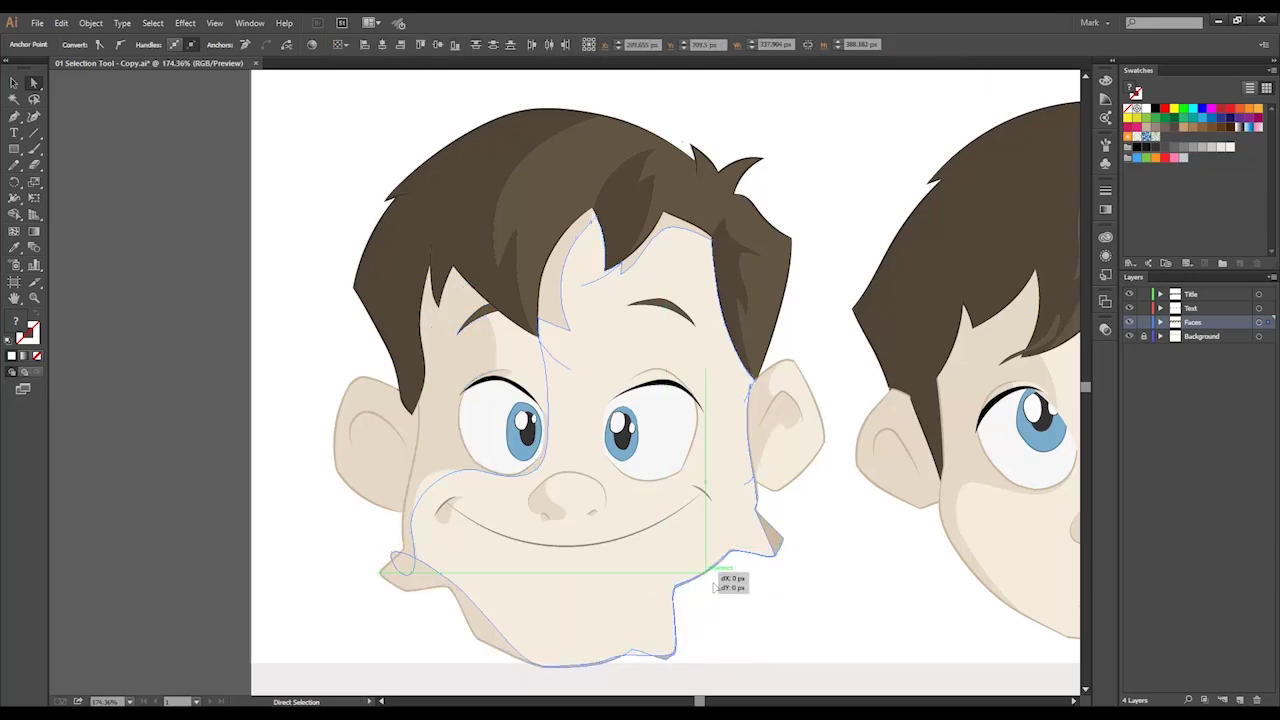
{"action": "left_click", "coordinate": [794, 569]}
Step: Reshape the Happy face's hair by pulling out anchor points beside the viewer's-right ear and along the crown into tufts
{"action": "left_click", "coordinate": [764, 366]}
{"action": "left_click_drag", "start_coordinate": [771, 345], "coordinate": [784, 342]}
{"action": "left_click", "coordinate": [789, 244]}
{"action": "left_click_drag", "start_coordinate": [789, 245], "coordinate": [771, 186]}
{"action": "left_click", "coordinate": [636, 124]}
{"action": "left_click_drag", "start_coordinate": [636, 124], "coordinate": [531, 101]}
Step: Pull the hair's anchor points on the viewer's-left side of the Happy face outward into tufts, deselect, and show the whole artboard
{"action": "left_click_drag", "start_coordinate": [450, 156], "coordinate": [368, 190]}
{"action": "left_click", "coordinate": [358, 285]}
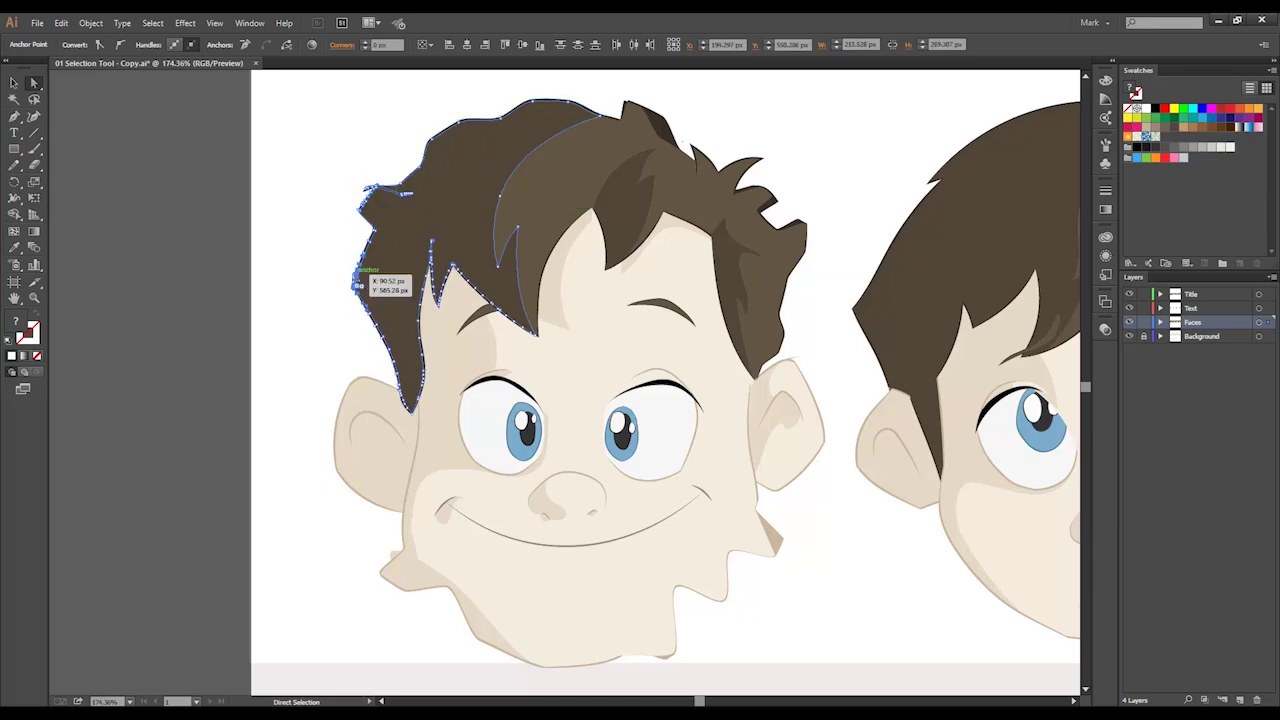
{"action": "left_click_drag", "start_coordinate": [358, 285], "coordinate": [332, 290]}
{"action": "left_click_drag", "start_coordinate": [390, 352], "coordinate": [358, 350]}
{"action": "left_click", "coordinate": [321, 343]}
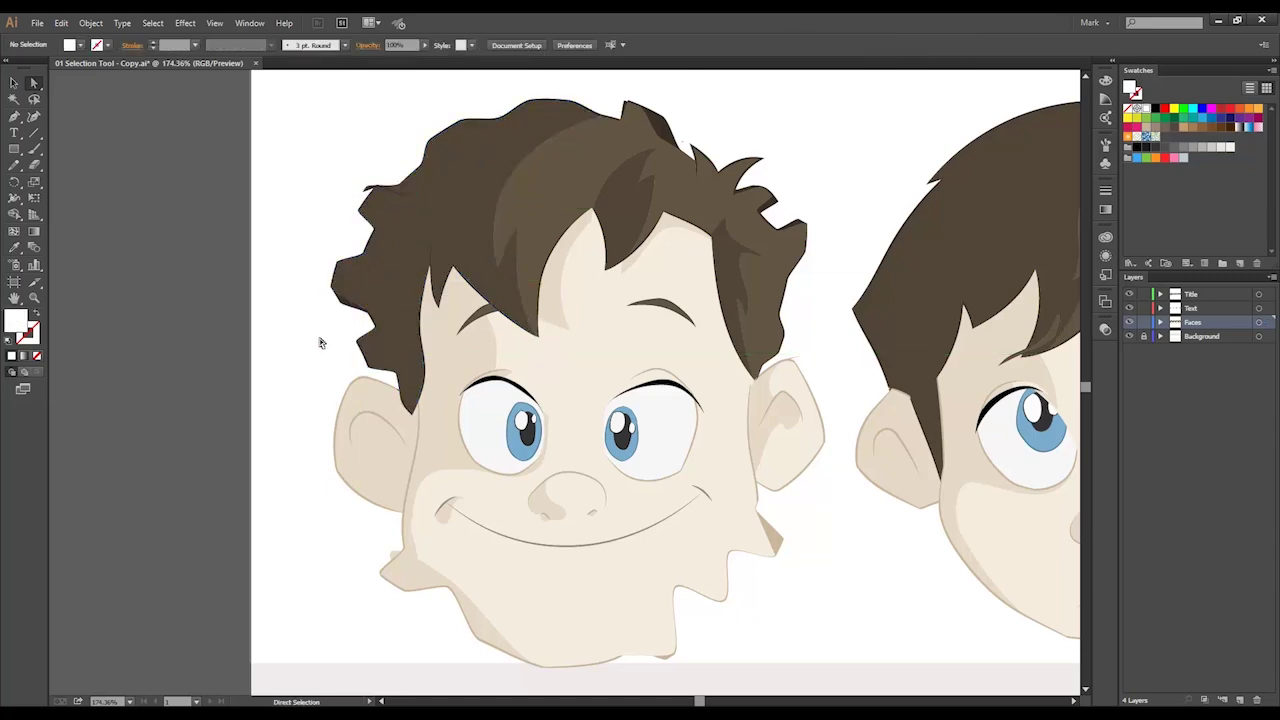
{"action": "key", "text": "ctrl+0"}
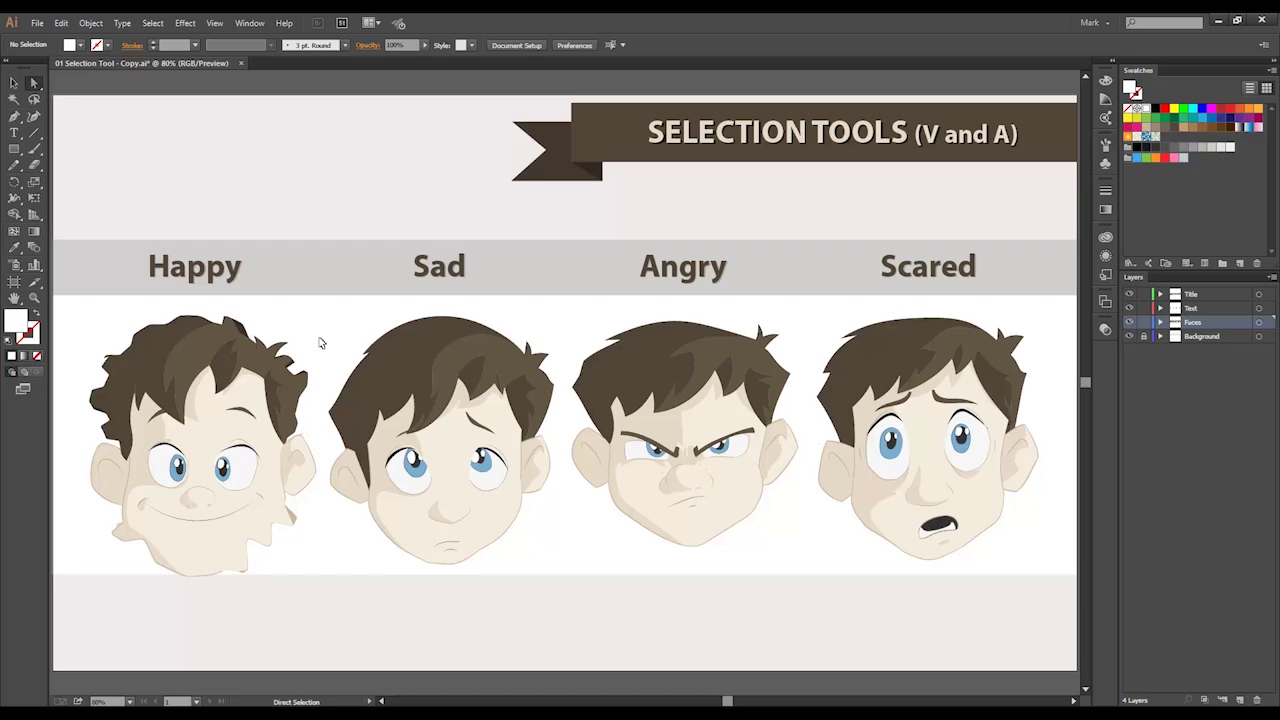
Step: Move the Sad face's skin shape down and to the right out of the head with the Selection tool
{"action": "key", "text": "v"}
{"action": "key", "text": "a"}
{"action": "key", "text": "v"}
{"action": "key", "text": "a"}
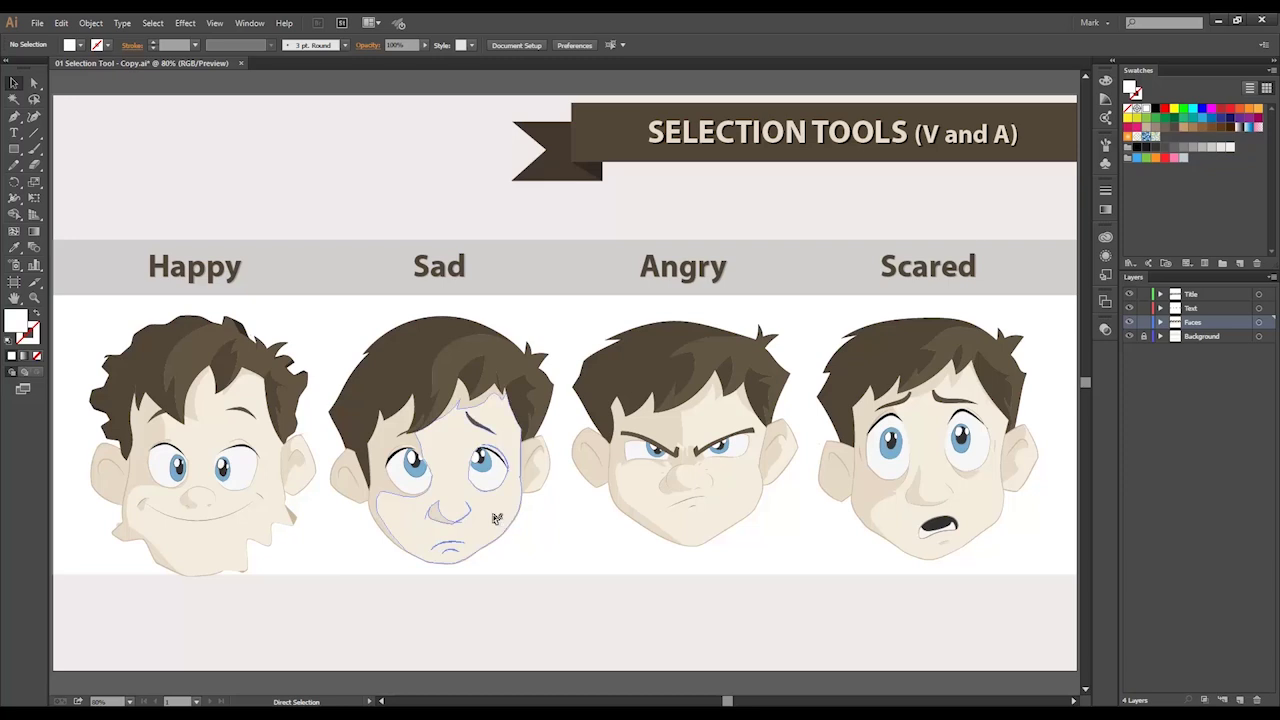
{"action": "left_click", "coordinate": [495, 517]}
{"action": "left_click_drag", "start_coordinate": [495, 517], "coordinate": [560, 565]}
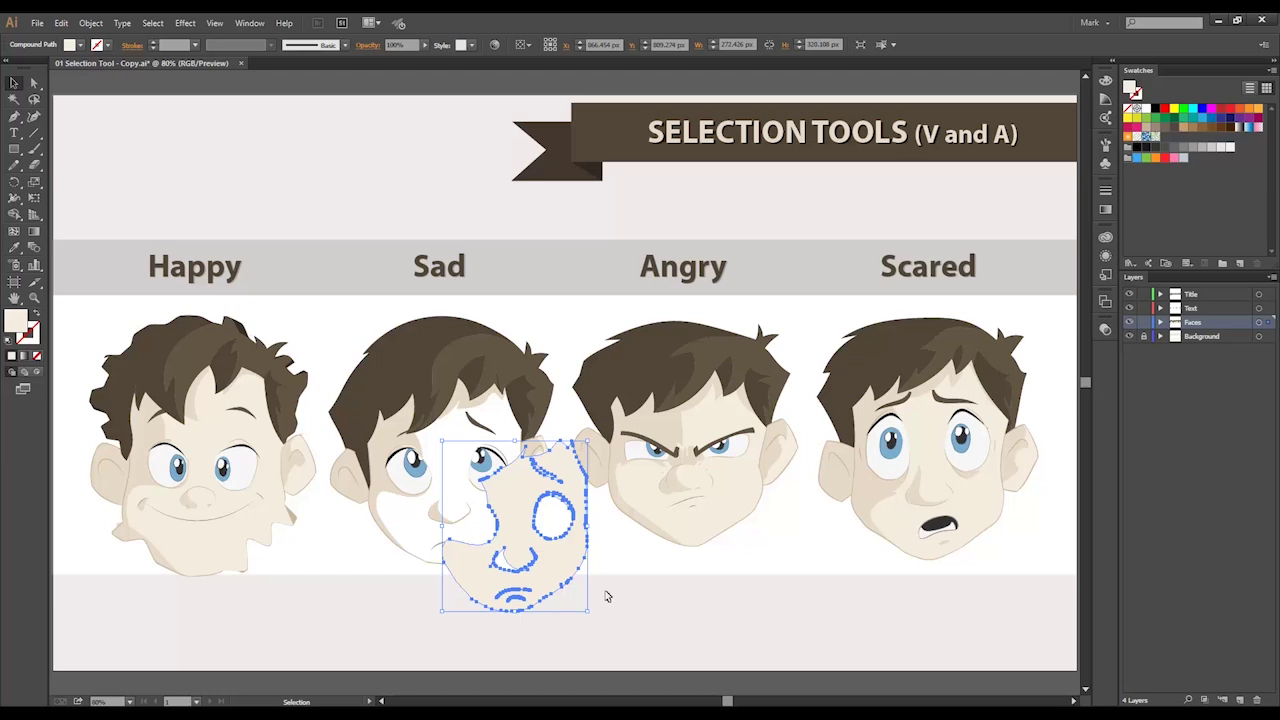
Step: Switch between Direct Selection and Selection on the moved skin shape and try transforming it by its upper-right bounding-box corner
{"action": "key", "text": "a"}
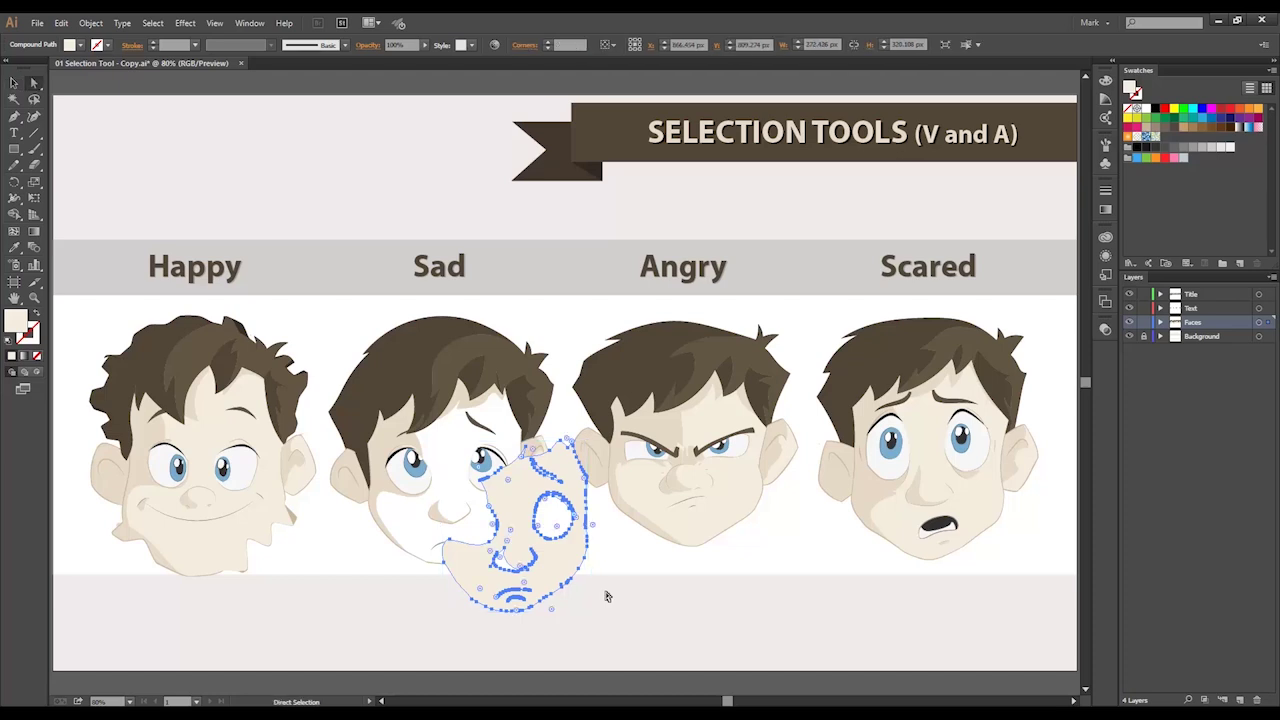
{"action": "key", "text": "v"}
{"action": "left_click_drag", "start_coordinate": [590, 440], "coordinate": [654, 492]}
{"action": "key", "text": "a"}
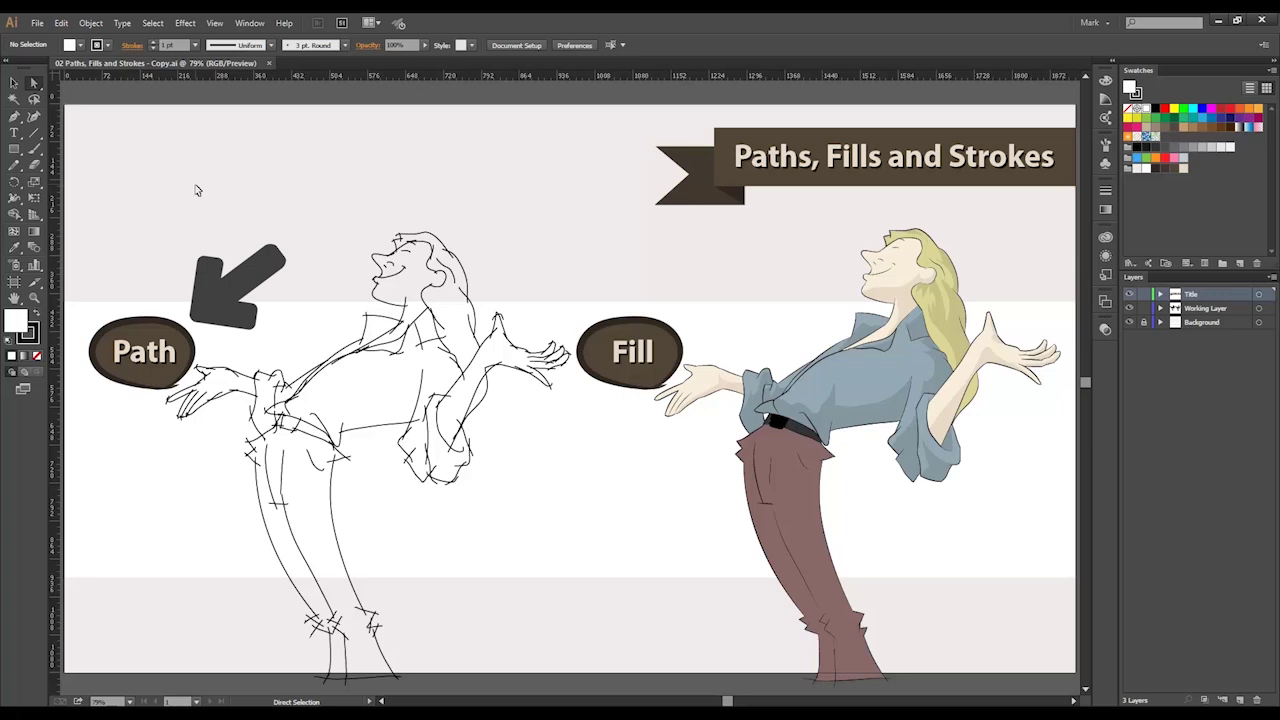
Step: Select the oval behind the Path label, fill it with black, and set its fill to none
{"action": "key", "text": "v"}
{"action": "left_click", "coordinate": [148, 322]}
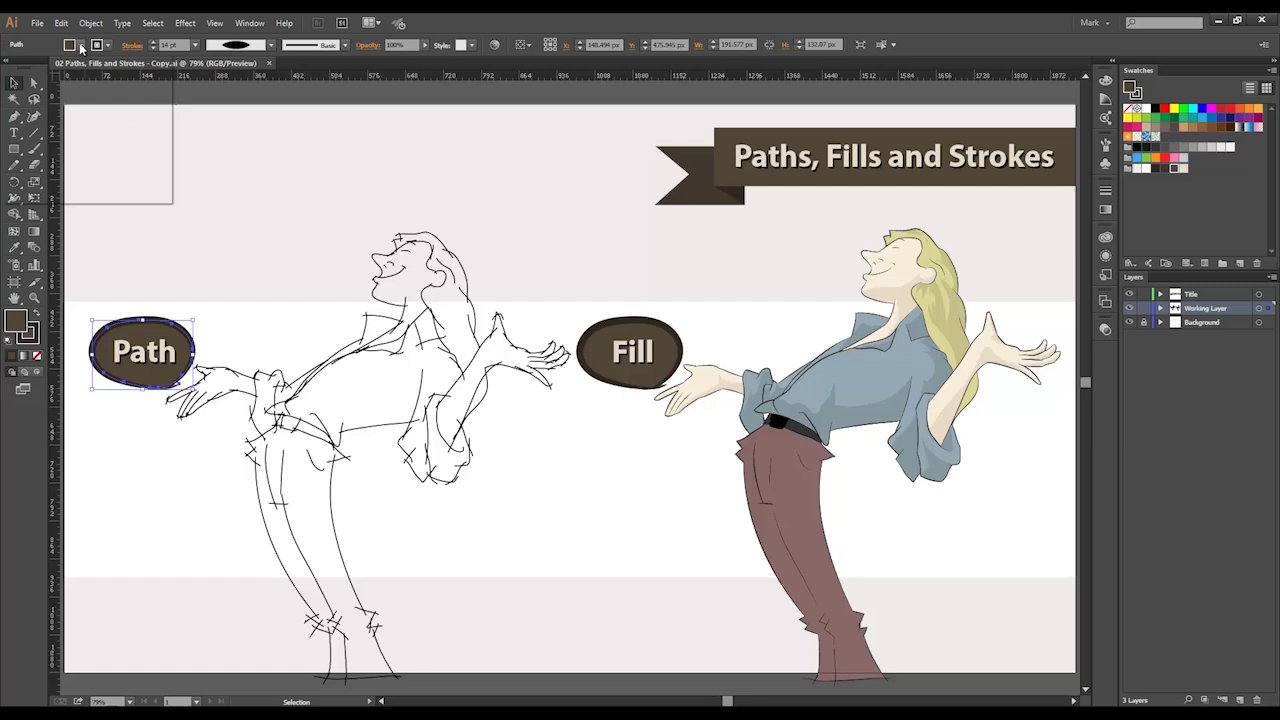
{"action": "left_click", "coordinate": [80, 45]}
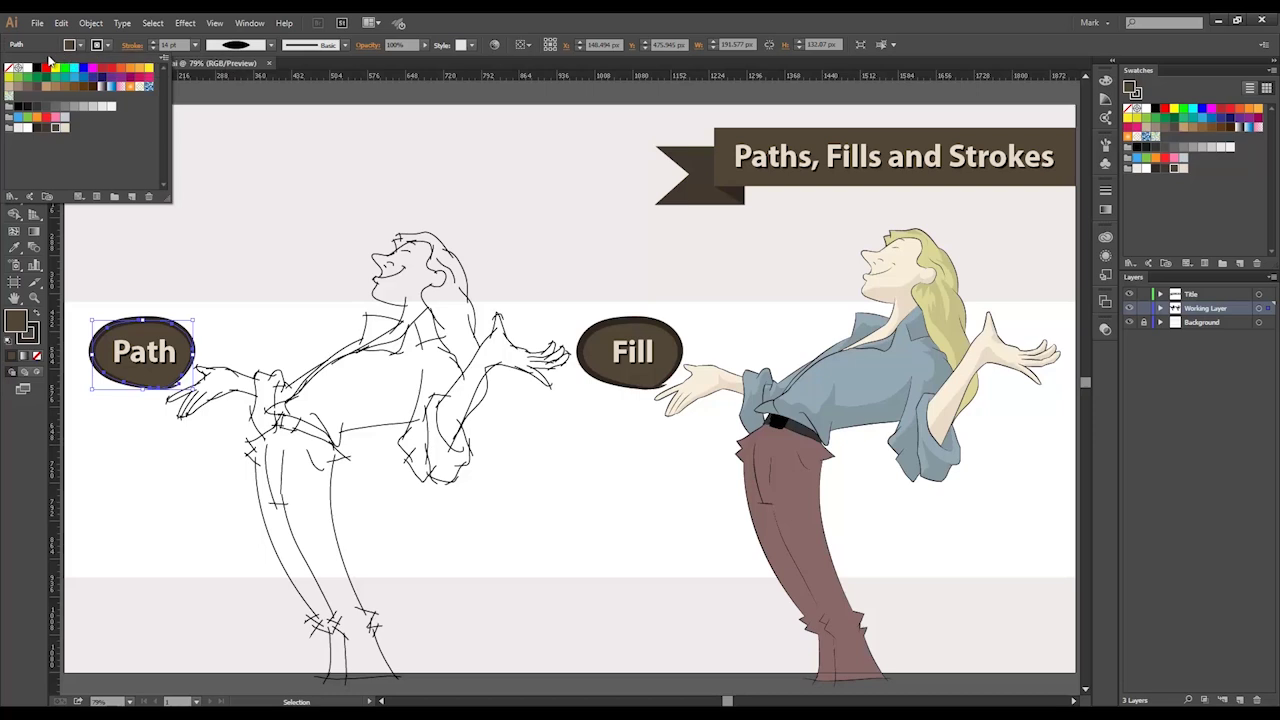
{"action": "left_click", "coordinate": [37, 67]}
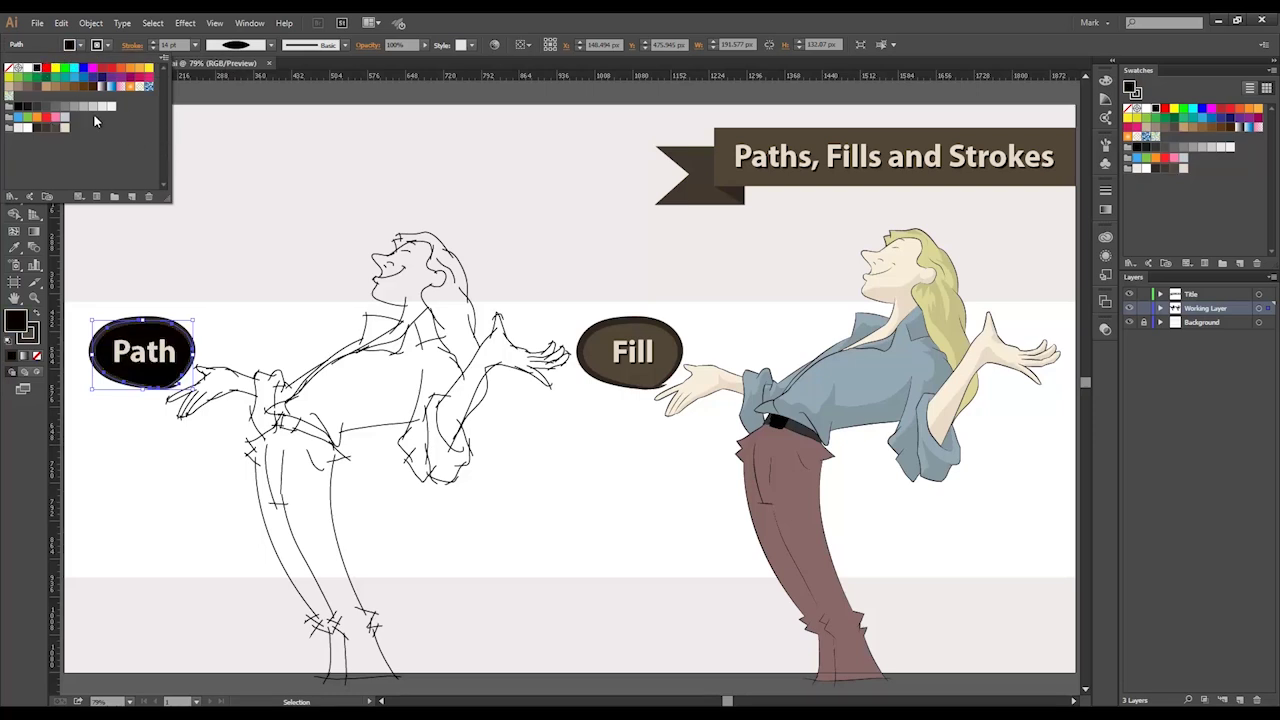
{"action": "left_click", "coordinate": [9, 69]}
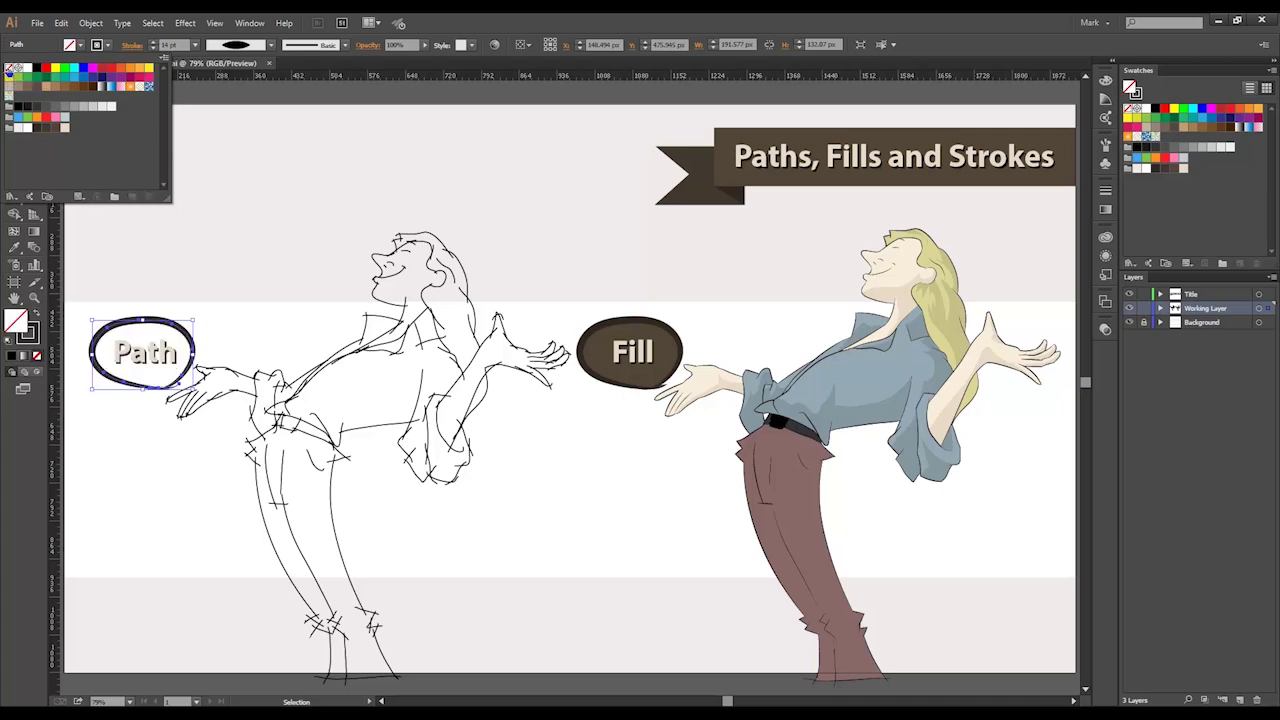
{"action": "left_click", "coordinate": [195, 167]}
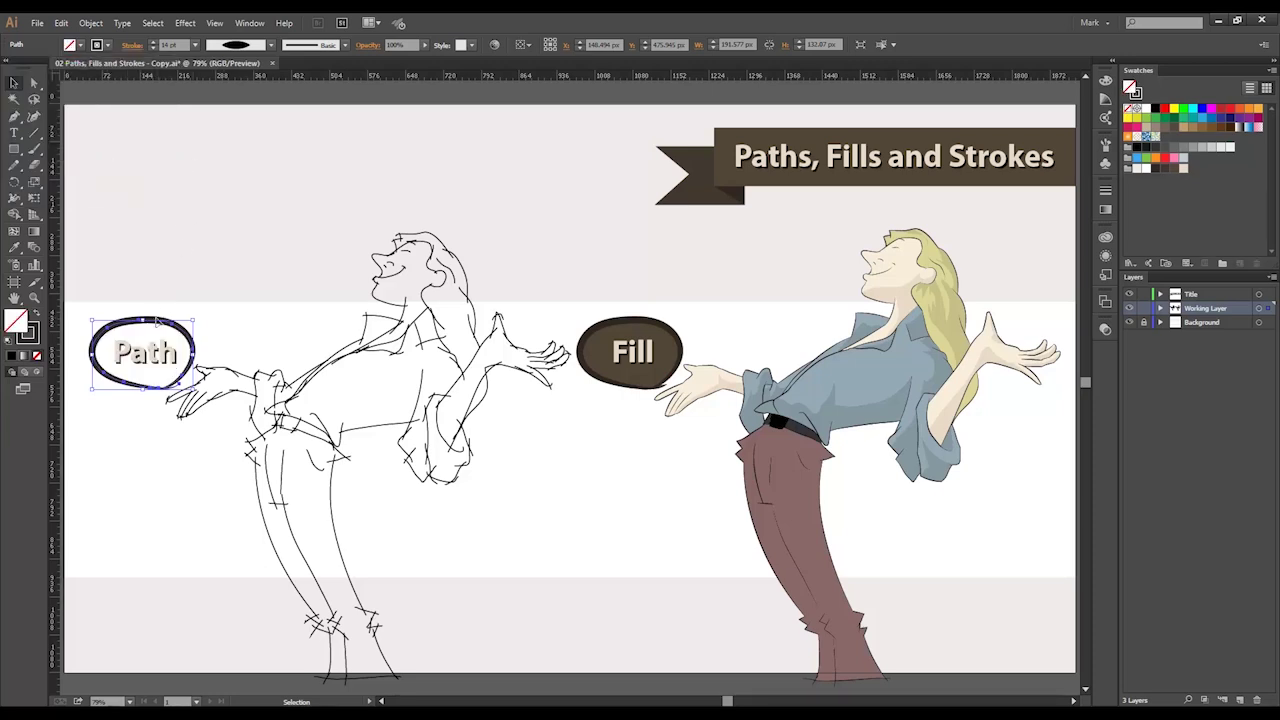
Step: Move the unfilled oval over the line-art figure's hand, set its stroke to none, and deselect it
{"action": "left_click_drag", "start_coordinate": [159, 324], "coordinate": [250, 347]}
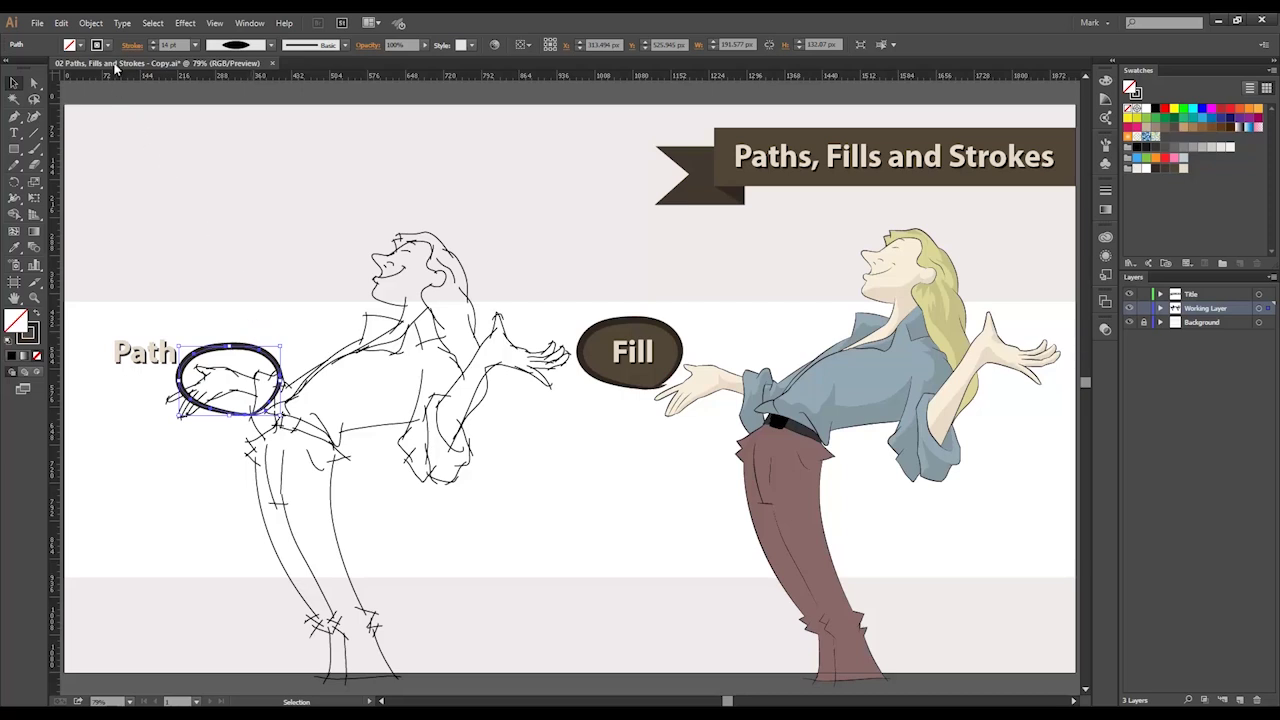
{"action": "left_click", "coordinate": [107, 47]}
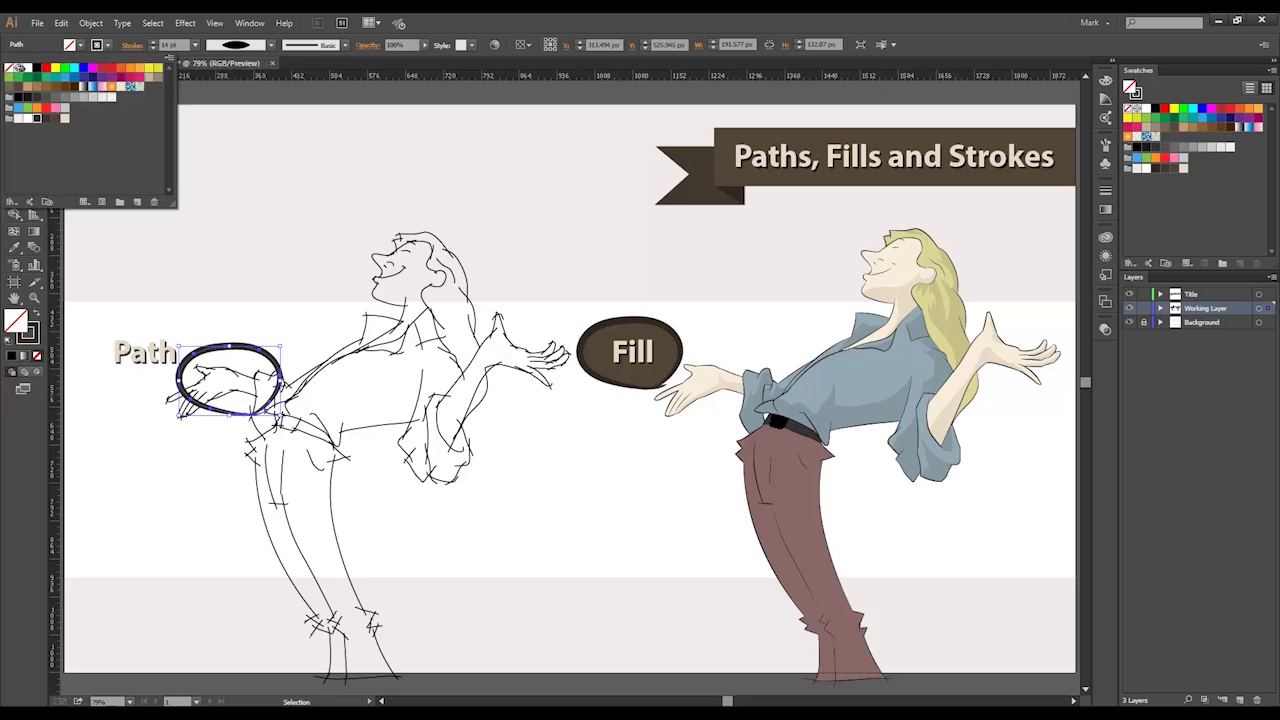
{"action": "left_click", "coordinate": [9, 69]}
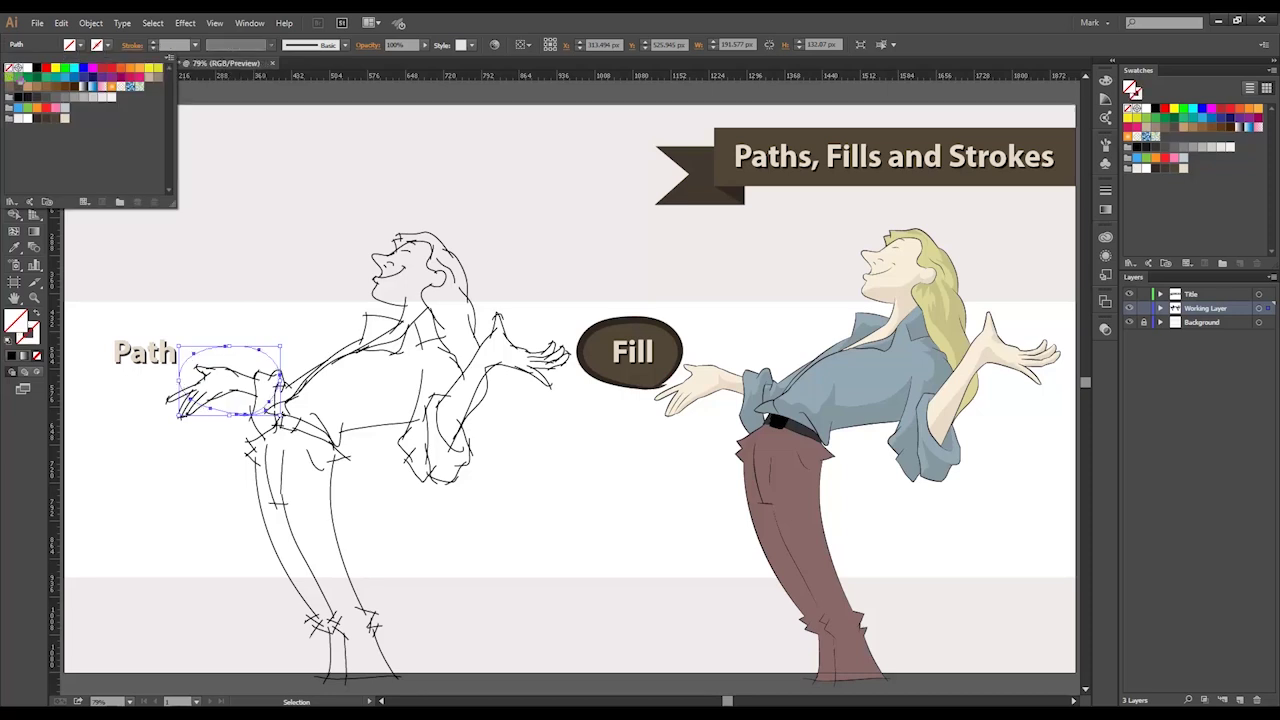
{"action": "left_click", "coordinate": [202, 218]}
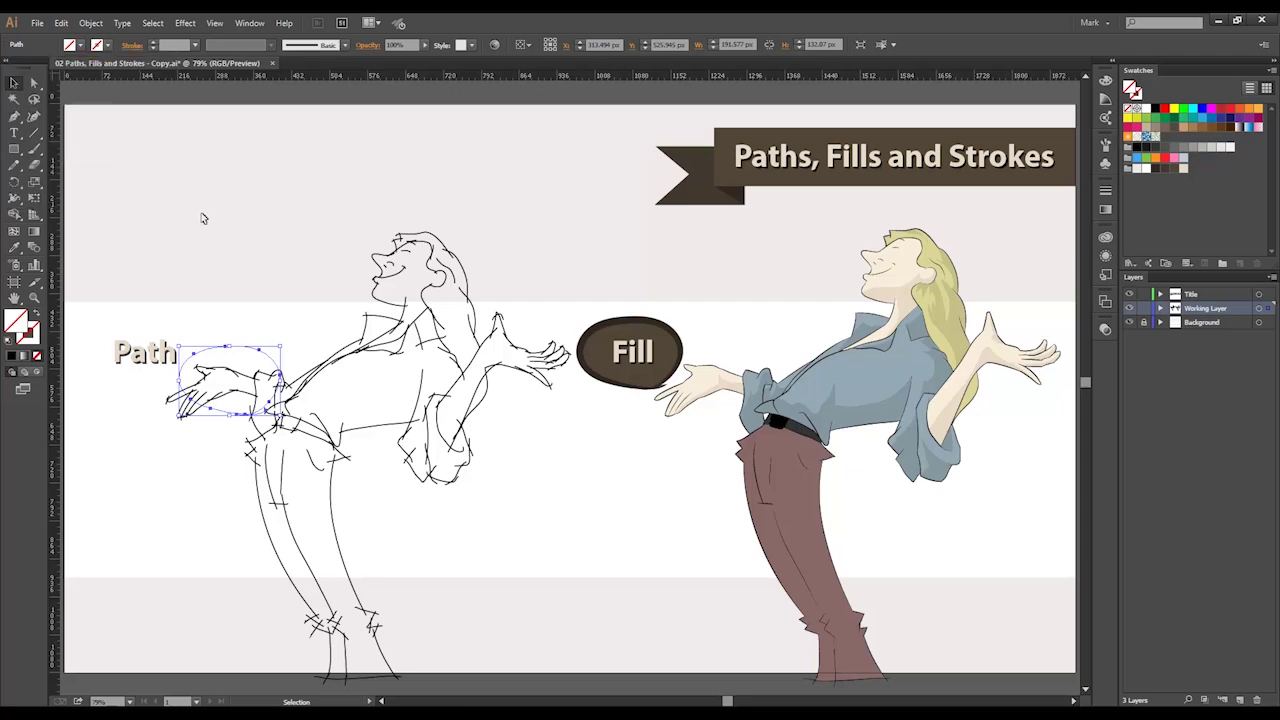
{"action": "left_click", "coordinate": [237, 254]}
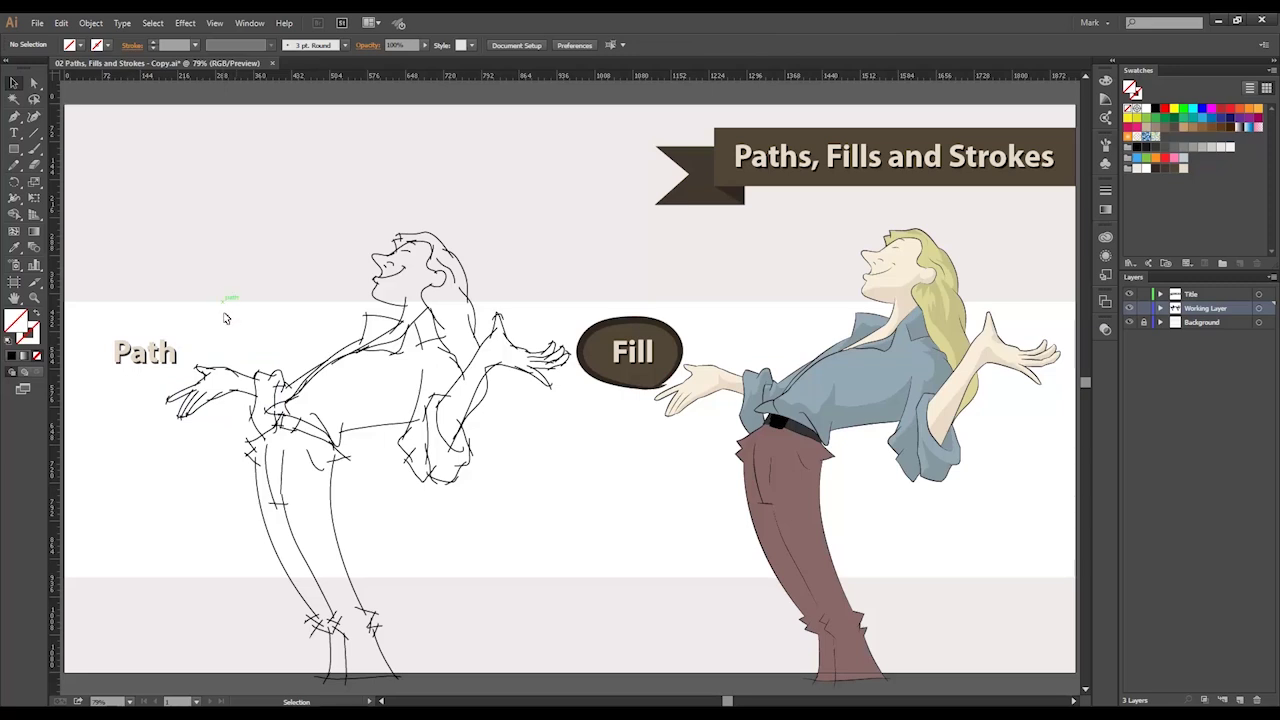
Step: Fill the invisible oval with the brown swatch R=81 G=69 B=54.1 and move it back behind the Path label
{"action": "left_click", "coordinate": [229, 344]}
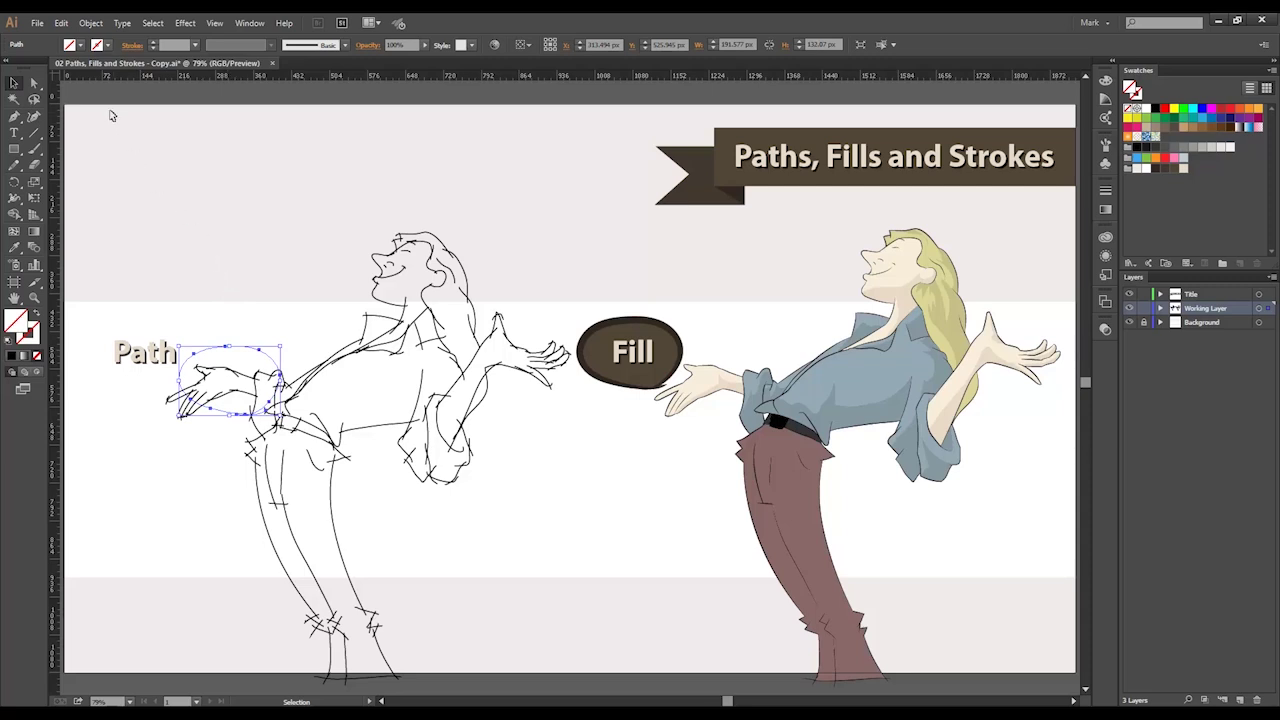
{"action": "left_click", "coordinate": [80, 44]}
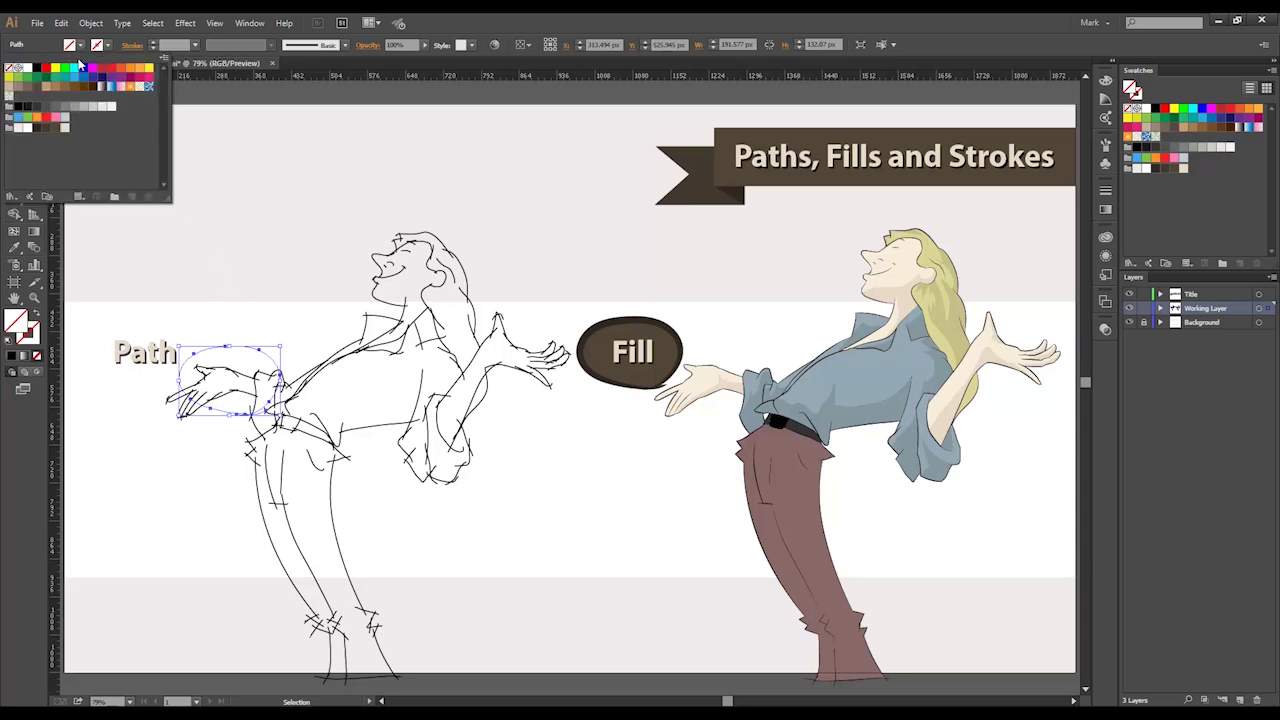
{"action": "left_click", "coordinate": [57, 128]}
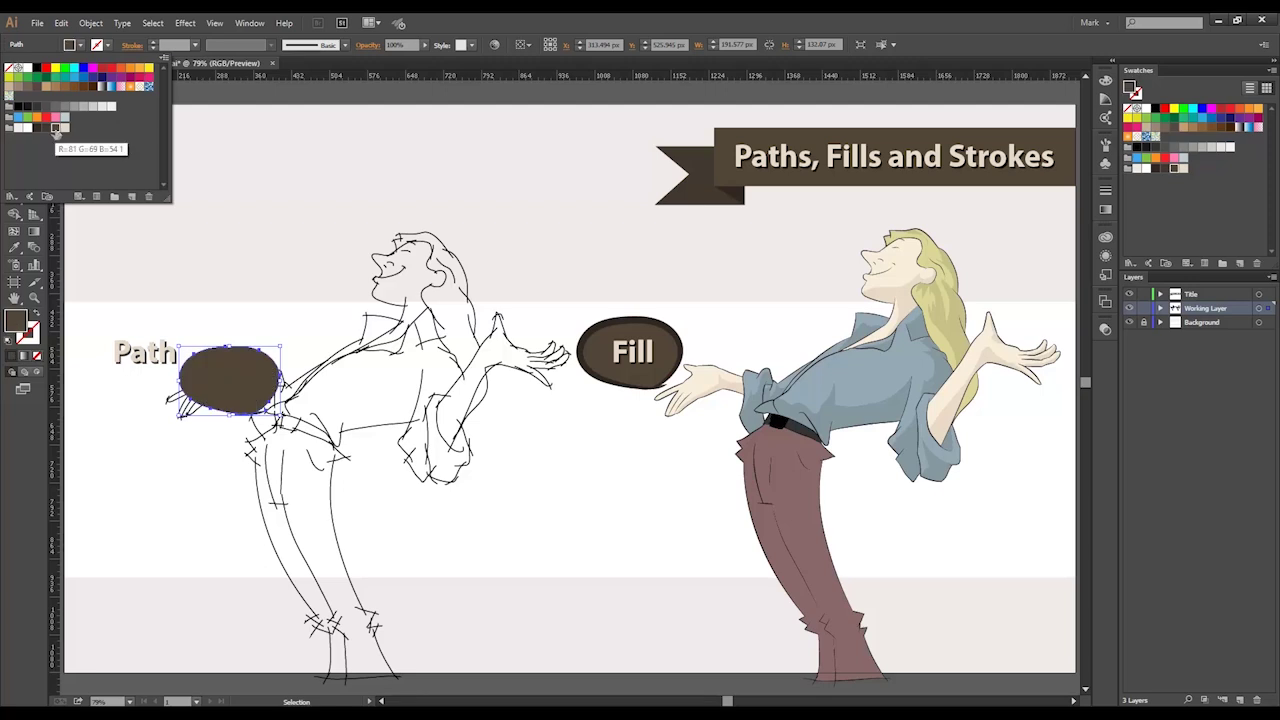
{"action": "left_click_drag", "start_coordinate": [215, 377], "coordinate": [132, 350]}
{"action": "left_click", "coordinate": [155, 277]}
Step: Apply a dark brown stroke to the Path label's oval and deselect it
{"action": "left_click", "coordinate": [155, 325]}
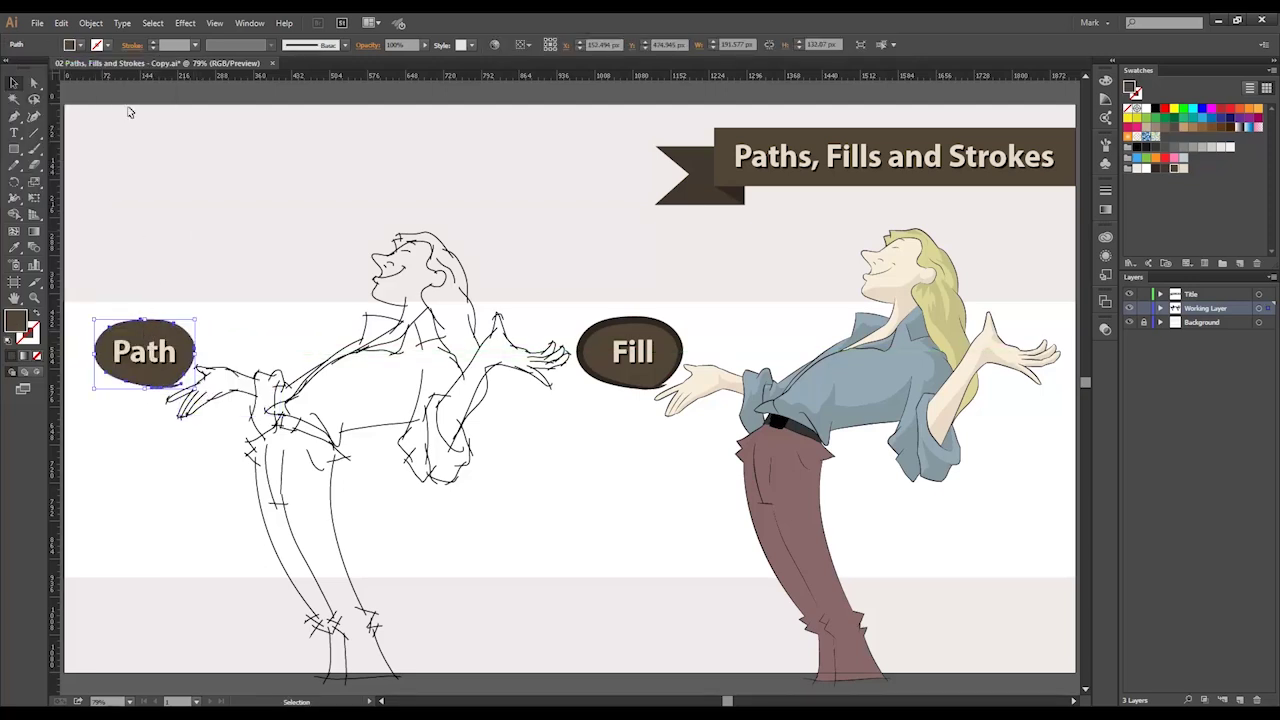
{"action": "left_click", "coordinate": [79, 45]}
{"action": "left_click", "coordinate": [37, 120]}
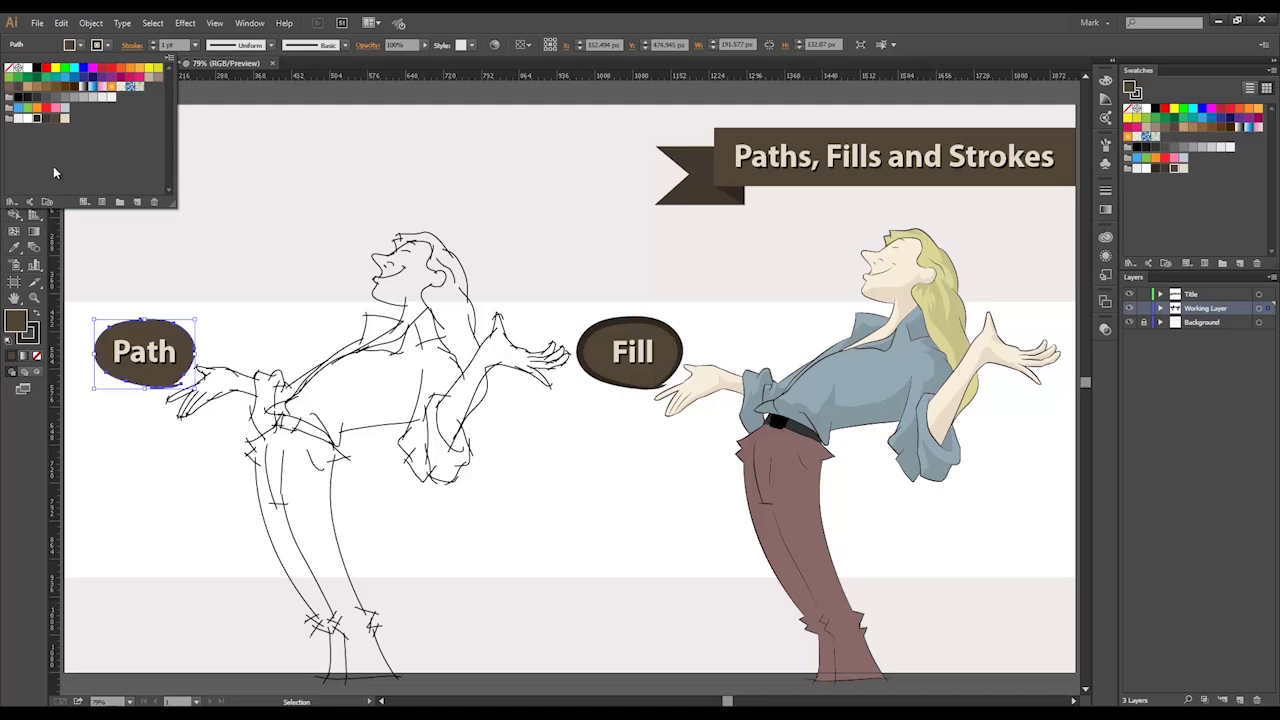
{"action": "left_click", "coordinate": [164, 292]}
{"action": "left_click", "coordinate": [170, 299]}
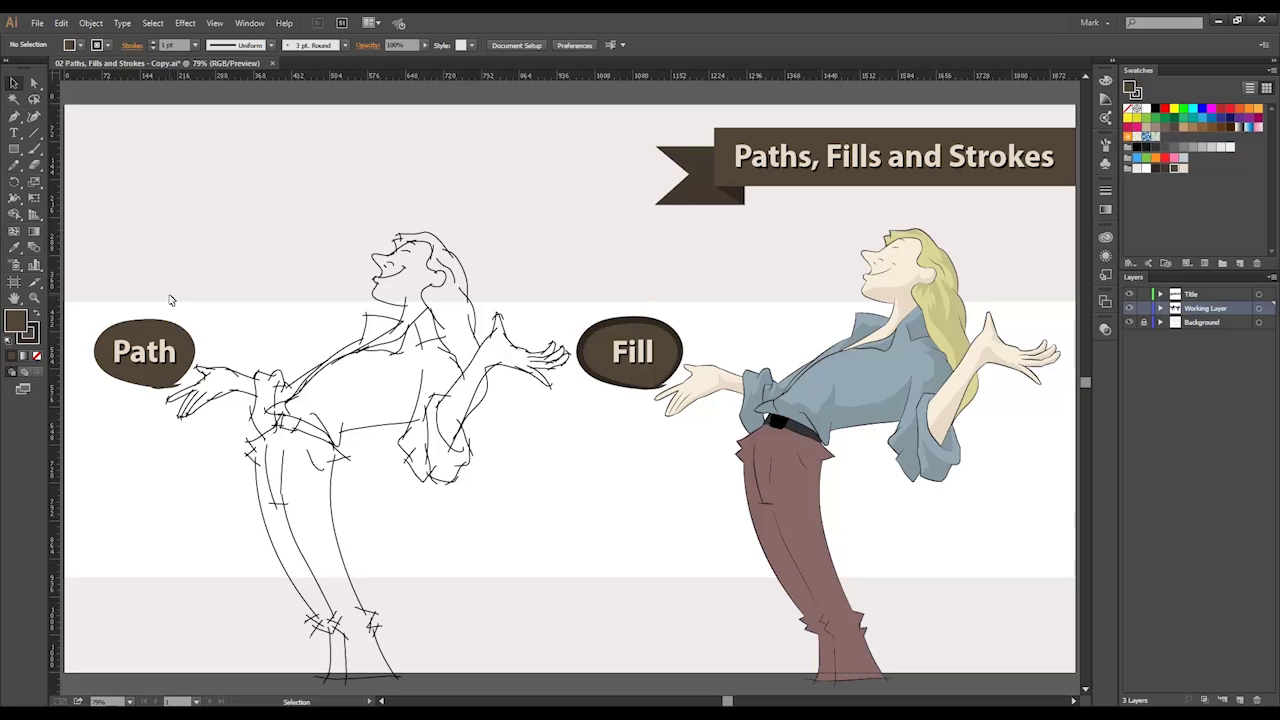
Step: Check the oval's thin outline up close and set the Path oval's stroke weight to 14 pt
{"action": "key", "text": "z"}
{"action": "left_click_drag", "start_coordinate": [130, 310], "coordinate": [175, 337]}
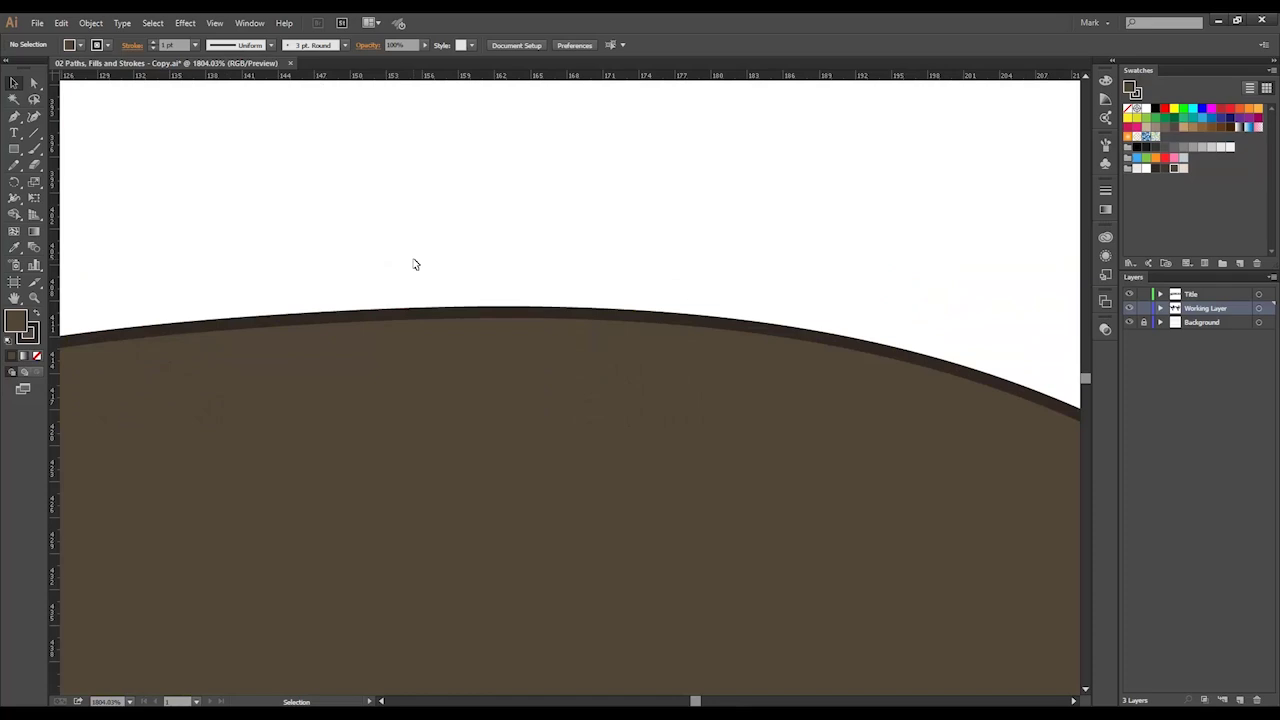
{"action": "key", "text": "a"}
{"action": "key", "text": "v"}
{"action": "key", "text": "ctrl+0"}
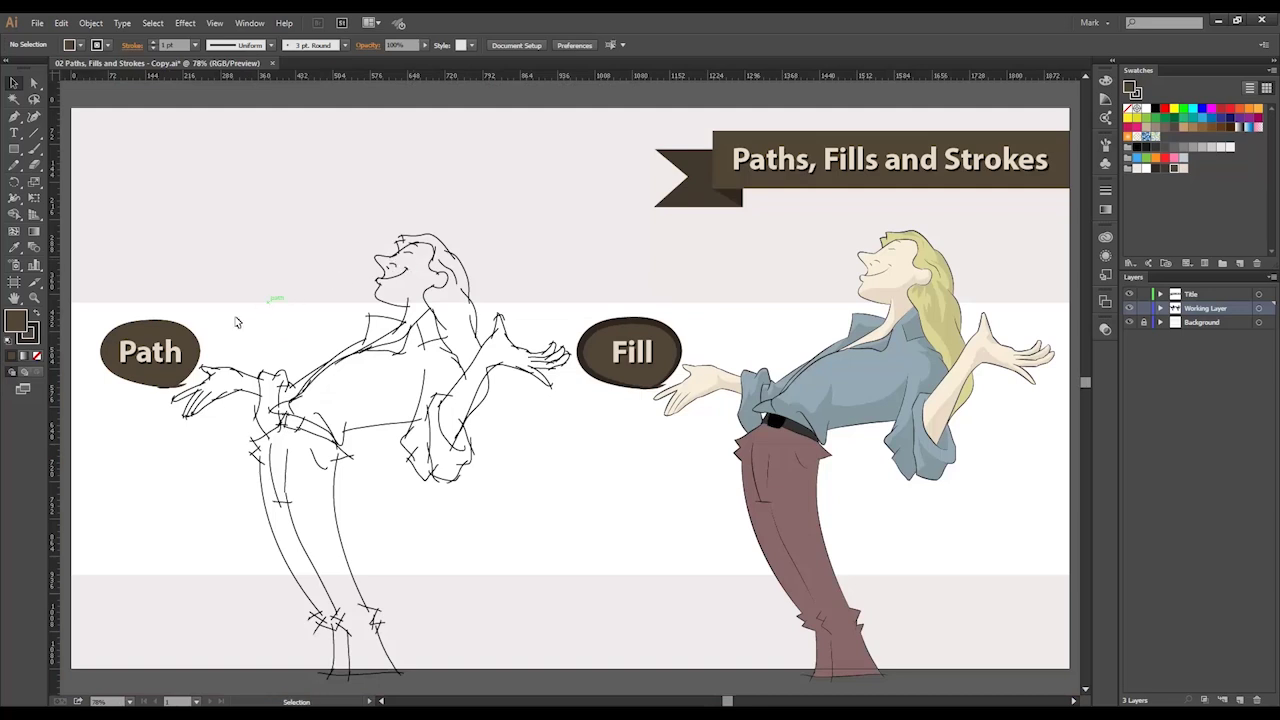
{"action": "left_click", "coordinate": [172, 336]}
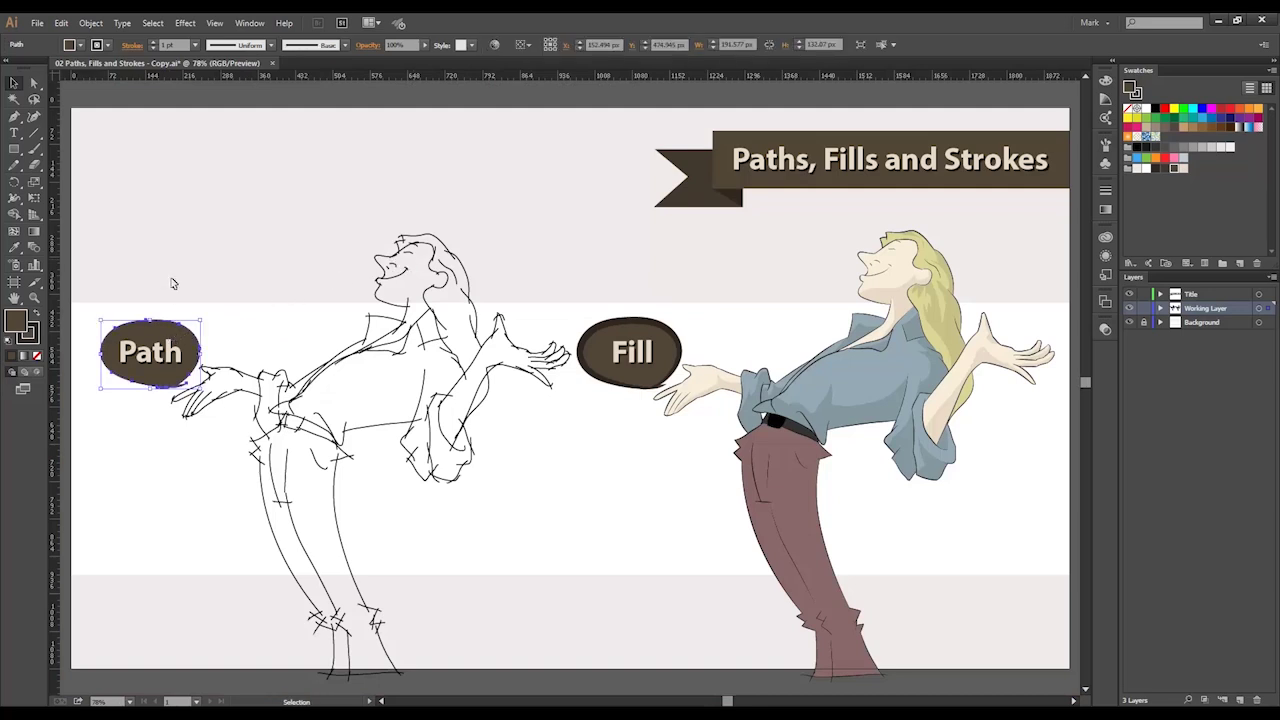
{"action": "left_click", "coordinate": [166, 45]}
{"action": "type", "text": "12"}
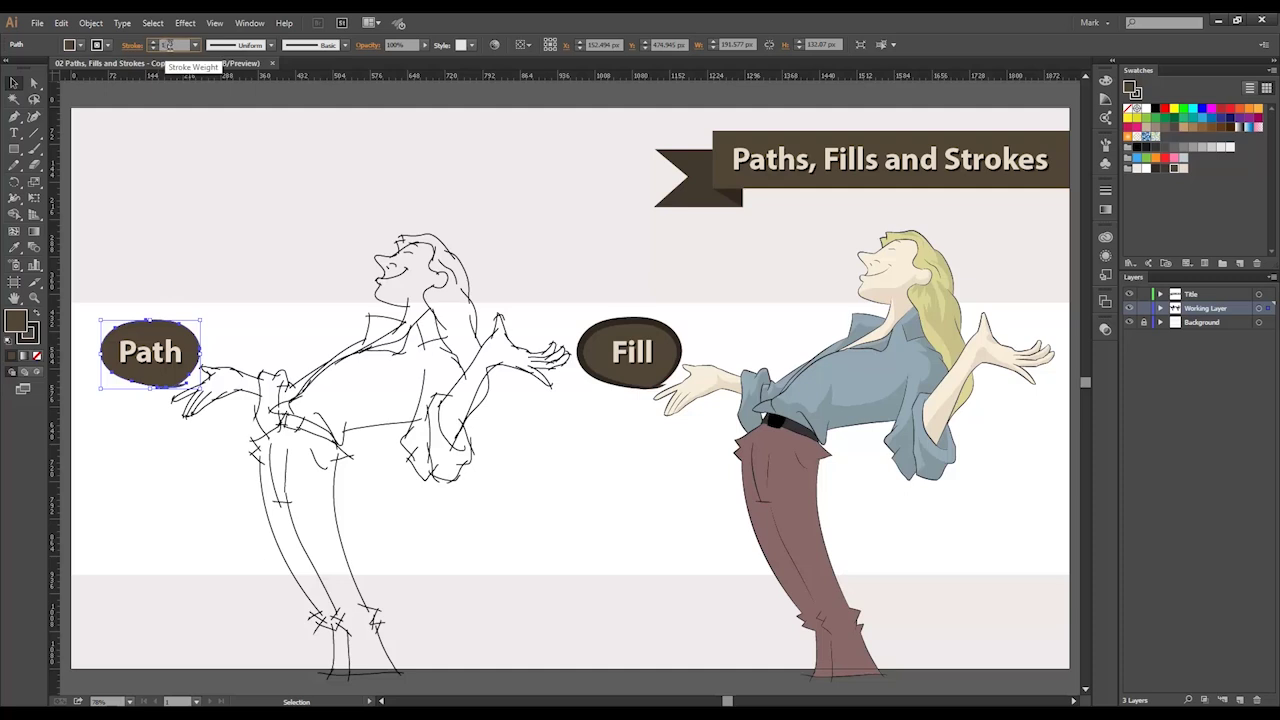
{"action": "type", "text": "4"}
{"action": "key", "text": "Return"}
{"action": "left_click", "coordinate": [236, 328]}
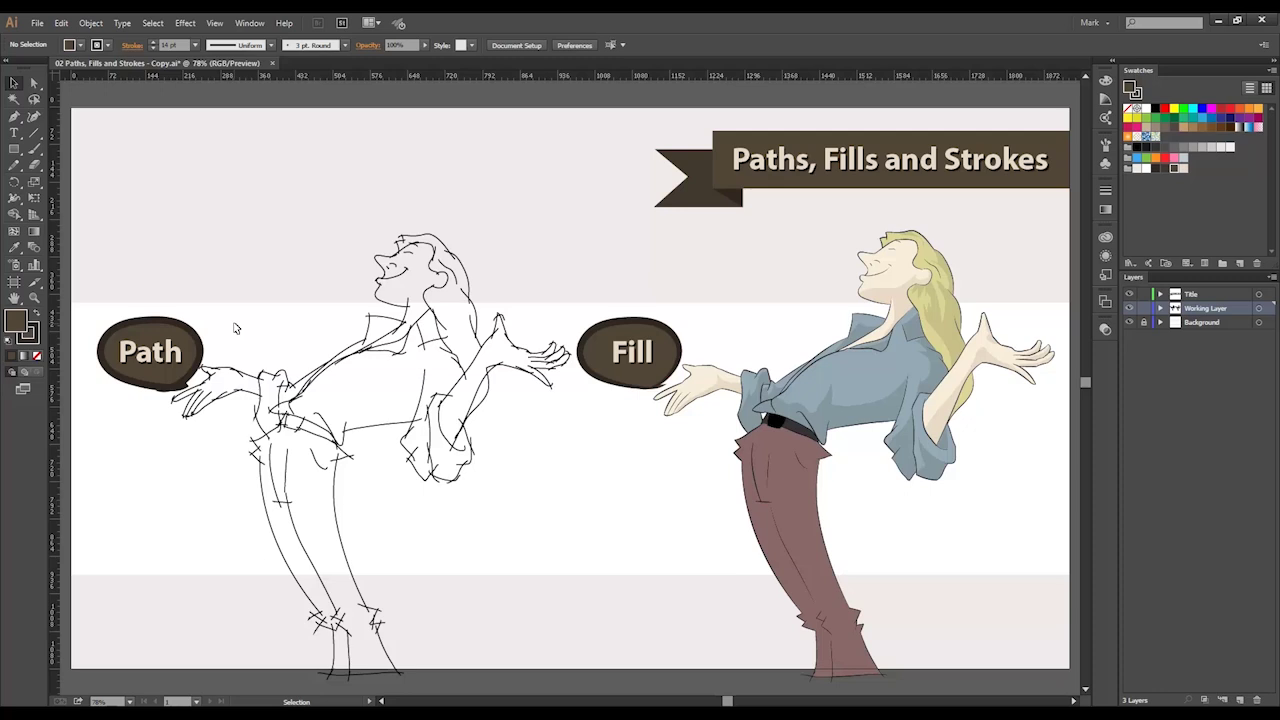
Step: Compare the outlines of the Fill and Path ovals up close, especially where the Path oval's stroke ends meet
{"action": "key", "text": "z"}
{"action": "left_click_drag", "start_coordinate": [570, 311], "coordinate": [692, 406]}
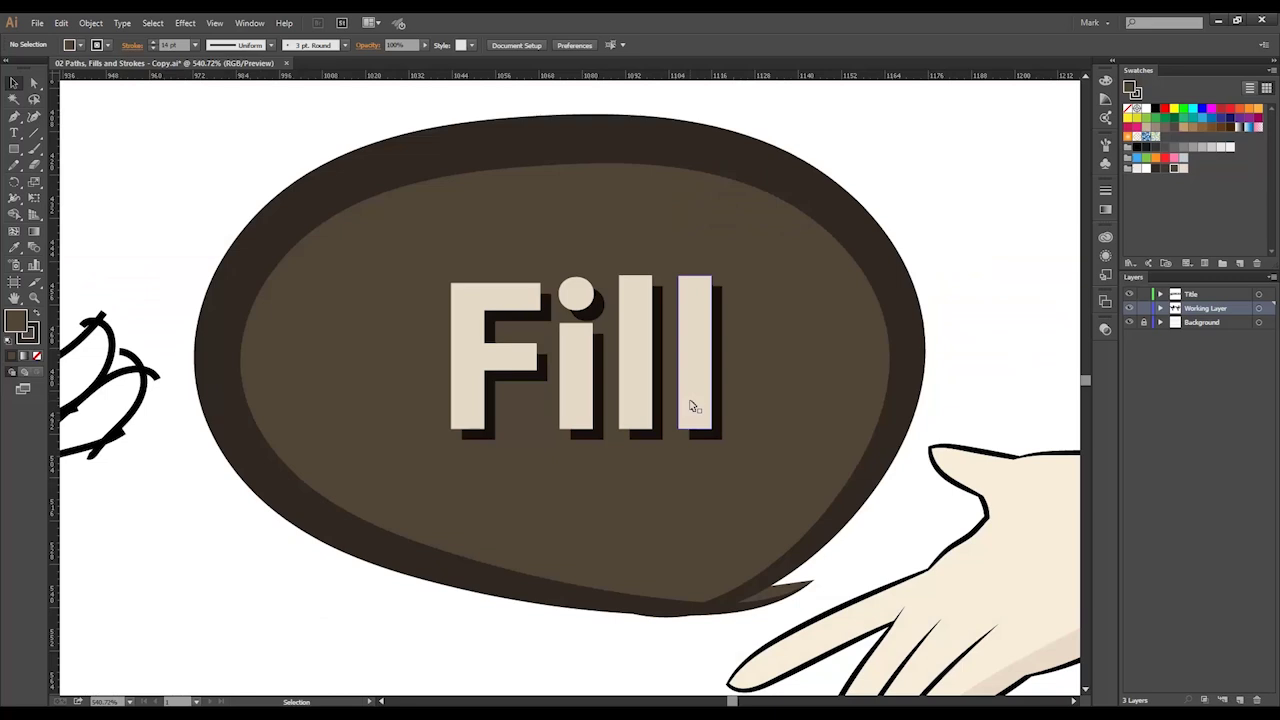
{"action": "key", "text": "ctrl+0"}
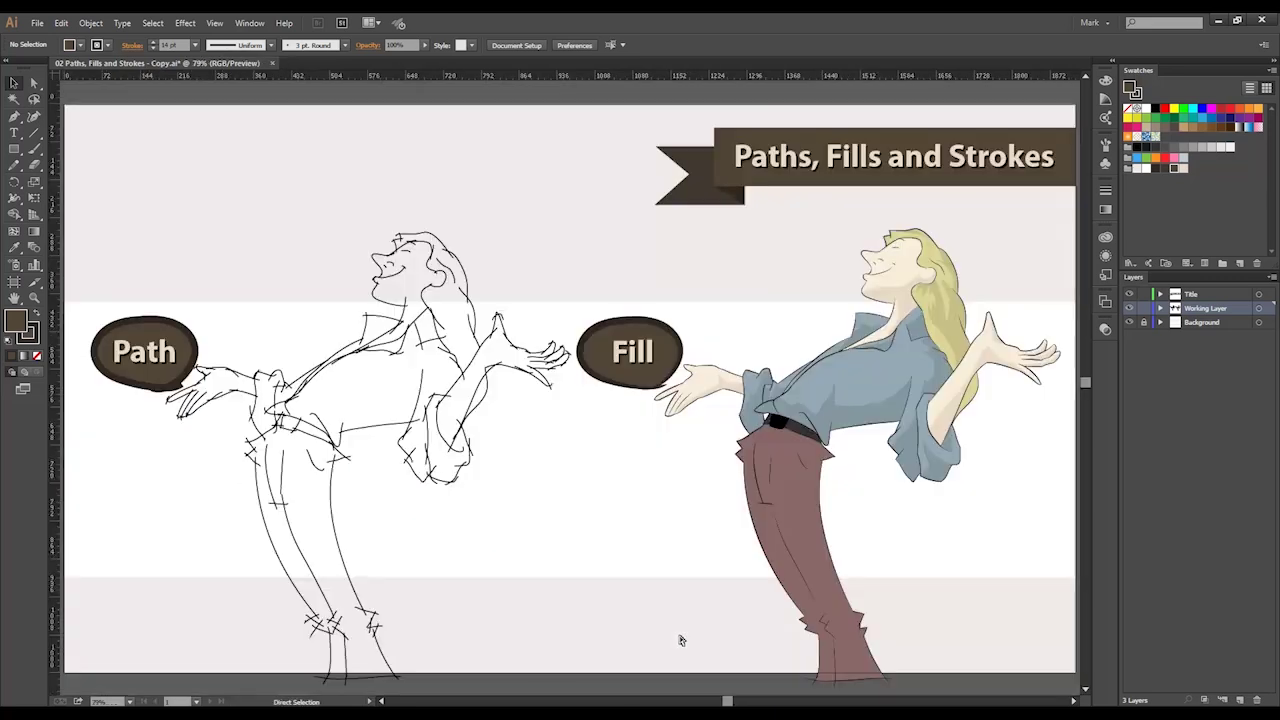
{"action": "key", "text": "z"}
{"action": "left_click_drag", "start_coordinate": [85, 310], "coordinate": [217, 403]}
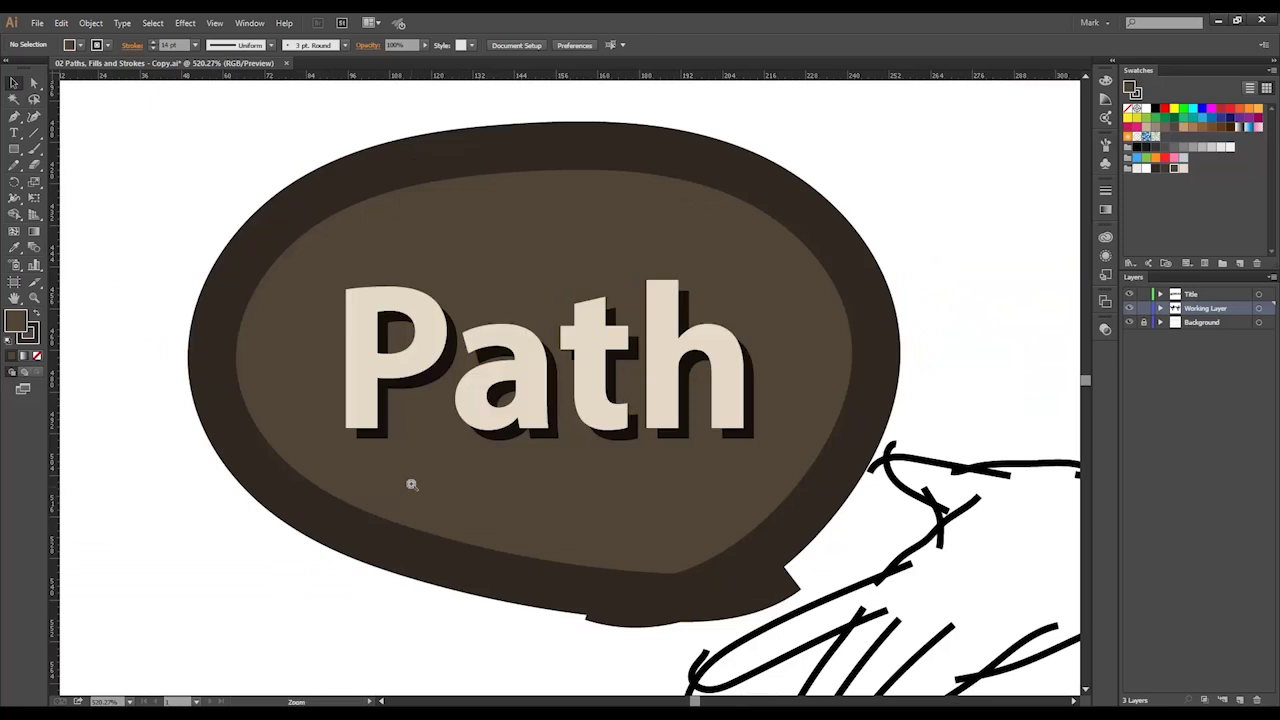
{"action": "left_click_drag", "start_coordinate": [411, 484], "coordinate": [845, 673]}
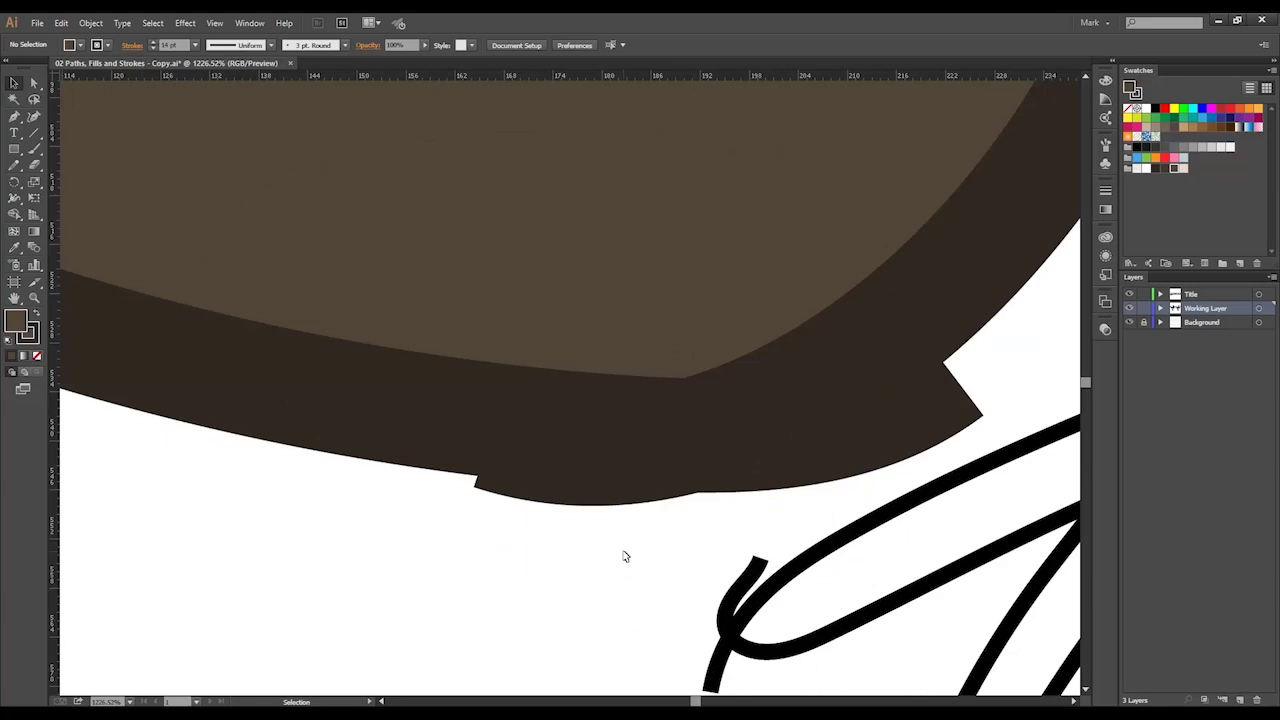
{"action": "key", "text": "ctrl+0"}
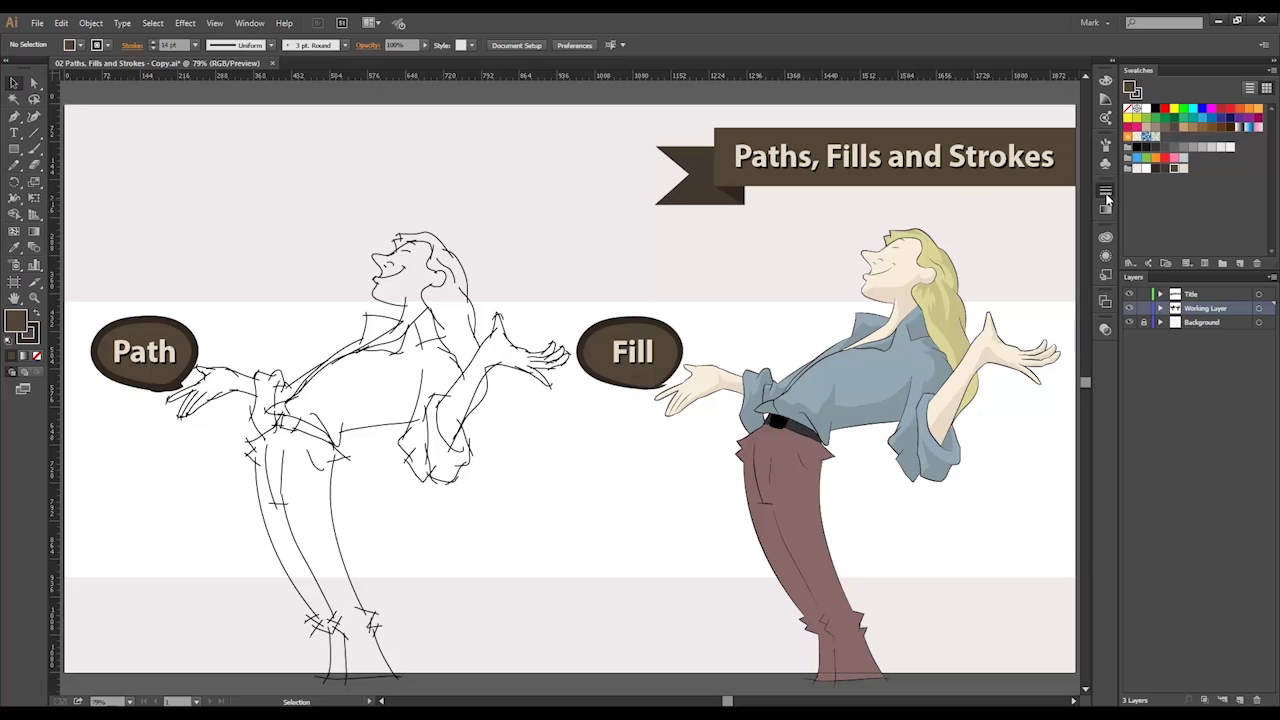
Step: Open the Stroke settings and switch their extended options off and back on
{"action": "left_click", "coordinate": [1105, 191]}
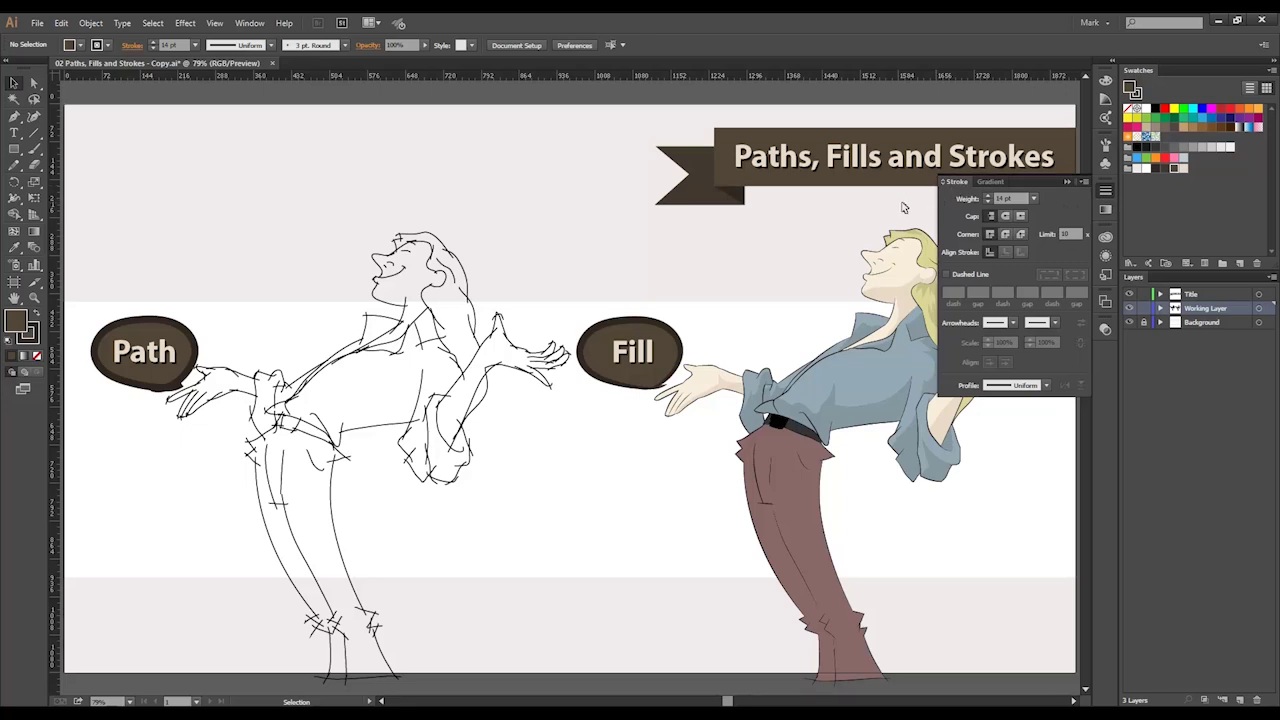
{"action": "left_click", "coordinate": [1065, 180]}
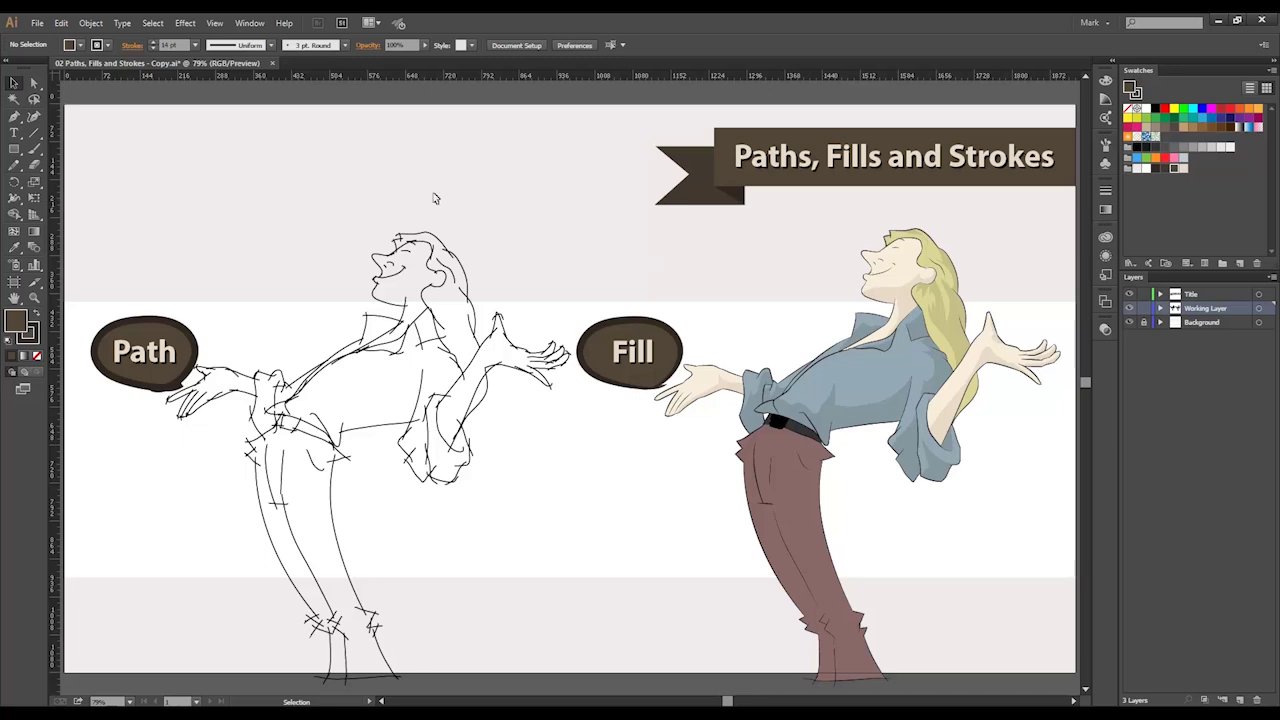
{"action": "left_click", "coordinate": [249, 22]}
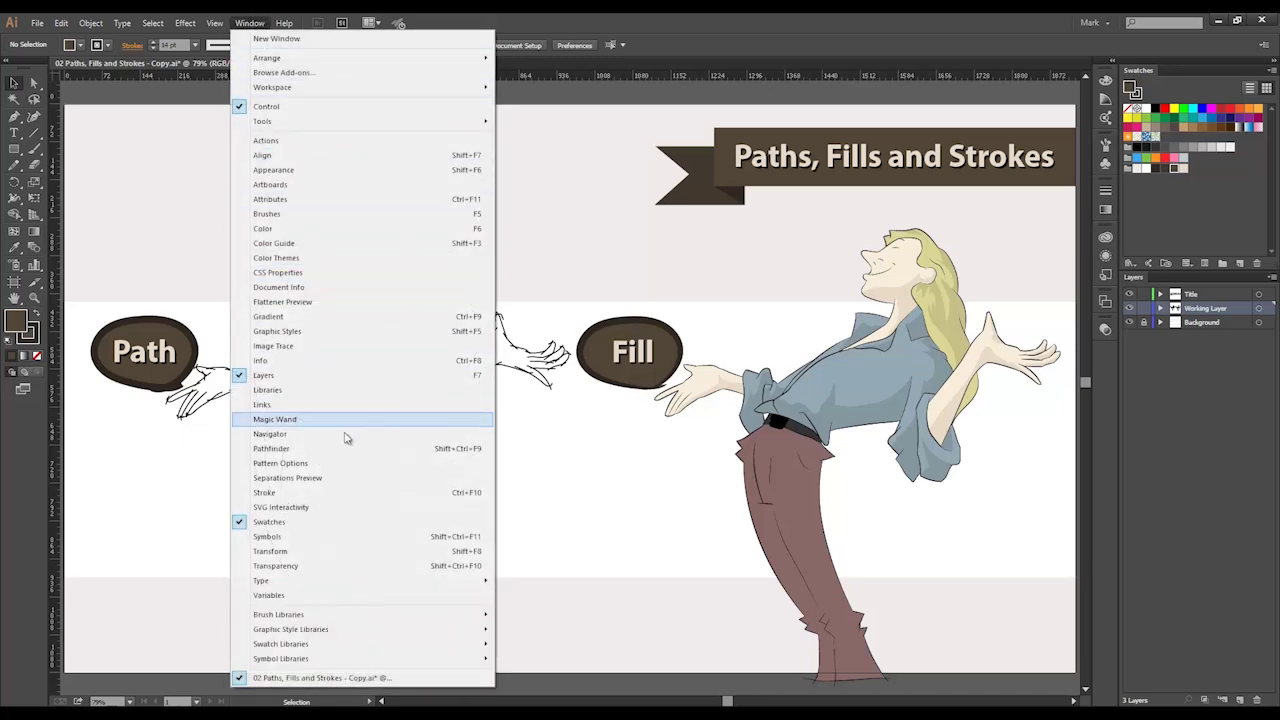
{"action": "left_click", "coordinate": [445, 493]}
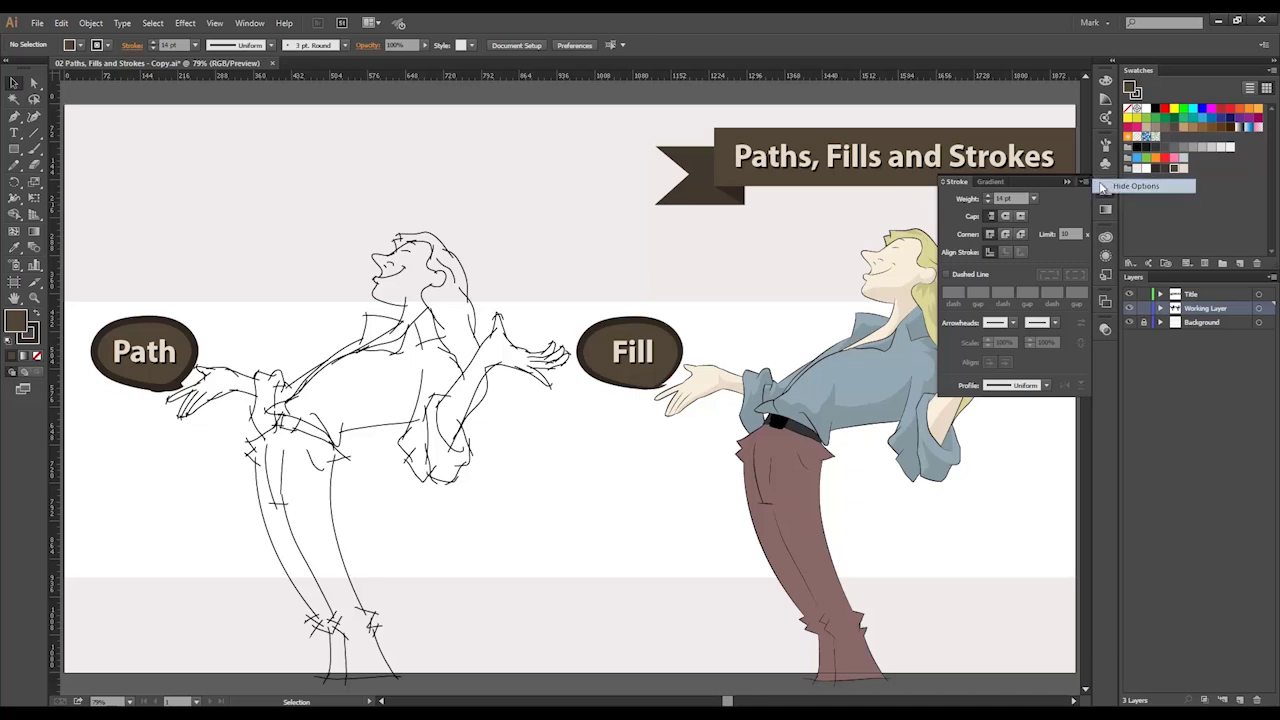
{"action": "left_click", "coordinate": [1101, 187]}
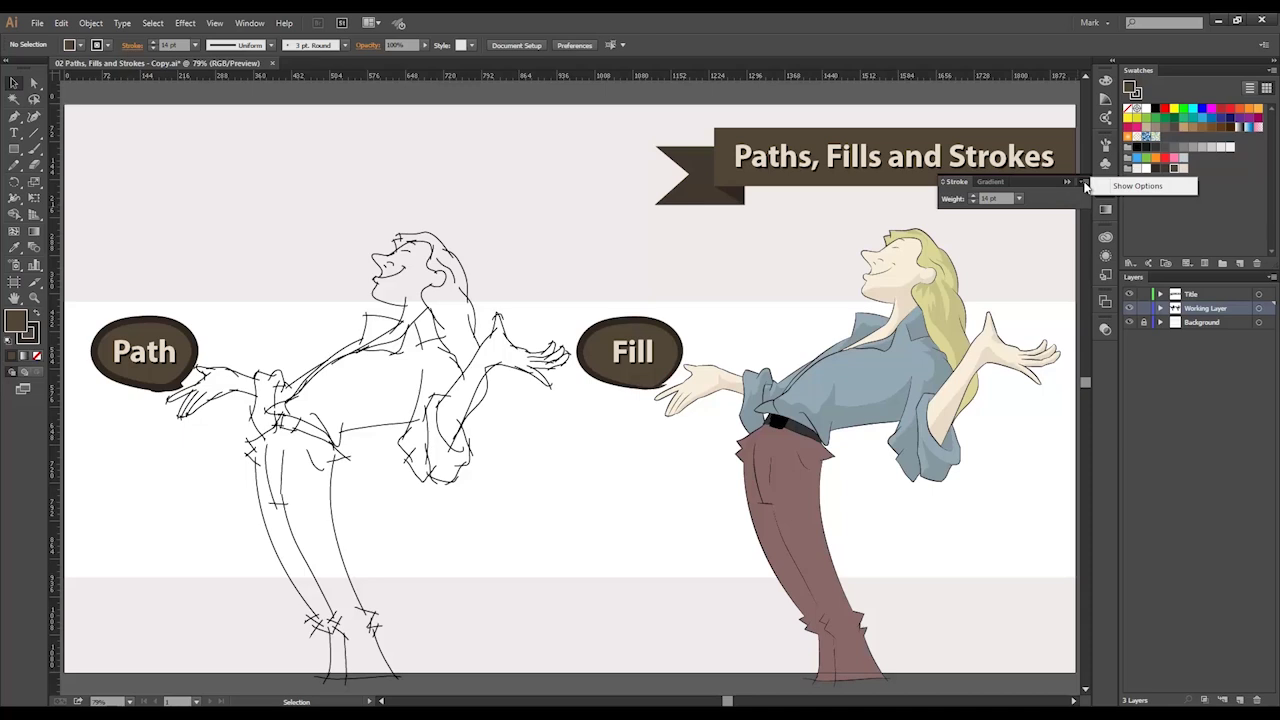
{"action": "left_click", "coordinate": [1128, 187]}
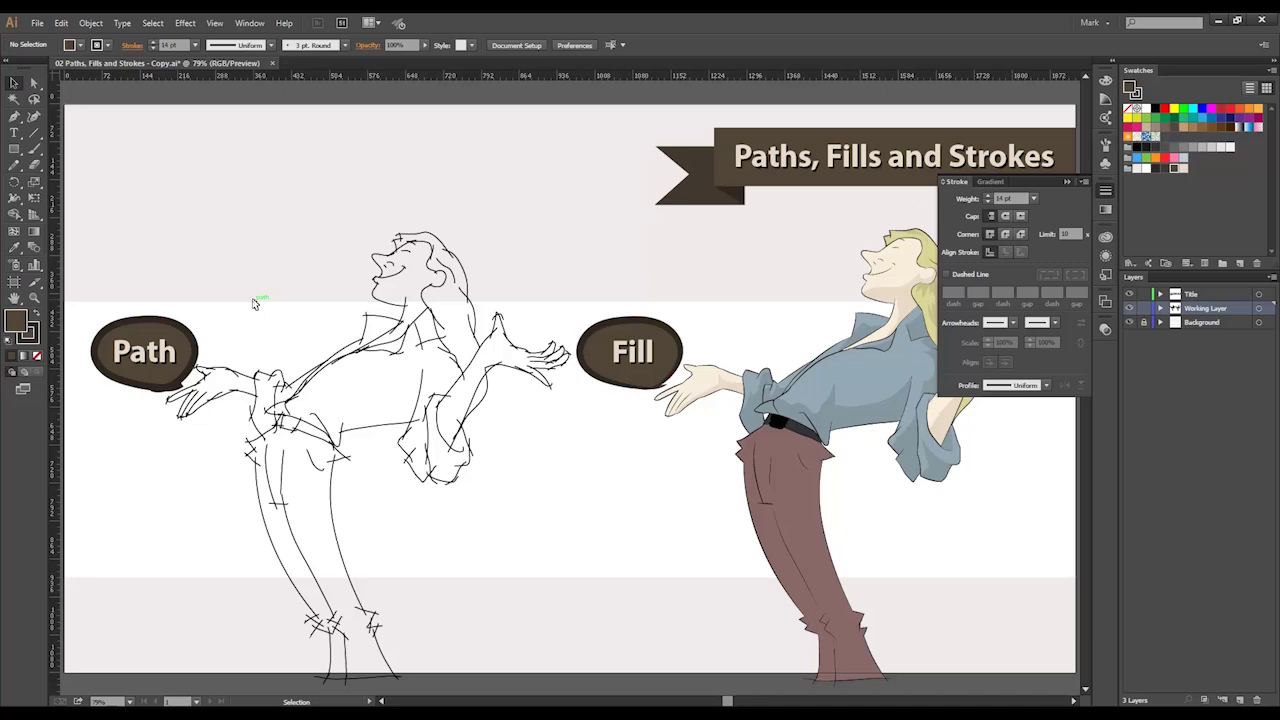
Step: Pull the open end of the Path oval's outline outwards, away from the oval towards the drawn hand
{"action": "key", "text": "a"}
{"action": "left_click_drag", "start_coordinate": [115, 330], "coordinate": [240, 414]}
{"action": "left_click", "coordinate": [584, 480]}
{"action": "left_click_drag", "start_coordinate": [593, 477], "coordinate": [688, 455]}
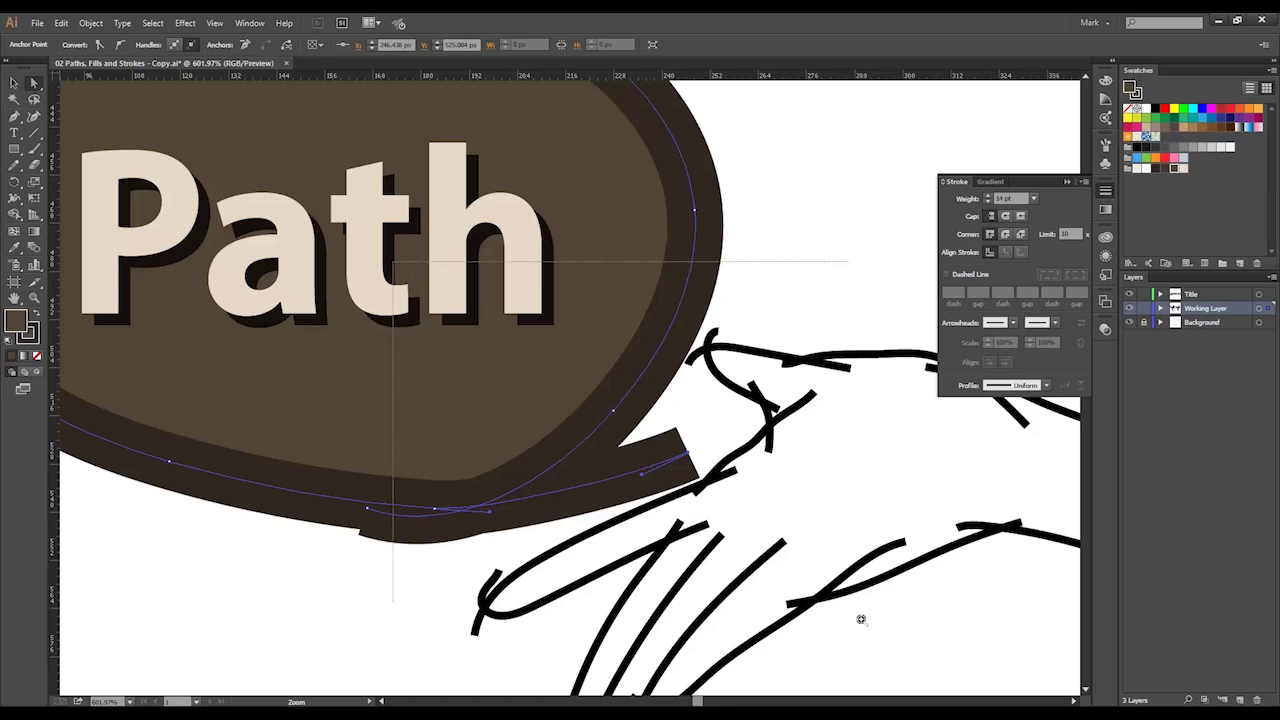
{"action": "scroll", "coordinate": [717, 528], "scroll_direction": "up", "scroll_amount": 2}
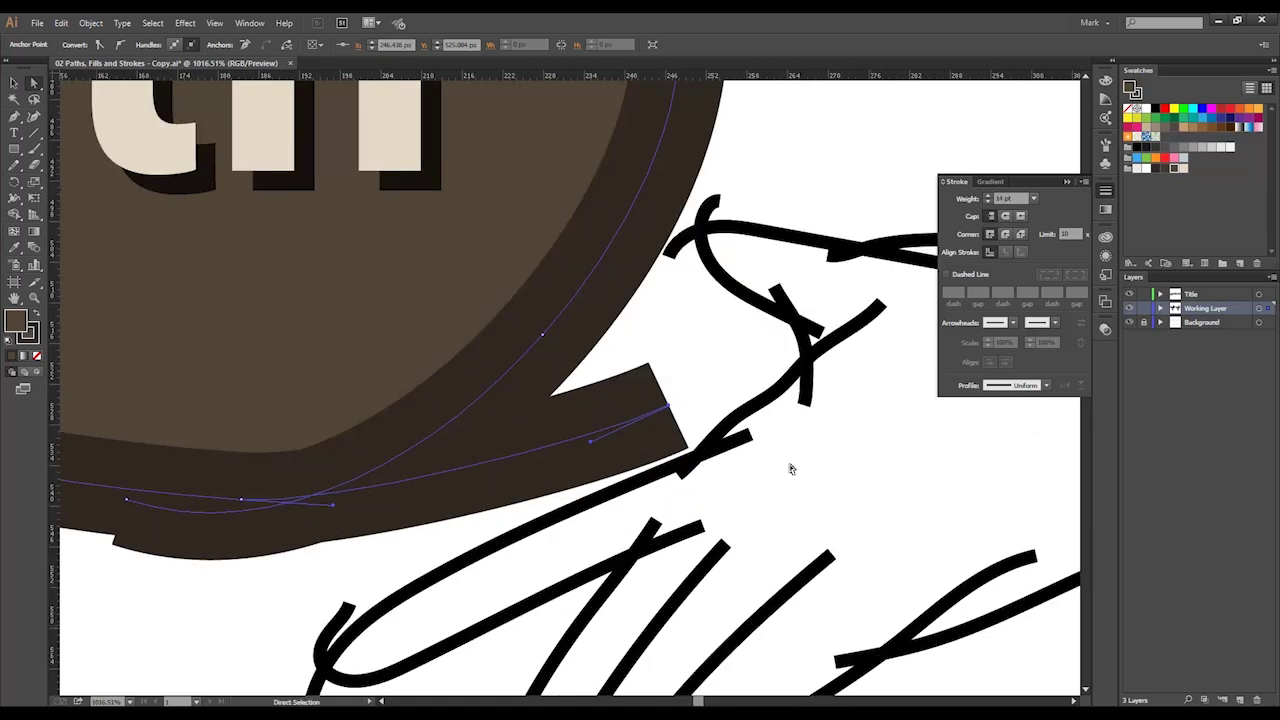
Step: Try a round cap and a projecting cap on the Path oval's stroke, and return it to a butt cap
{"action": "left_click", "coordinate": [1006, 218]}
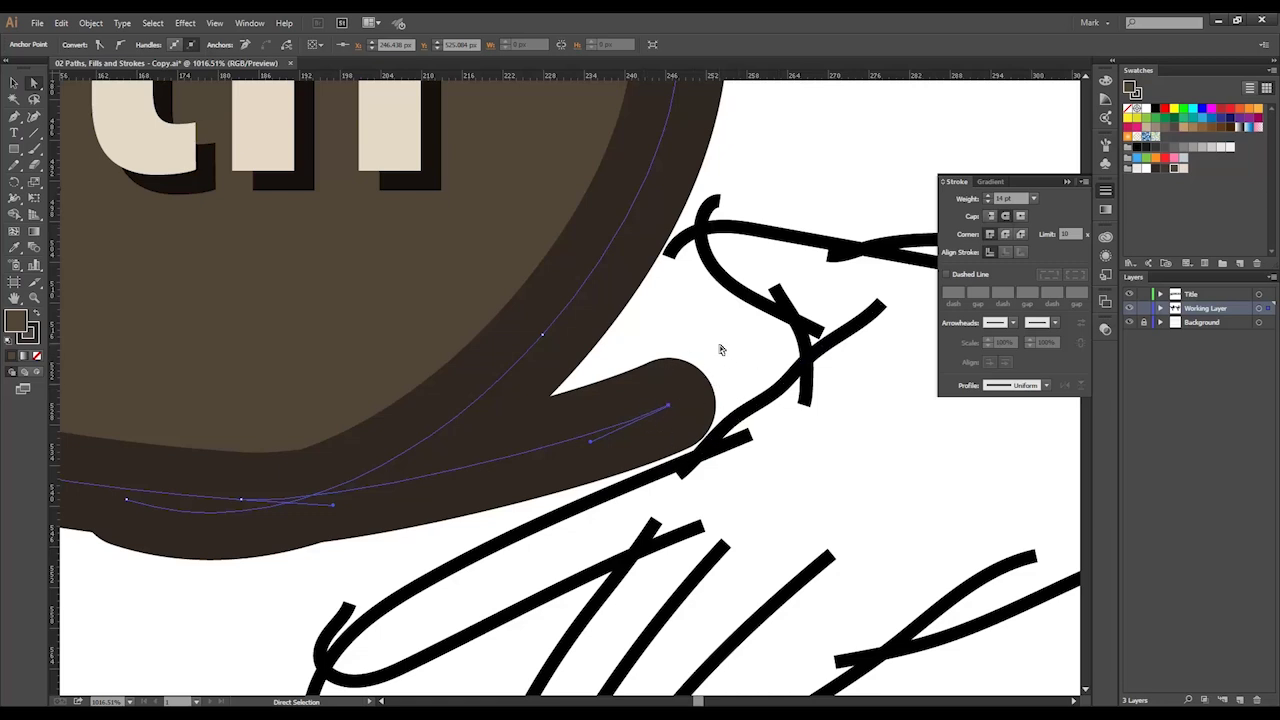
{"action": "left_click", "coordinate": [1021, 216]}
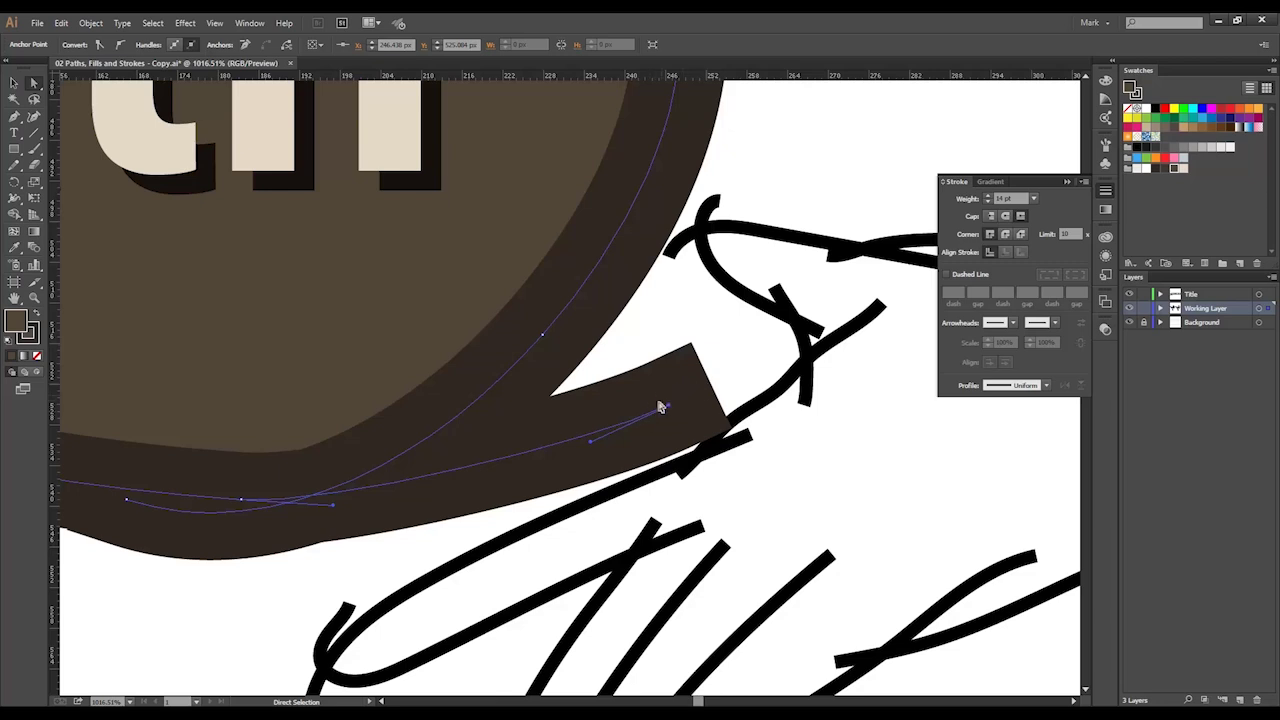
{"action": "left_click", "coordinate": [991, 216]}
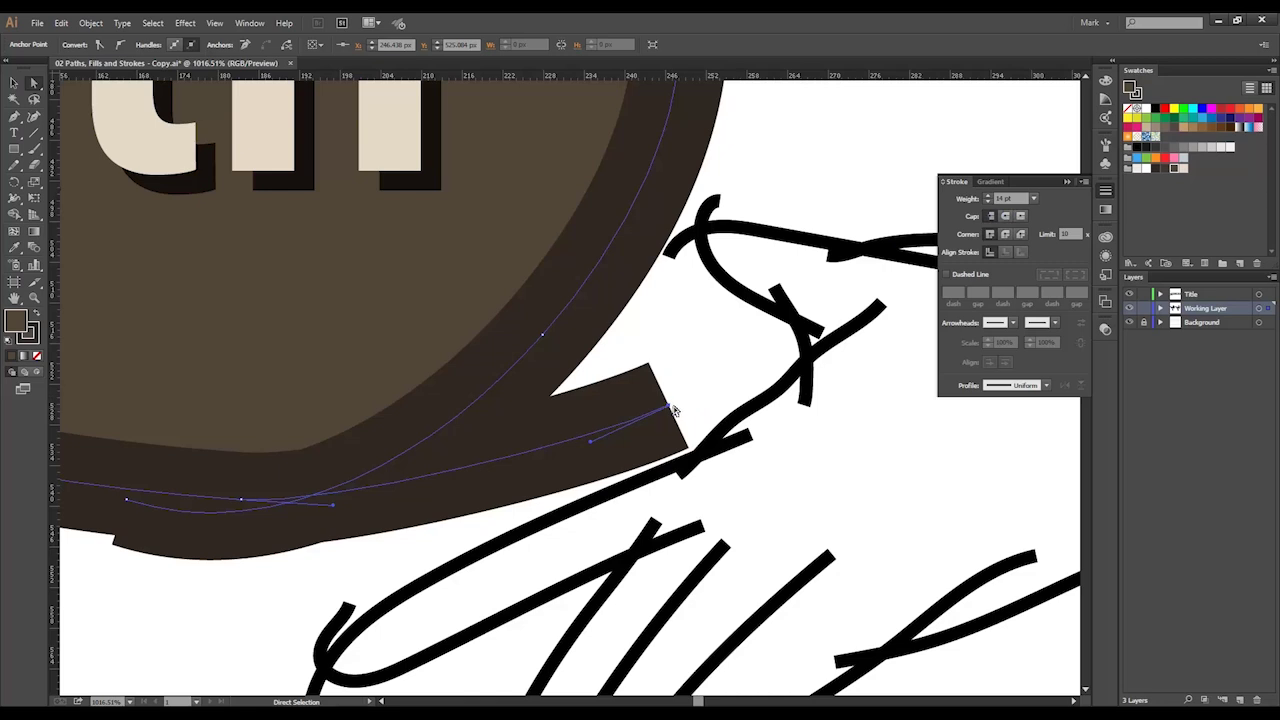
Step: Move the outline's extended end anchor below the Path oval and convert it and the neighbouring anchor to corner points
{"action": "key", "text": "space"}
{"action": "left_click_drag", "start_coordinate": [701, 356], "coordinate": [831, 297]}
{"action": "mouse_move", "coordinate": [822, 341]}
{"action": "left_mouse_down"}
{"action": "mouse_move", "coordinate": [815, 368]}
{"action": "mouse_move", "coordinate": [543, 562]}
{"action": "mouse_move", "coordinate": [437, 604]}
{"action": "left_mouse_up"}
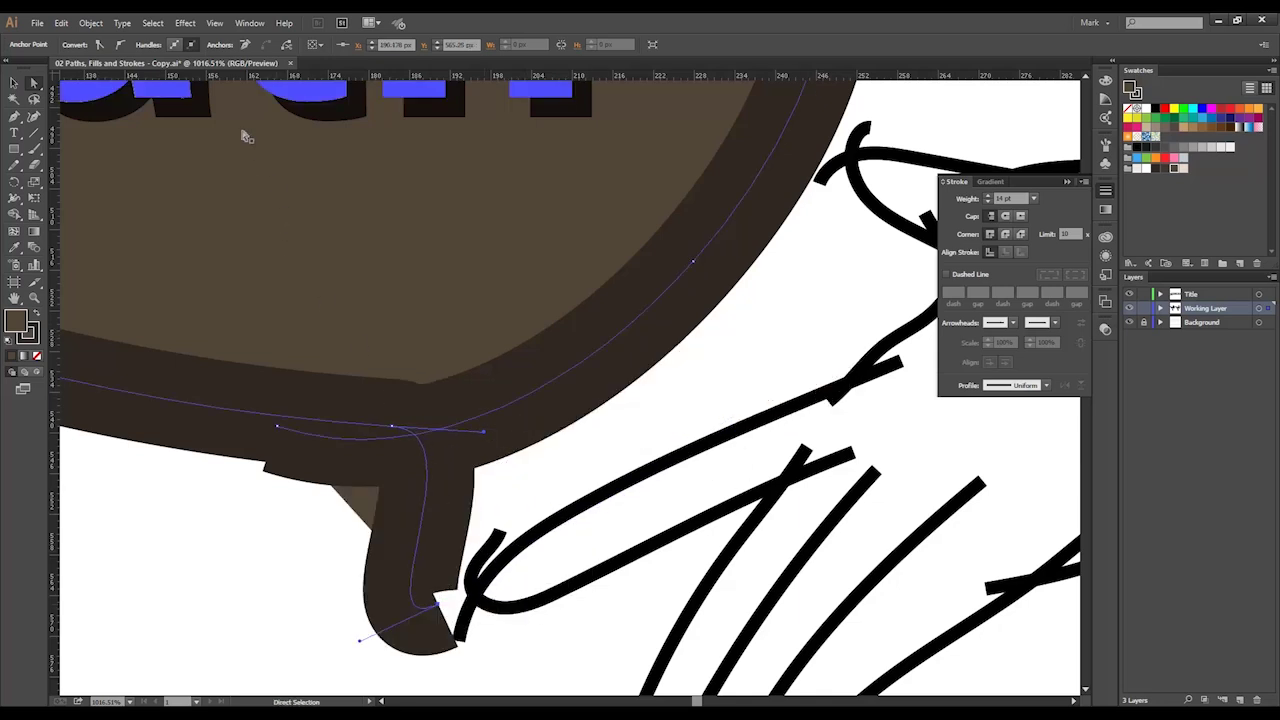
{"action": "left_click", "coordinate": [98, 44]}
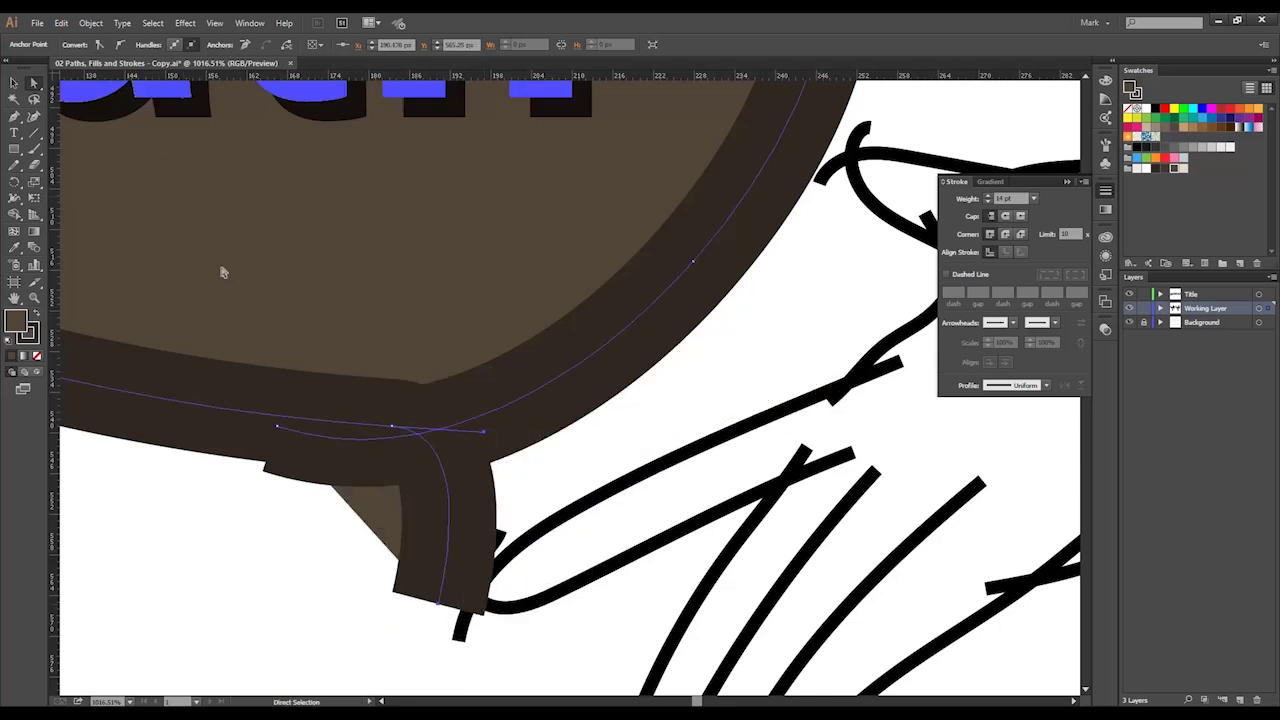
{"action": "left_click", "coordinate": [393, 429]}
{"action": "left_click", "coordinate": [101, 45]}
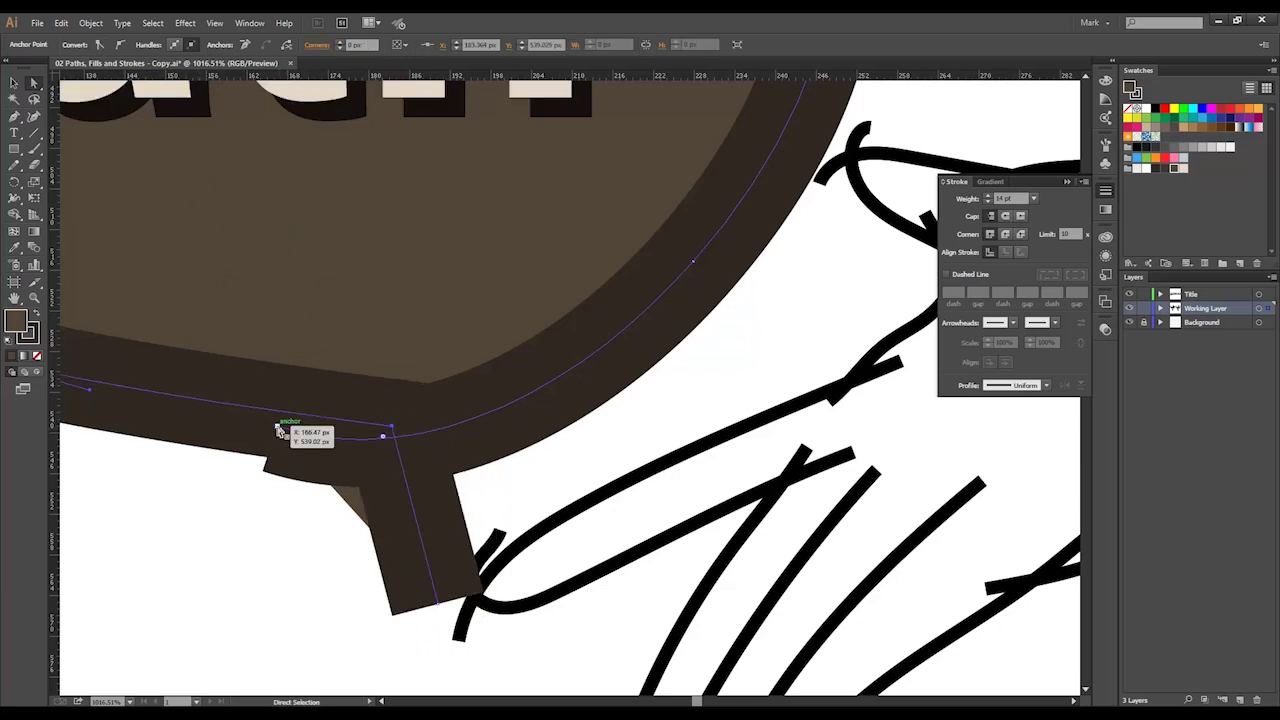
Step: Move the outline's other end anchor inwards and straighten the tail so it runs vertically below the Path oval
{"action": "left_click_drag", "start_coordinate": [279, 430], "coordinate": [519, 370]}
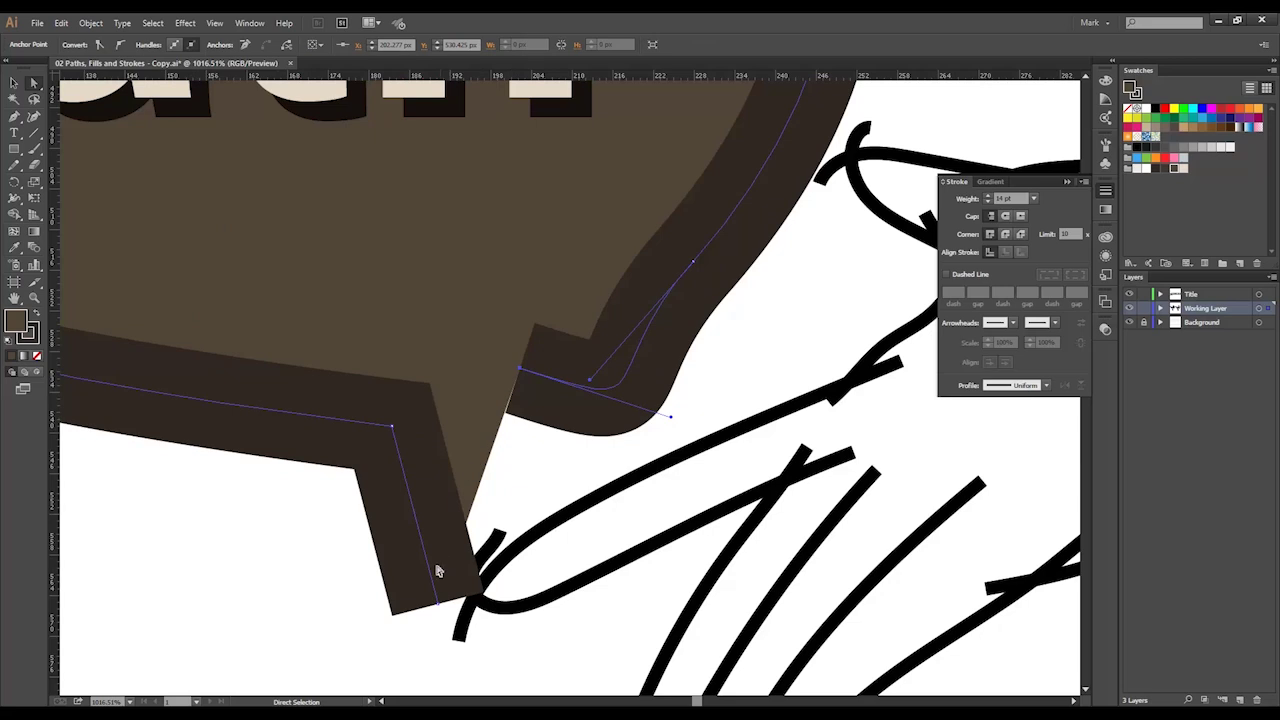
{"action": "left_click_drag", "start_coordinate": [438, 604], "coordinate": [390, 650]}
{"action": "left_click_drag", "start_coordinate": [466, 531], "coordinate": [629, 439]}
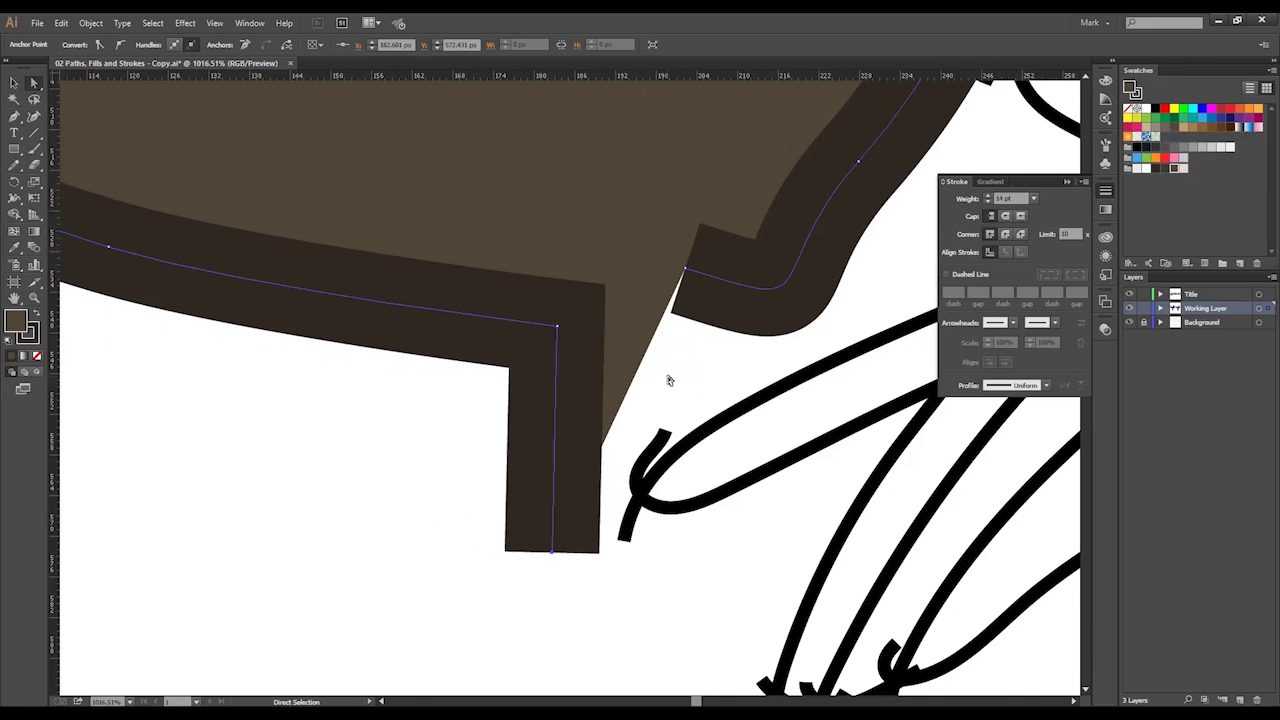
Step: Try a round join and a bevel join on the corner of the Path oval's tail, and view the whole artboard
{"action": "left_click", "coordinate": [1006, 234]}
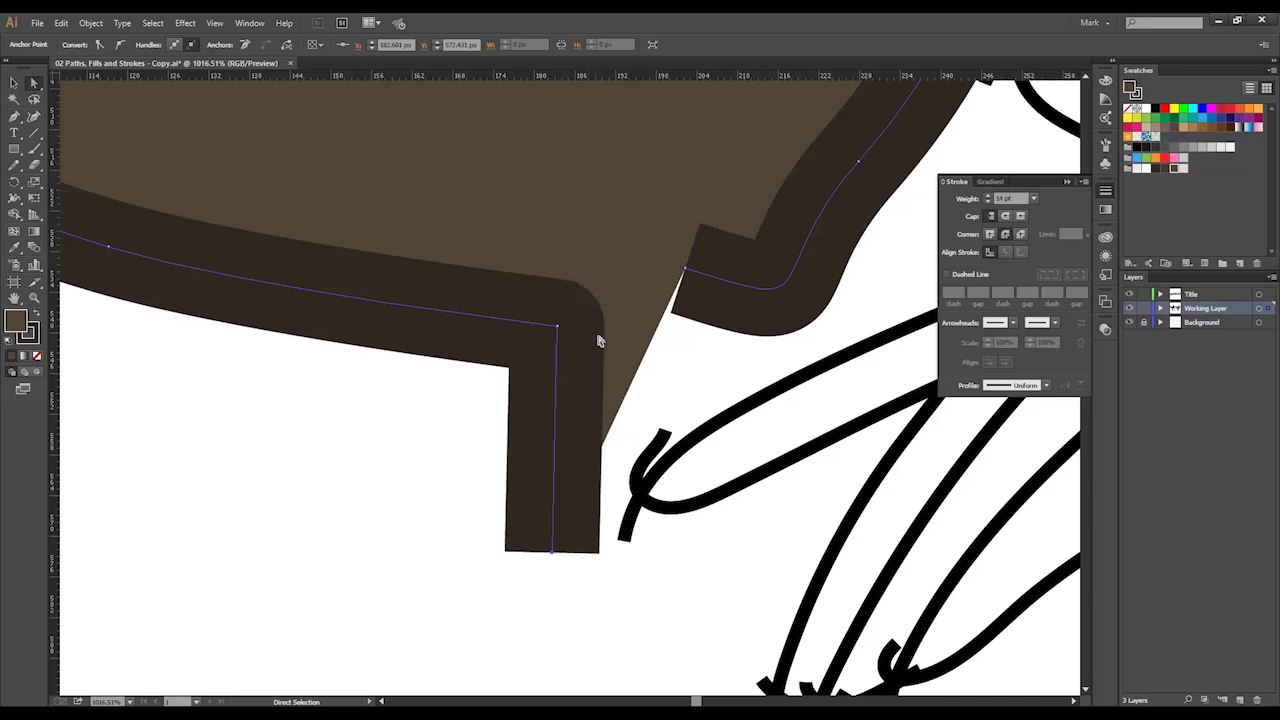
{"action": "left_click", "coordinate": [1021, 234]}
{"action": "key", "text": "ctrl+0"}
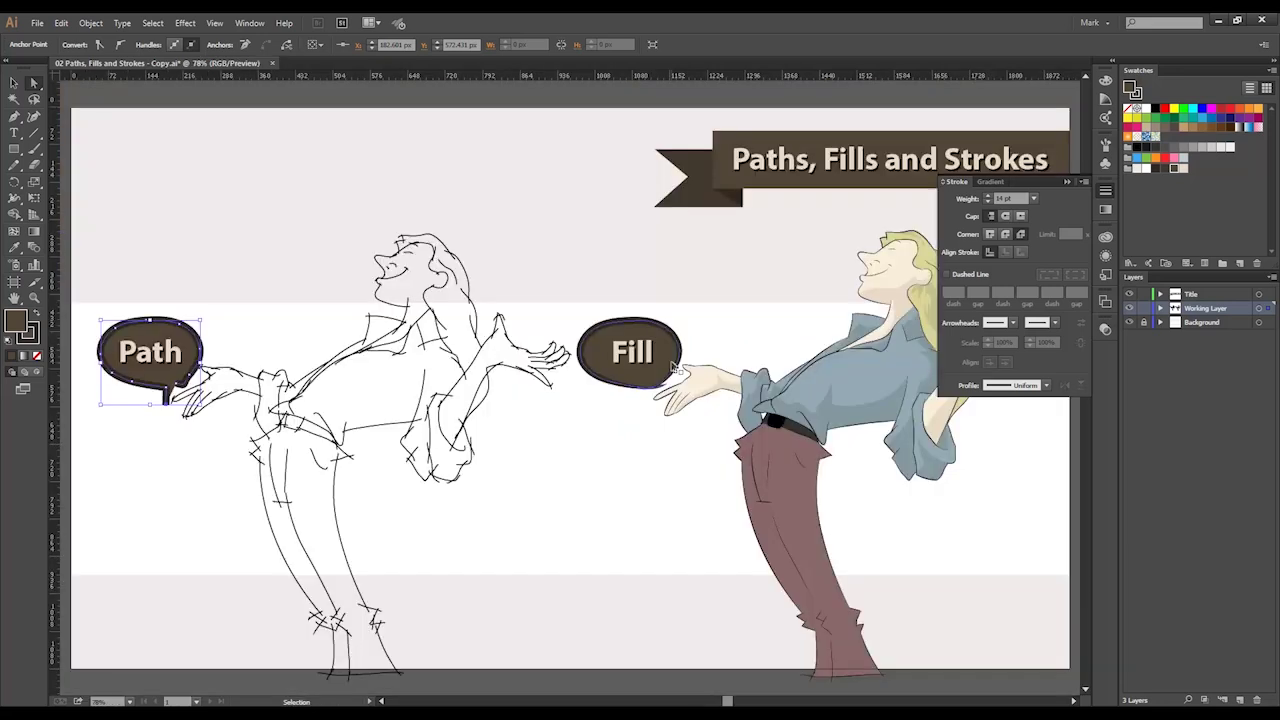
Step: Apply the first lens-shaped variable width profile to the Path oval's 14 pt stroke and deselect the oval
{"action": "key", "text": "z"}
{"action": "left_click_drag", "start_coordinate": [563, 297], "coordinate": [705, 410]}
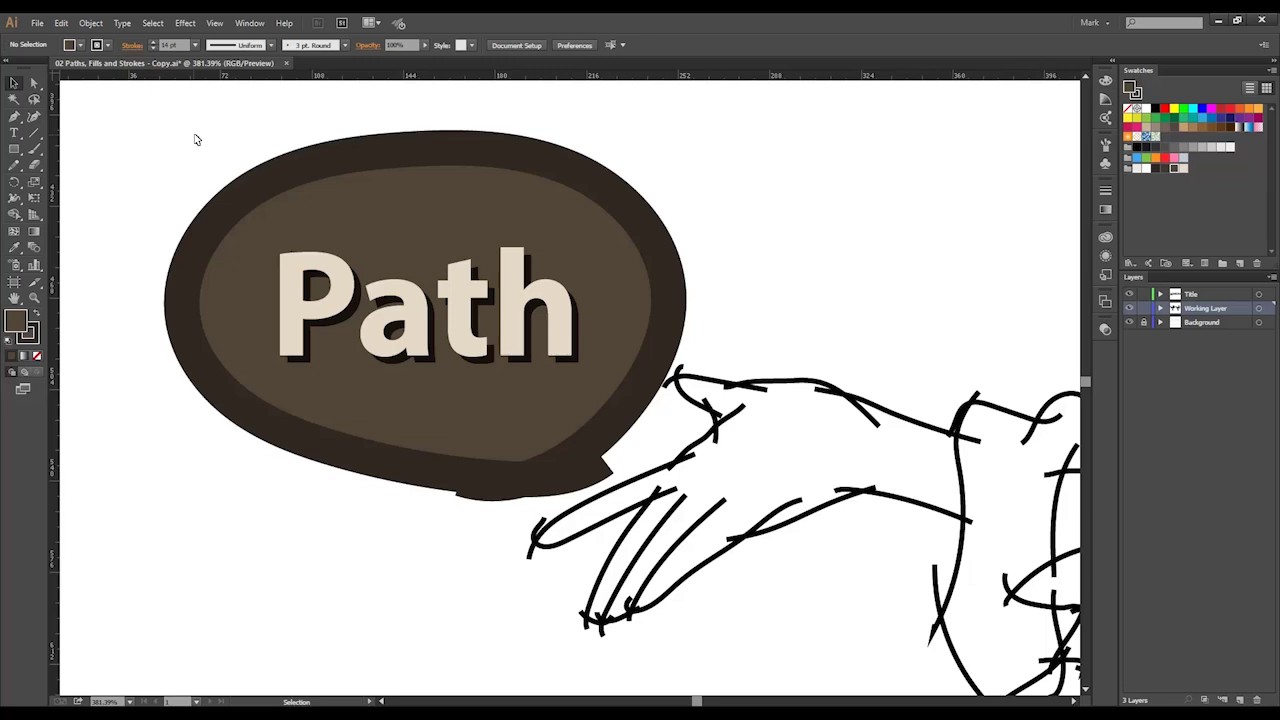
{"action": "left_click", "coordinate": [284, 176]}
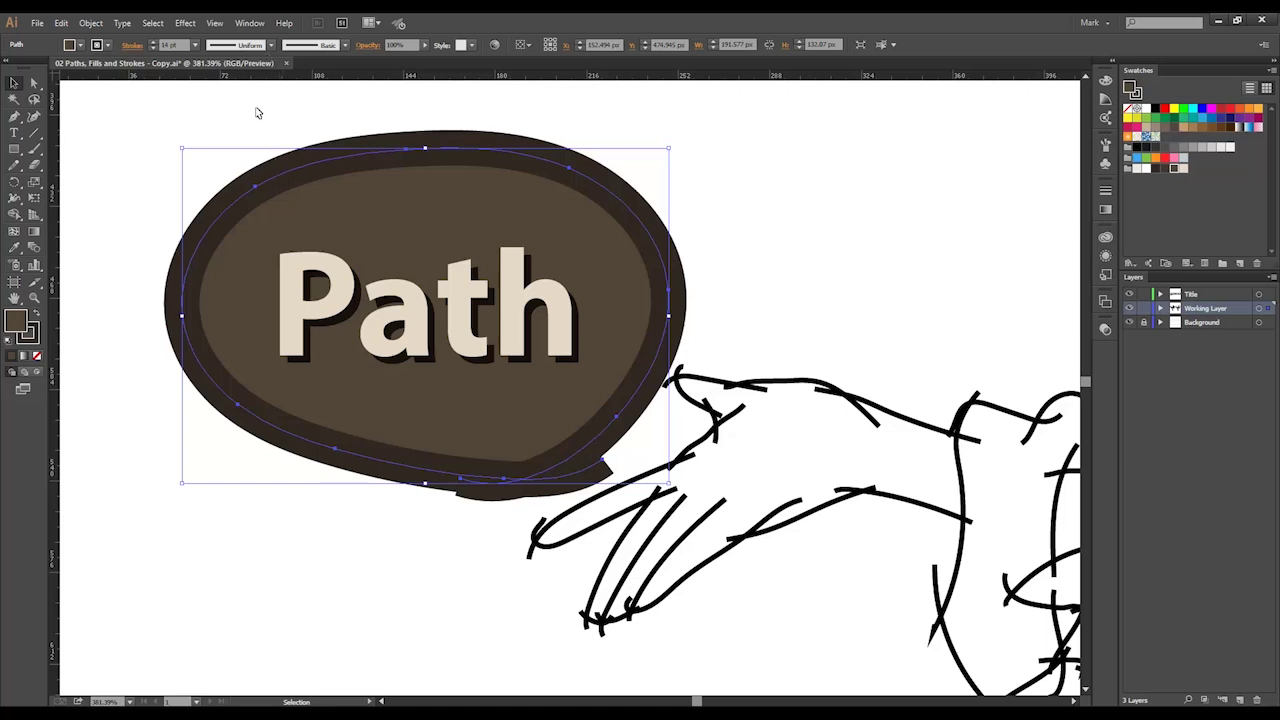
{"action": "left_click", "coordinate": [271, 45]}
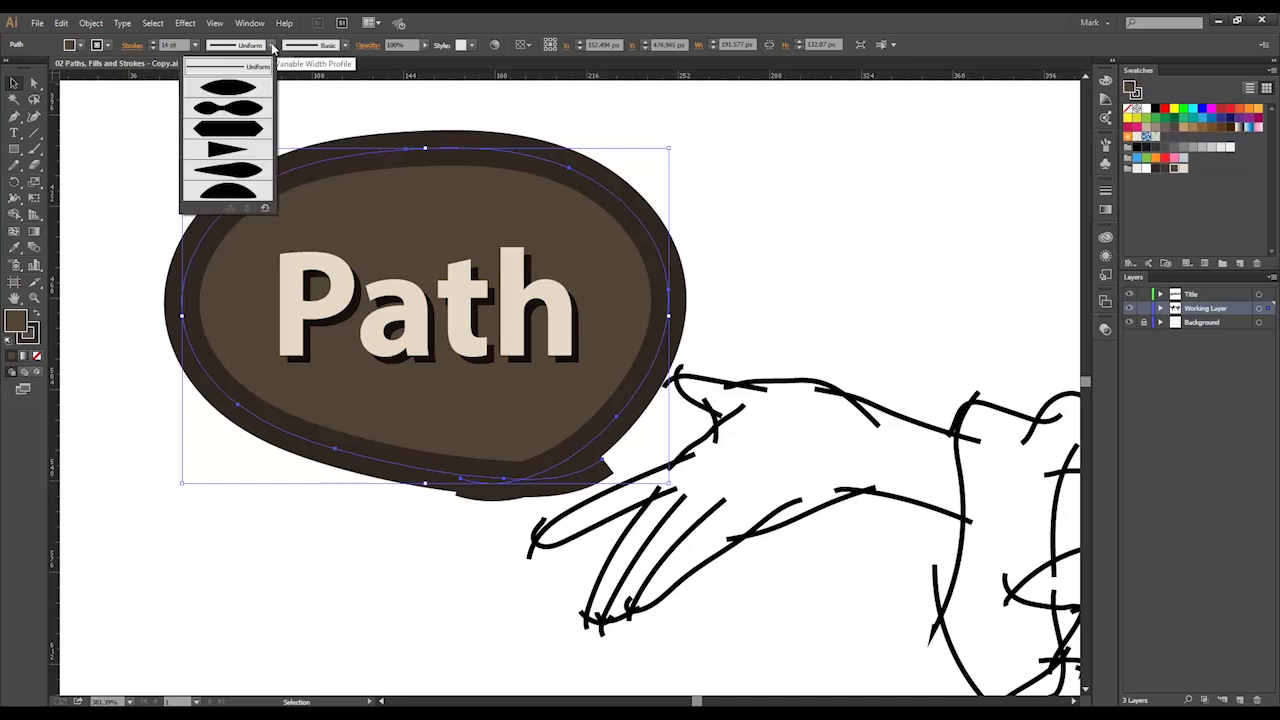
{"action": "left_click", "coordinate": [240, 90]}
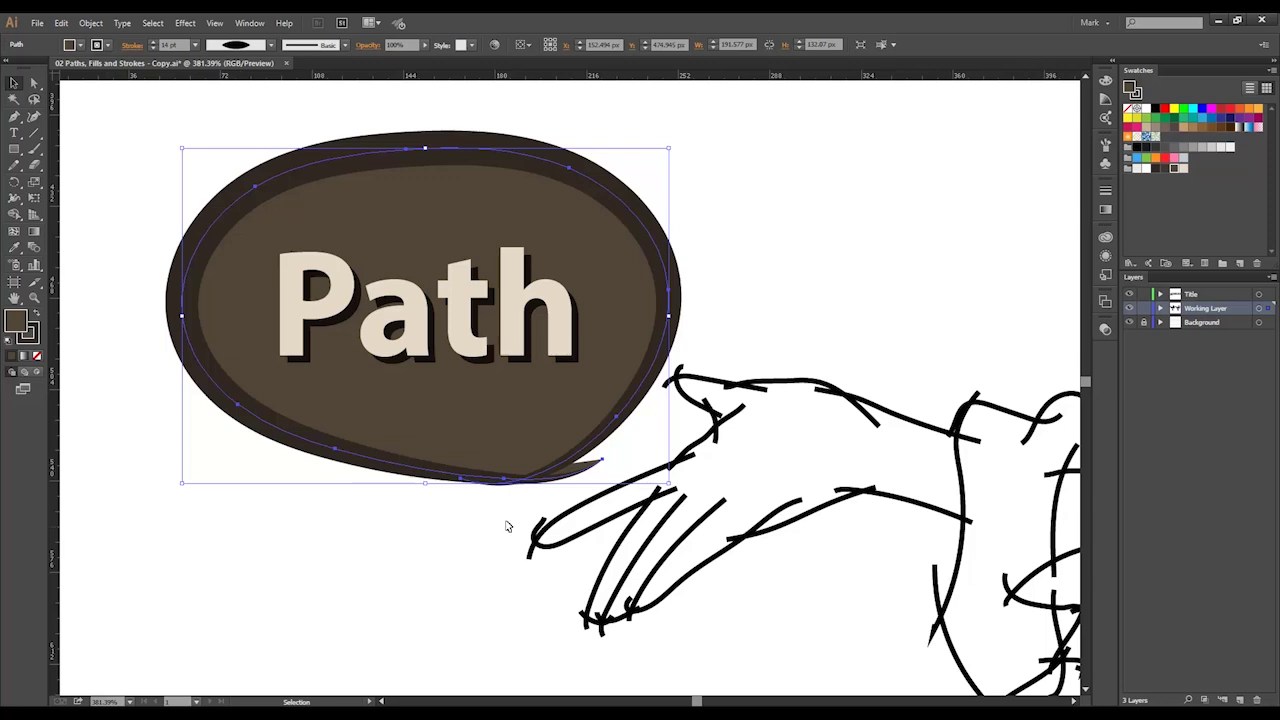
{"action": "left_click", "coordinate": [555, 500]}
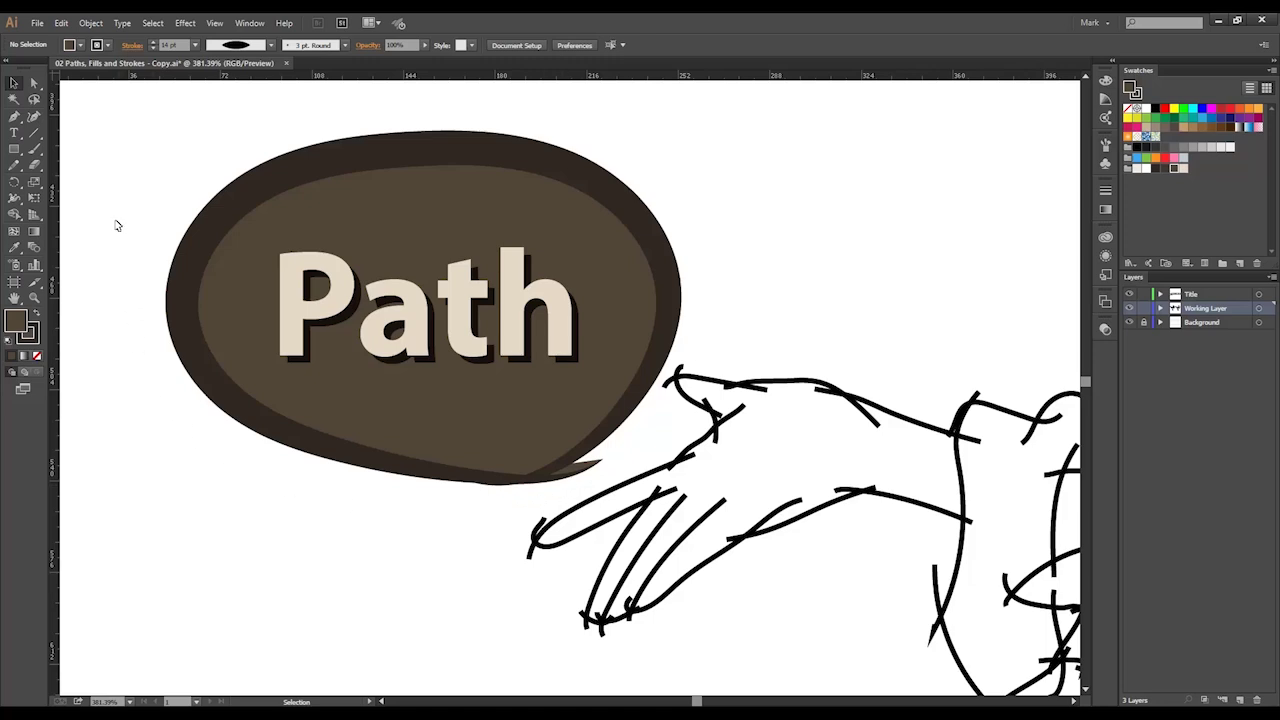
Step: Compare the options offered for the whole Path oval with those for a single anchor point on its upper-left curve
{"action": "left_click", "coordinate": [11, 87]}
{"action": "key", "text": "a"}
{"action": "key", "text": "v"}
{"action": "key", "text": "a"}
{"action": "key", "text": "v"}
{"action": "left_click", "coordinate": [237, 201]}
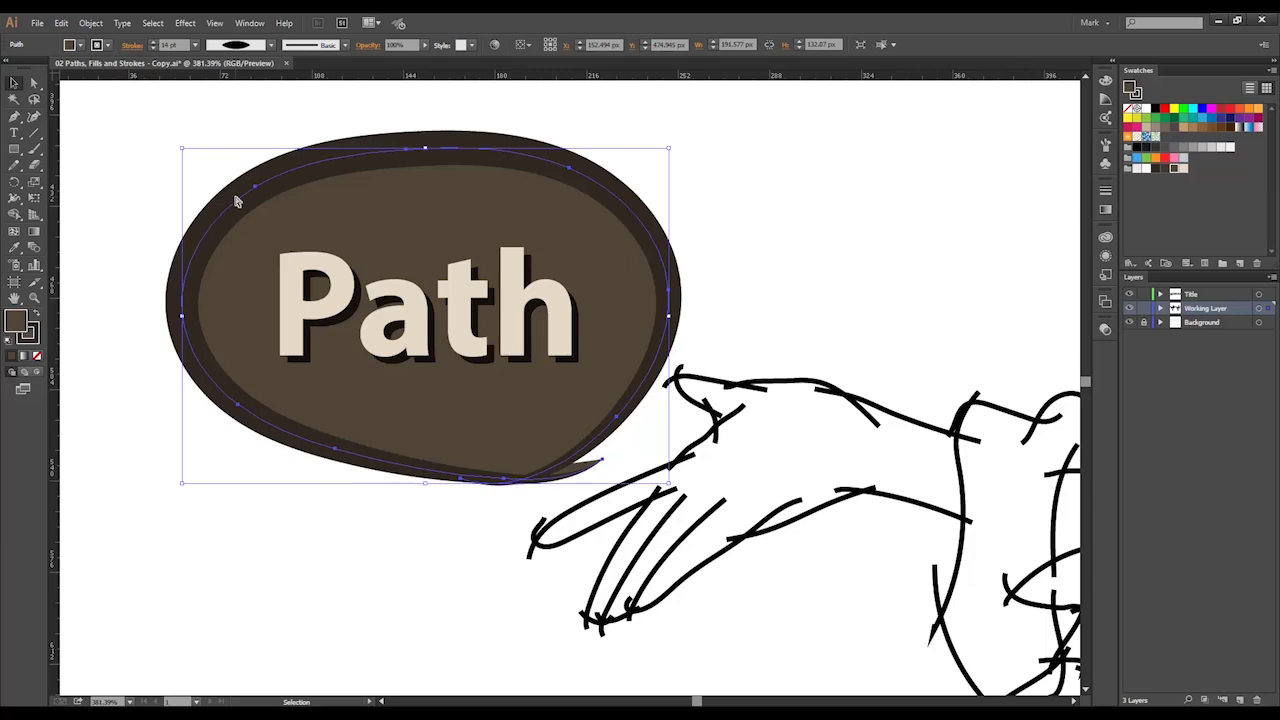
{"action": "key", "text": "a"}
{"action": "left_click", "coordinate": [256, 187]}
{"action": "key", "text": "v"}
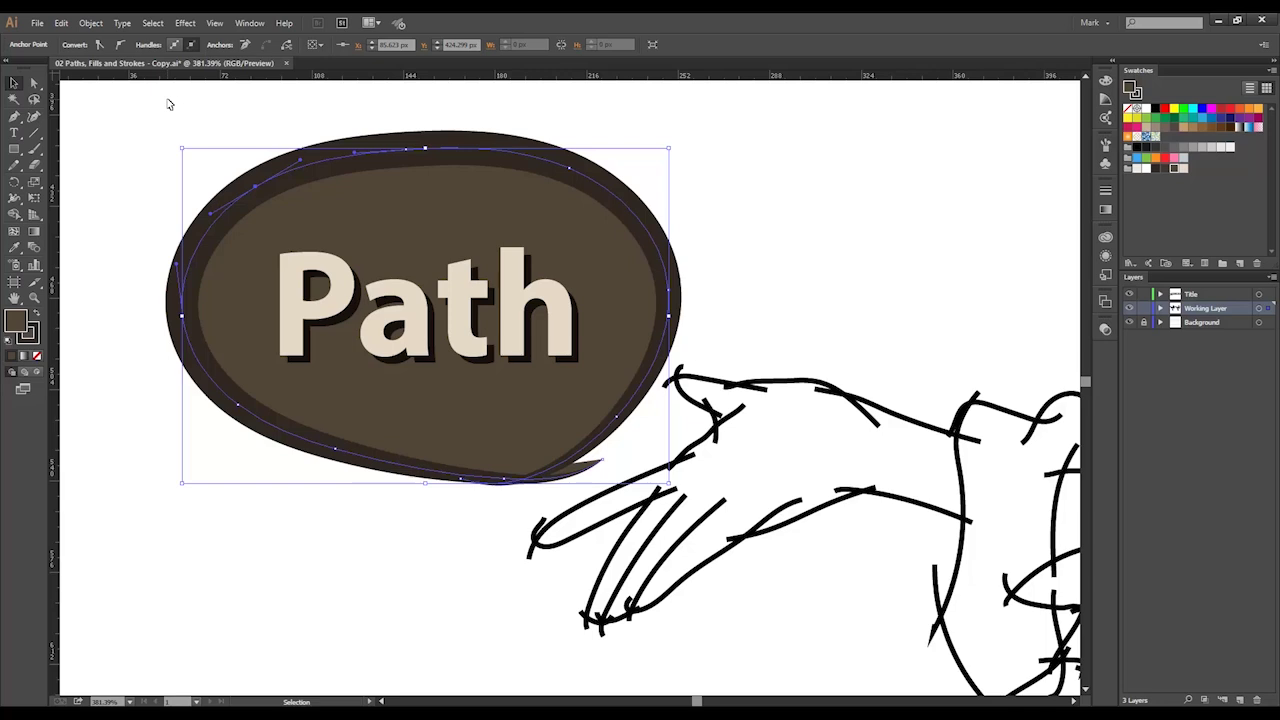
{"action": "left_click", "coordinate": [14, 83]}
{"action": "key", "text": "a"}
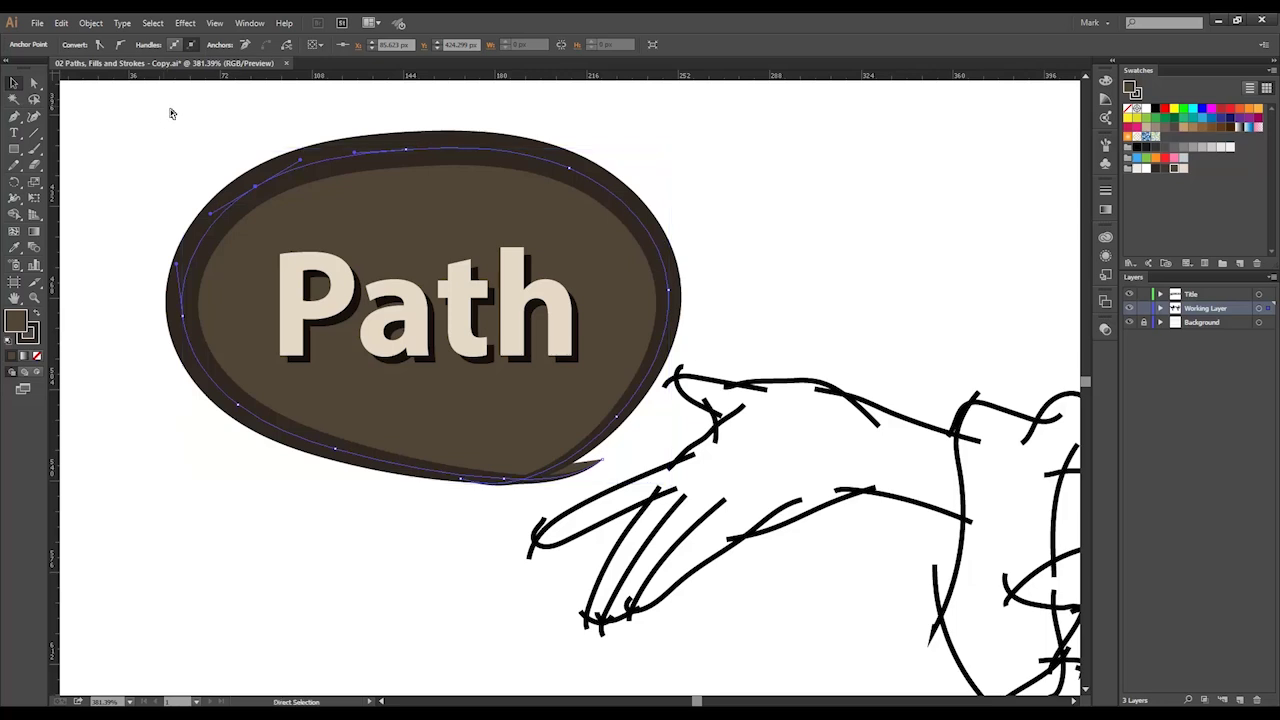
{"action": "key", "text": "v"}
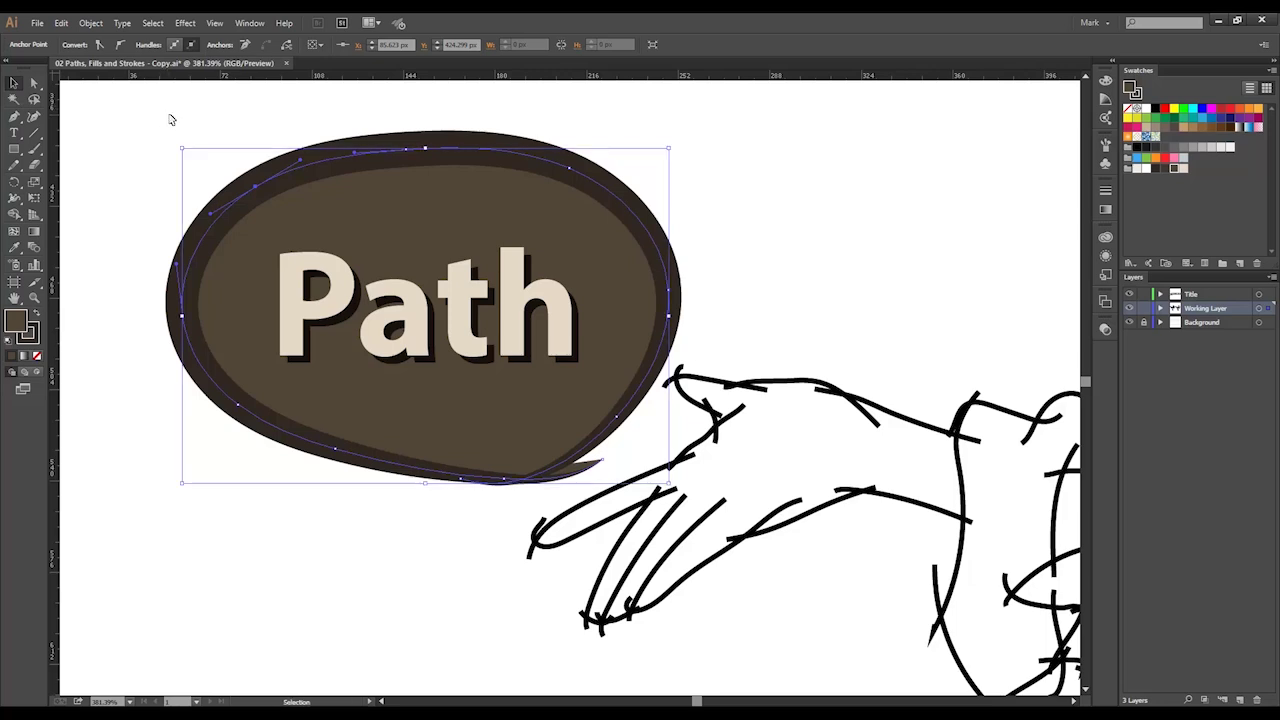
Step: Reselect the whole Path oval to check that its stroke options are available, and deselect it
{"action": "left_click", "coordinate": [351, 193]}
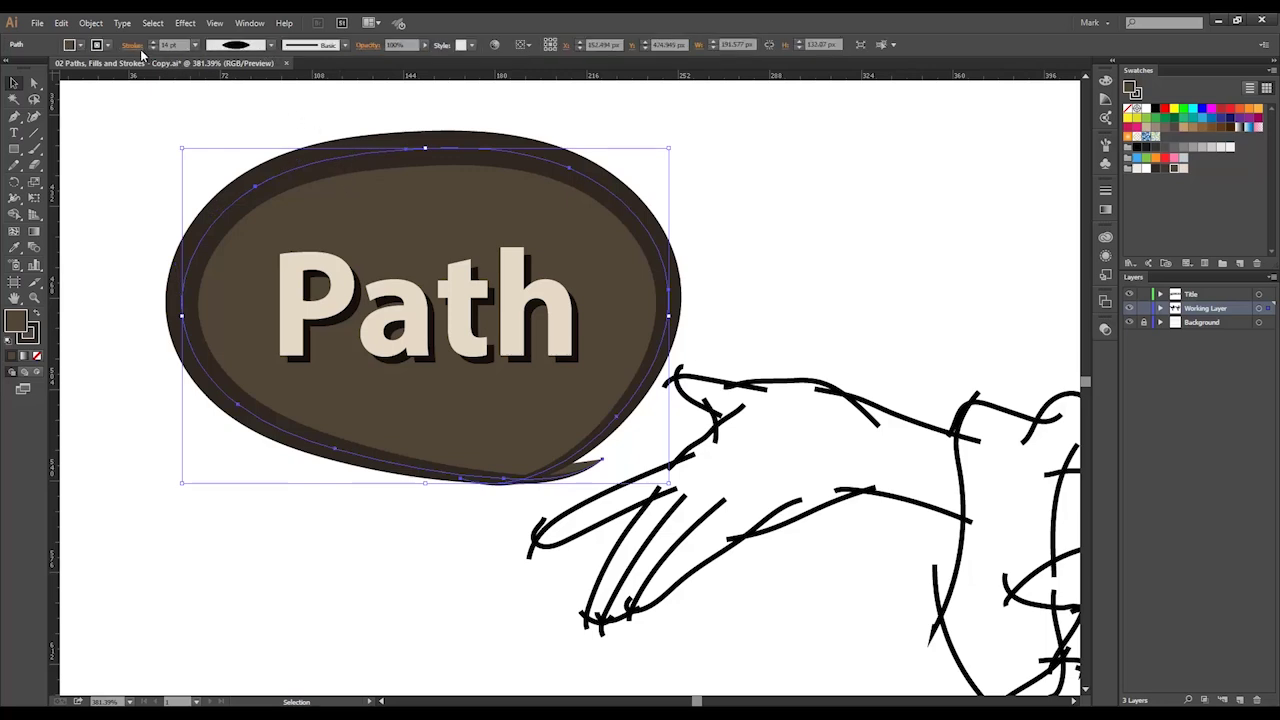
{"action": "key", "text": "a"}
{"action": "key", "text": "v"}
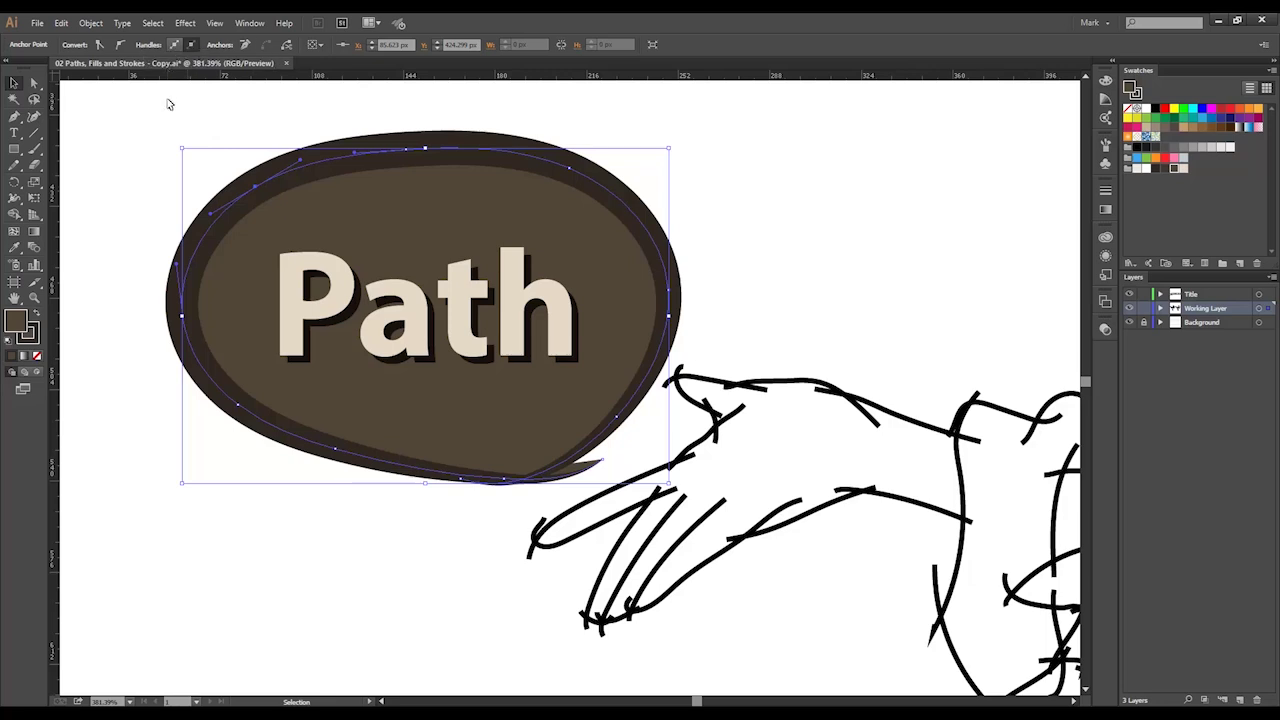
{"action": "key", "text": "a"}
{"action": "key", "text": "v"}
{"action": "left_click", "coordinate": [340, 158]}
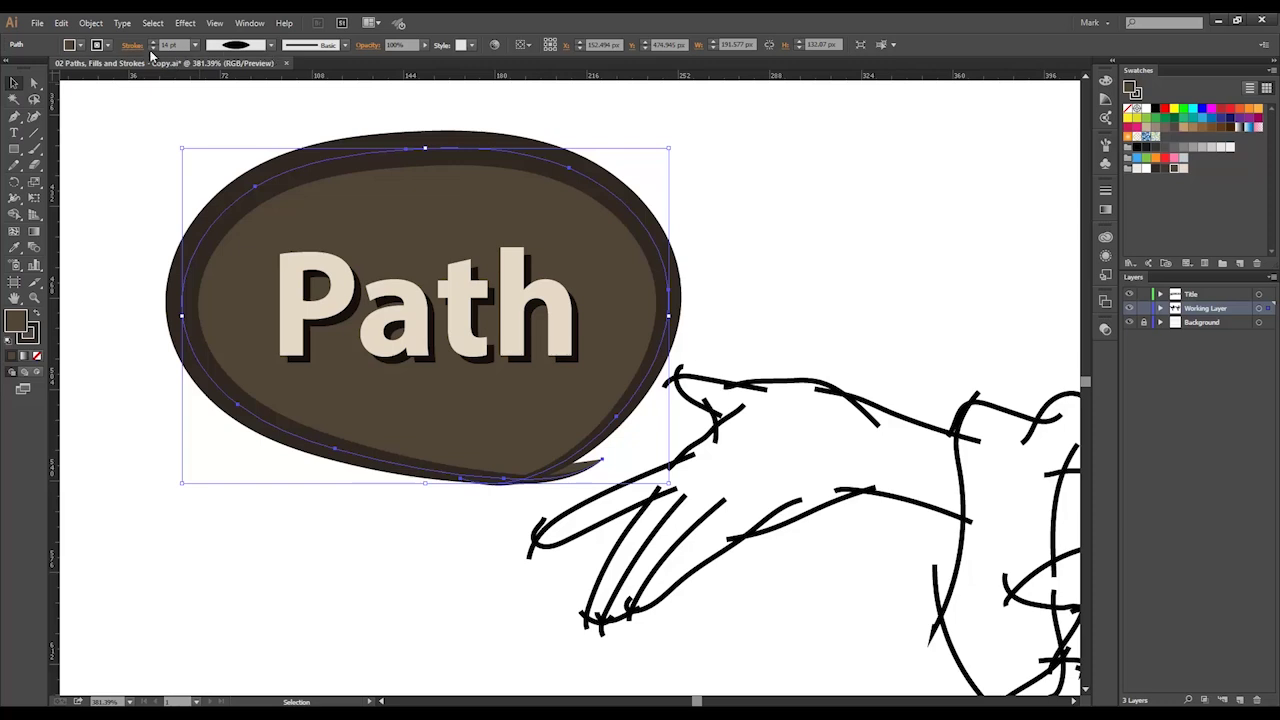
{"action": "left_click", "coordinate": [243, 110]}
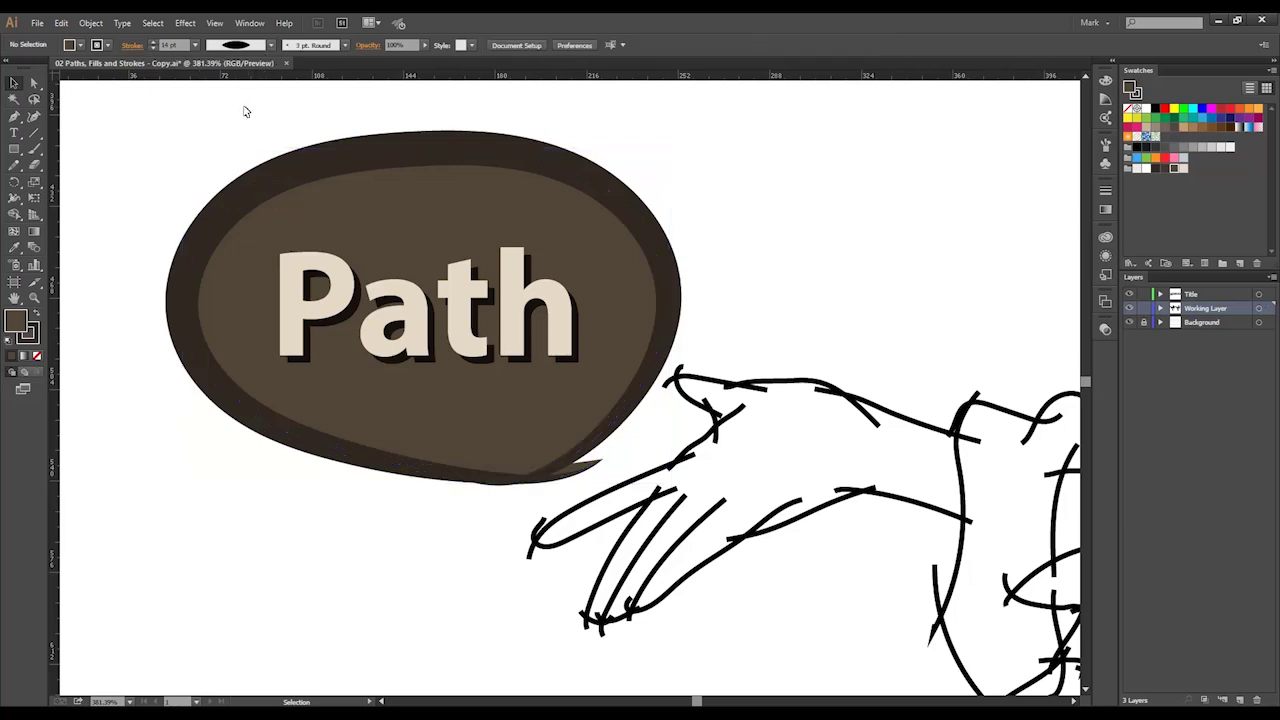
Step: Select the Path oval and choose the first lens-shaped width profile for it in the detailed Stroke settings
{"action": "left_click", "coordinate": [336, 178]}
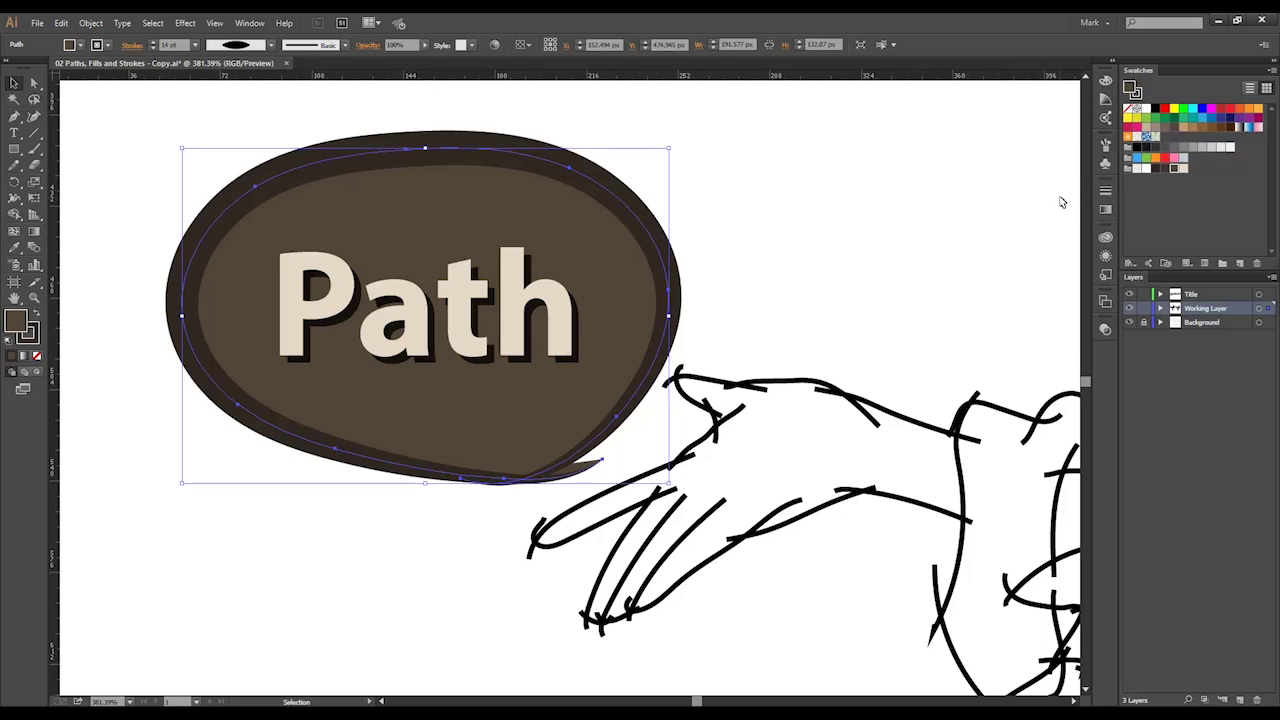
{"action": "left_click", "coordinate": [1105, 190]}
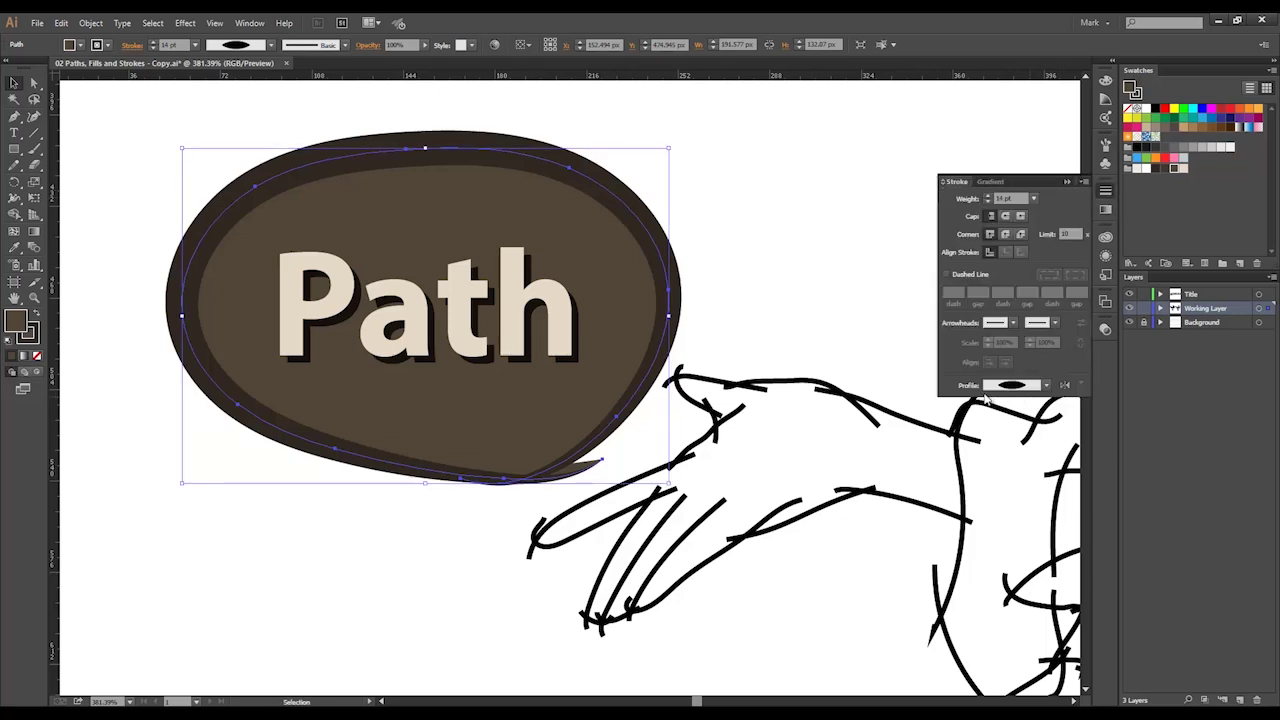
{"action": "left_click", "coordinate": [1046, 388]}
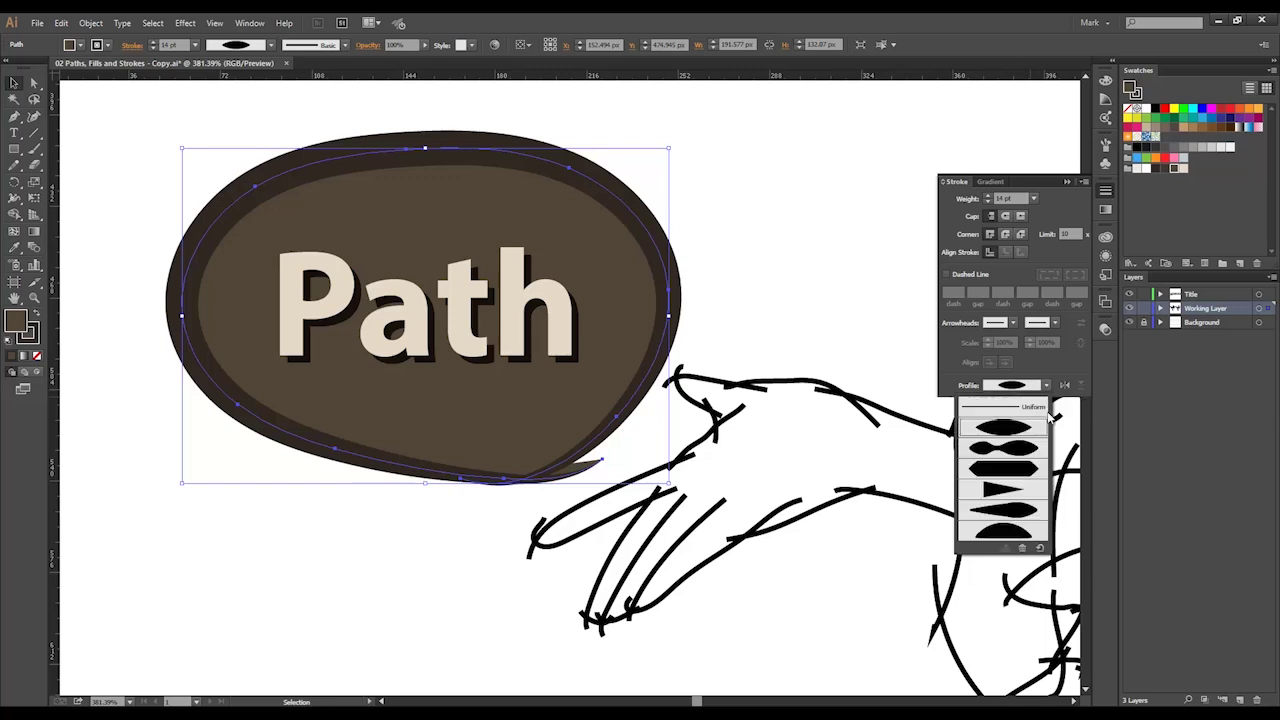
{"action": "left_click", "coordinate": [1022, 428]}
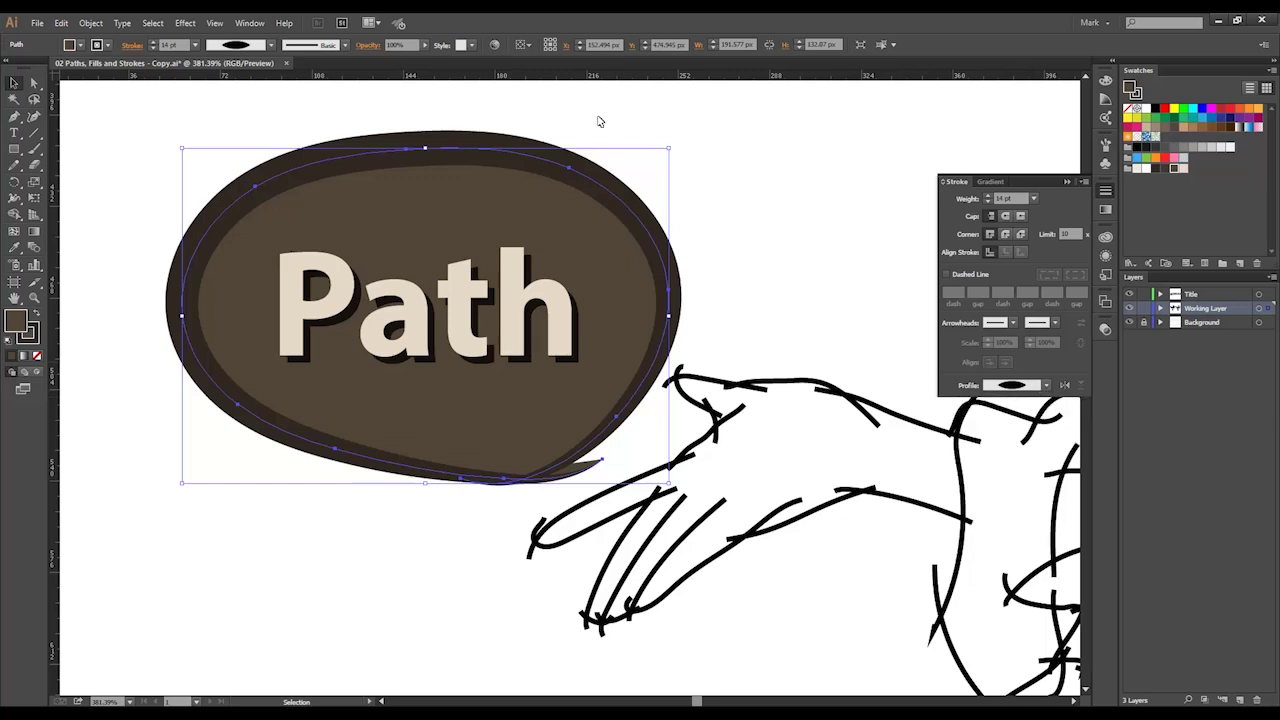
Step: Convert the anchor point on the Path oval's upper-left curve from smooth to corner
{"action": "left_click", "coordinate": [569, 168], "text": "ctrl"}
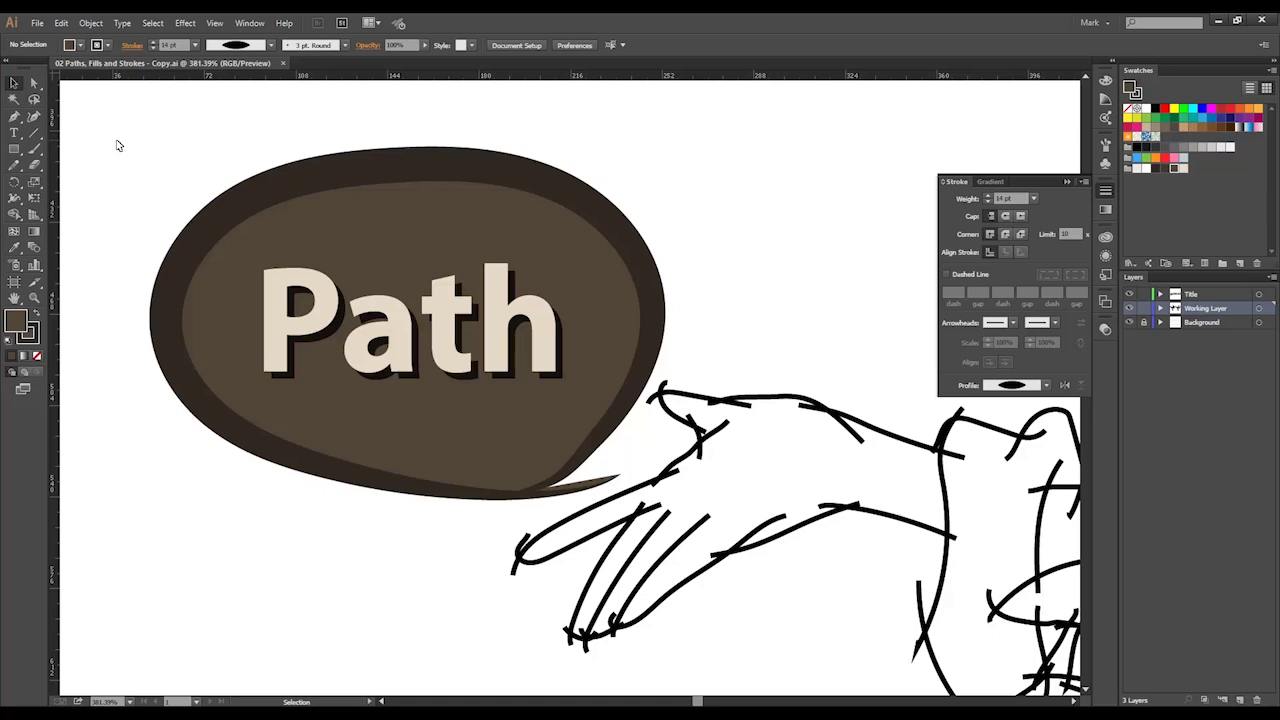
{"action": "left_click", "coordinate": [222, 217]}
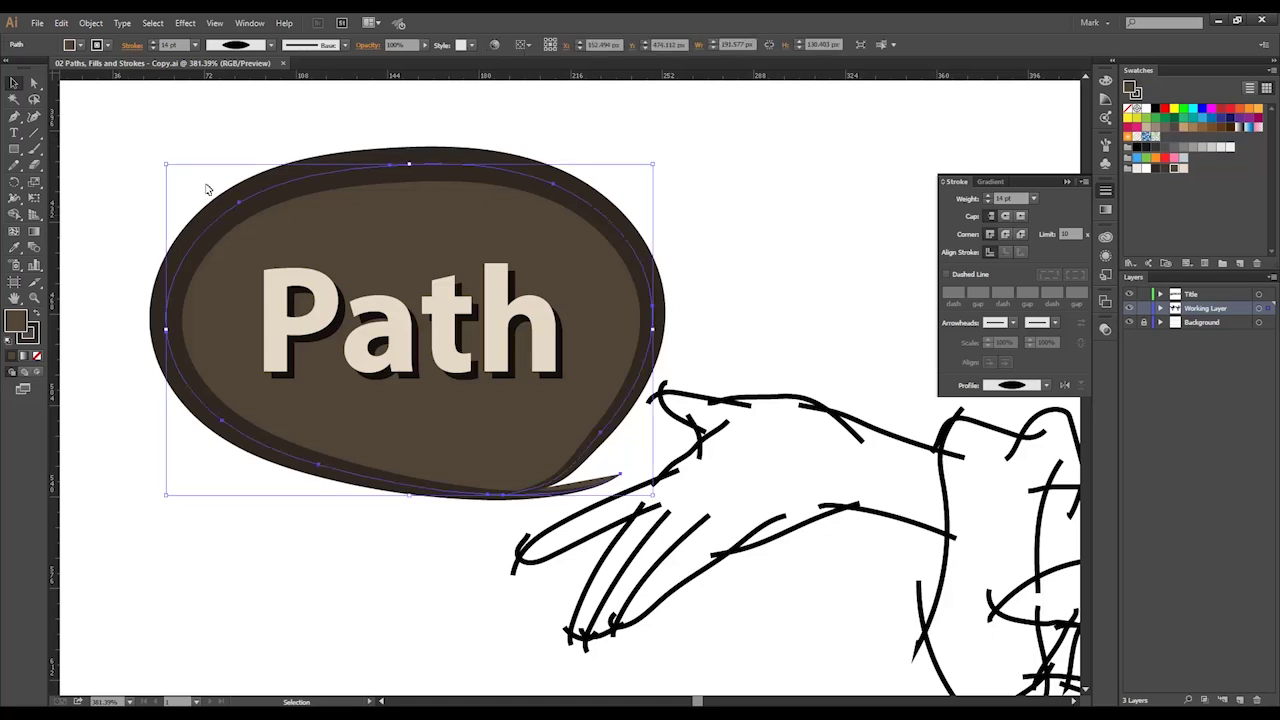
{"action": "key", "text": "a"}
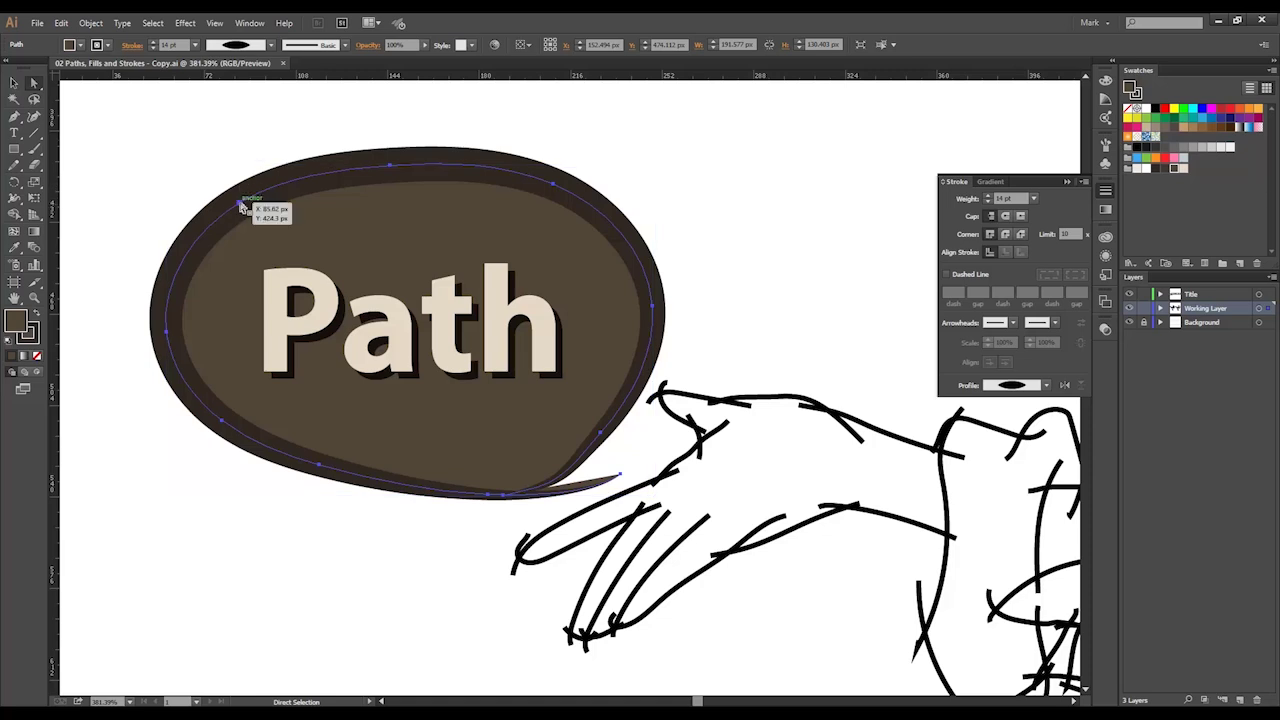
{"action": "left_click", "coordinate": [240, 206]}
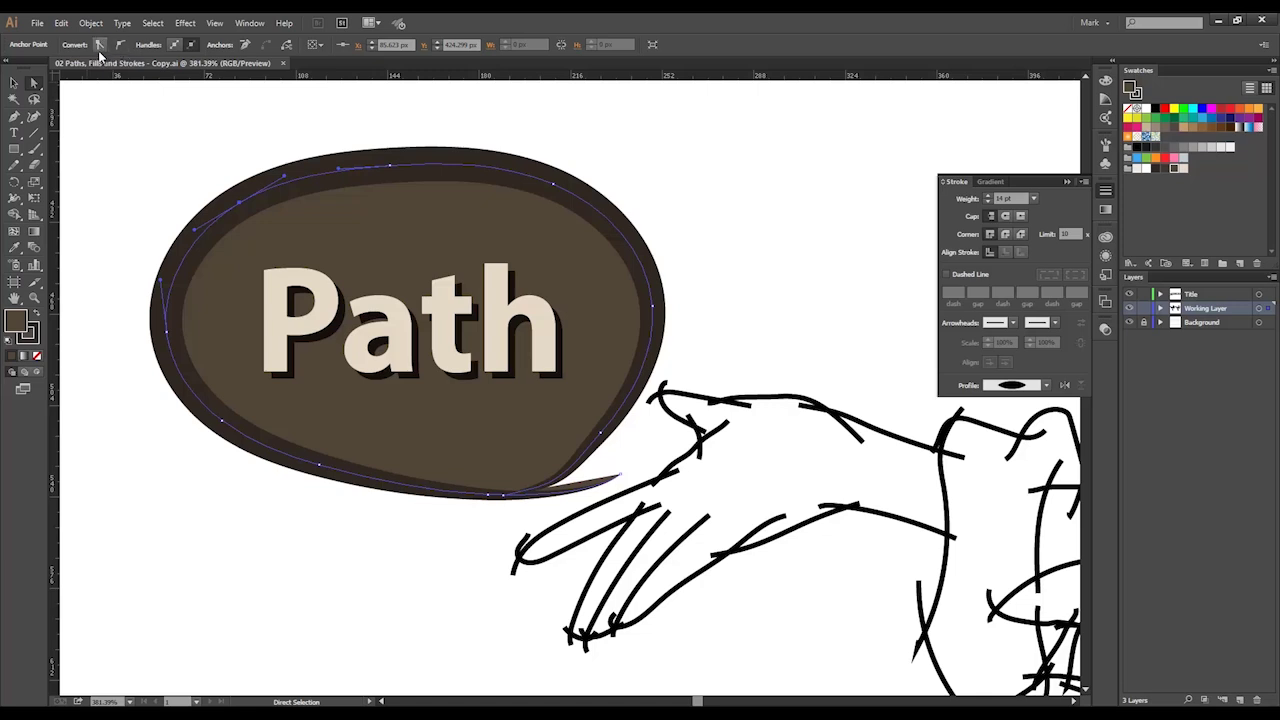
{"action": "left_click", "coordinate": [101, 46]}
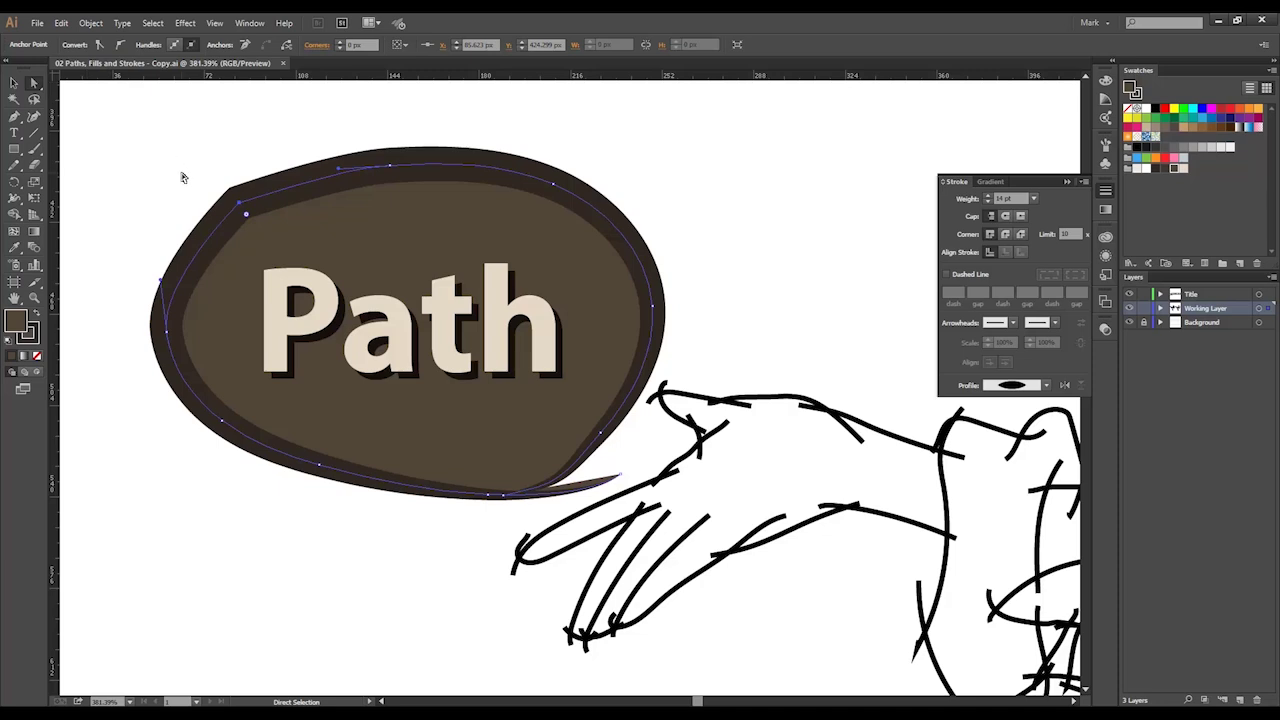
Step: Convert the anchor points around the Path oval's outline to corners, then convert them all back to smooth points
{"action": "left_click", "coordinate": [390, 166], "text": "shift"}
{"action": "left_click", "coordinate": [554, 185], "text": "shift"}
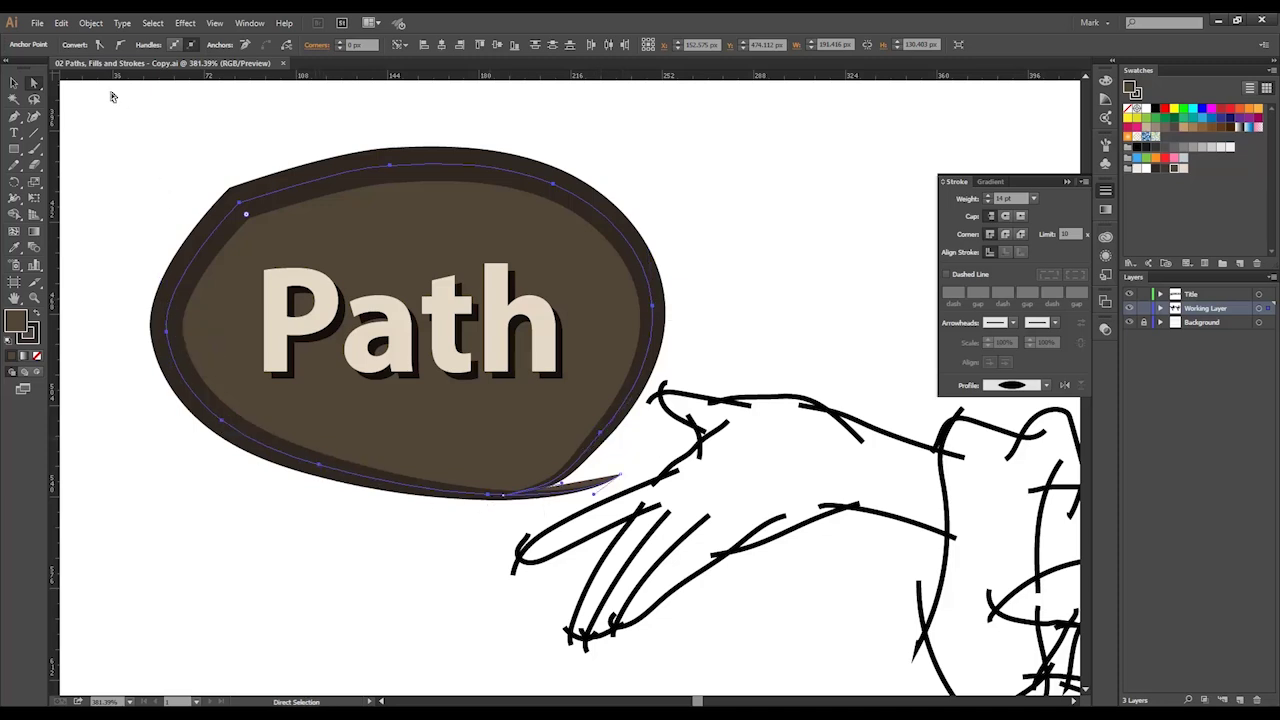
{"action": "left_click", "coordinate": [98, 45]}
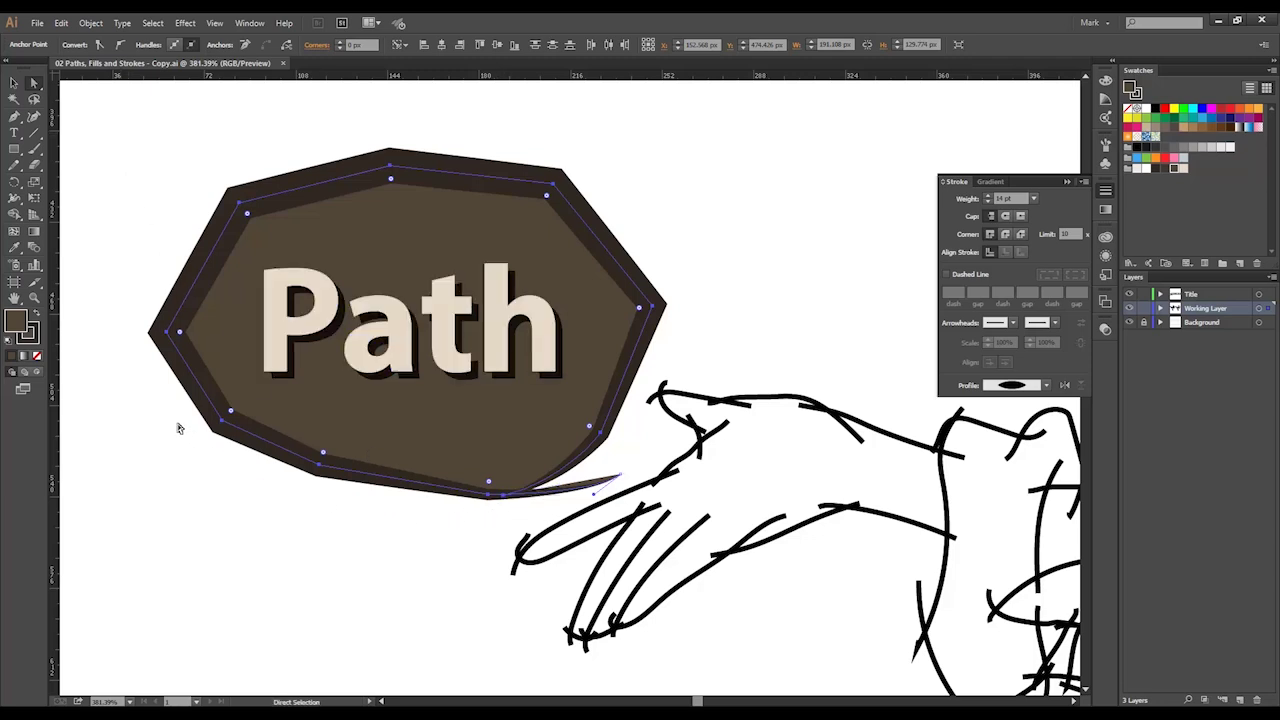
{"action": "left_click", "coordinate": [120, 46]}
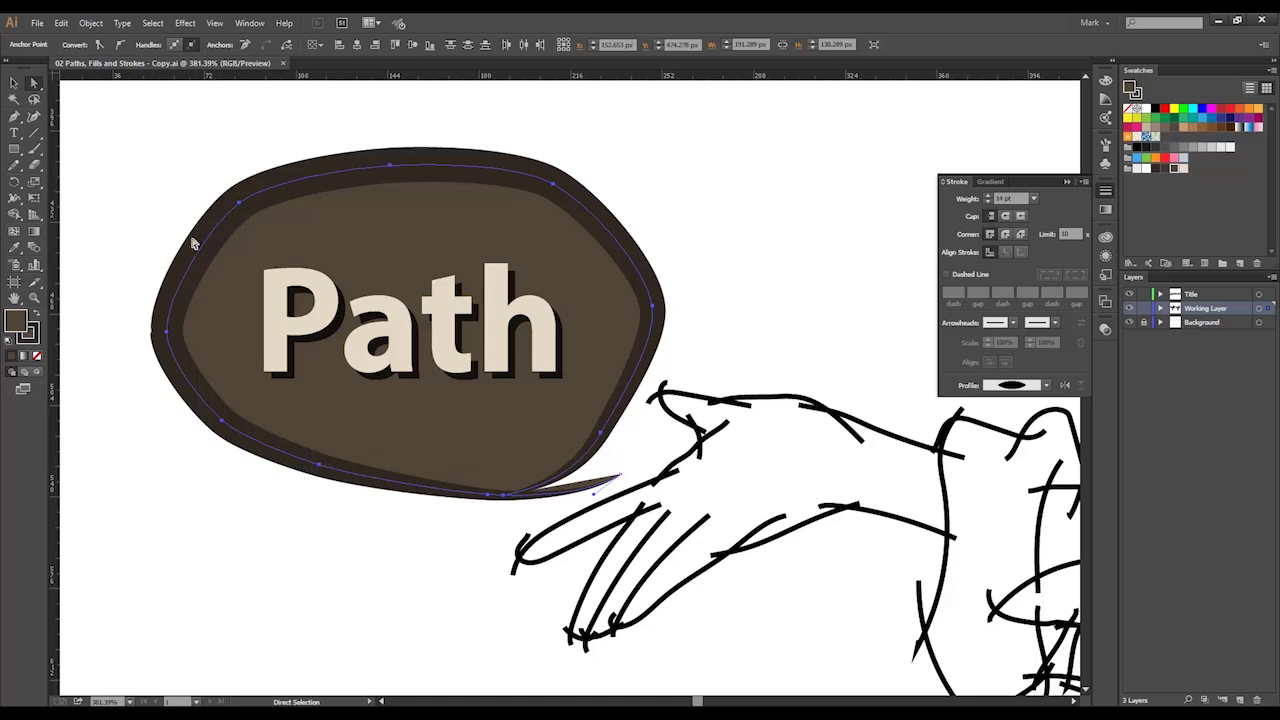
Step: Bend the Path oval's upper-left, top, lower-right and lower-left segments outward to turn it into an irregular blob
{"action": "left_click", "coordinate": [240, 204]}
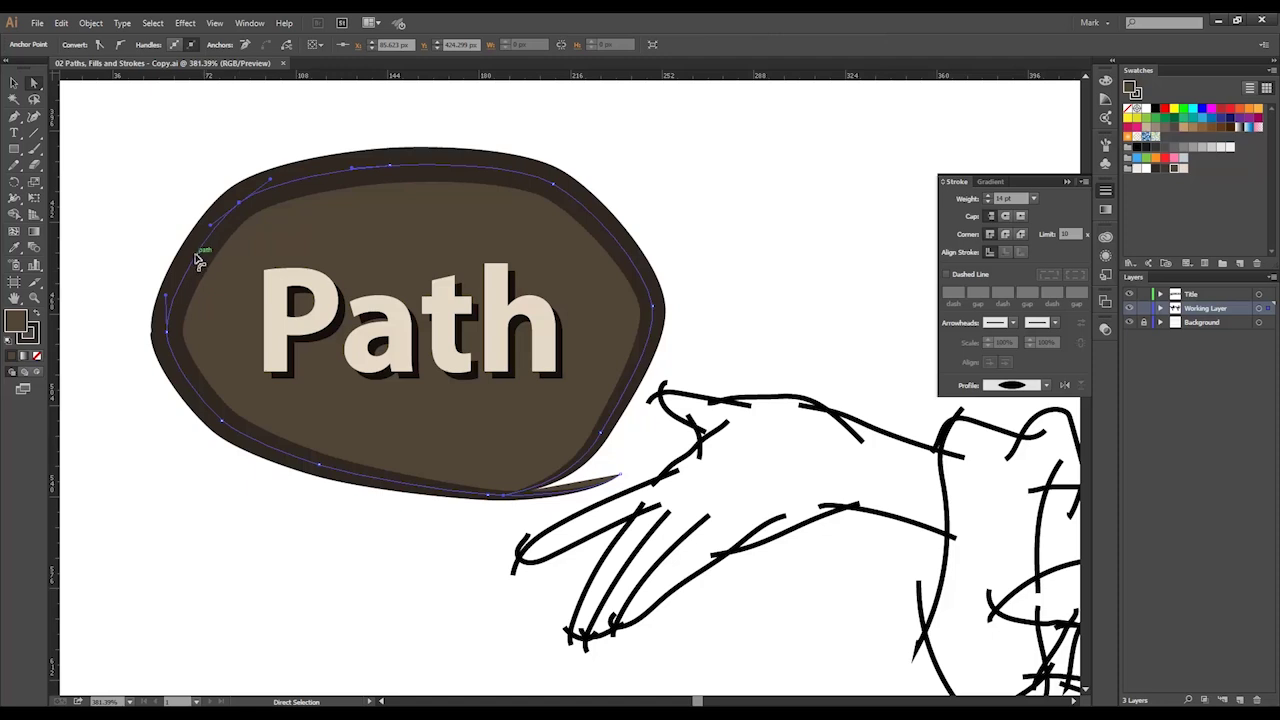
{"action": "left_click_drag", "start_coordinate": [194, 257], "coordinate": [173, 240]}
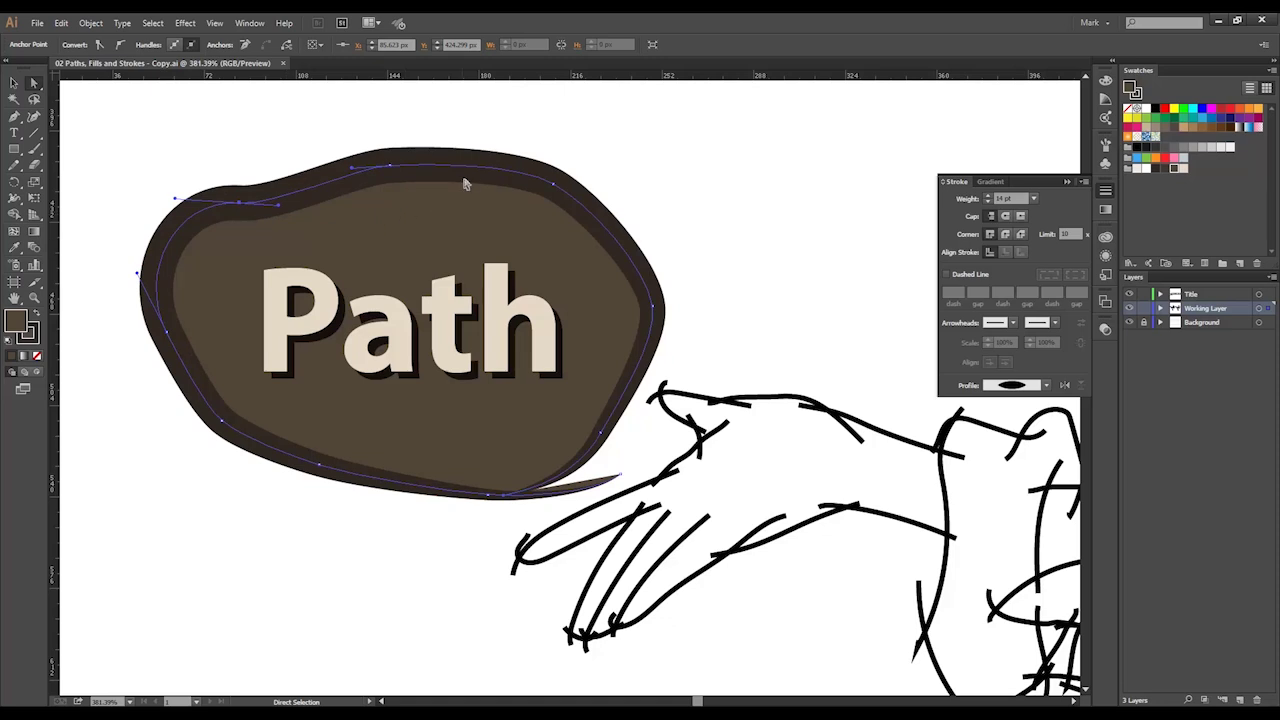
{"action": "left_click_drag", "start_coordinate": [477, 157], "coordinate": [474, 129]}
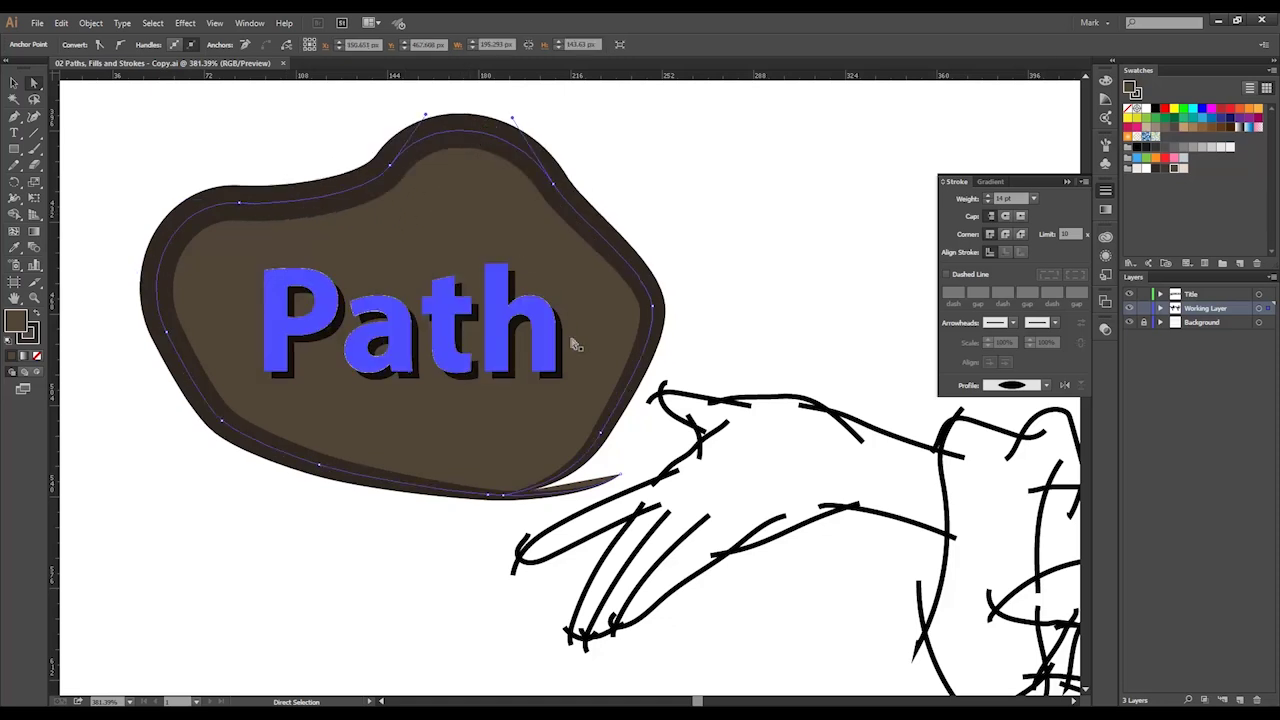
{"action": "left_click", "coordinate": [662, 391]}
{"action": "left_click_drag", "start_coordinate": [662, 393], "coordinate": [684, 410]}
{"action": "left_click_drag", "start_coordinate": [293, 458], "coordinate": [251, 501]}
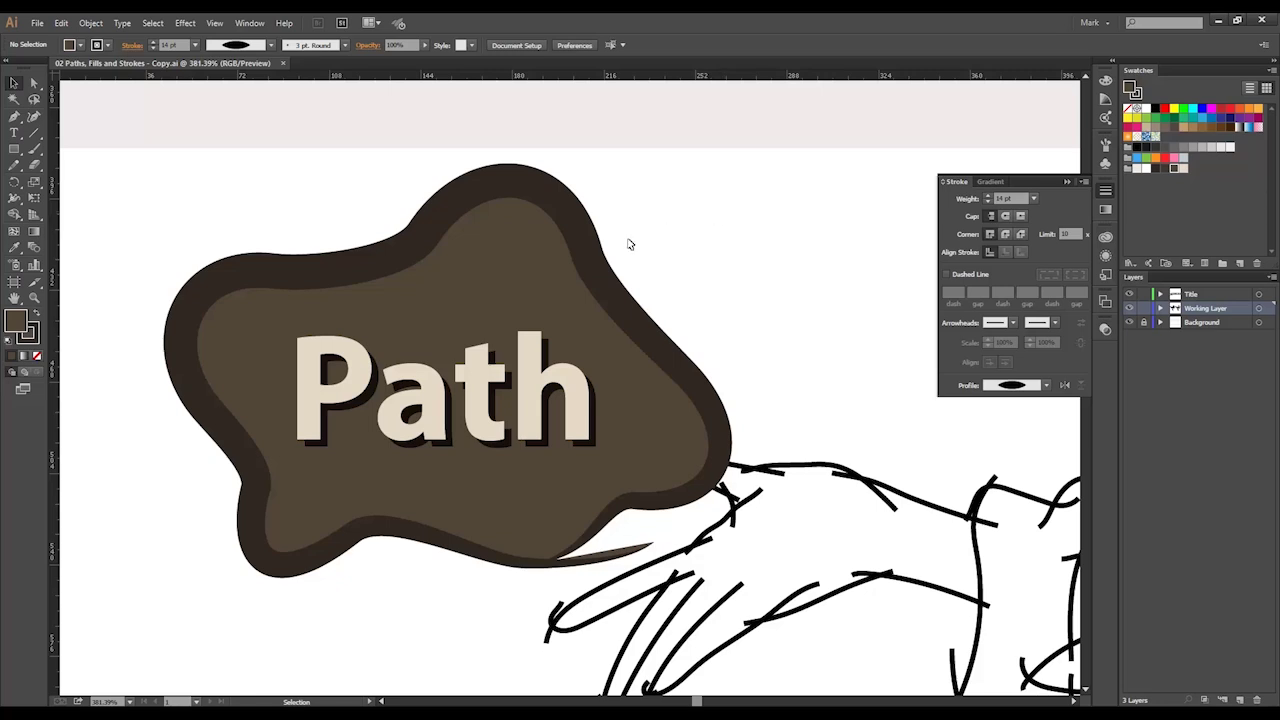
Step: Flatten the blob's top bulge by rotating and shortening the direction handles of the anchor point on its right side
{"action": "left_click", "coordinate": [594, 264]}
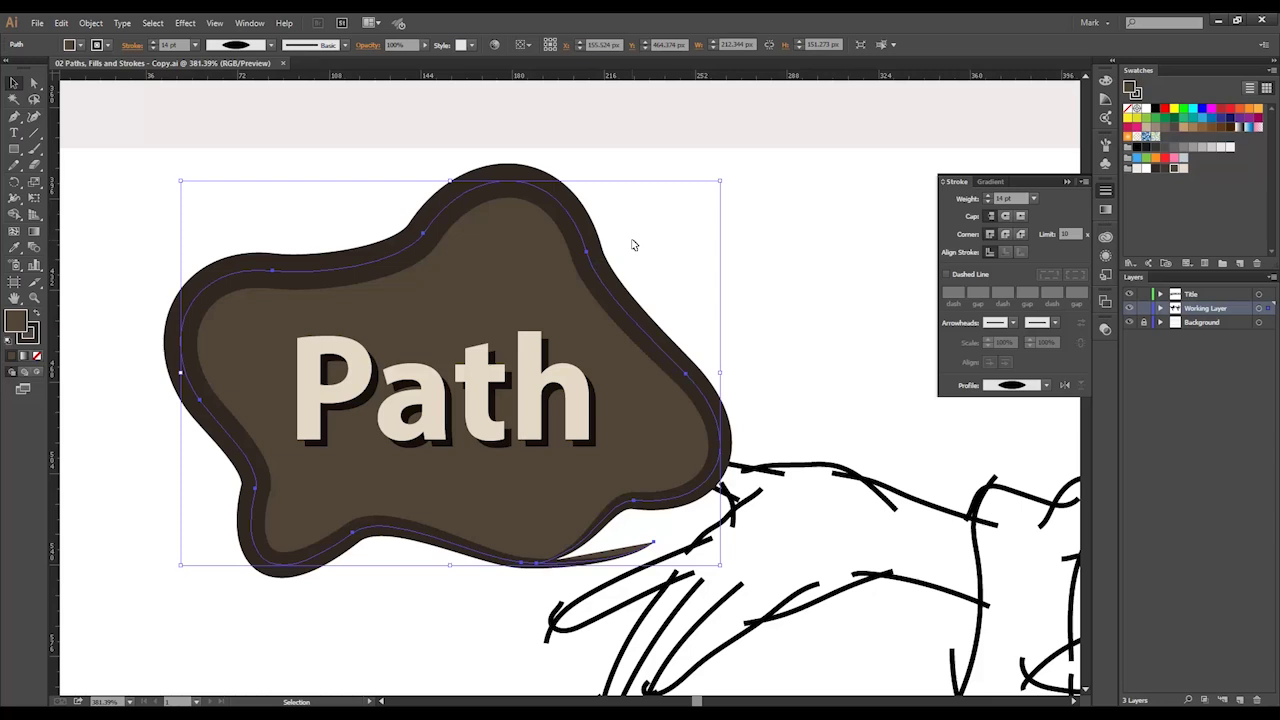
{"action": "key", "text": "a"}
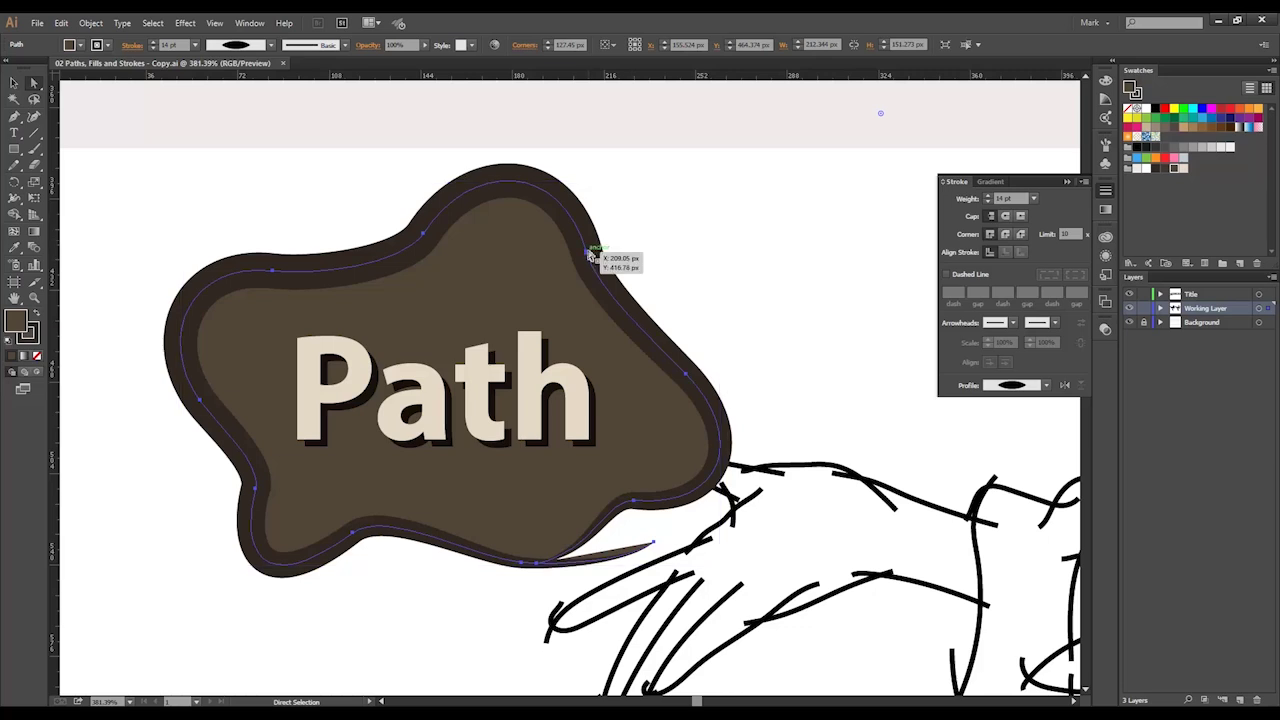
{"action": "left_click", "coordinate": [588, 251]}
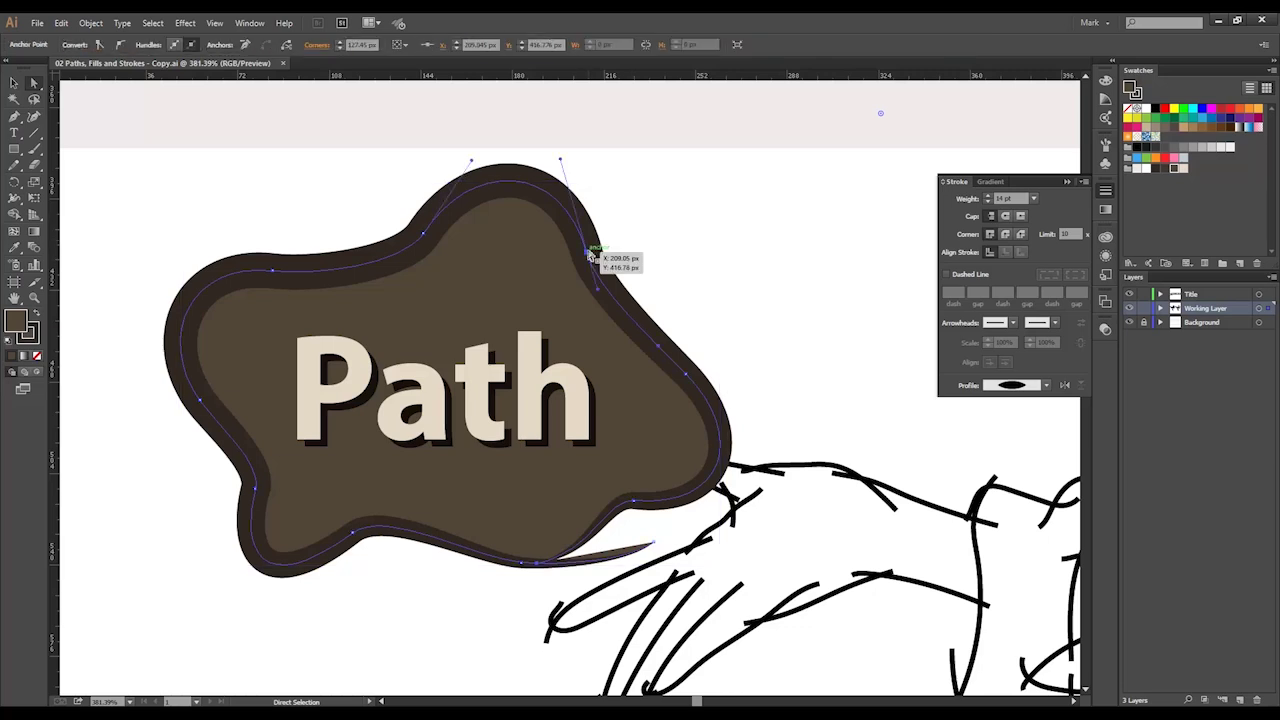
{"action": "left_click", "coordinate": [423, 234]}
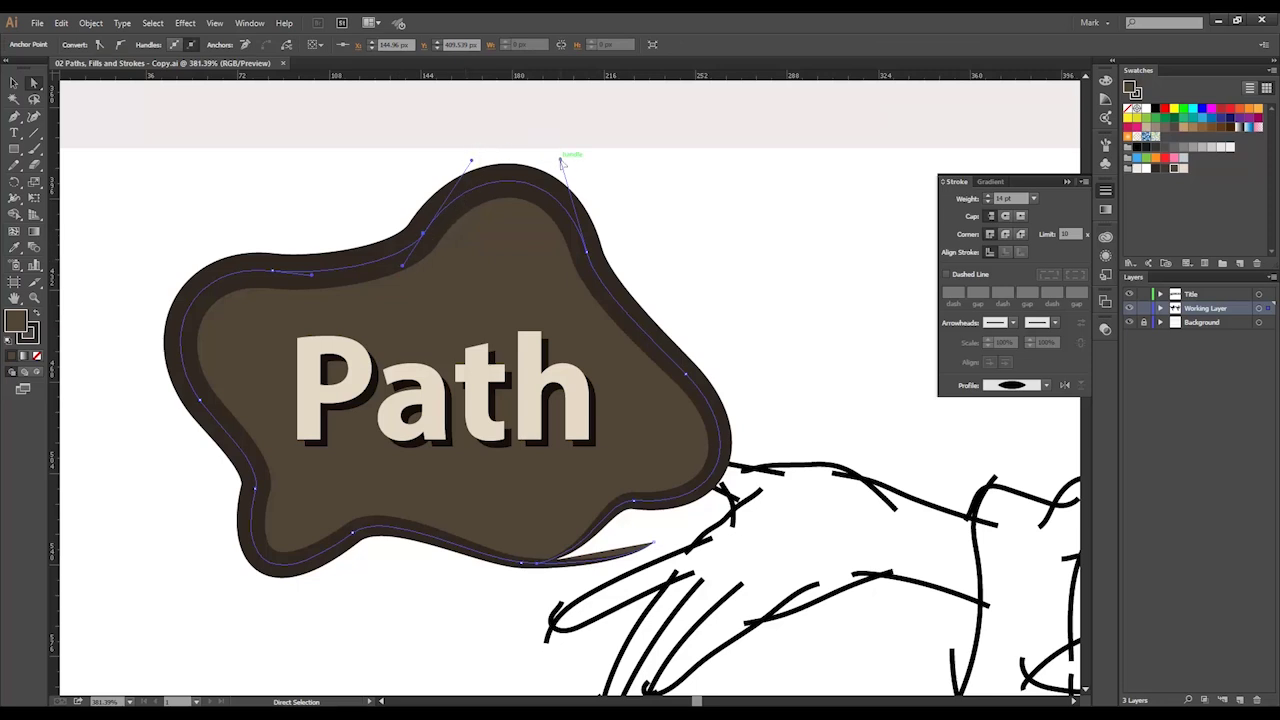
{"action": "left_click_drag", "start_coordinate": [560, 160], "coordinate": [504, 203]}
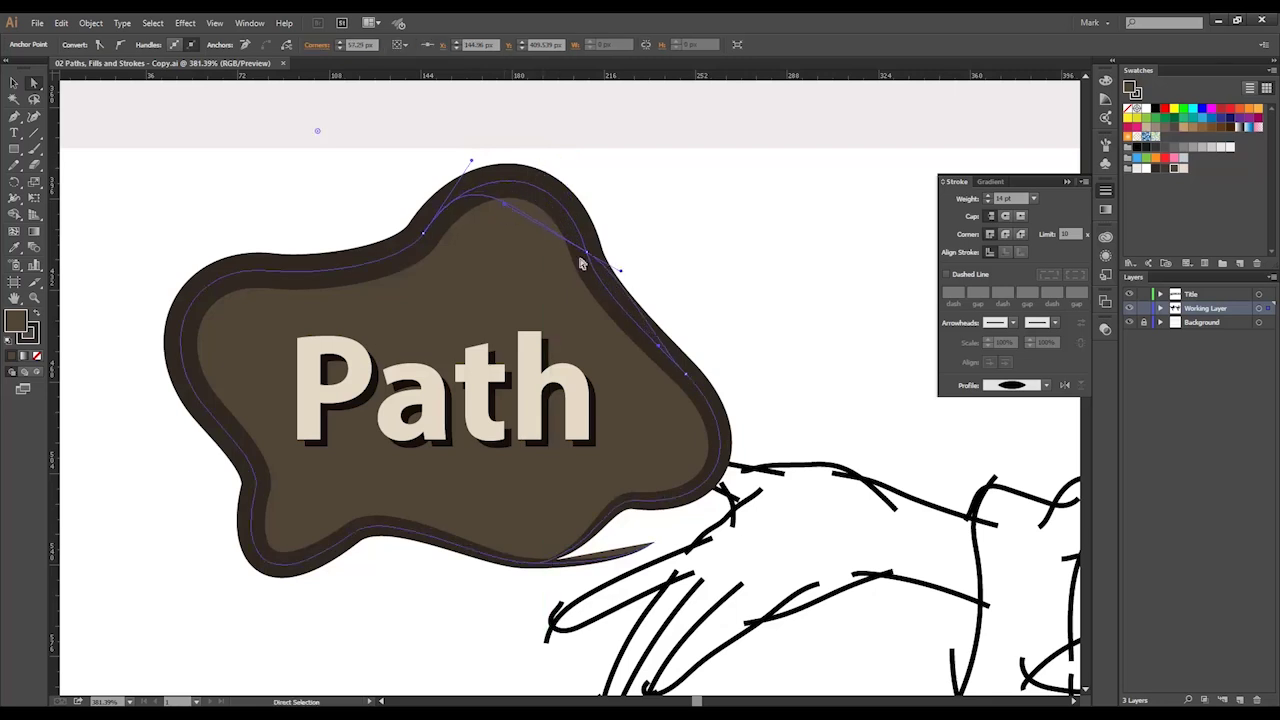
{"action": "left_click_drag", "start_coordinate": [620, 270], "coordinate": [586, 249]}
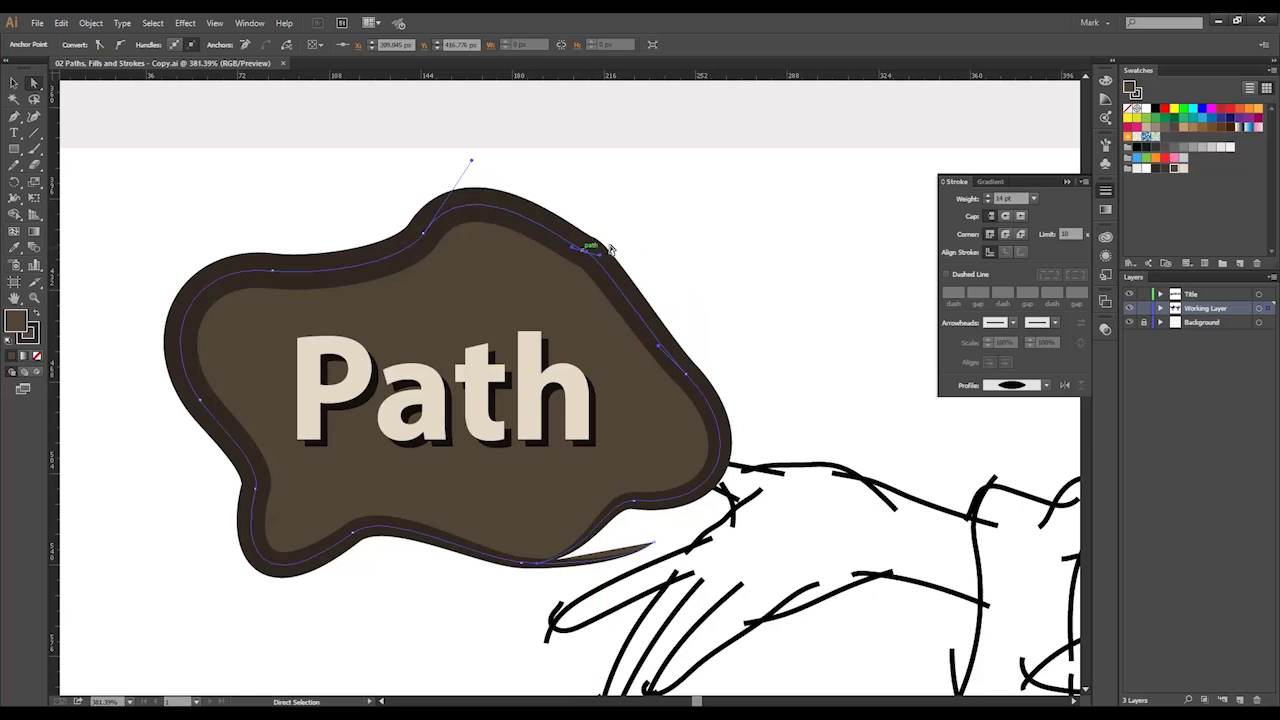
{"action": "left_click", "coordinate": [645, 237]}
Step: Bend the upper line of the drawn face's nose slightly upward to form a bump, and deselect it
{"action": "key", "text": "space"}
{"action": "mouse_move", "coordinate": [826, 249]}
{"action": "left_mouse_down"}
{"action": "mouse_move", "coordinate": [257, 463]}
{"action": "mouse_move", "coordinate": [273, 448]}
{"action": "left_mouse_up"}
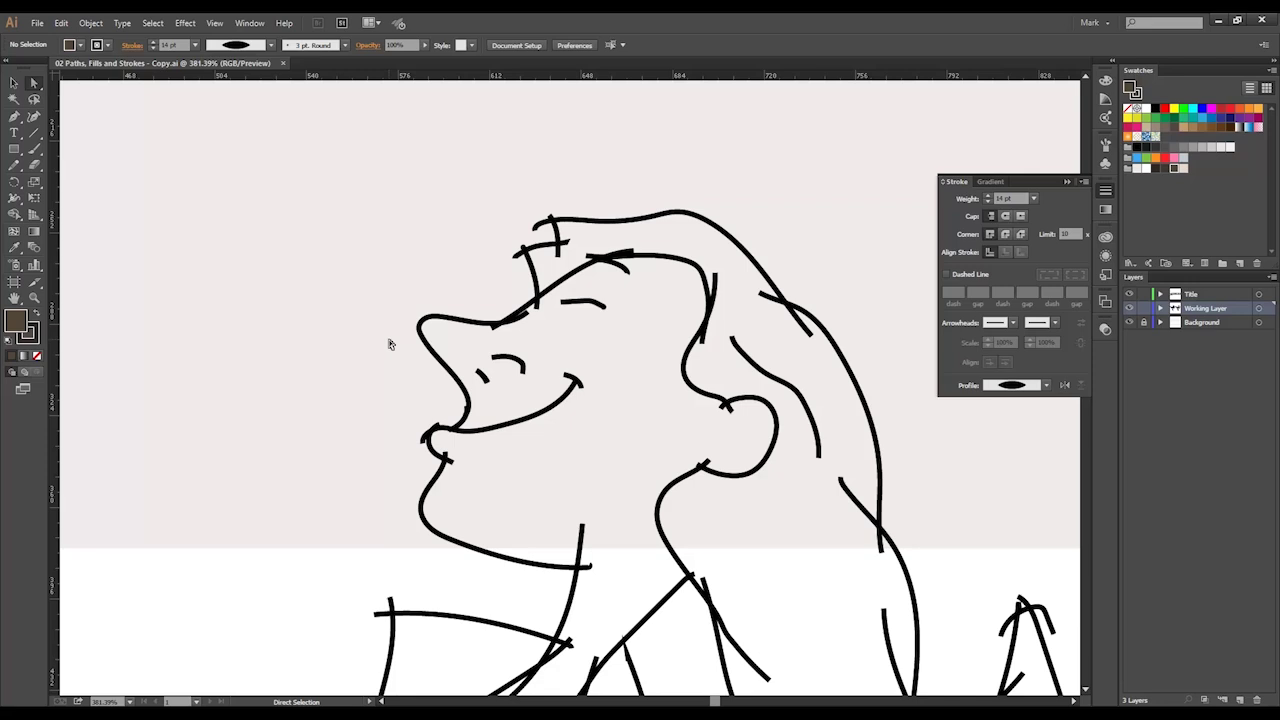
{"action": "left_click", "coordinate": [465, 328]}
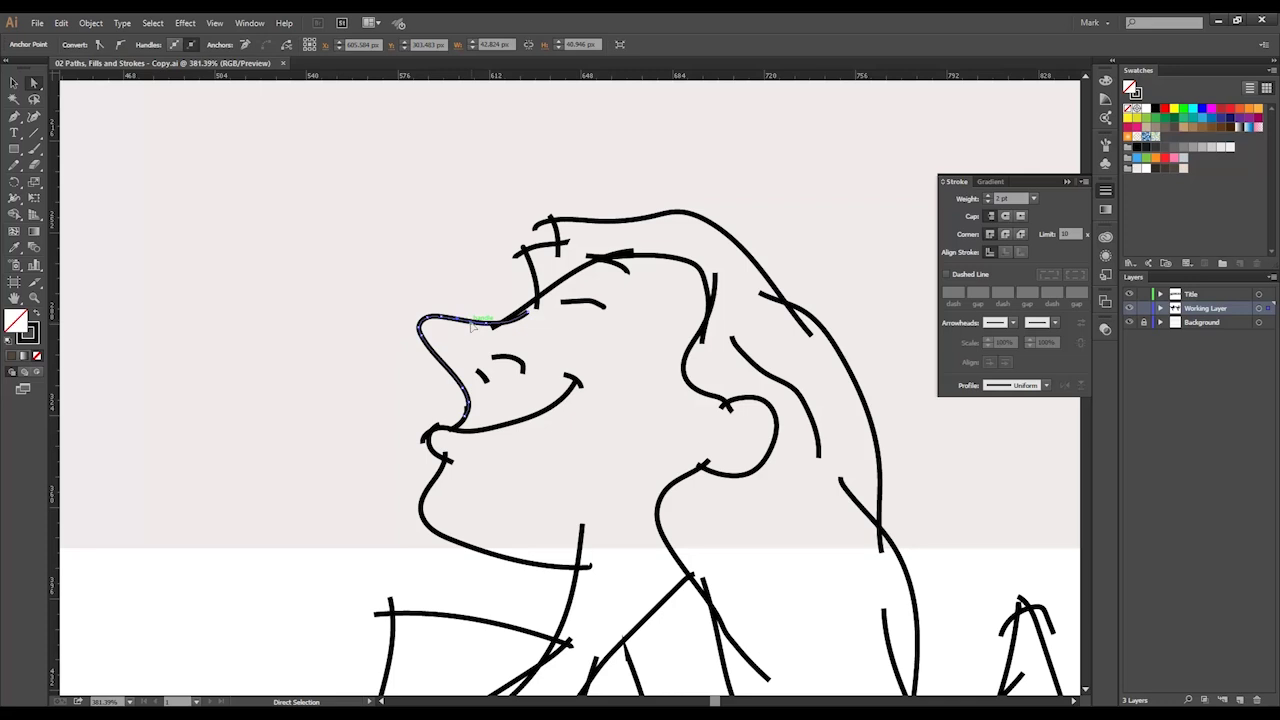
{"action": "left_click_drag", "start_coordinate": [473, 325], "coordinate": [467, 310]}
{"action": "left_click", "coordinate": [380, 358]}
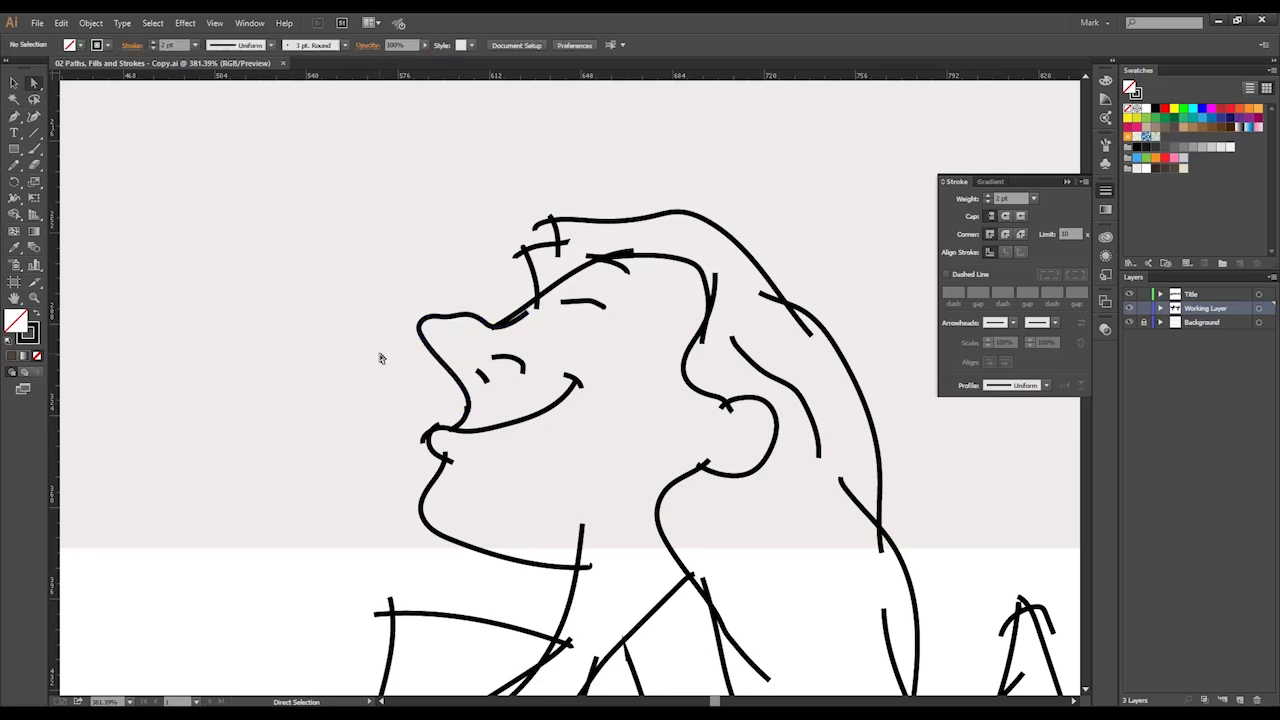
Step: Reshape the face's chin line so it juts outward with a dent below the lip, and deselect it
{"action": "left_click", "coordinate": [428, 490]}
{"action": "left_click_drag", "start_coordinate": [424, 513], "coordinate": [413, 483]}
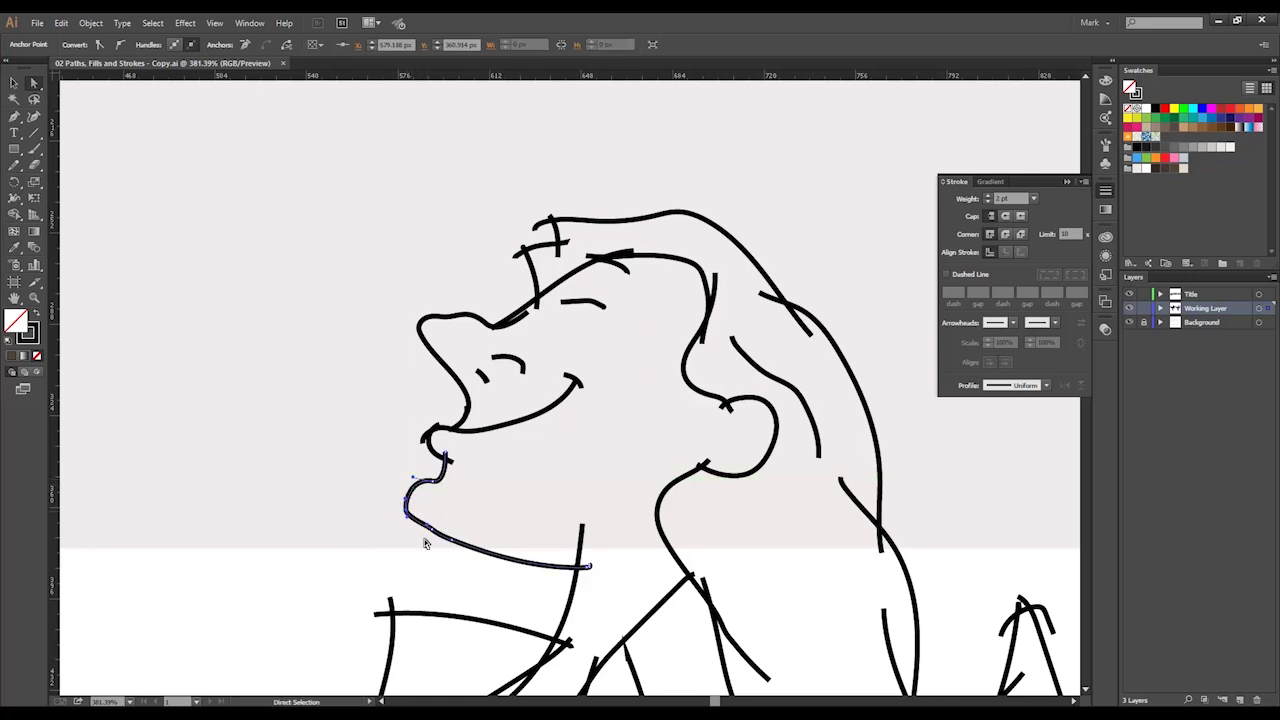
{"action": "left_click_drag", "start_coordinate": [434, 534], "coordinate": [463, 550]}
{"action": "left_click", "coordinate": [371, 460]}
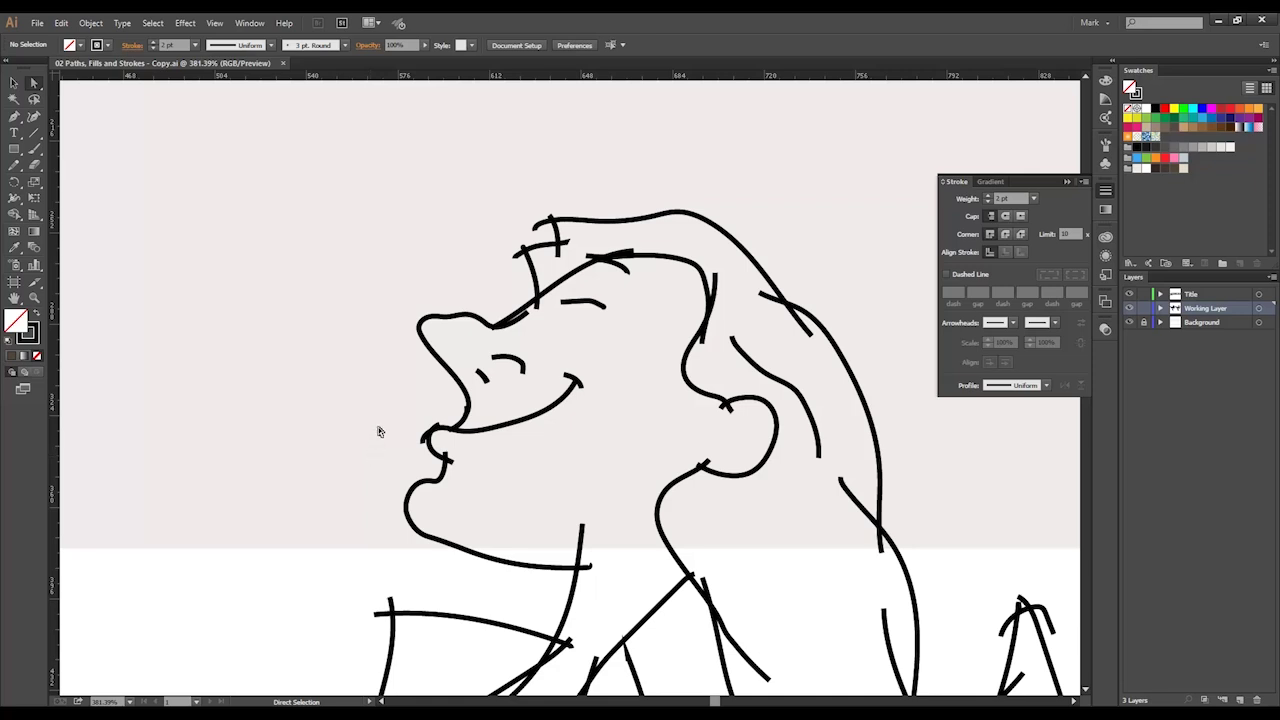
Step: Try to delete the anchor point on the upper side of the nose tip outright
{"action": "left_click", "coordinate": [422, 336]}
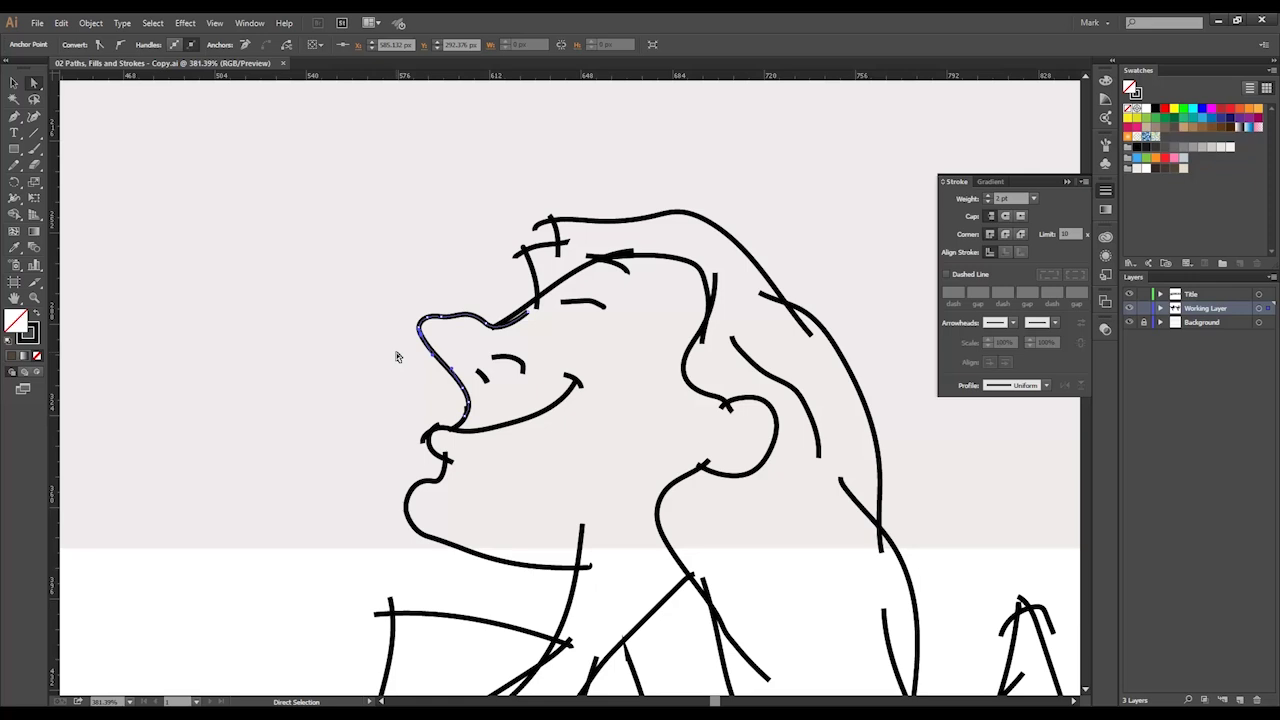
{"action": "left_click", "coordinate": [429, 320]}
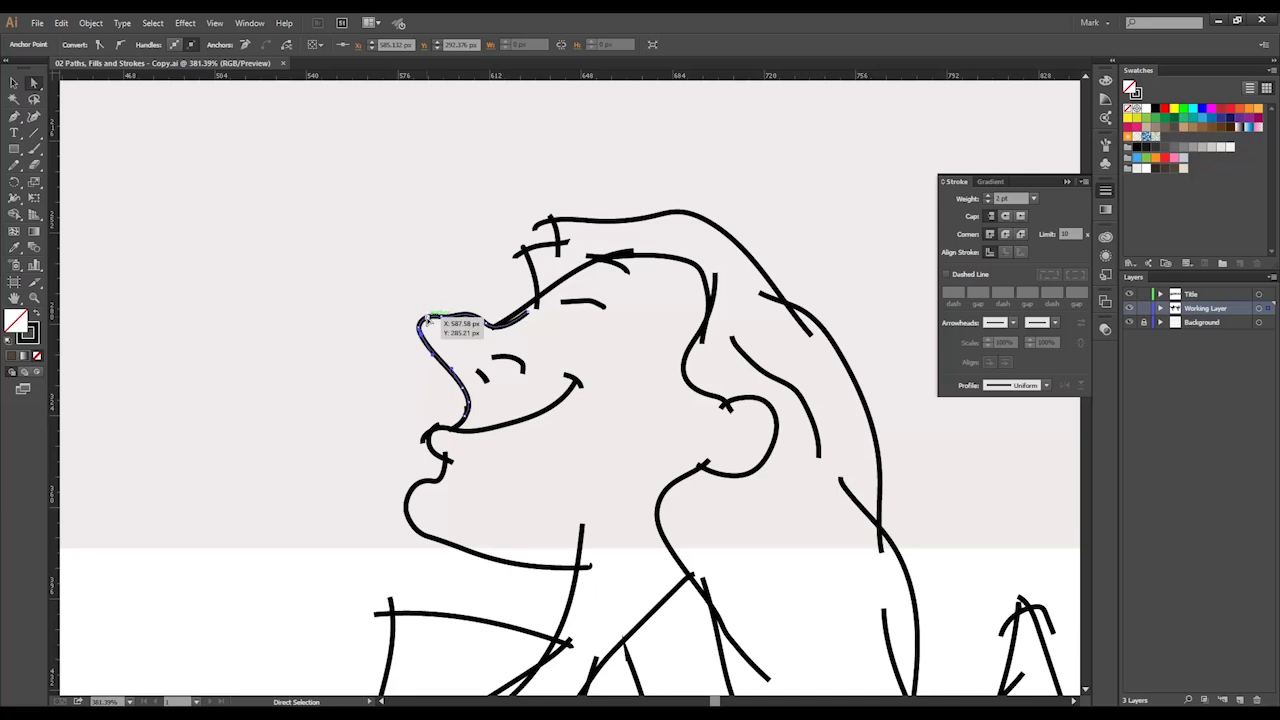
{"action": "key", "text": "Delete"}
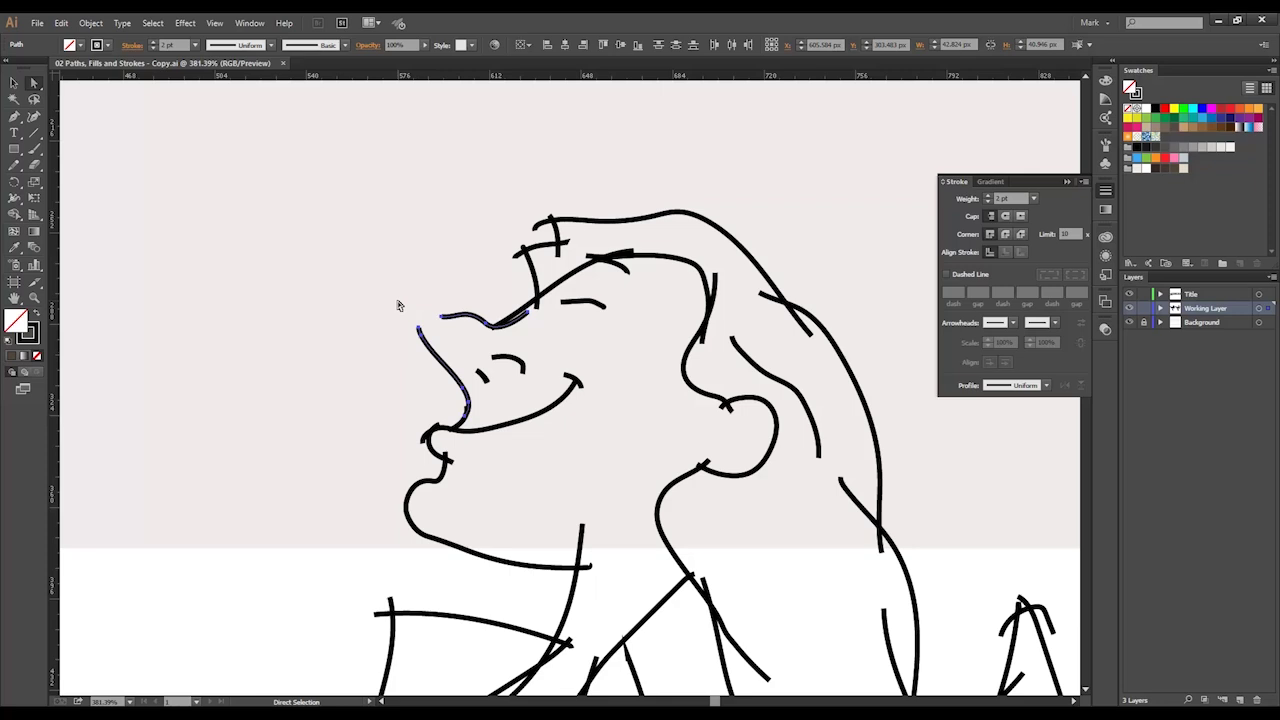
{"action": "key", "text": "v"}
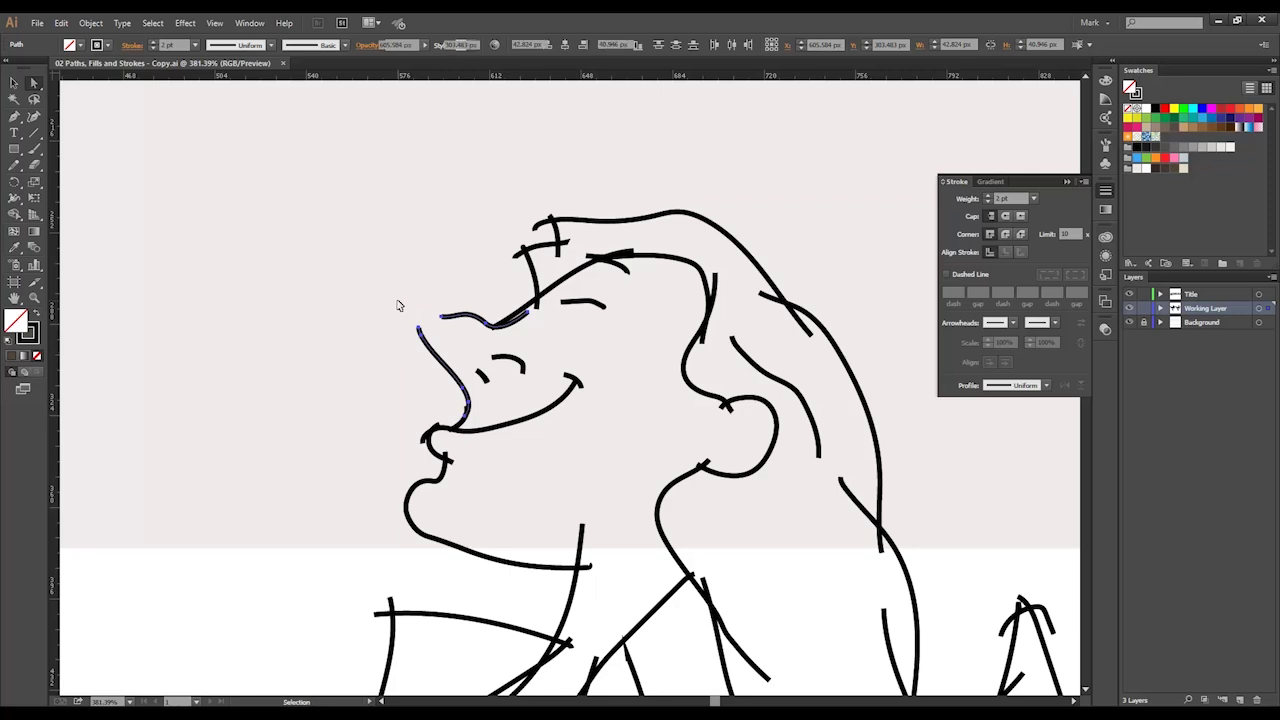
{"action": "key", "text": "a"}
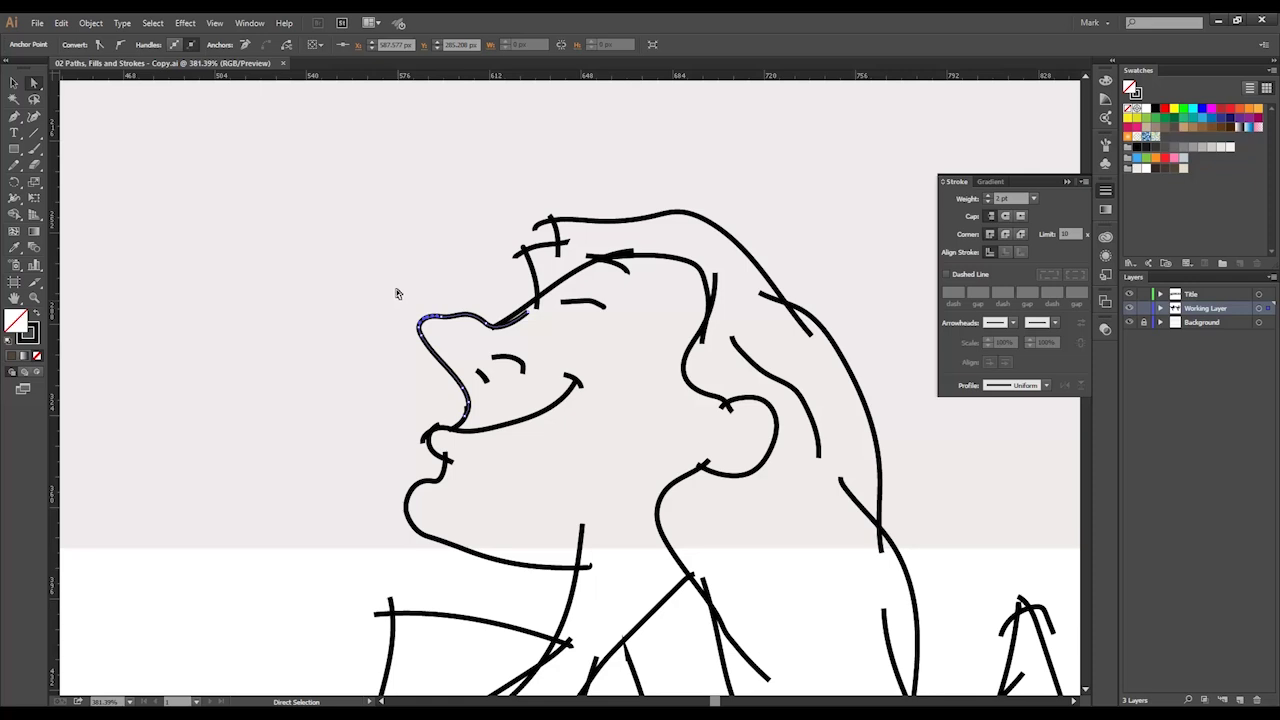
Step: Remove the surplus anchor points along the nose line without breaking the path, simplifying it to nearly straight segments
{"action": "left_click", "coordinate": [245, 47]}
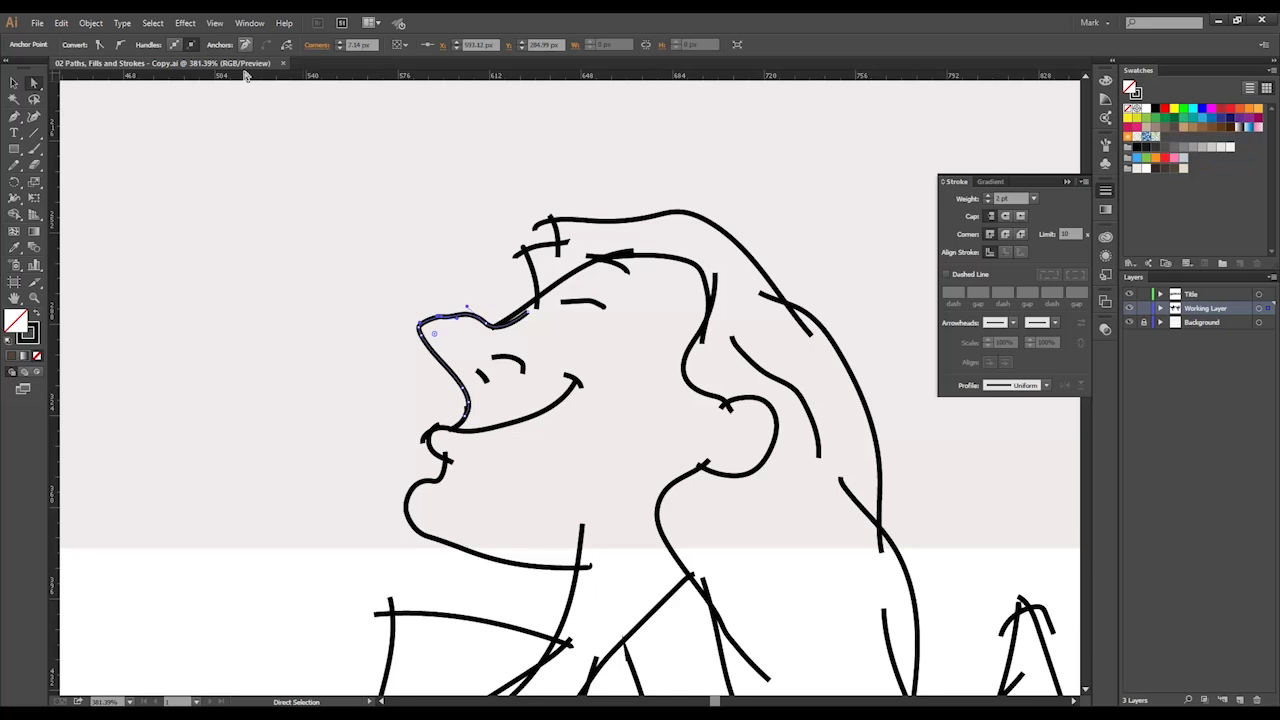
{"action": "left_click", "coordinate": [245, 47]}
{"action": "left_click", "coordinate": [442, 318]}
{"action": "left_click", "coordinate": [245, 47]}
{"action": "left_click", "coordinate": [469, 402]}
{"action": "left_click", "coordinate": [245, 47]}
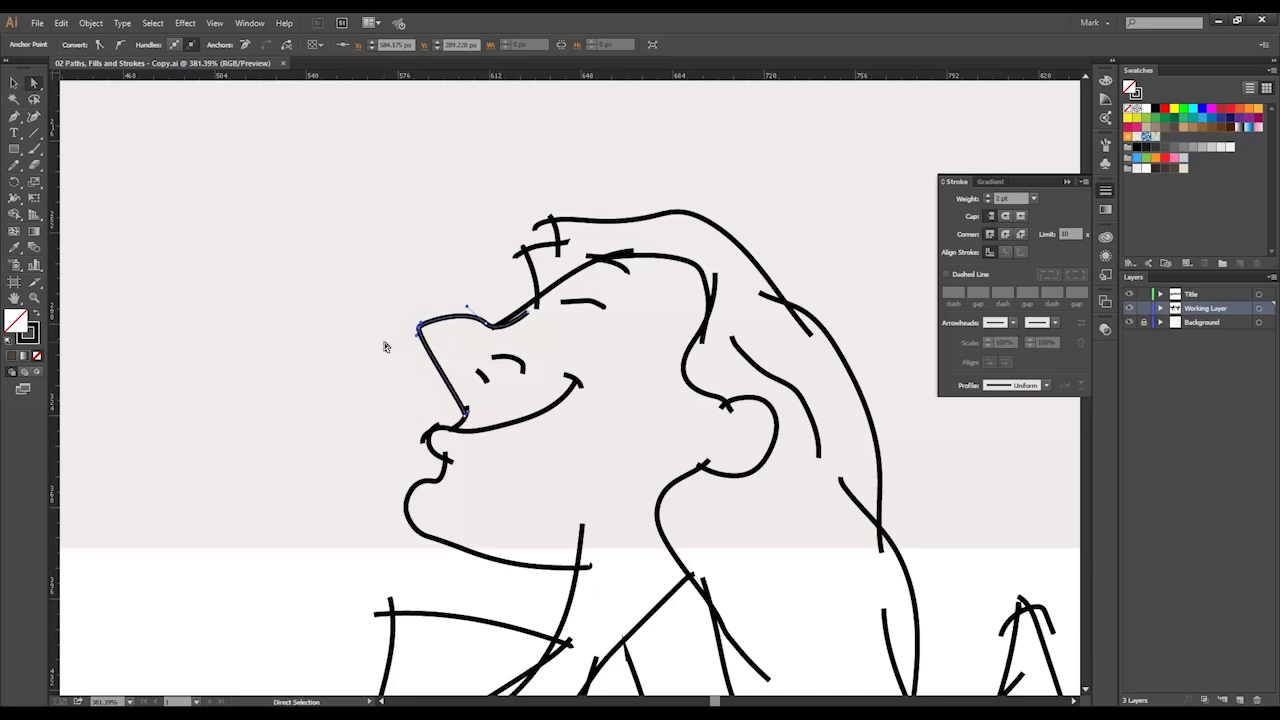
{"action": "left_click", "coordinate": [488, 324]}
{"action": "left_click", "coordinate": [245, 47]}
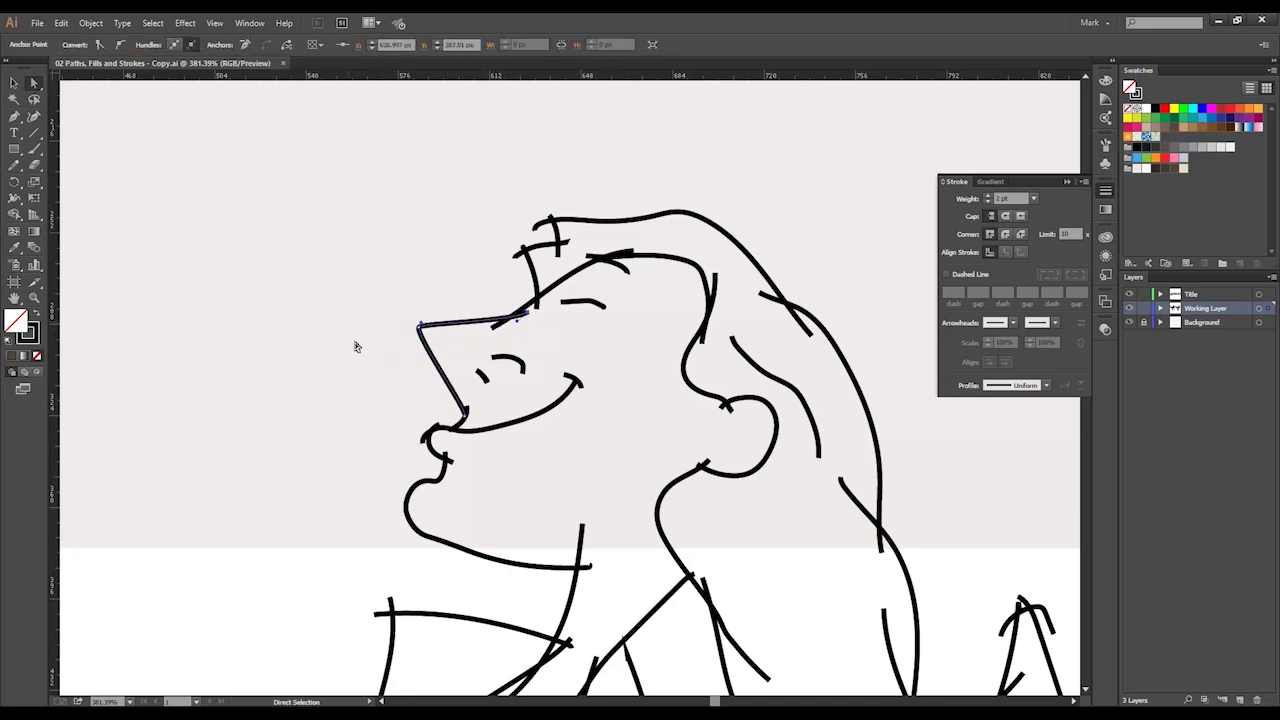
{"action": "left_click", "coordinate": [402, 344]}
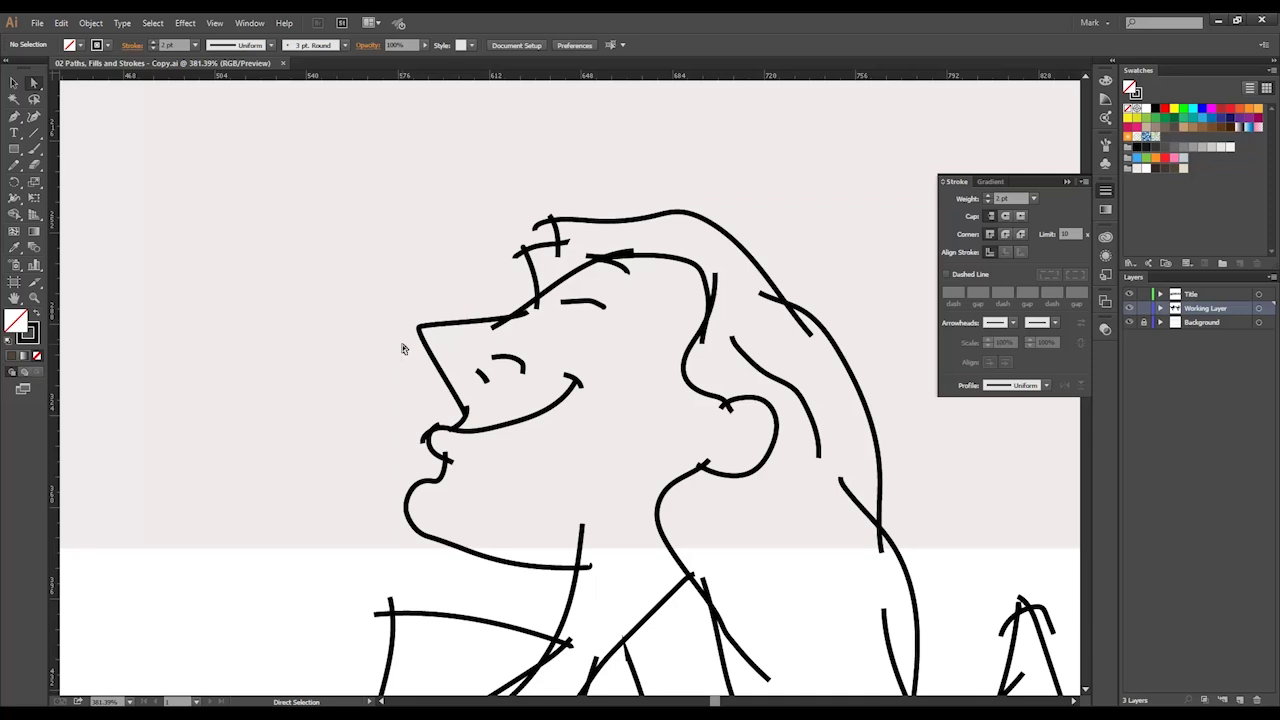
Step: Reshape the simplified nose by extending its tip outward and adjusting the anchor handles into smooth curves
{"action": "left_click", "coordinate": [419, 326]}
{"action": "left_click_drag", "start_coordinate": [420, 322], "coordinate": [406, 326]}
{"action": "left_click", "coordinate": [466, 412]}
{"action": "left_click_drag", "start_coordinate": [467, 412], "coordinate": [443, 356]}
{"action": "left_click", "coordinate": [527, 316]}
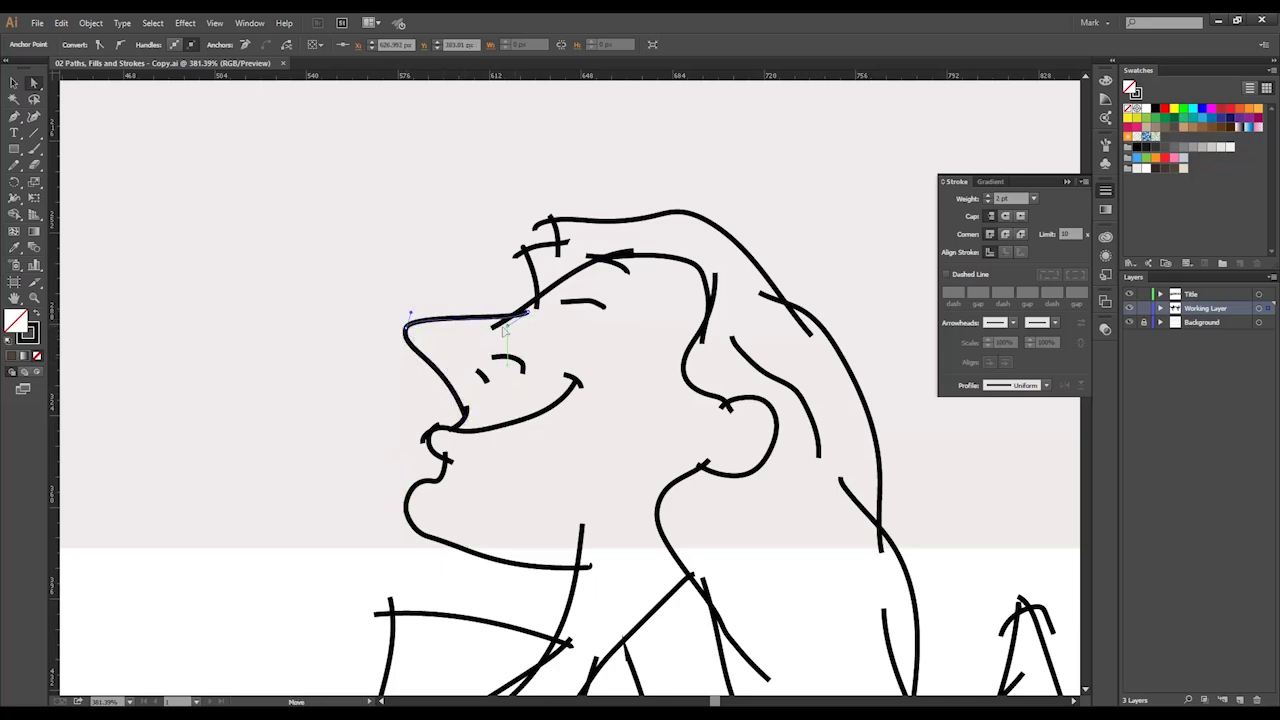
{"action": "left_click", "coordinate": [389, 297]}
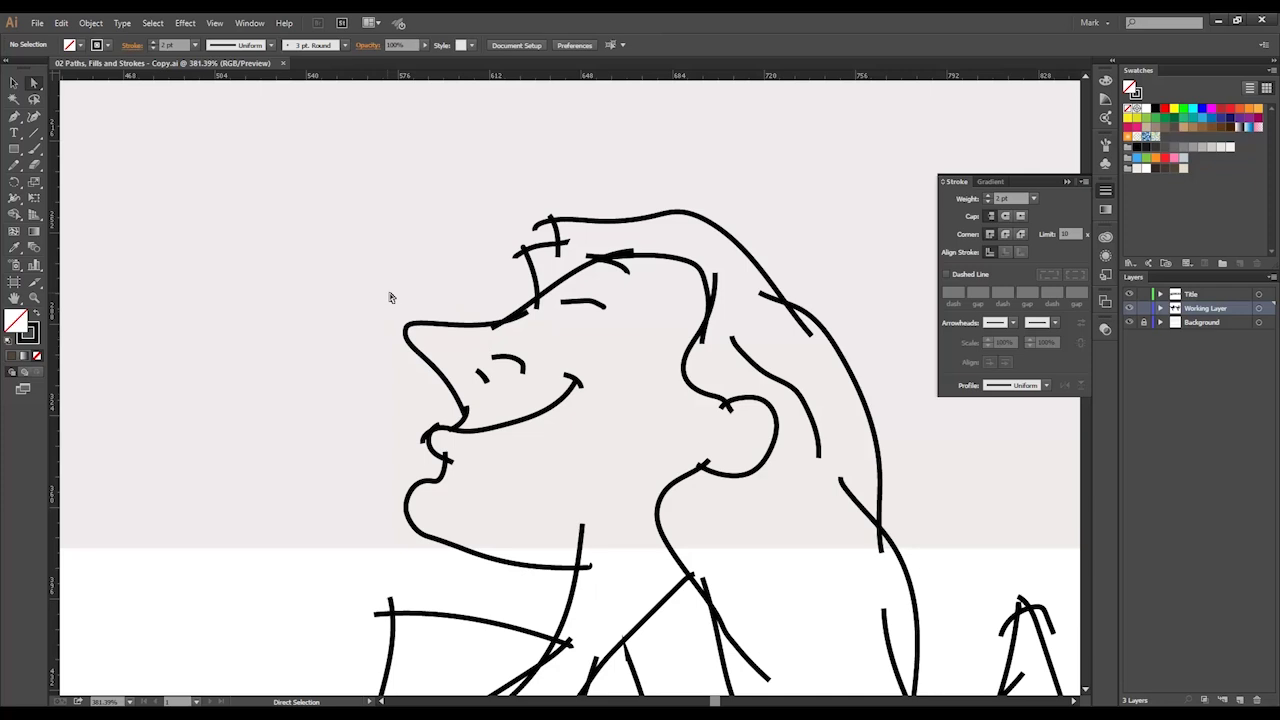
{"action": "left_click", "coordinate": [441, 326]}
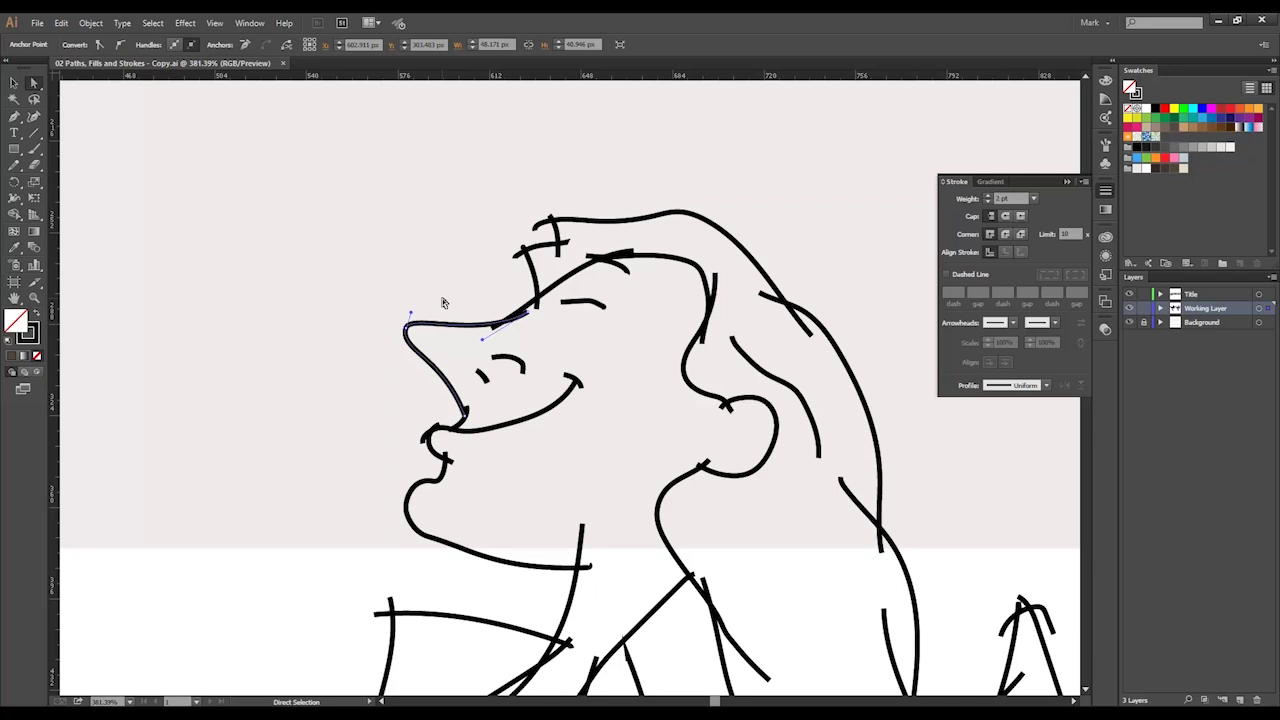
Step: Add an anchor point on the nose's upper line, raise it into a bump, extend the tip outward, and deselect
{"action": "key", "text": "p"}
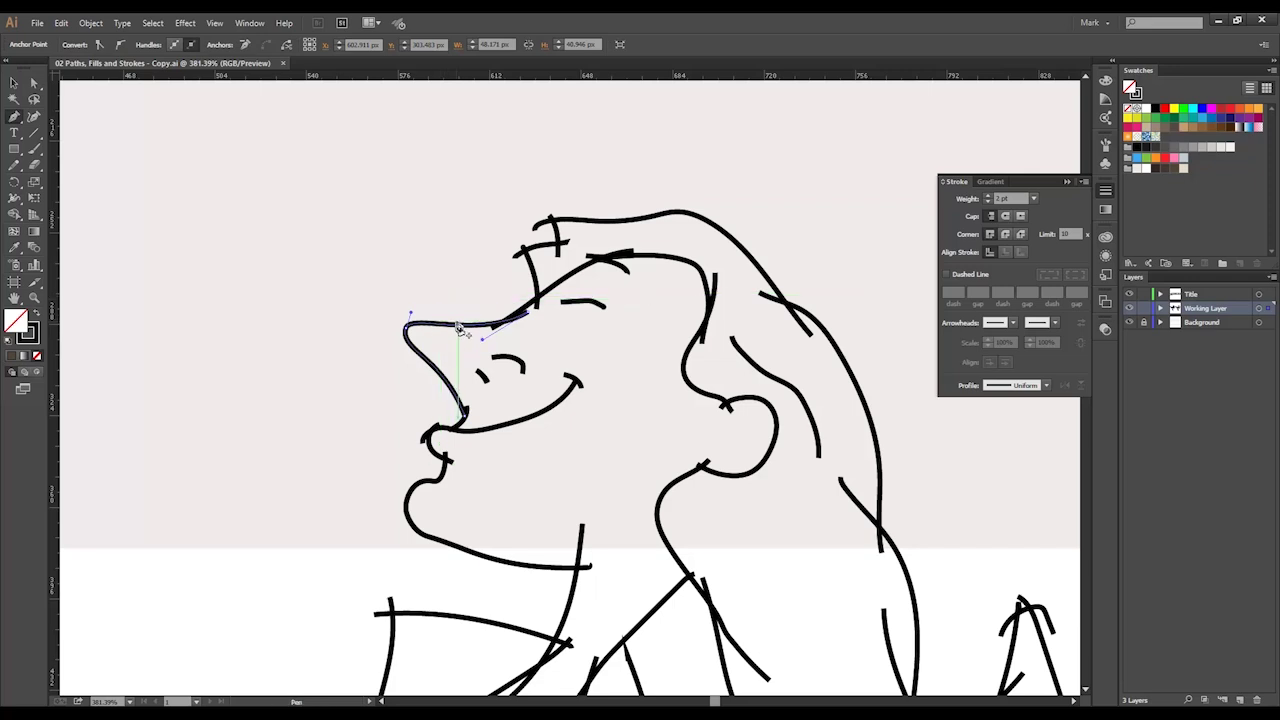
{"action": "left_click", "coordinate": [458, 325]}
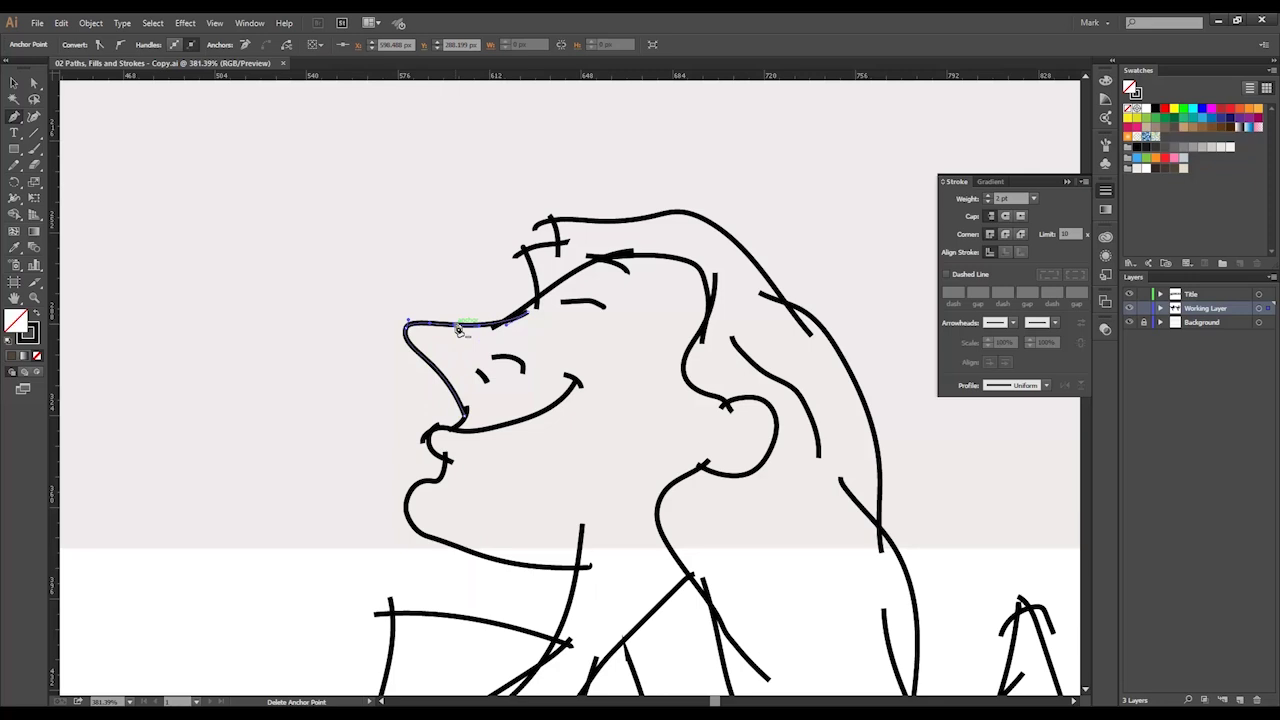
{"action": "left_click_drag", "start_coordinate": [458, 327], "coordinate": [428, 311]}
{"action": "key", "text": "ctrl+shift+a"}
{"action": "left_click", "coordinate": [426, 316]}
{"action": "left_click", "coordinate": [428, 323]}
{"action": "left_click", "coordinate": [453, 314]}
{"action": "left_click_drag", "start_coordinate": [455, 317], "coordinate": [392, 318]}
{"action": "left_click", "coordinate": [405, 327]}
{"action": "left_click", "coordinate": [368, 318]}
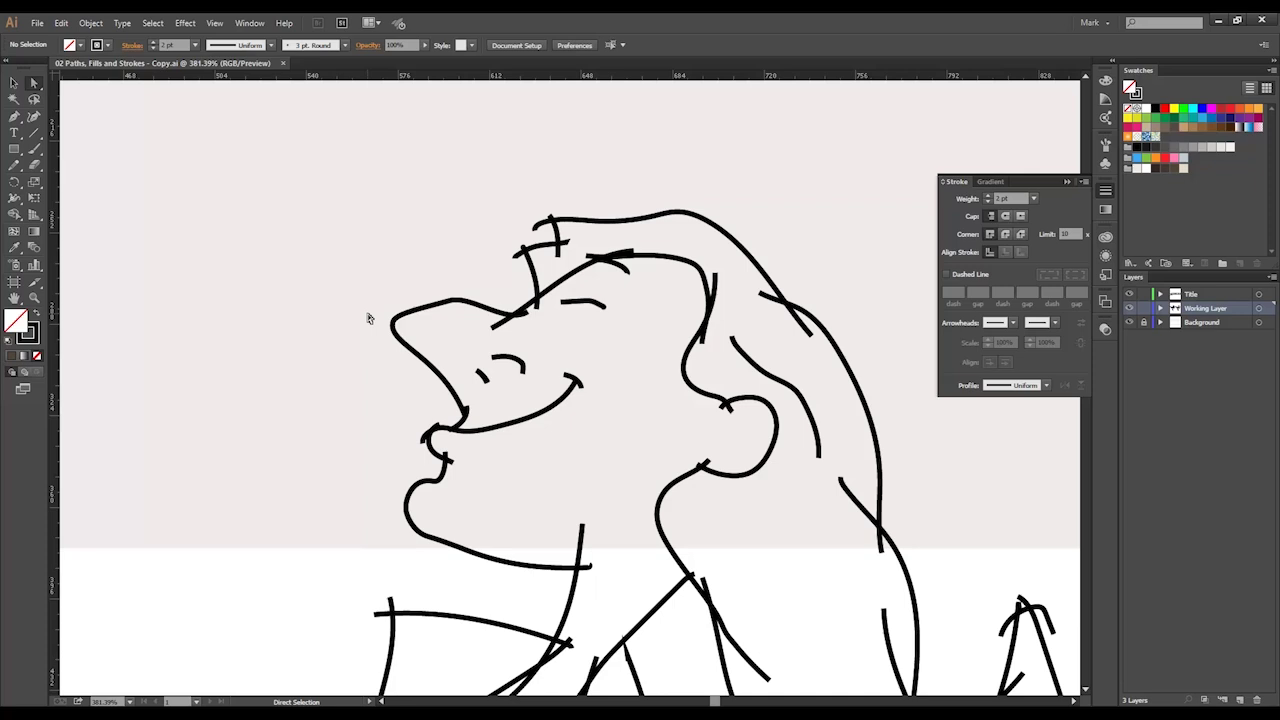
Step: Select the Path label's brown shape to examine its path and anchor points
{"action": "key", "text": "space"}
{"action": "left_click_drag", "start_coordinate": [234, 446], "coordinate": [682, 390]}
{"action": "left_click_drag", "start_coordinate": [383, 443], "coordinate": [549, 394]}
{"action": "left_click_drag", "start_coordinate": [314, 531], "coordinate": [667, 328]}
{"action": "left_click", "coordinate": [665, 331]}
{"action": "left_click", "coordinate": [645, 338]}
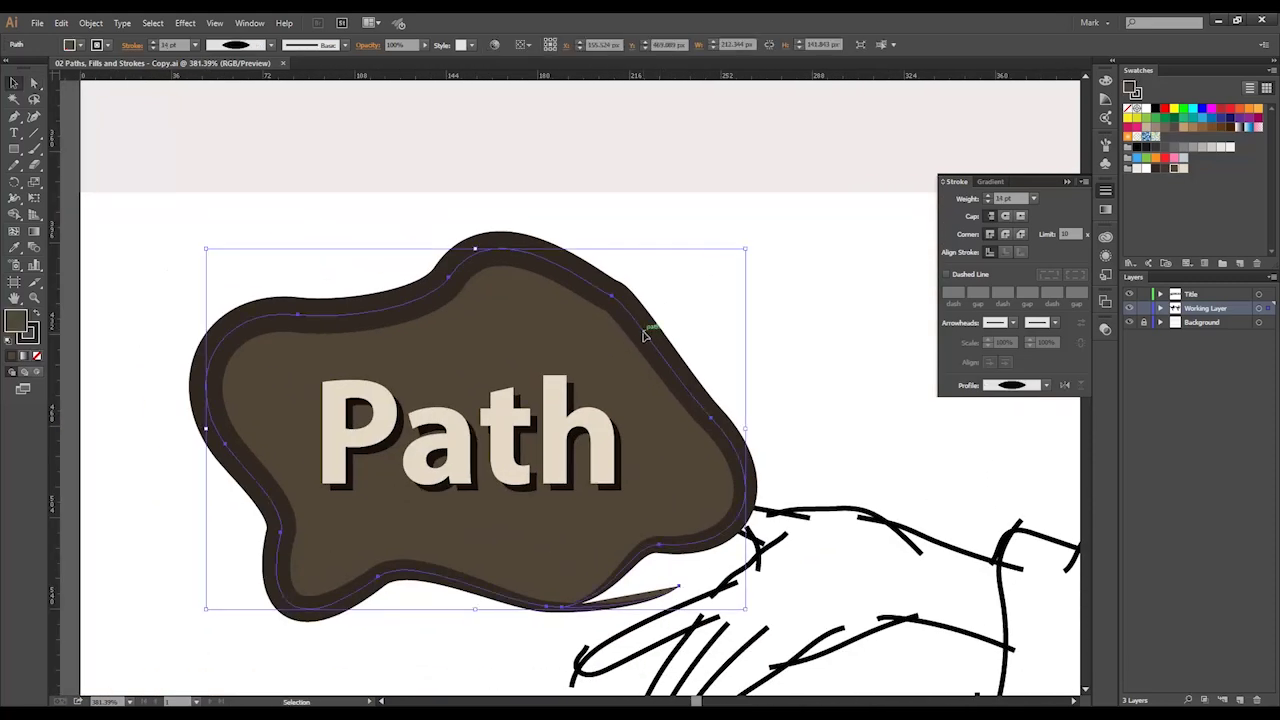
Step: Select the dark border of the Fill label's oval to examine its anchor points
{"action": "key", "text": "ctrl+0"}
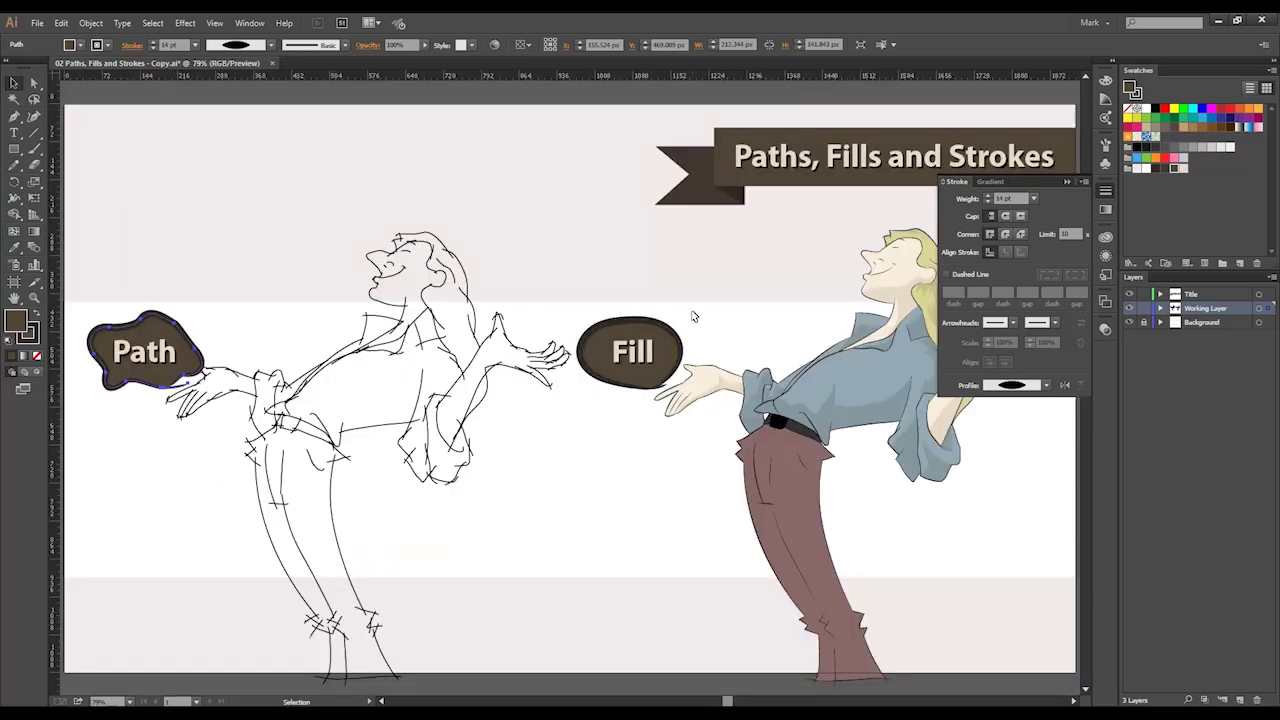
{"action": "left_click_drag", "start_coordinate": [576, 394], "coordinate": [569, 407]}
{"action": "key", "text": "a"}
{"action": "left_click", "coordinate": [555, 260]}
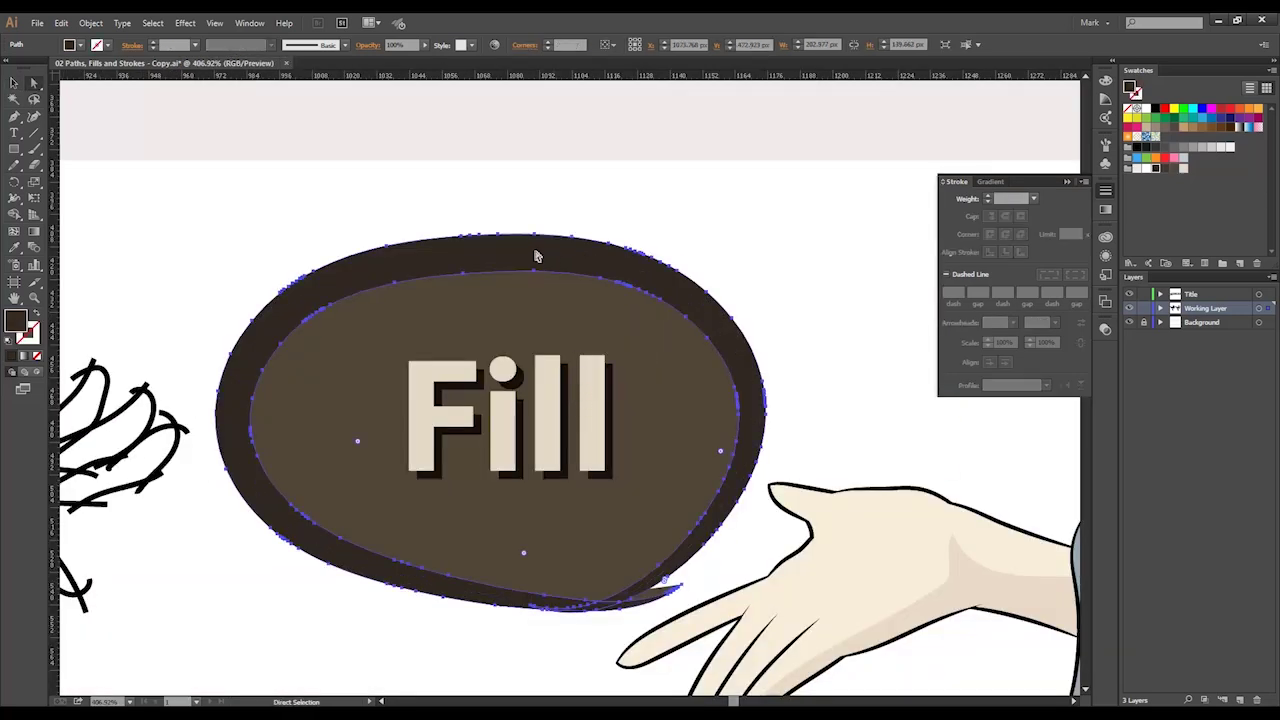
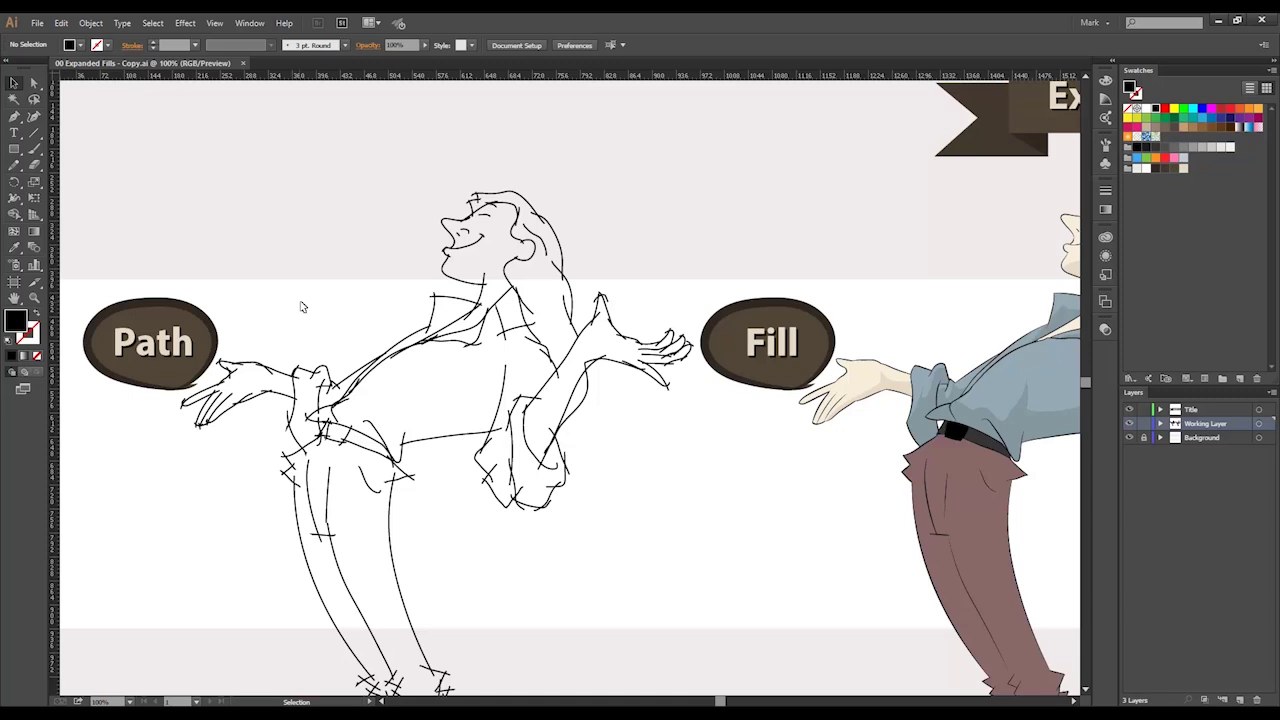
Step: Inspect the shirt-front lines of the line-drawn figure and the Path label's oval by selecting them, and clear the selection
{"action": "left_click_drag", "start_coordinate": [335, 322], "coordinate": [437, 371]}
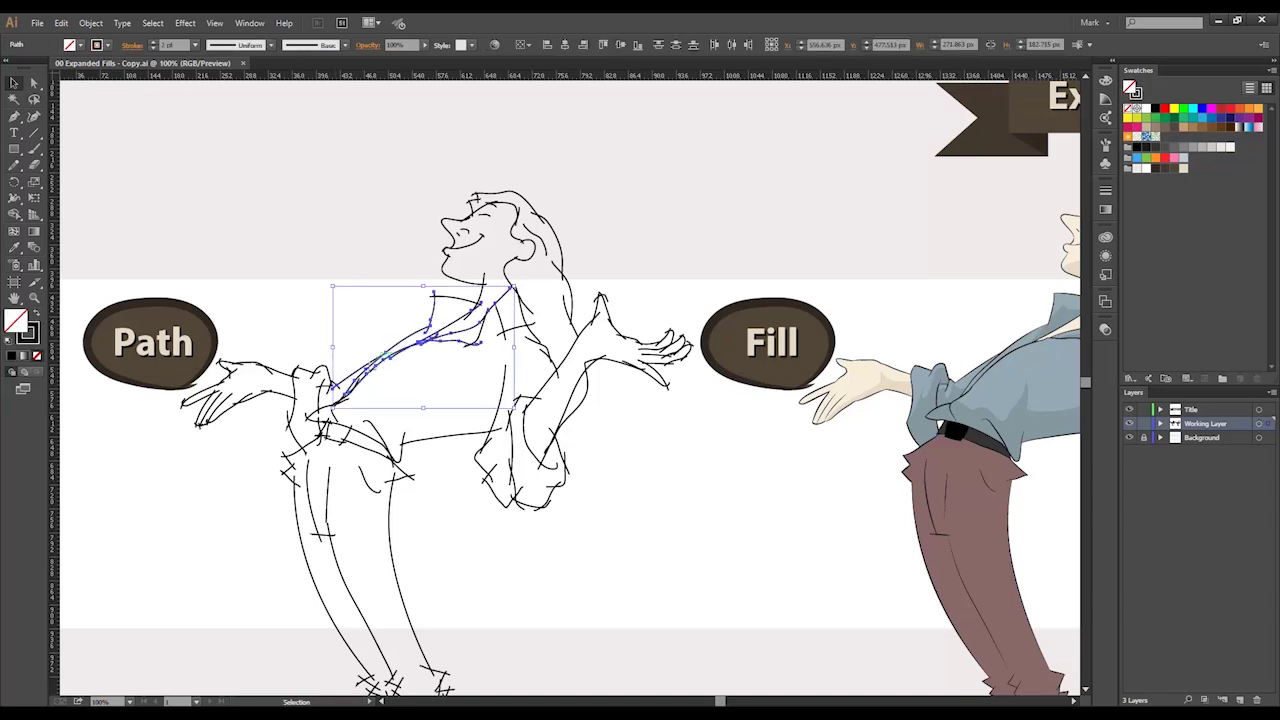
{"action": "key", "text": "a"}
{"action": "left_click", "coordinate": [349, 334]}
{"action": "left_click", "coordinate": [361, 372]}
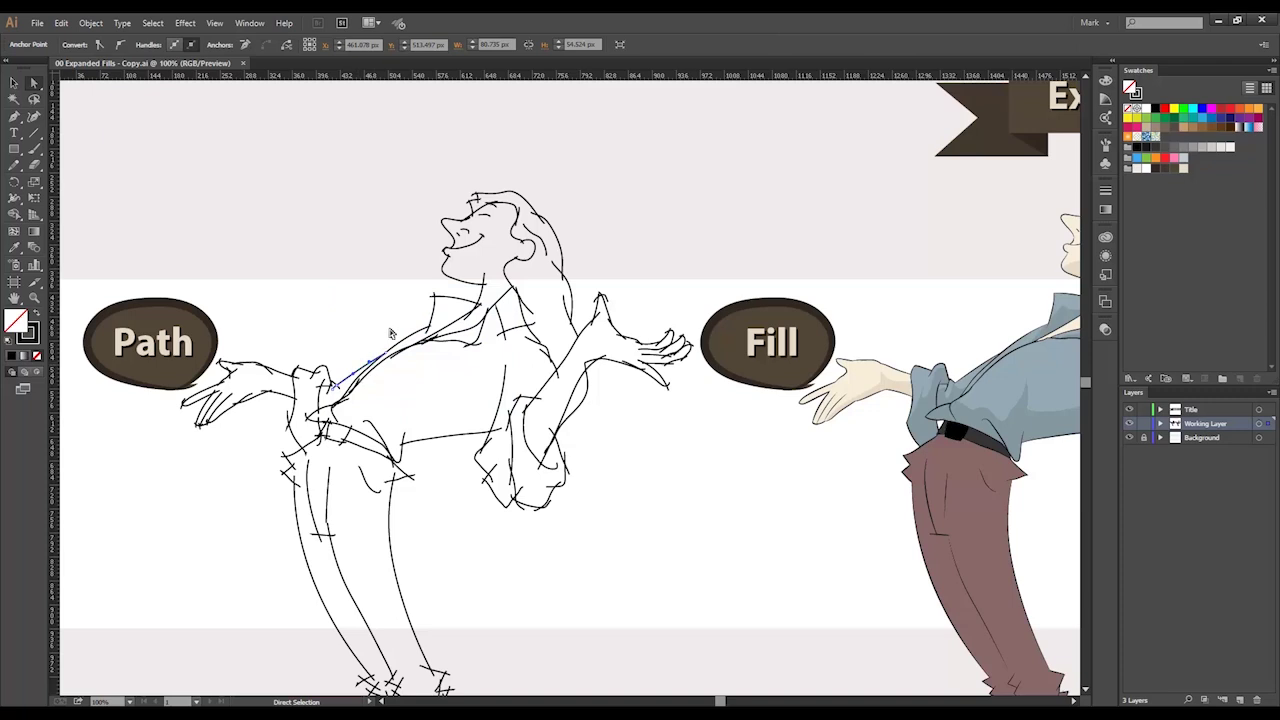
{"action": "mouse_move", "coordinate": [381, 371]}
{"action": "left_mouse_down"}
{"action": "mouse_move", "coordinate": [388, 362]}
{"action": "mouse_move", "coordinate": [372, 366]}
{"action": "left_mouse_up"}
{"action": "left_click", "coordinate": [206, 318]}
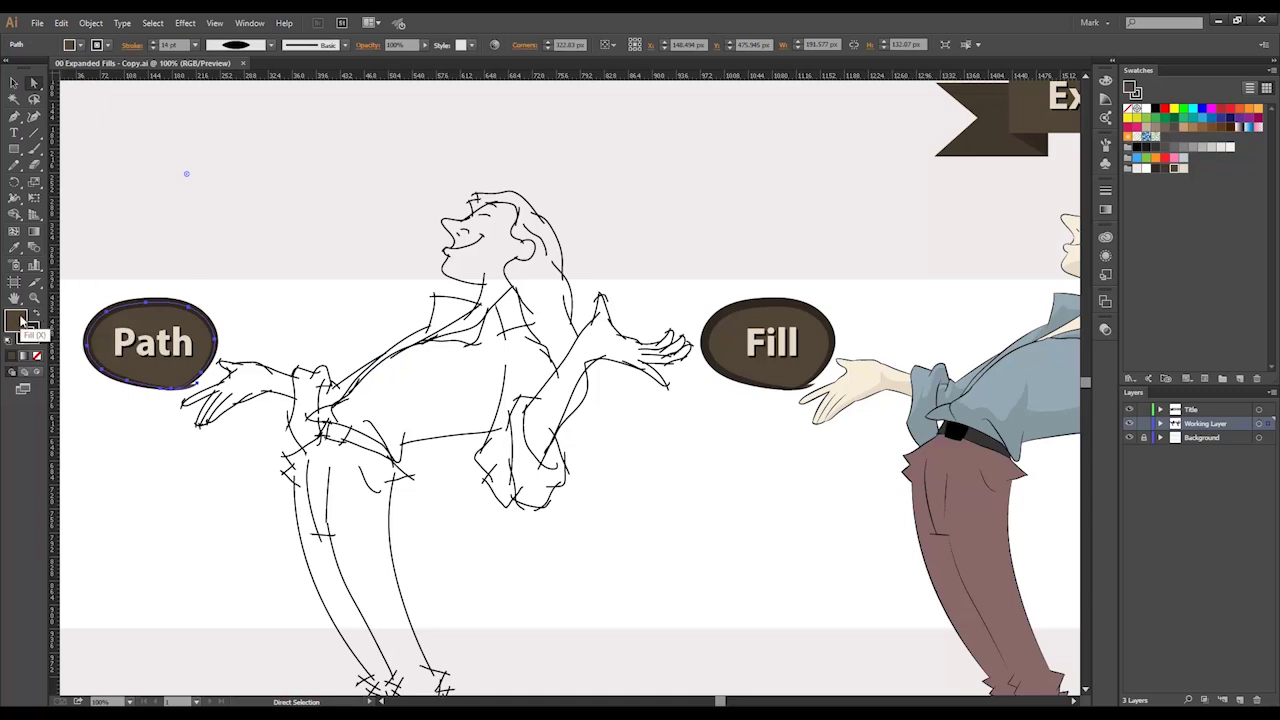
{"action": "left_click", "coordinate": [248, 326]}
Step: Select the upper wrist outline on the coloured figure's forearm to examine its anchor points
{"action": "key", "text": "space"}
{"action": "left_click_drag", "start_coordinate": [579, 344], "coordinate": [174, 334]}
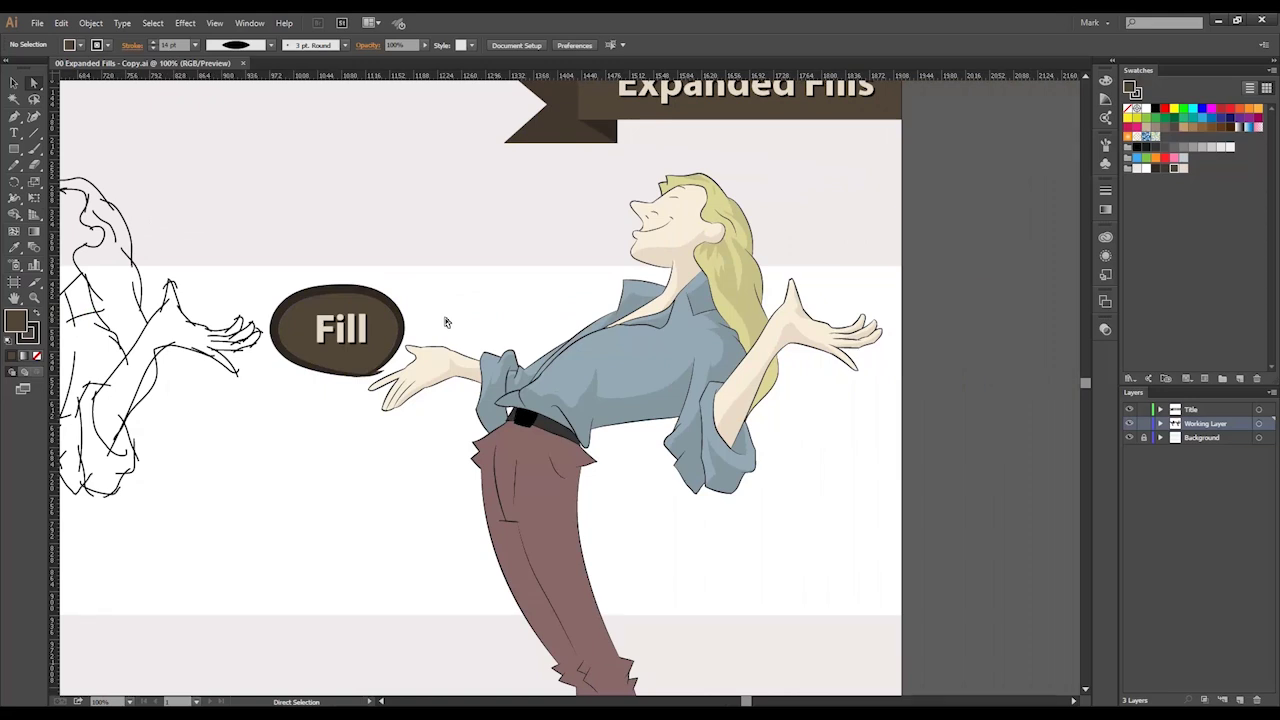
{"action": "key", "text": "z"}
{"action": "left_click_drag", "start_coordinate": [403, 312], "coordinate": [499, 393]}
{"action": "left_click_drag", "start_coordinate": [589, 380], "coordinate": [457, 360]}
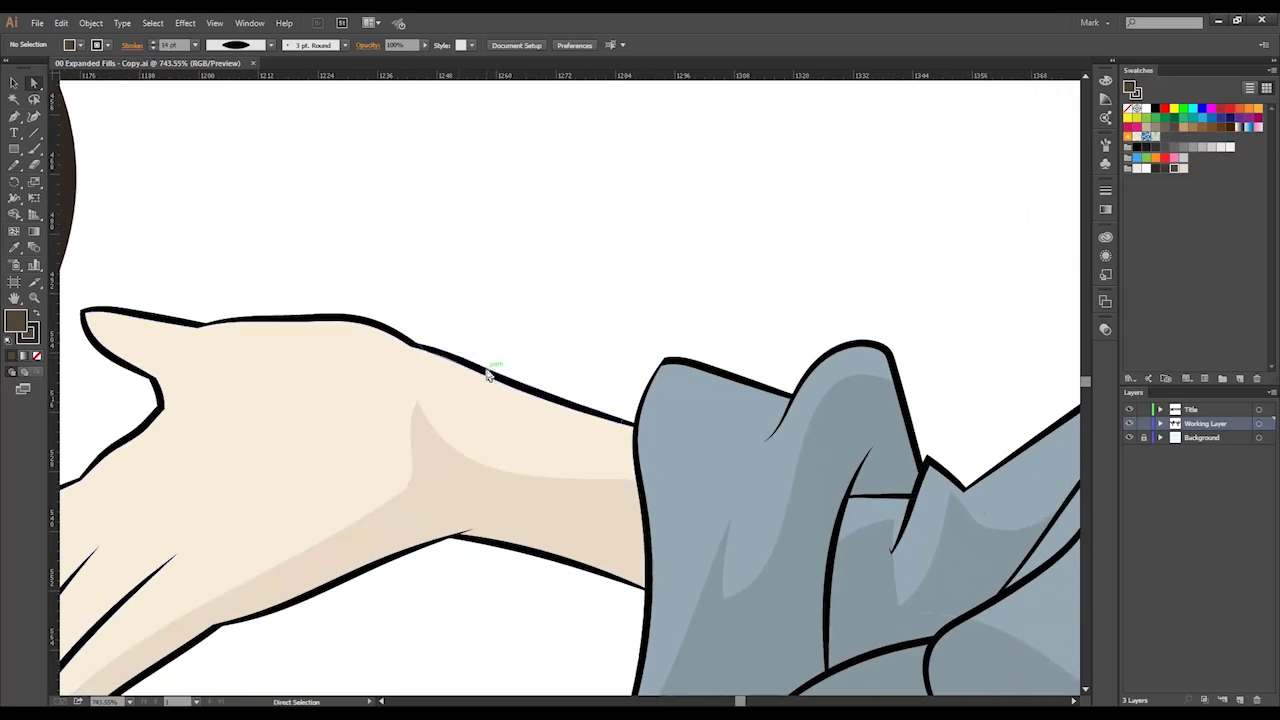
{"action": "left_click", "coordinate": [490, 376]}
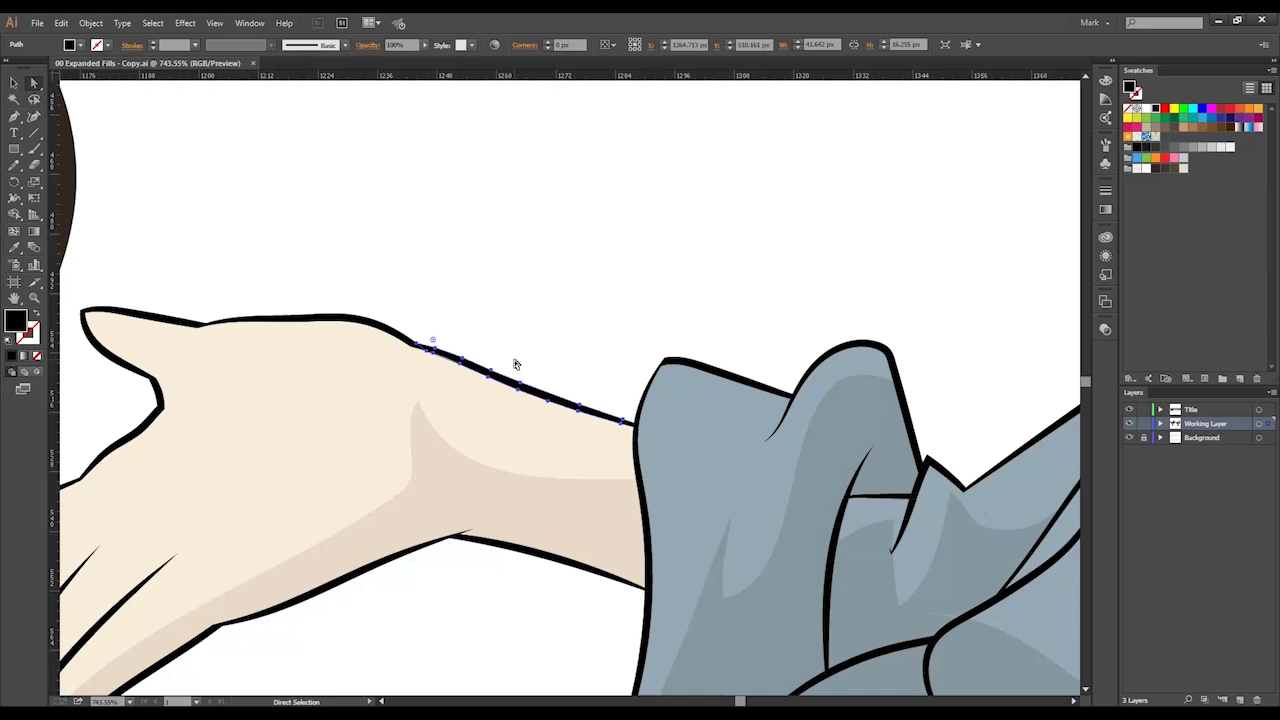
Step: Reshape the upper wrist line of the line-drawn figure into a raised bulge by moving its anchor points and handles
{"action": "key", "text": "ctrl+0"}
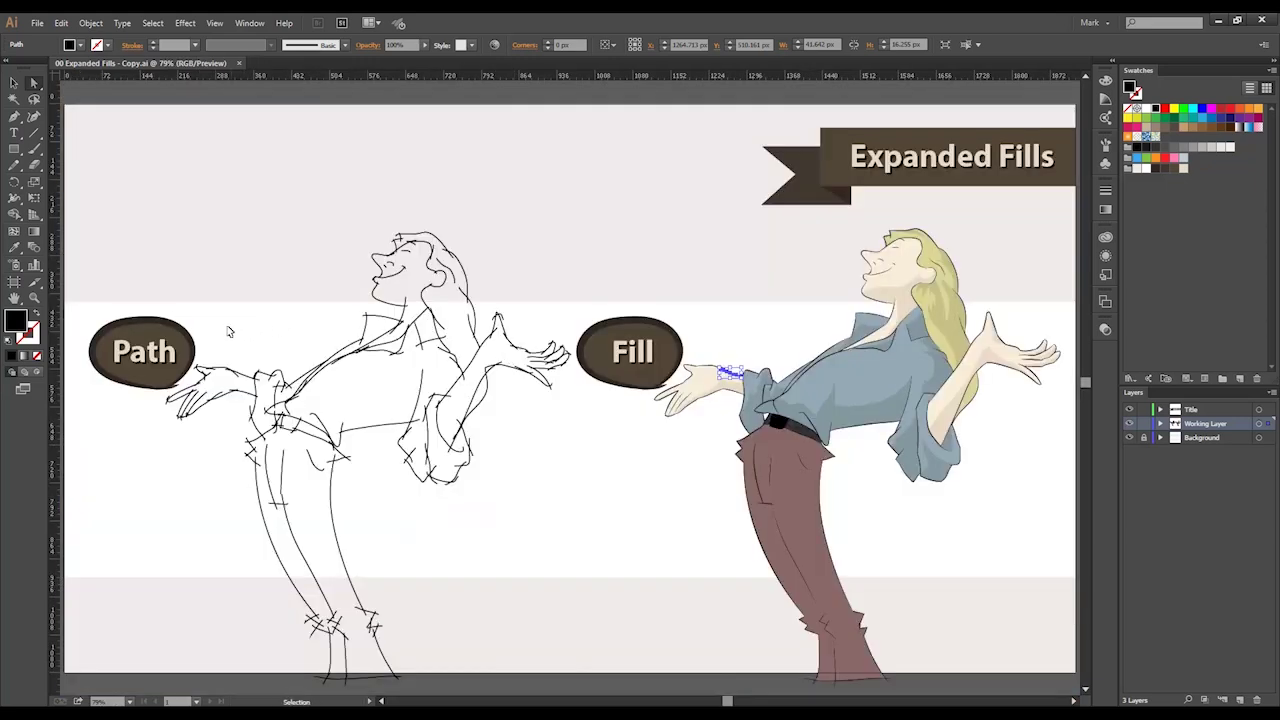
{"action": "mouse_move", "coordinate": [198, 322]}
{"action": "left_mouse_down"}
{"action": "mouse_move", "coordinate": [298, 388]}
{"action": "mouse_move", "coordinate": [285, 421]}
{"action": "left_mouse_up"}
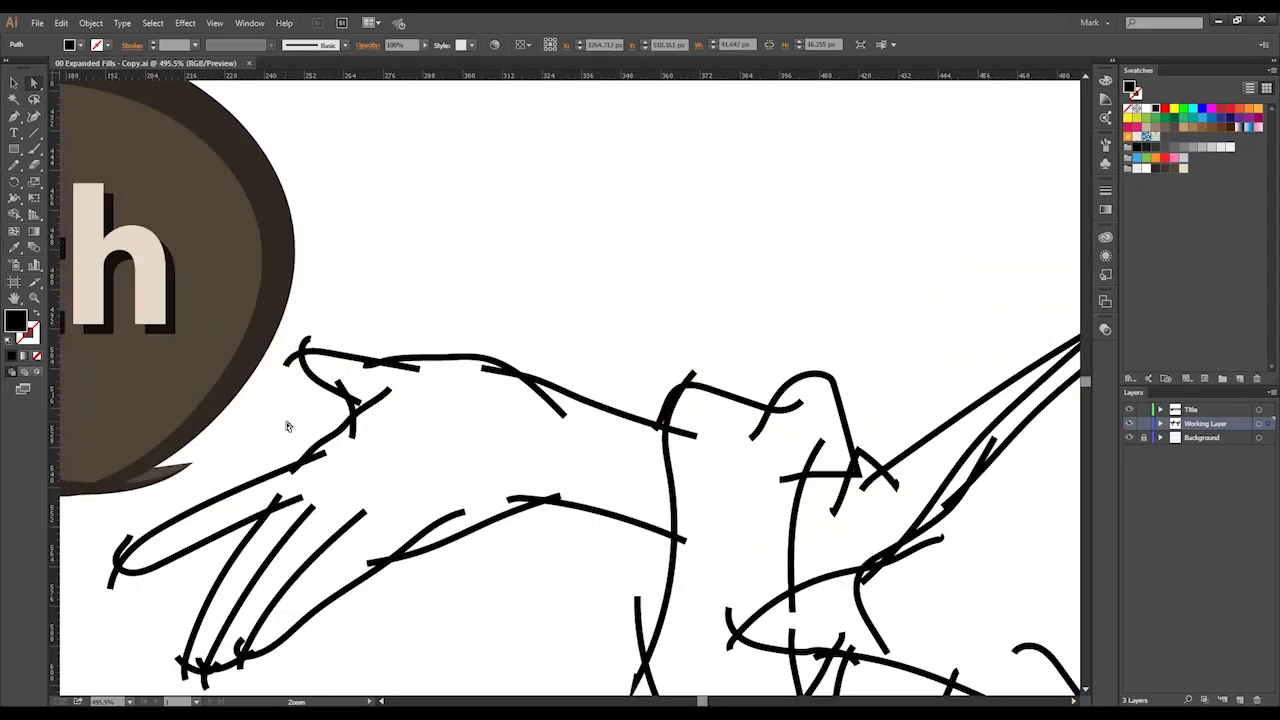
{"action": "key", "text": "a"}
{"action": "left_click", "coordinate": [596, 406]}
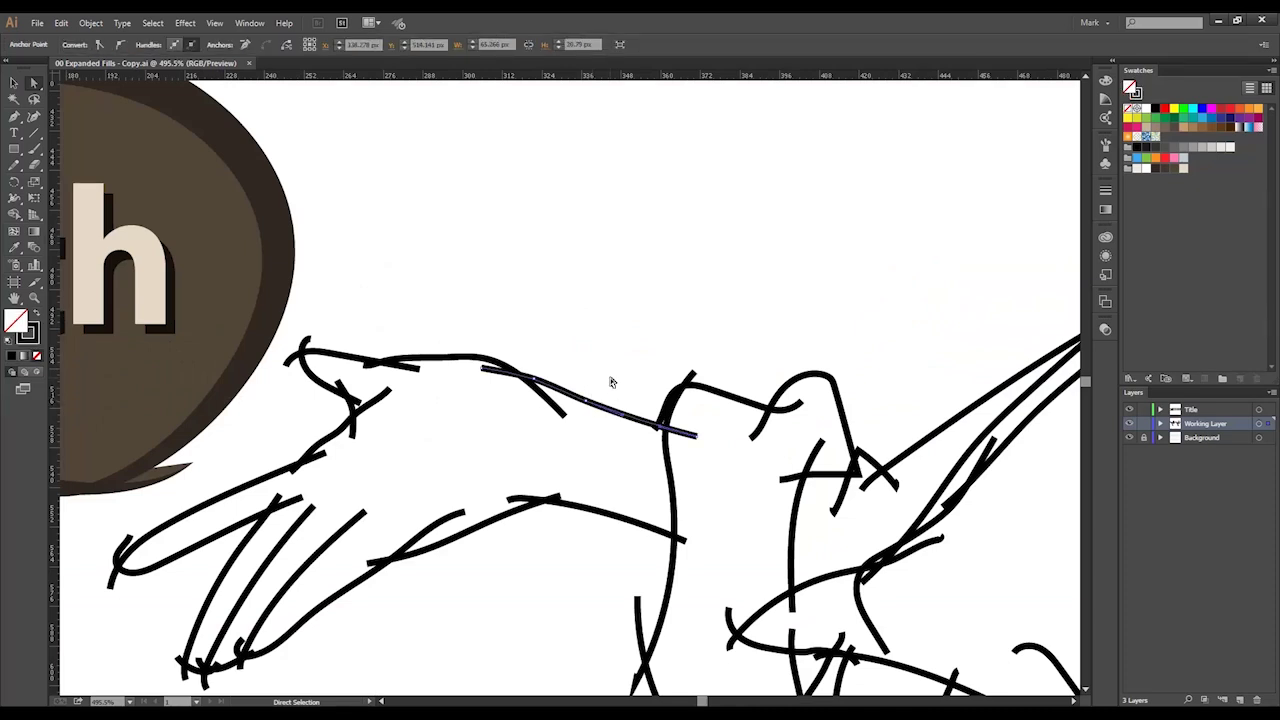
{"action": "left_click_drag", "start_coordinate": [533, 379], "coordinate": [518, 357]}
{"action": "left_click_drag", "start_coordinate": [588, 400], "coordinate": [621, 358]}
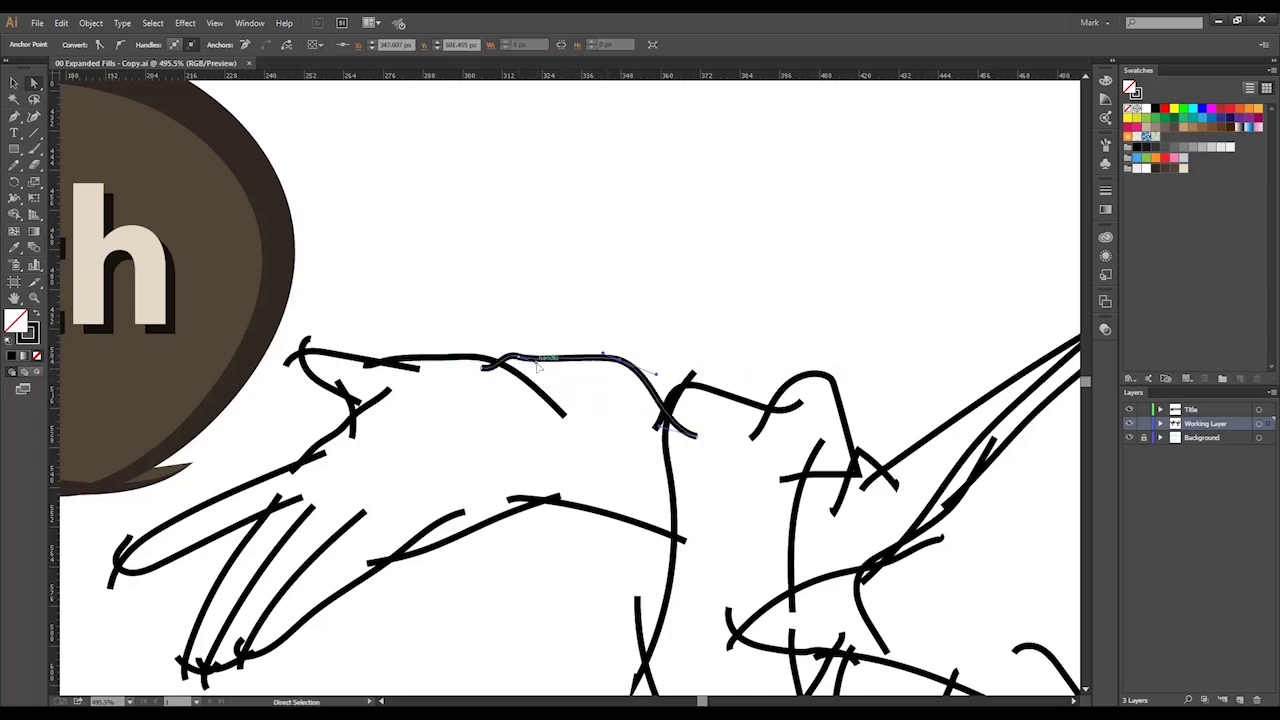
{"action": "left_click_drag", "start_coordinate": [566, 342], "coordinate": [571, 339]}
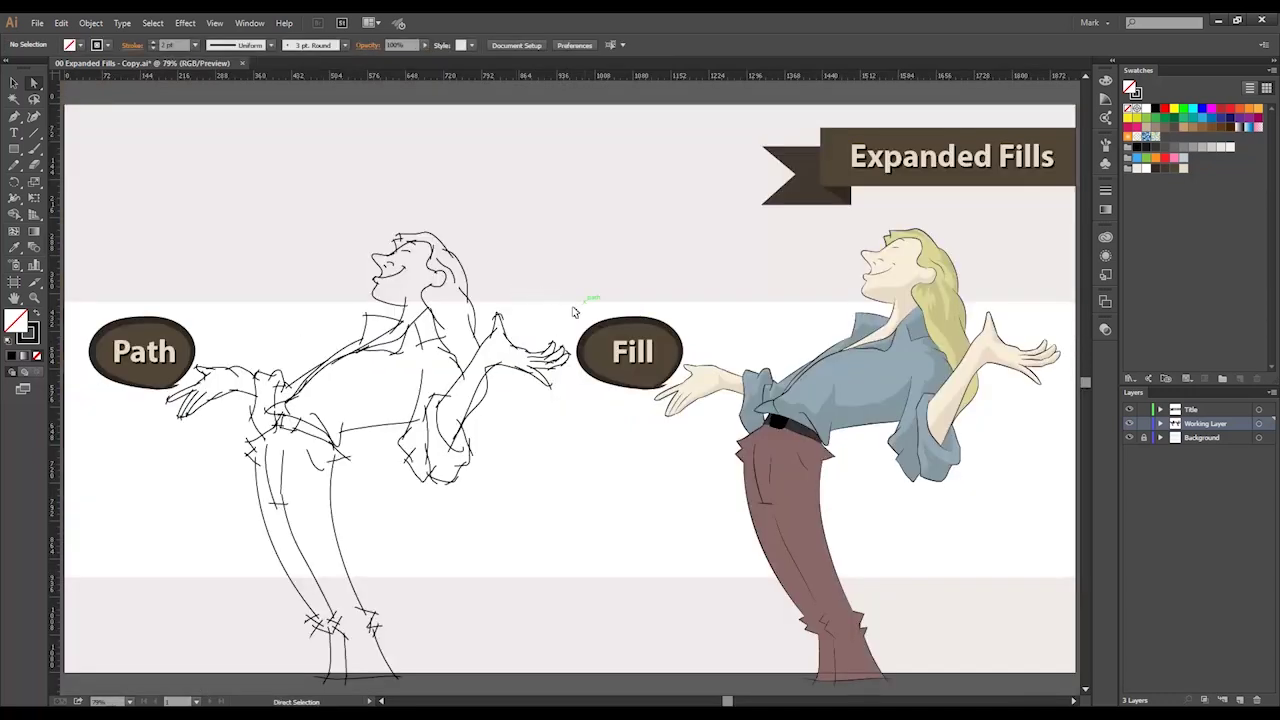
Step: Pull anchor points of the coloured figure's upper wrist outline upward to distort it, and deselect
{"action": "left_click_drag", "start_coordinate": [694, 341], "coordinate": [766, 414]}
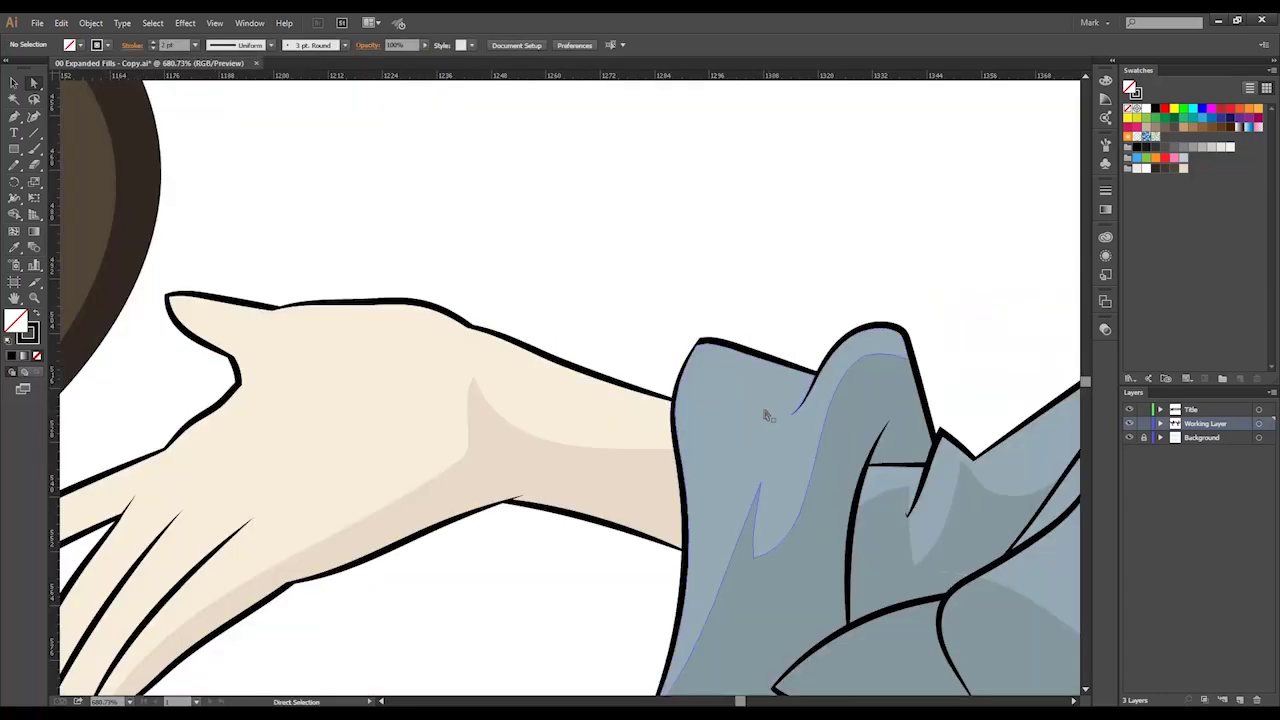
{"action": "left_click", "coordinate": [557, 359]}
{"action": "mouse_move", "coordinate": [509, 325]}
{"action": "left_mouse_down"}
{"action": "mouse_move", "coordinate": [517, 357]}
{"action": "mouse_move", "coordinate": [586, 382]}
{"action": "left_mouse_up"}
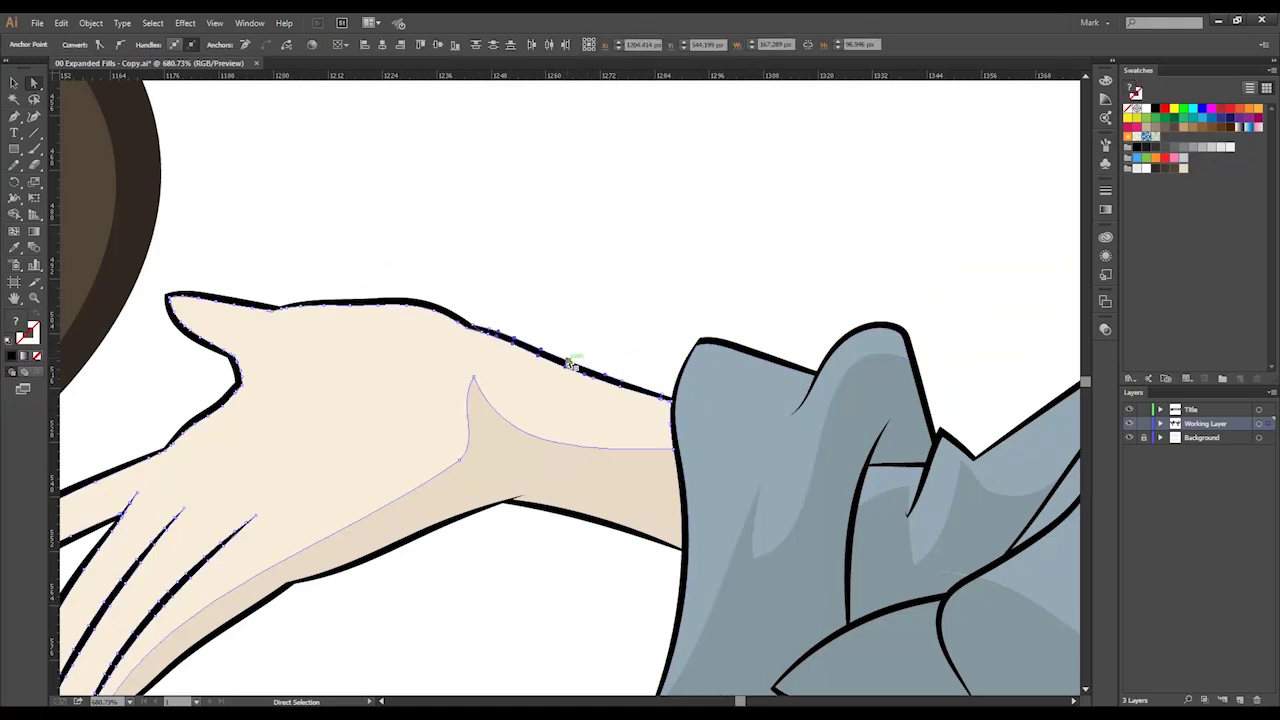
{"action": "left_click", "coordinate": [570, 363]}
{"action": "mouse_move", "coordinate": [570, 364]}
{"action": "left_mouse_down"}
{"action": "mouse_move", "coordinate": [569, 351]}
{"action": "mouse_move", "coordinate": [524, 336]}
{"action": "mouse_move", "coordinate": [537, 365]}
{"action": "mouse_move", "coordinate": [546, 337]}
{"action": "mouse_move", "coordinate": [523, 349]}
{"action": "mouse_move", "coordinate": [514, 334]}
{"action": "mouse_move", "coordinate": [570, 368]}
{"action": "mouse_move", "coordinate": [550, 345]}
{"action": "mouse_move", "coordinate": [586, 360]}
{"action": "mouse_move", "coordinate": [586, 337]}
{"action": "mouse_move", "coordinate": [541, 341]}
{"action": "mouse_move", "coordinate": [545, 318]}
{"action": "left_mouse_up"}
{"action": "left_click", "coordinate": [601, 325]}
{"action": "key", "text": "ctrl+0"}
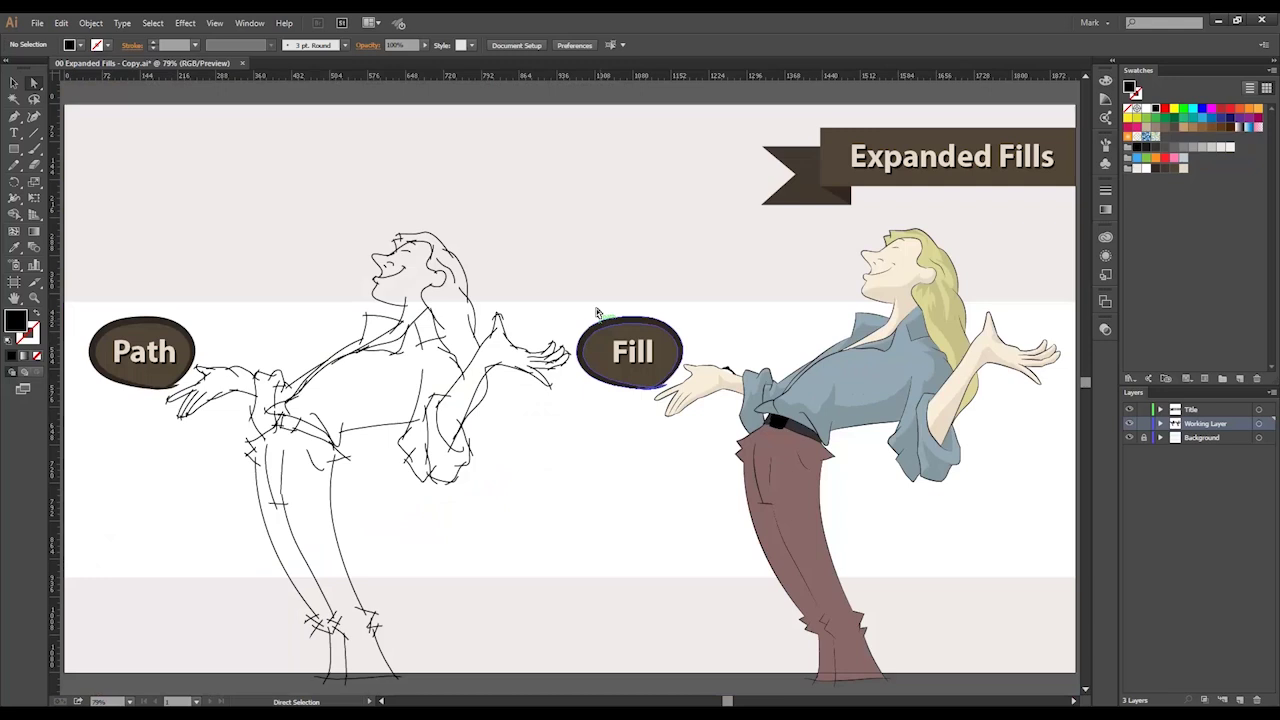
Step: Compare the reshaped wrist line of the line drawing with the coloured figure's distorted outline, selecting that outline
{"action": "left_click_drag", "start_coordinate": [224, 354], "coordinate": [284, 408]}
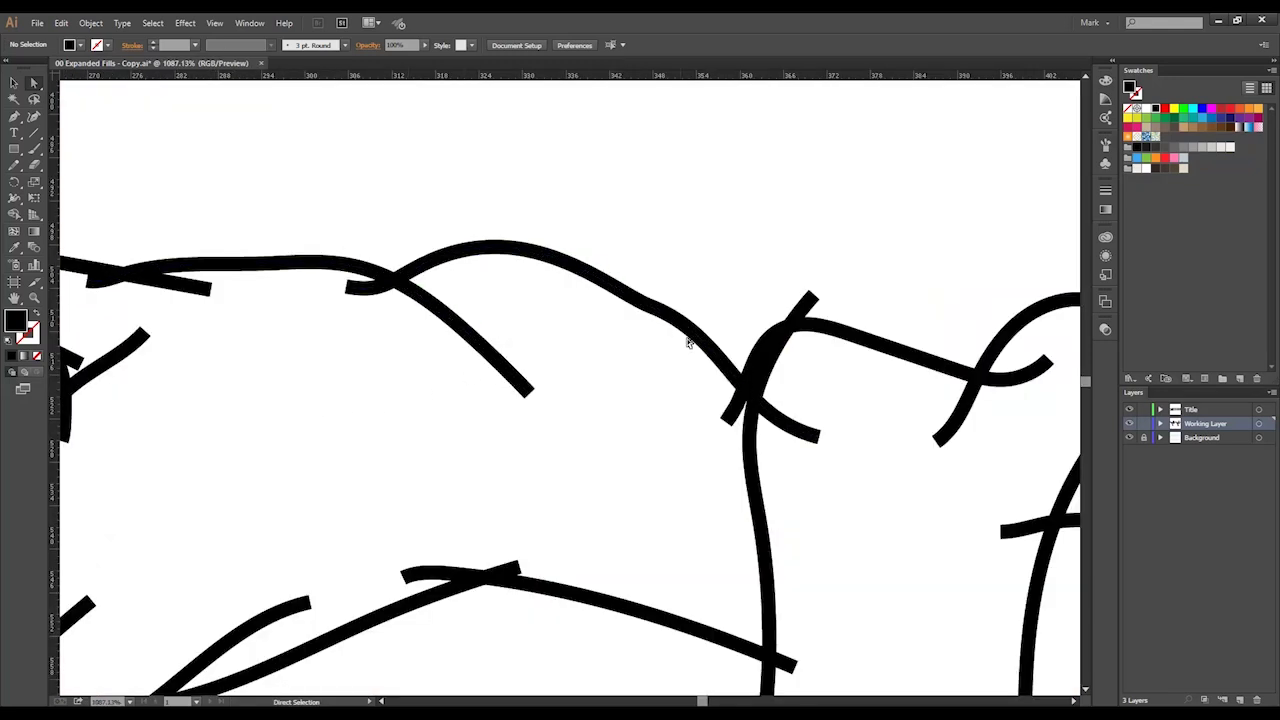
{"action": "key", "text": "ctrl+0"}
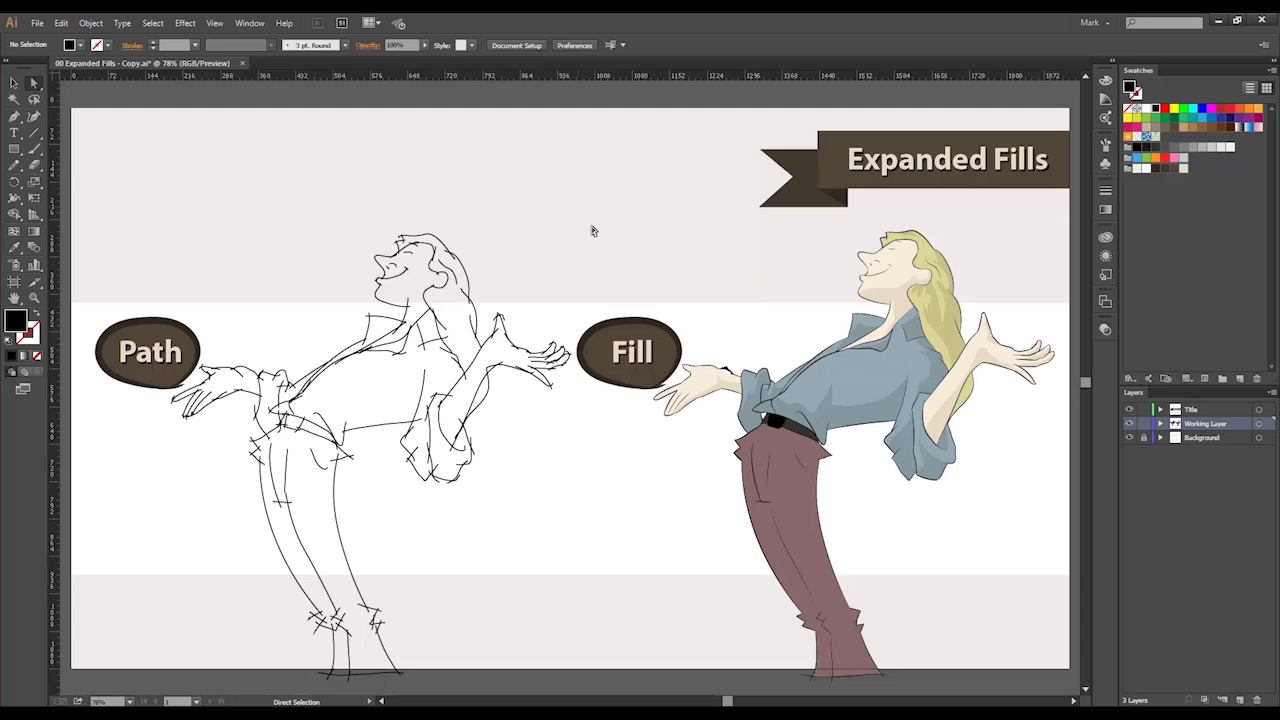
{"action": "key", "text": "ctrl+space"}
{"action": "left_click_drag", "start_coordinate": [703, 353], "coordinate": [760, 392]}
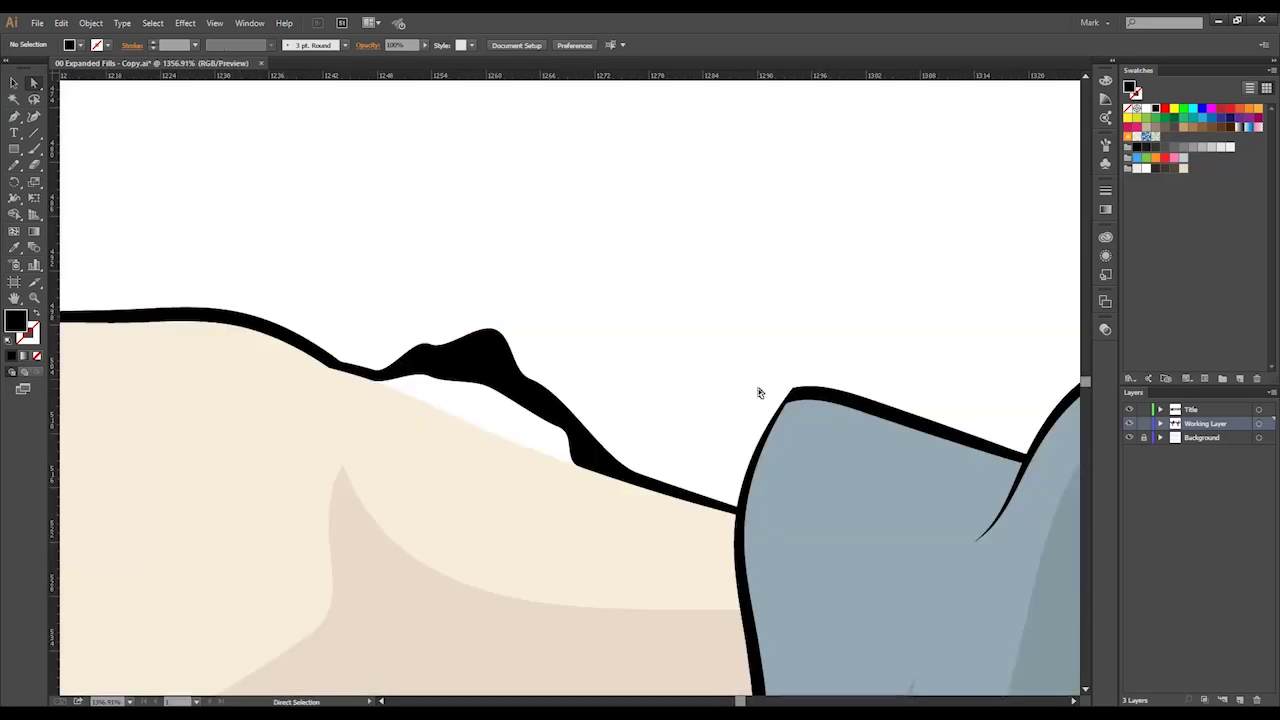
{"action": "left_click", "coordinate": [474, 367]}
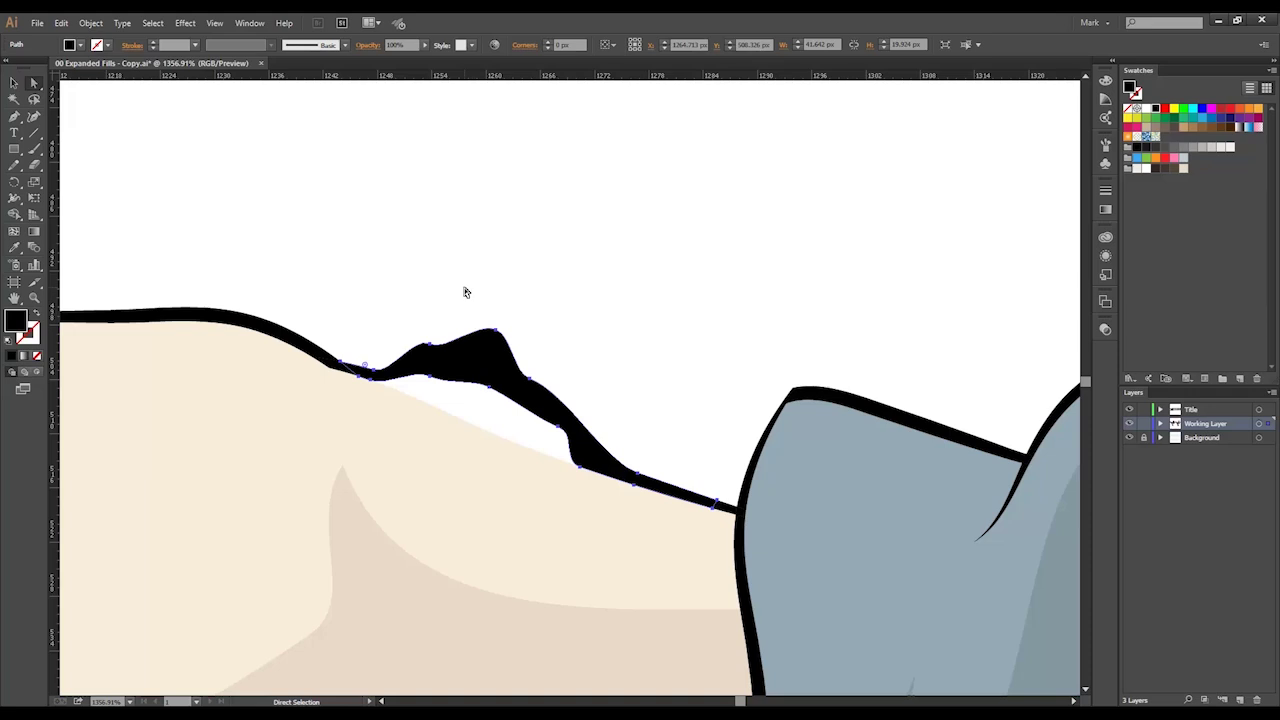
{"action": "key", "text": "ctrl+0"}
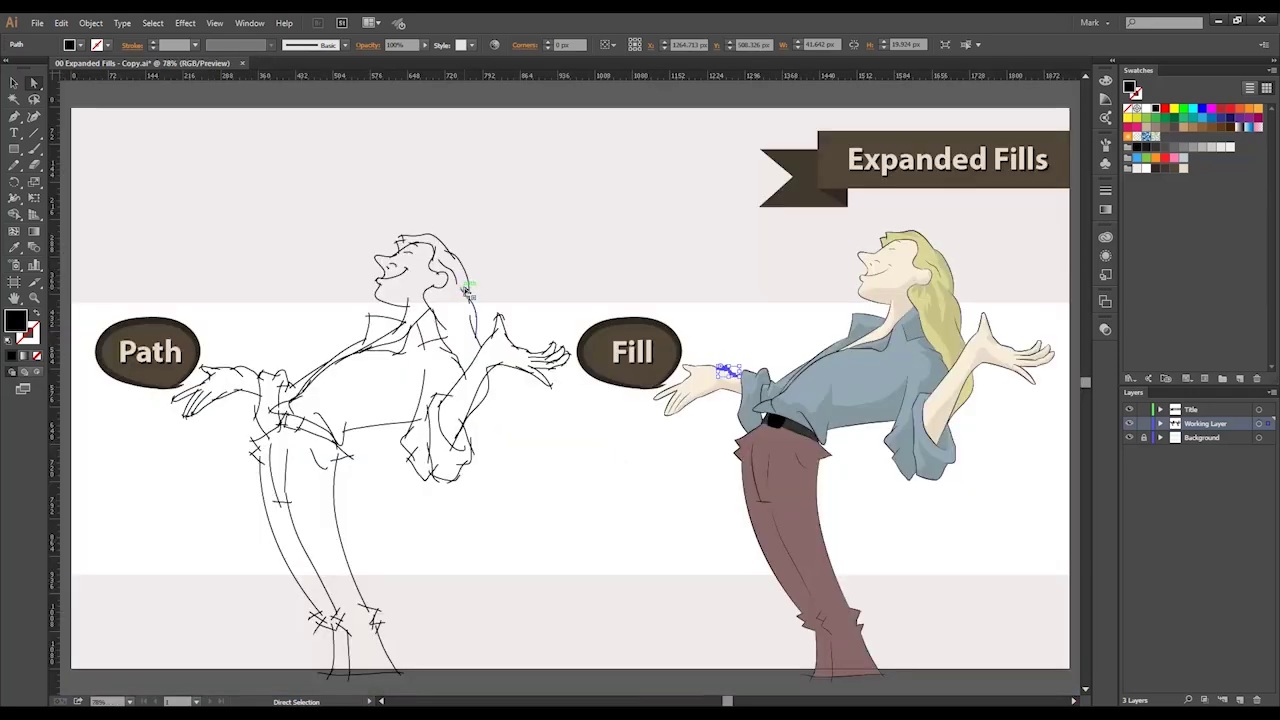
Step: Look over the line-drawn and coloured figures, and deselect the distorted wrist outline
{"action": "key", "text": "z"}
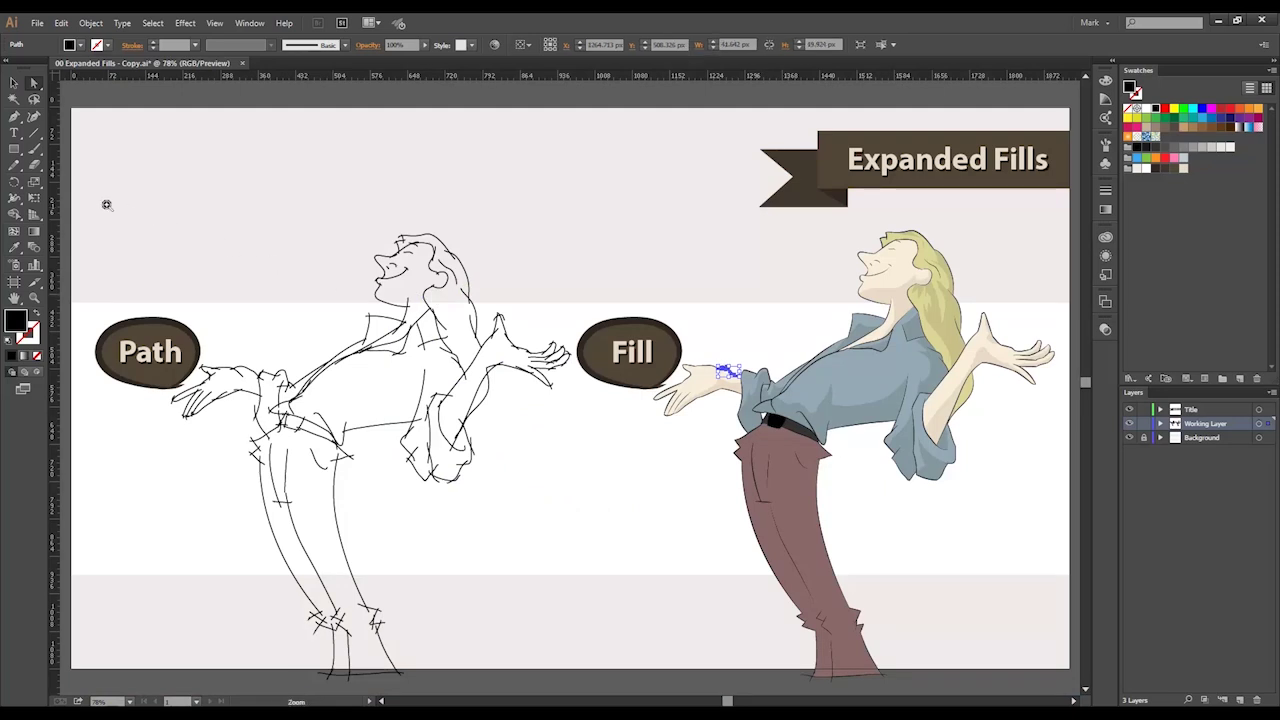
{"action": "mouse_move", "coordinate": [153, 311]}
{"action": "left_mouse_down"}
{"action": "mouse_move", "coordinate": [362, 580]}
{"action": "mouse_move", "coordinate": [502, 668]}
{"action": "mouse_move", "coordinate": [538, 658]}
{"action": "left_mouse_up"}
{"action": "key", "text": "space"}
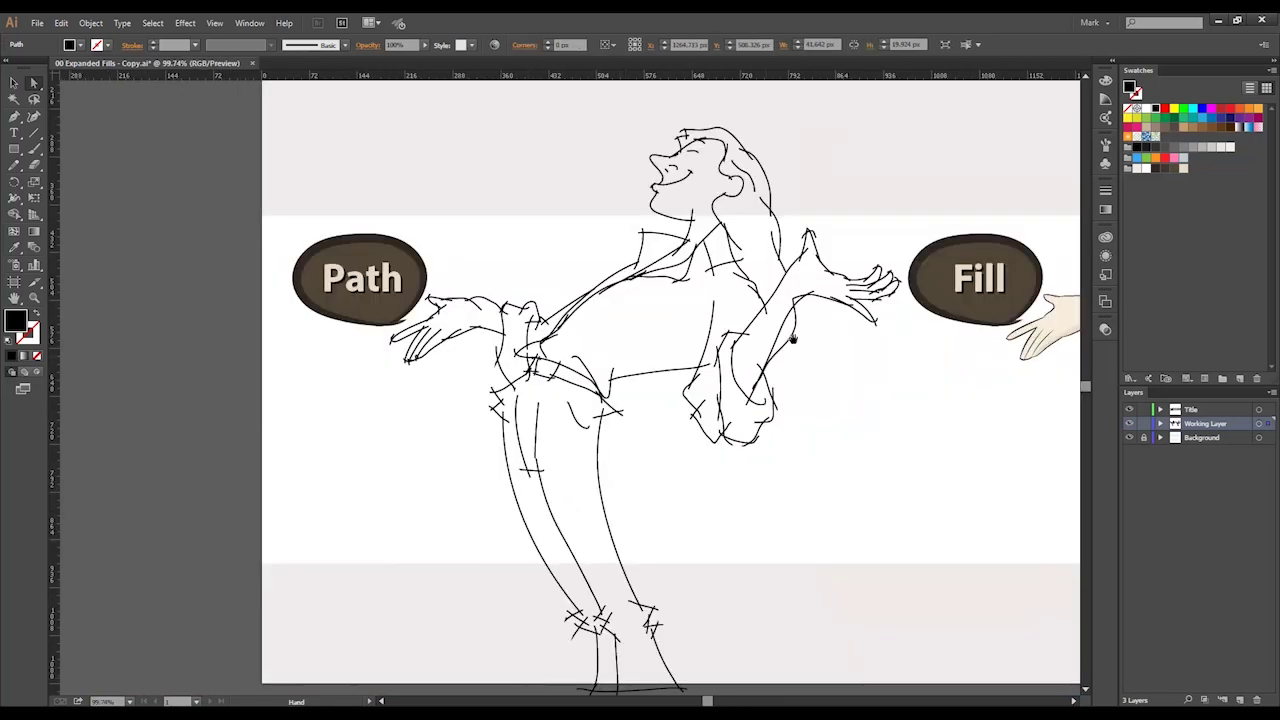
{"action": "left_click_drag", "start_coordinate": [704, 316], "coordinate": [154, 323]}
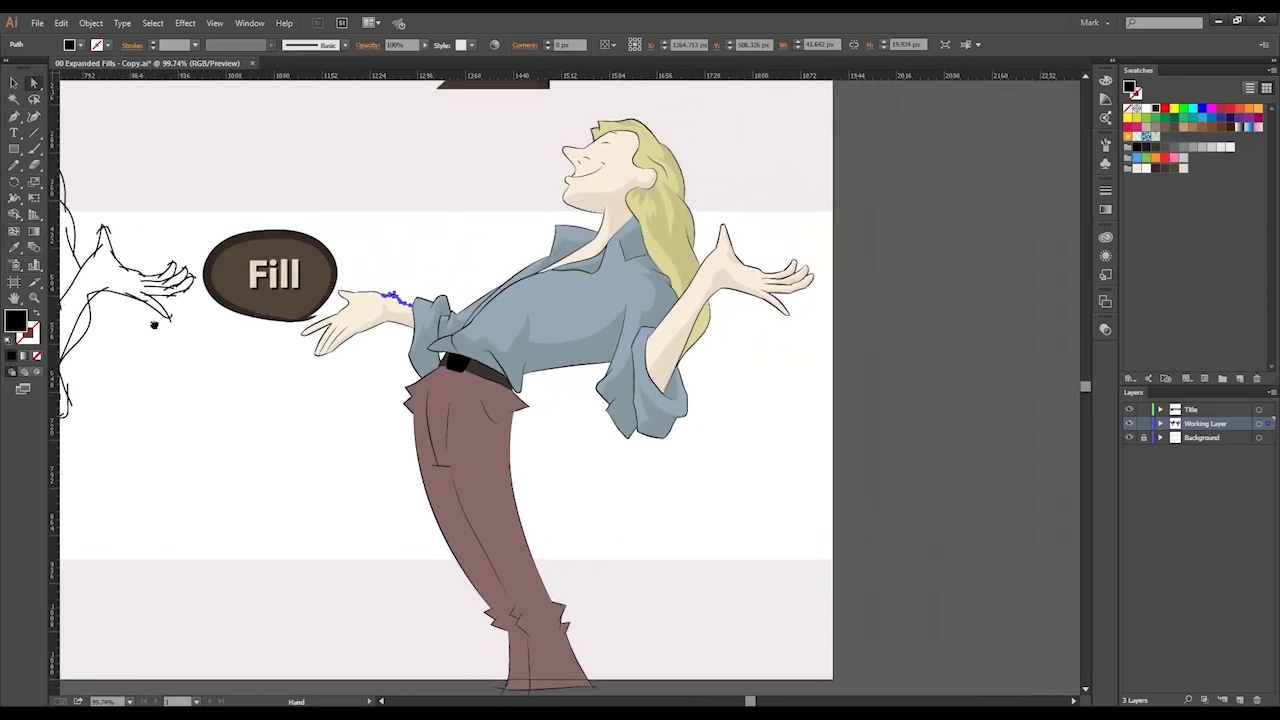
{"action": "key", "text": "a"}
{"action": "left_click", "coordinate": [257, 248]}
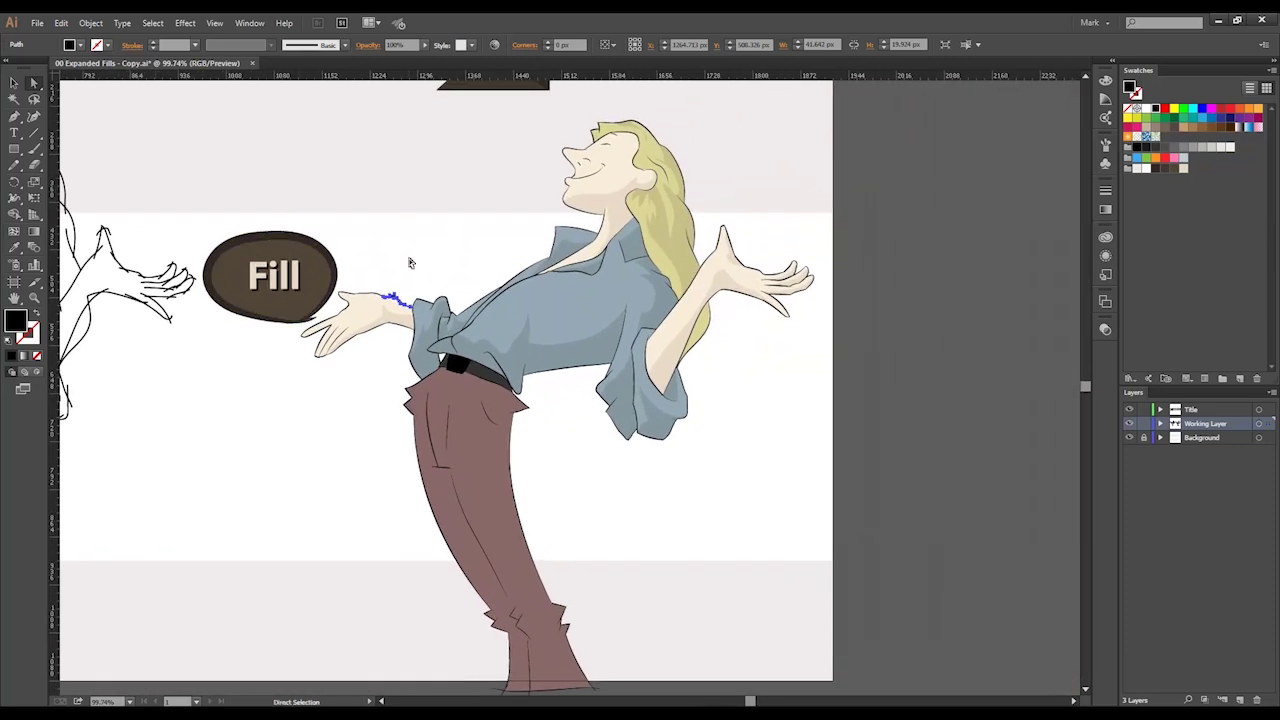
{"action": "left_click", "coordinate": [409, 262]}
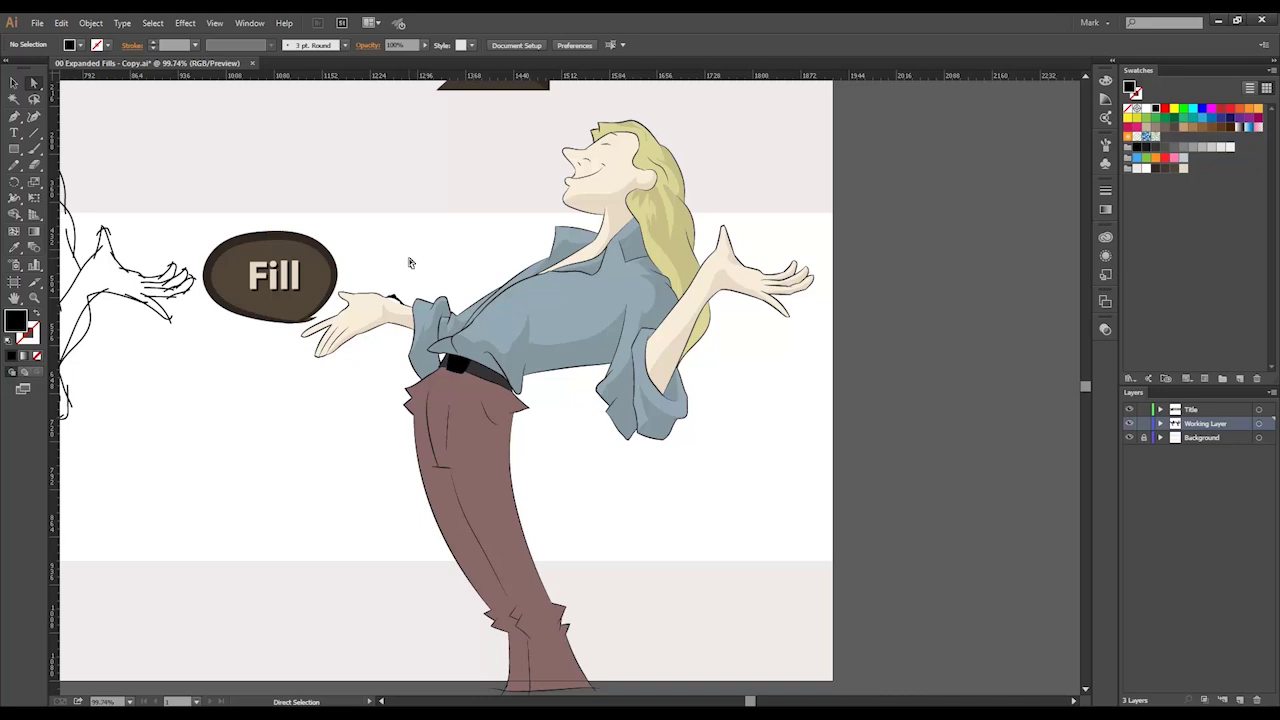
Step: Examine the Path badge up close, selecting its stroked oval to display the anchor points
{"action": "key", "text": "v"}
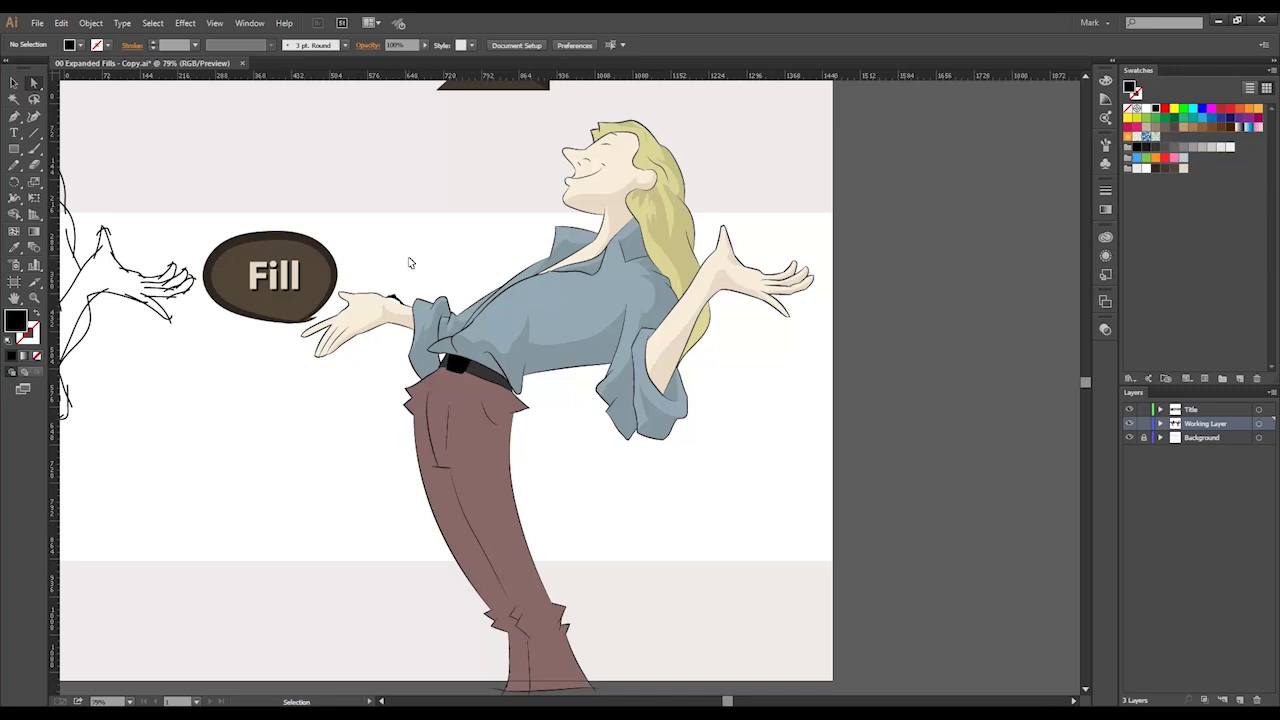
{"action": "key", "text": "ctrl+0"}
{"action": "key", "text": "z"}
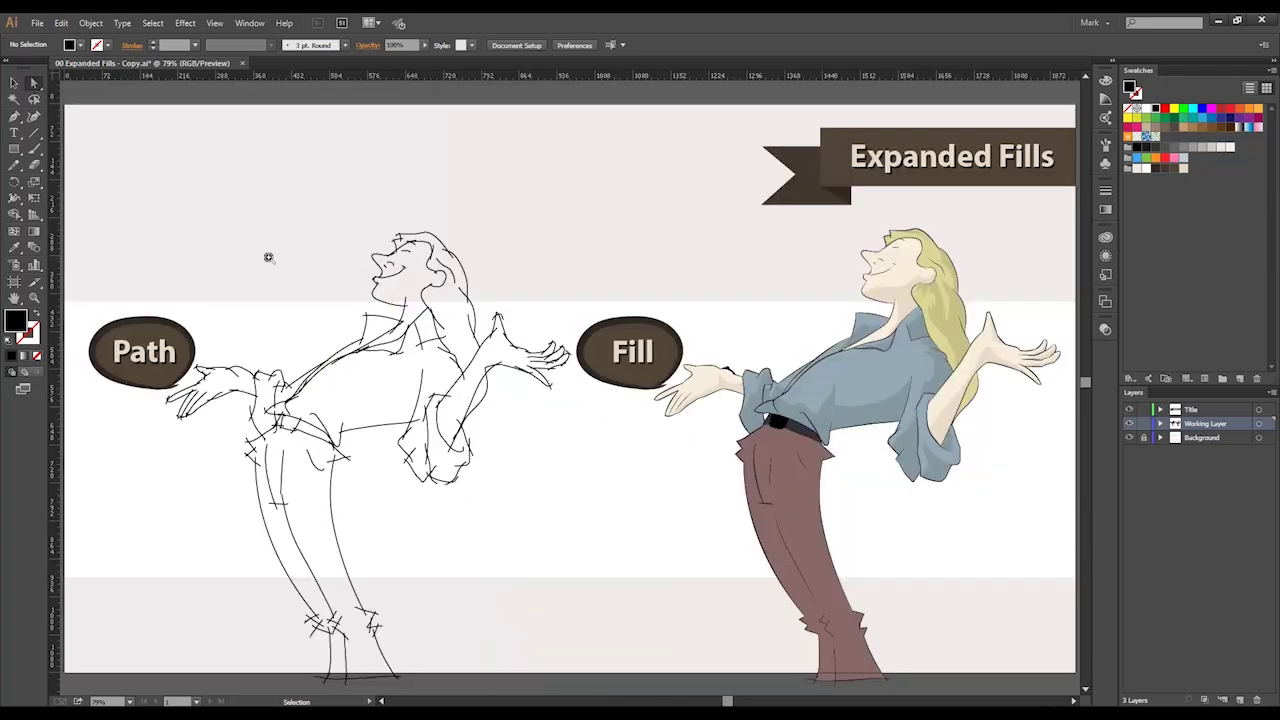
{"action": "left_click_drag", "start_coordinate": [89, 297], "coordinate": [244, 434]}
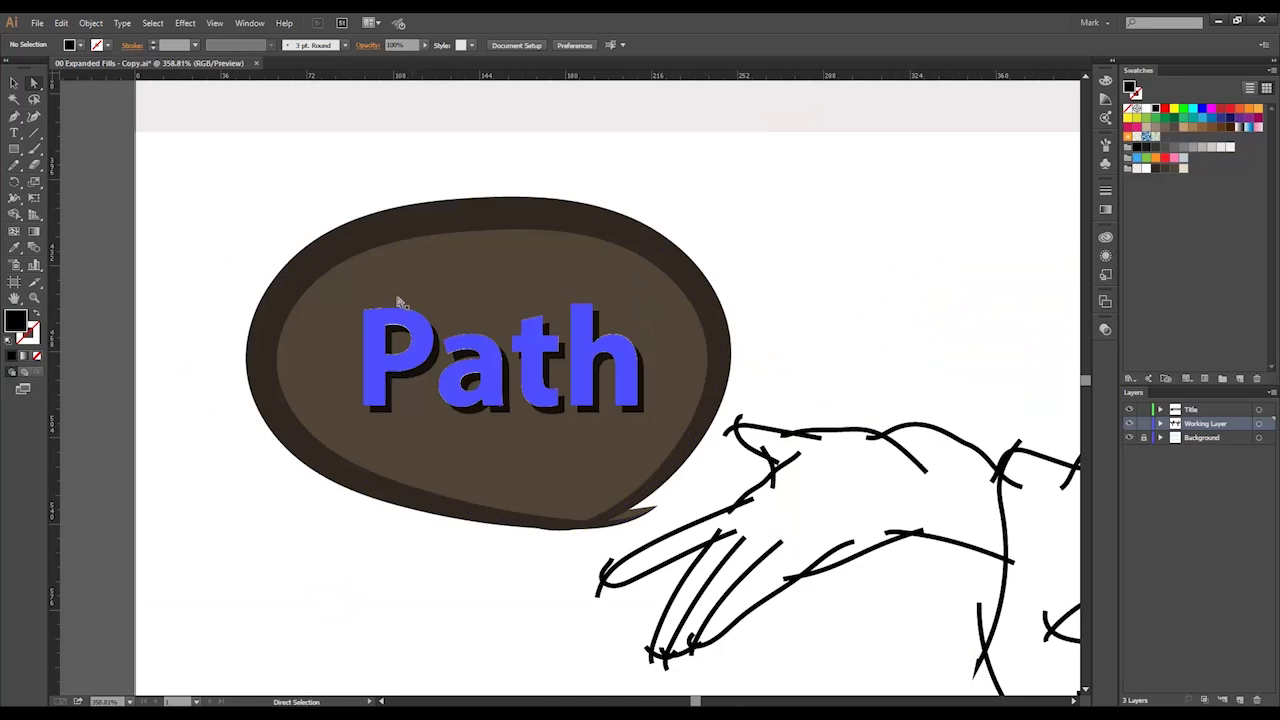
{"action": "left_click", "coordinate": [320, 259]}
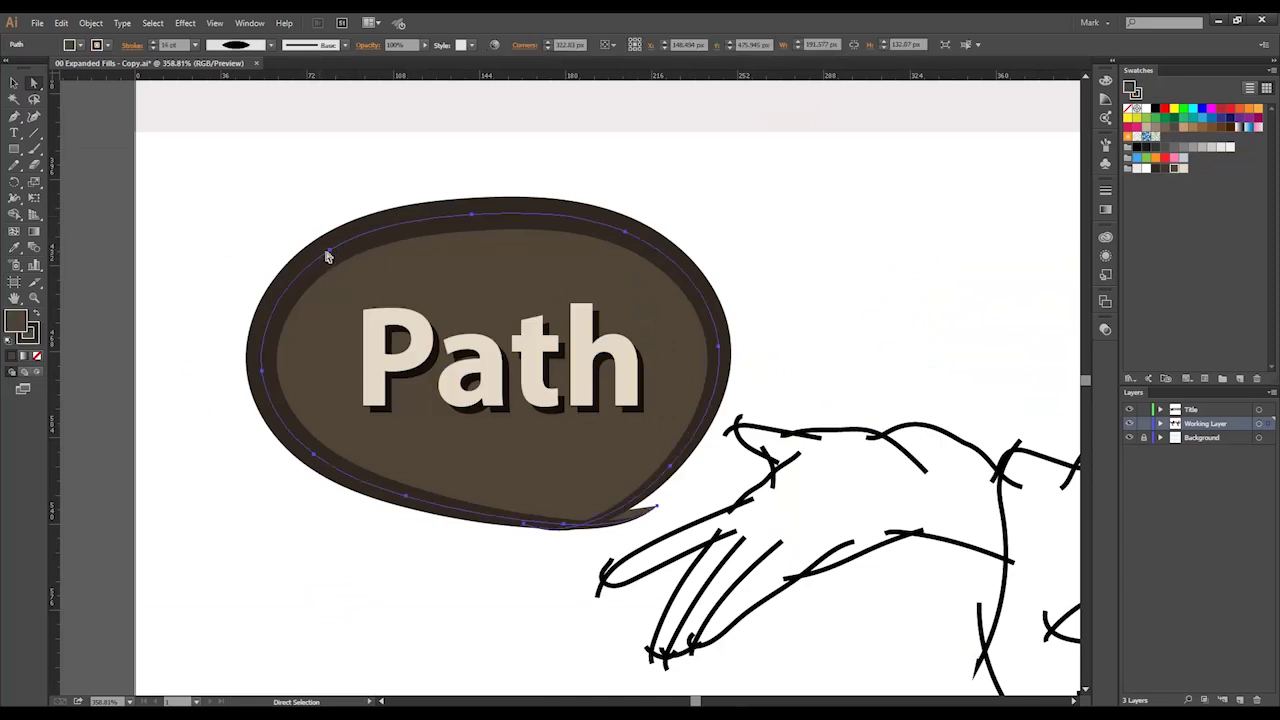
Step: Examine the Fill badge's expanded outline, selecting its dark border to display the anchor points
{"action": "key", "text": "space"}
{"action": "mouse_move", "coordinate": [778, 334]}
{"action": "left_mouse_down"}
{"action": "mouse_move", "coordinate": [391, 363]}
{"action": "mouse_move", "coordinate": [193, 350]}
{"action": "left_mouse_up"}
{"action": "left_click_drag", "start_coordinate": [815, 347], "coordinate": [141, 333]}
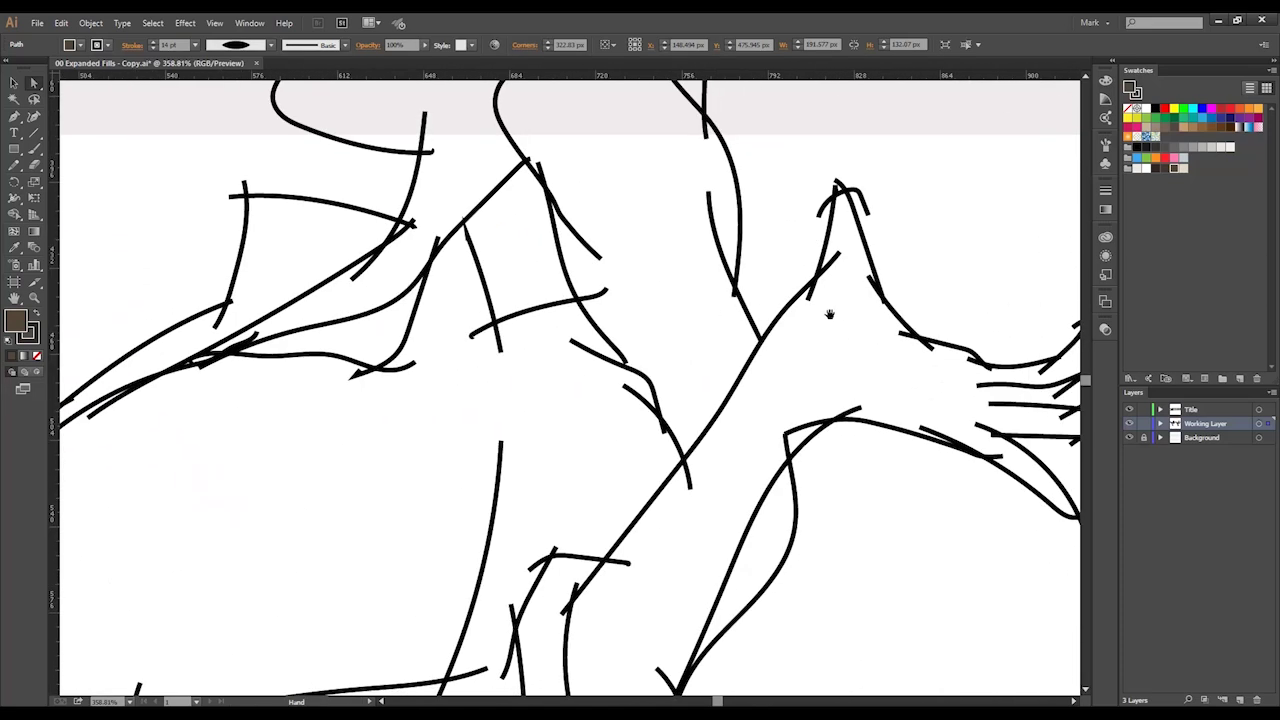
{"action": "left_click_drag", "start_coordinate": [852, 277], "coordinate": [168, 317]}
{"action": "left_click_drag", "start_coordinate": [655, 278], "coordinate": [500, 249]}
{"action": "left_click", "coordinate": [480, 250]}
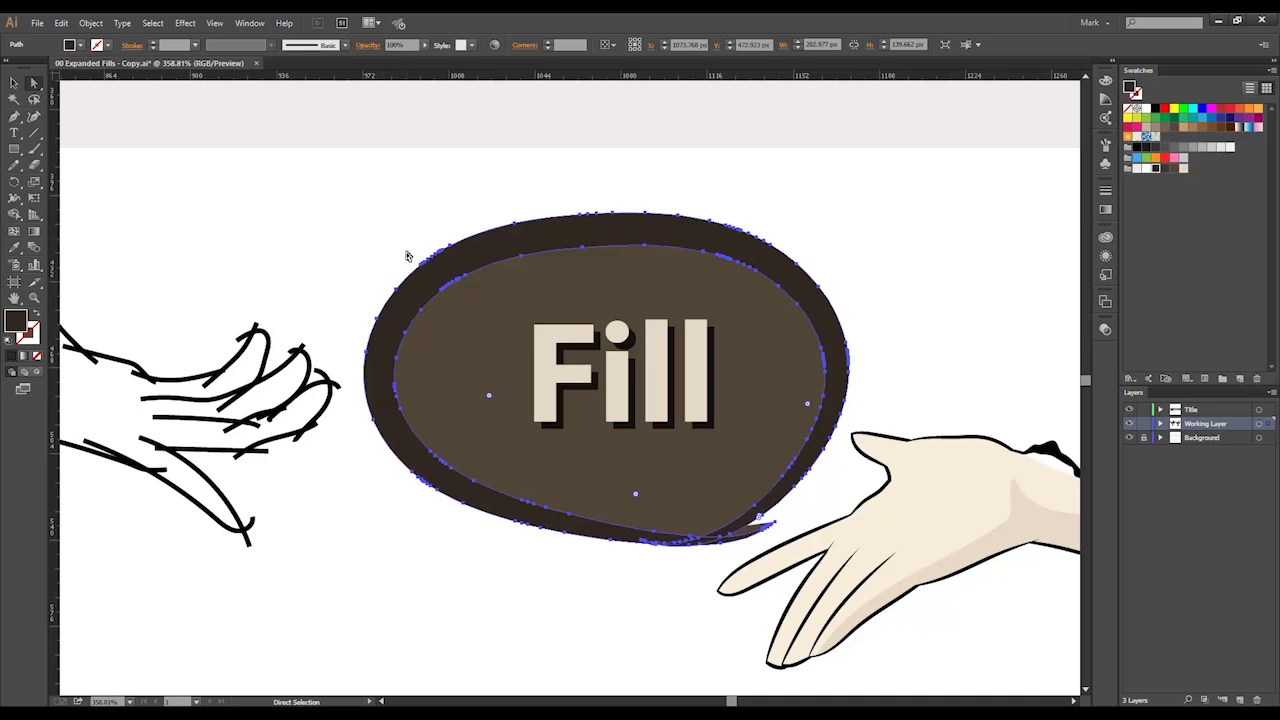
Step: Move the Fill badge's dark border and brown oval apart as separate shapes, and undo both moves
{"action": "left_click_drag", "start_coordinate": [588, 235], "coordinate": [894, 134]}
{"action": "left_click_drag", "start_coordinate": [598, 292], "coordinate": [479, 449]}
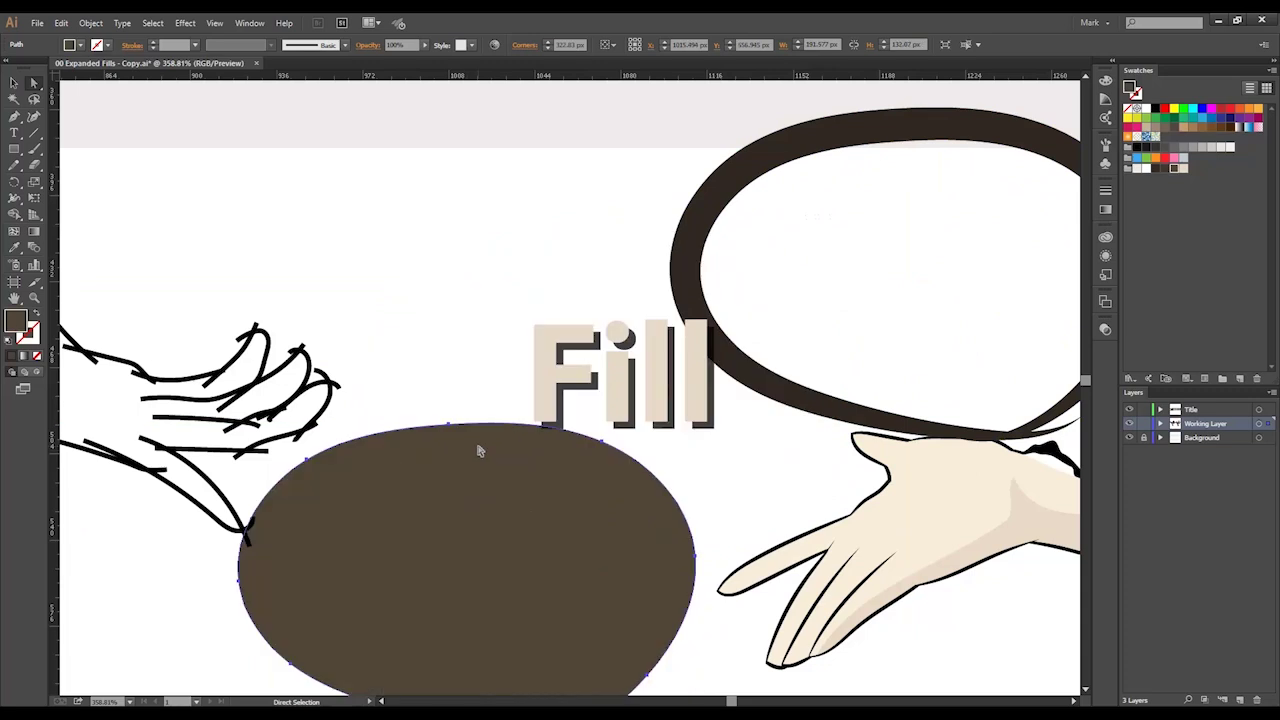
{"action": "key", "text": "z"}
{"action": "left_click", "coordinate": [720, 390], "text": "alt"}
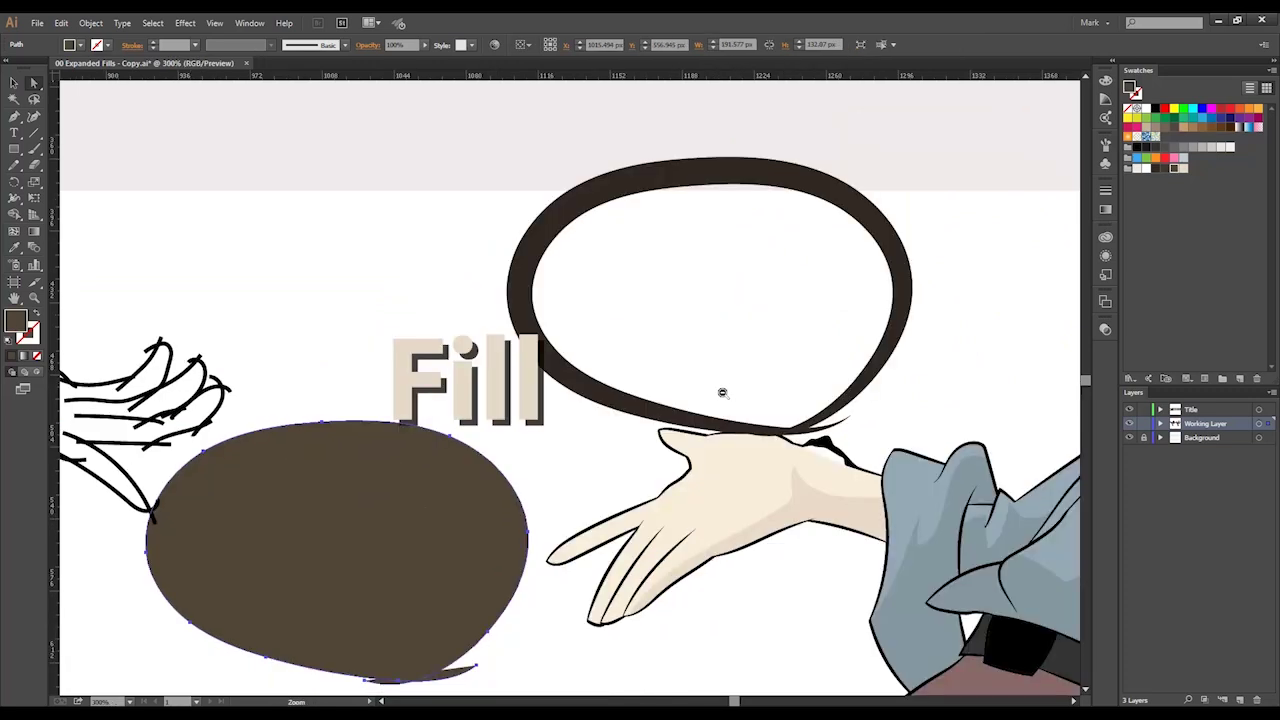
{"action": "left_click_drag", "start_coordinate": [604, 436], "coordinate": [646, 380]}
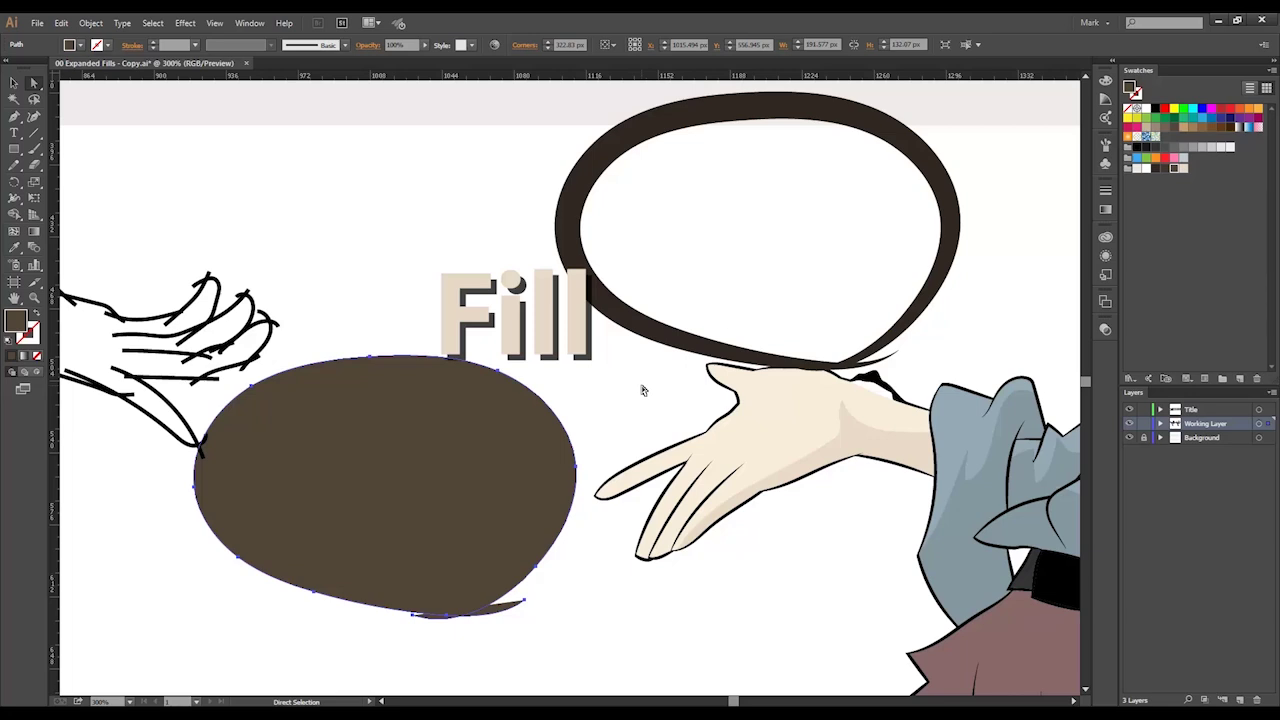
{"action": "key", "text": "ctrl+z"}
{"action": "key", "text": "ctrl+z"}
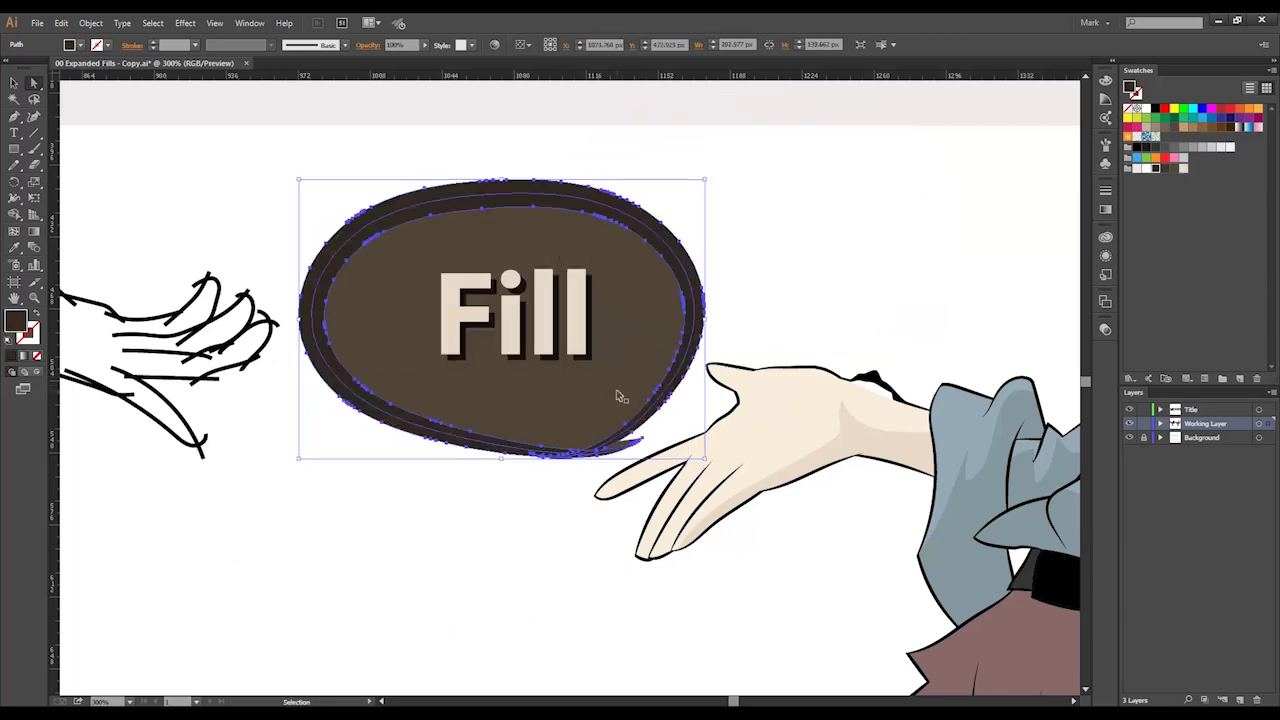
Step: Give only the Fill badge's dark border a 4 pt black stroke, and deselect it
{"action": "left_click", "coordinate": [392, 217], "text": "shift"}
{"action": "left_click", "coordinate": [194, 45]}
{"action": "left_click", "coordinate": [217, 123]}
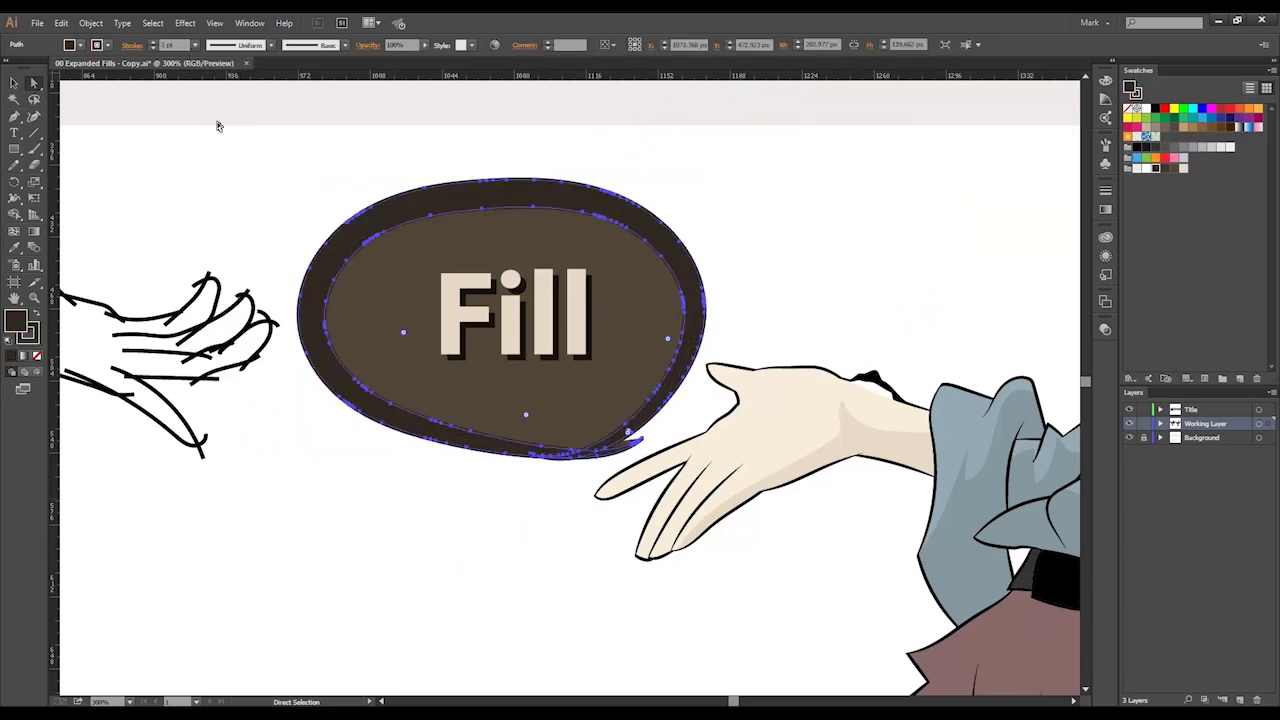
{"action": "left_click", "coordinate": [108, 45]}
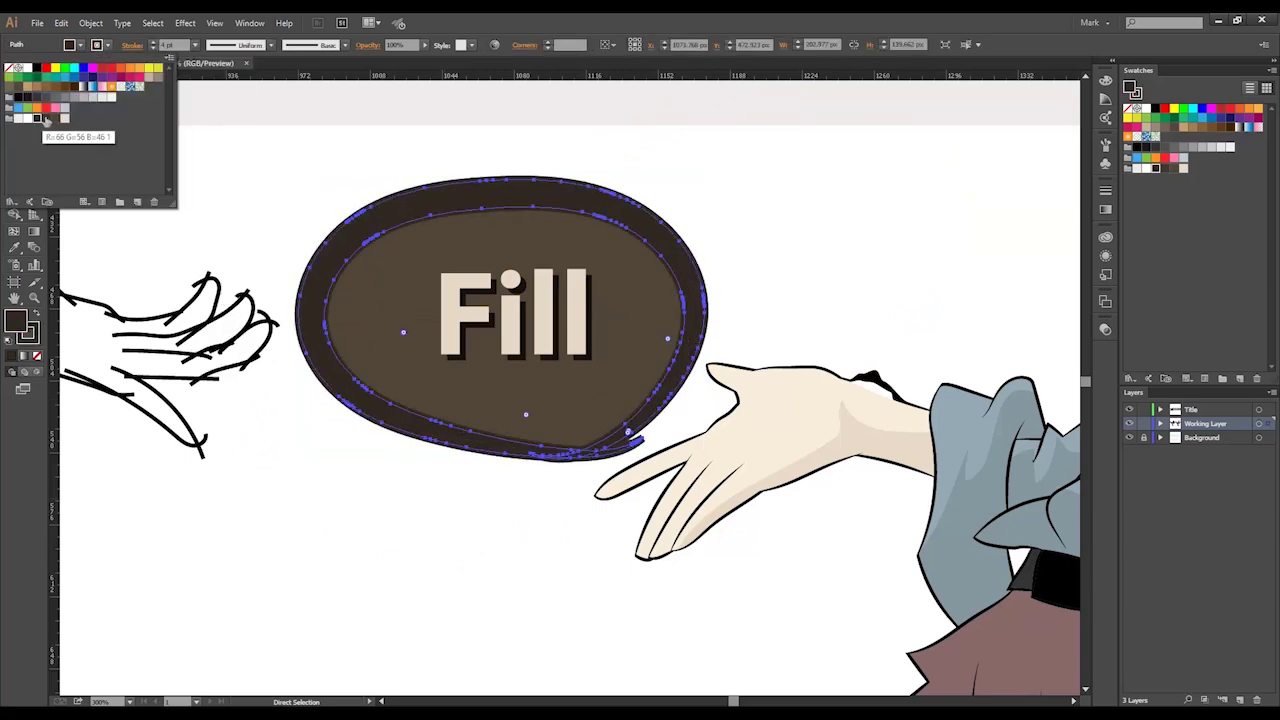
{"action": "left_click", "coordinate": [351, 174]}
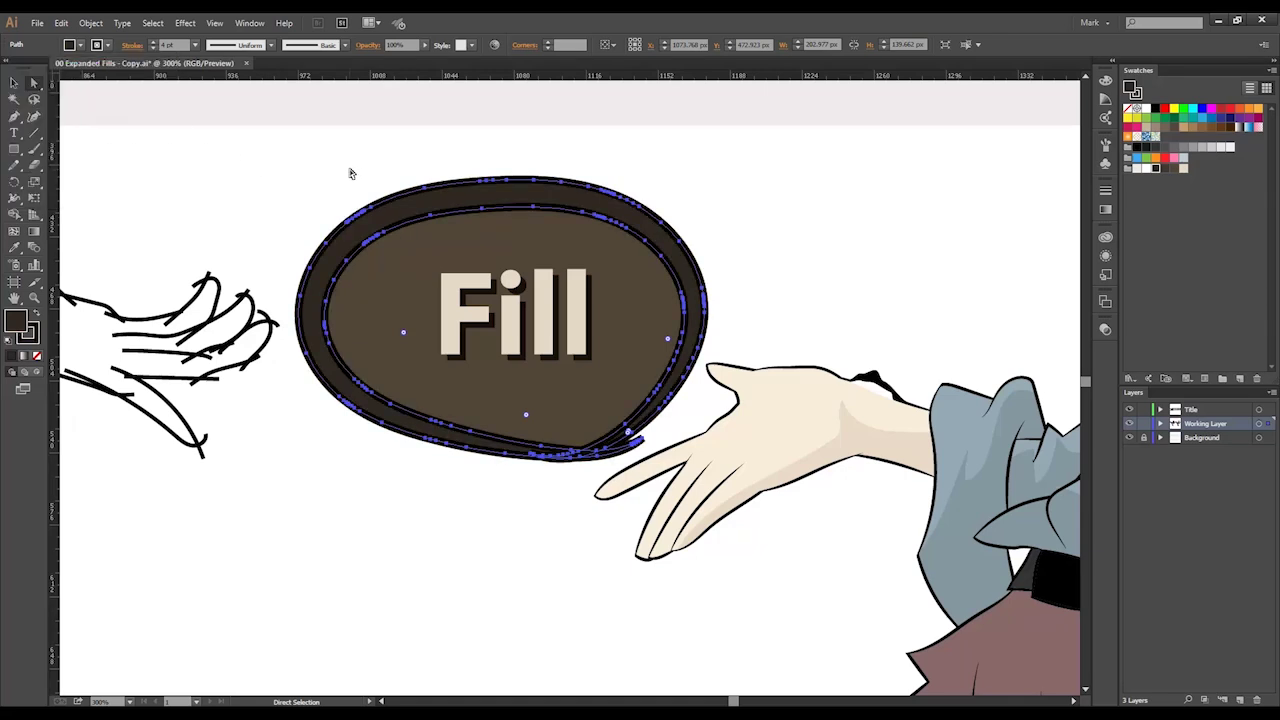
{"action": "left_click", "coordinate": [328, 176]}
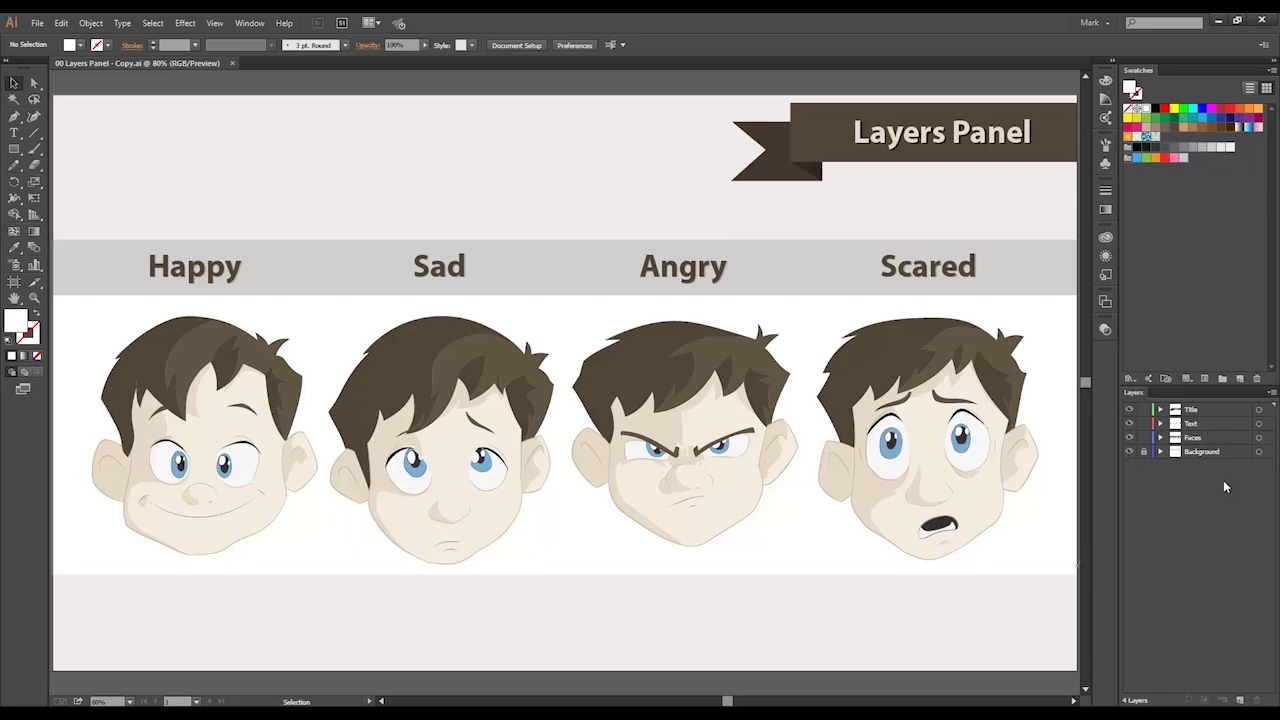
Step: Check that the Layers panel is enabled, and select the group of faces to identify its layer
{"action": "left_click", "coordinate": [250, 23]}
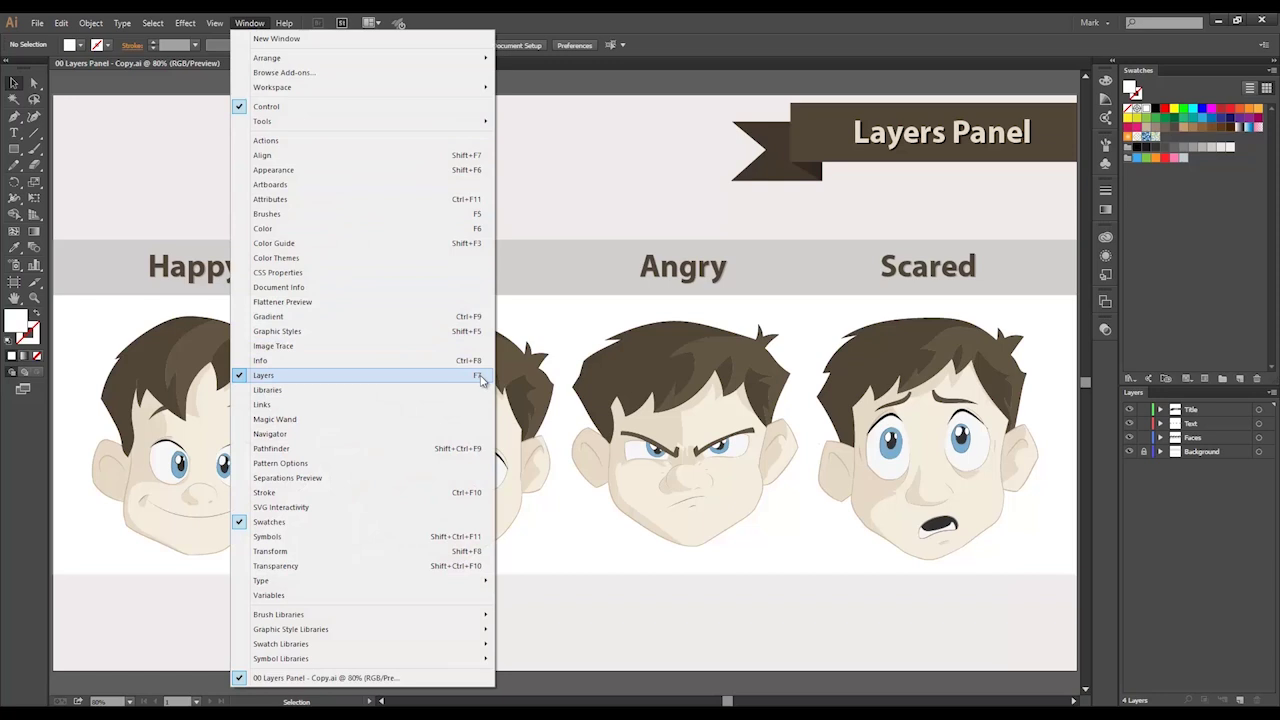
{"action": "left_click", "coordinate": [967, 616]}
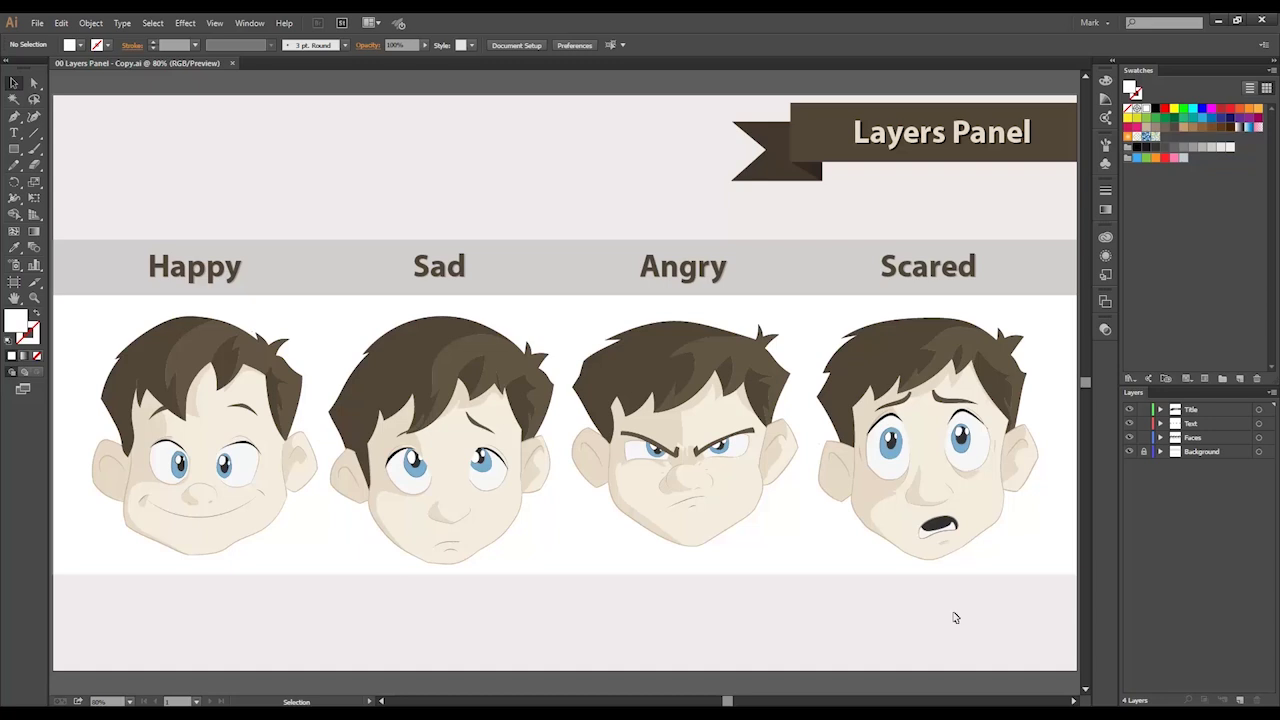
{"action": "left_click", "coordinate": [866, 480]}
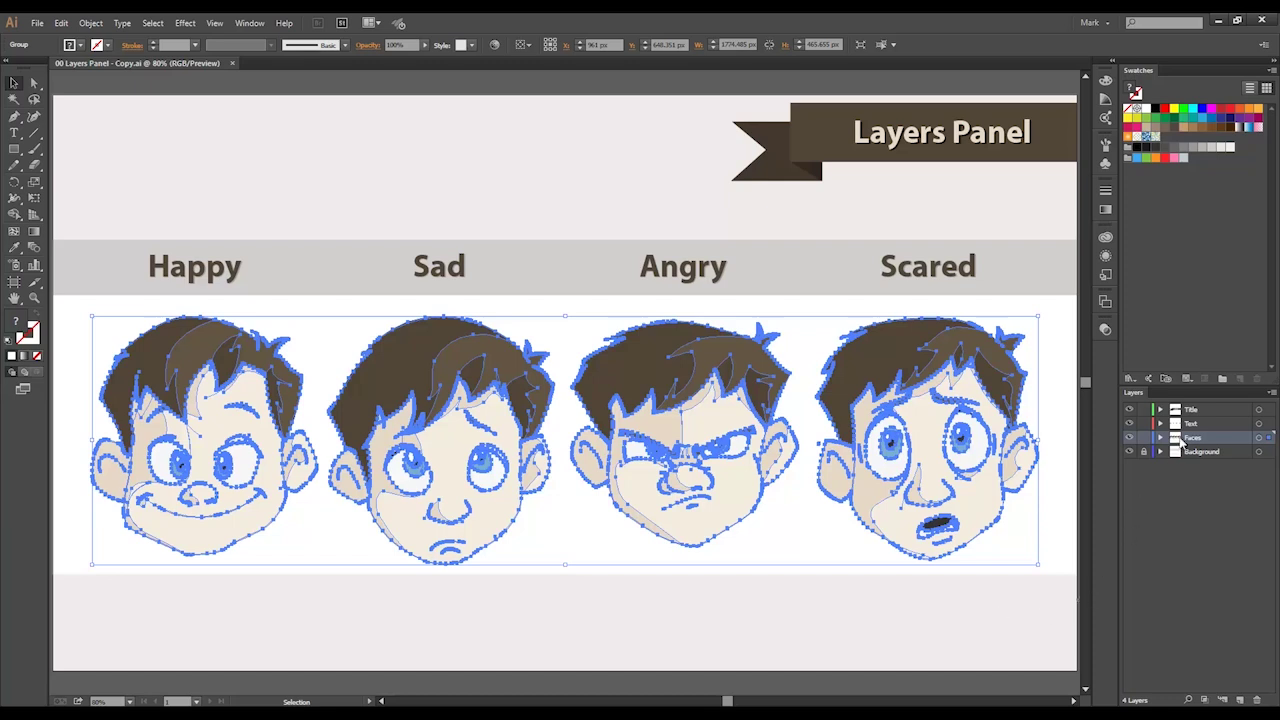
Step: Select all artwork on the Title layer, followed by all artwork on the Faces layer
{"action": "left_click", "coordinate": [1213, 405]}
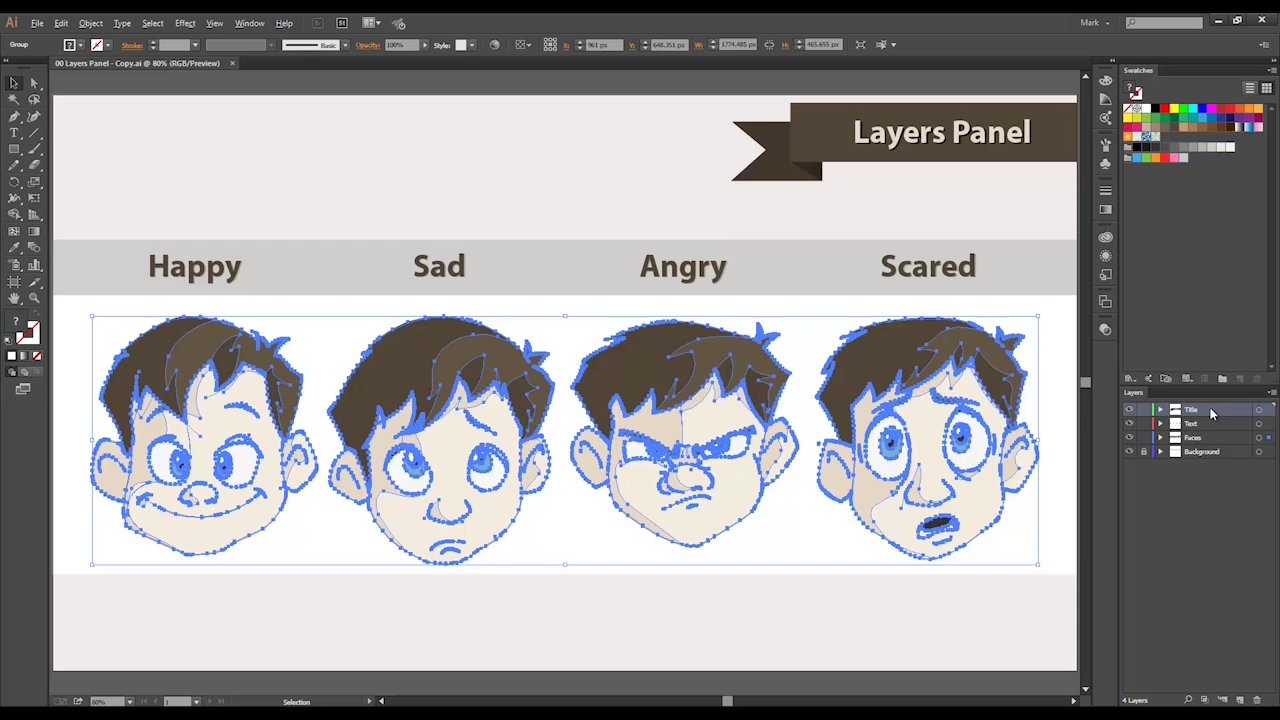
{"action": "left_click", "coordinate": [1210, 412], "text": "alt"}
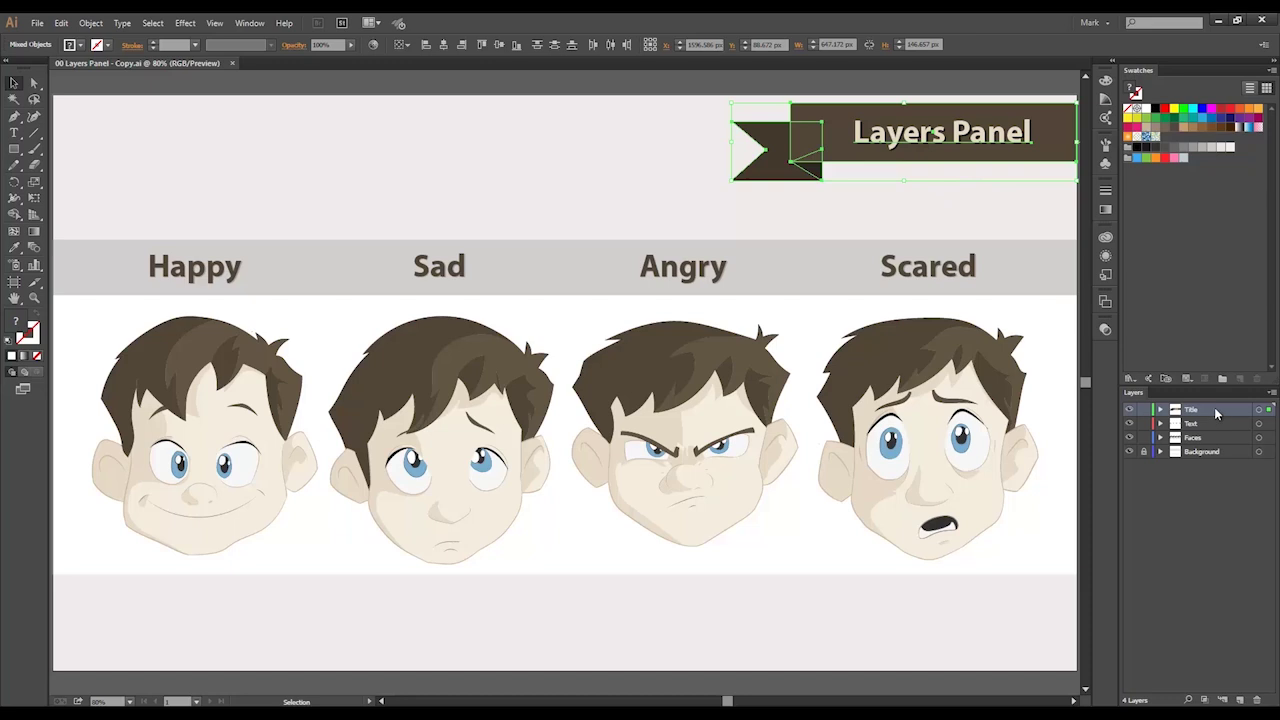
{"action": "left_click", "coordinate": [1222, 440], "text": "alt"}
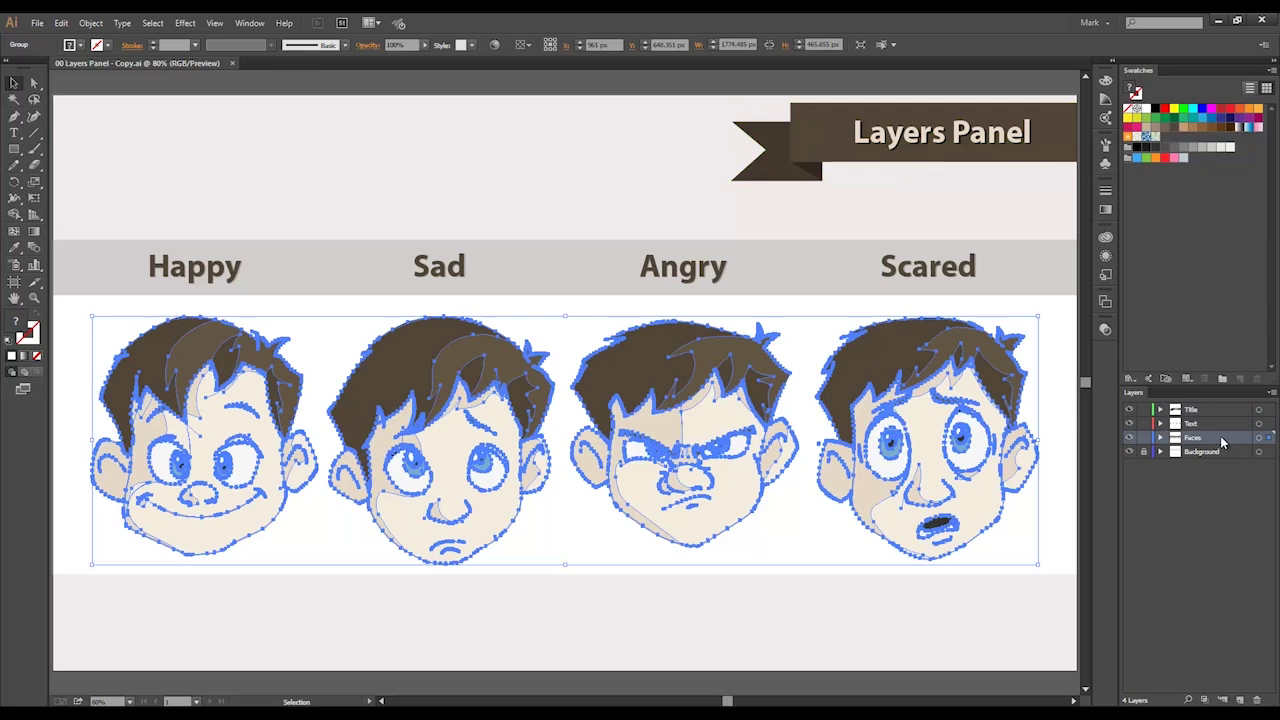
Step: Switch the active layer between Text and Faces, select the Text and Title layers' artwork in turn, and deselect everything
{"action": "left_click", "coordinate": [1222, 410]}
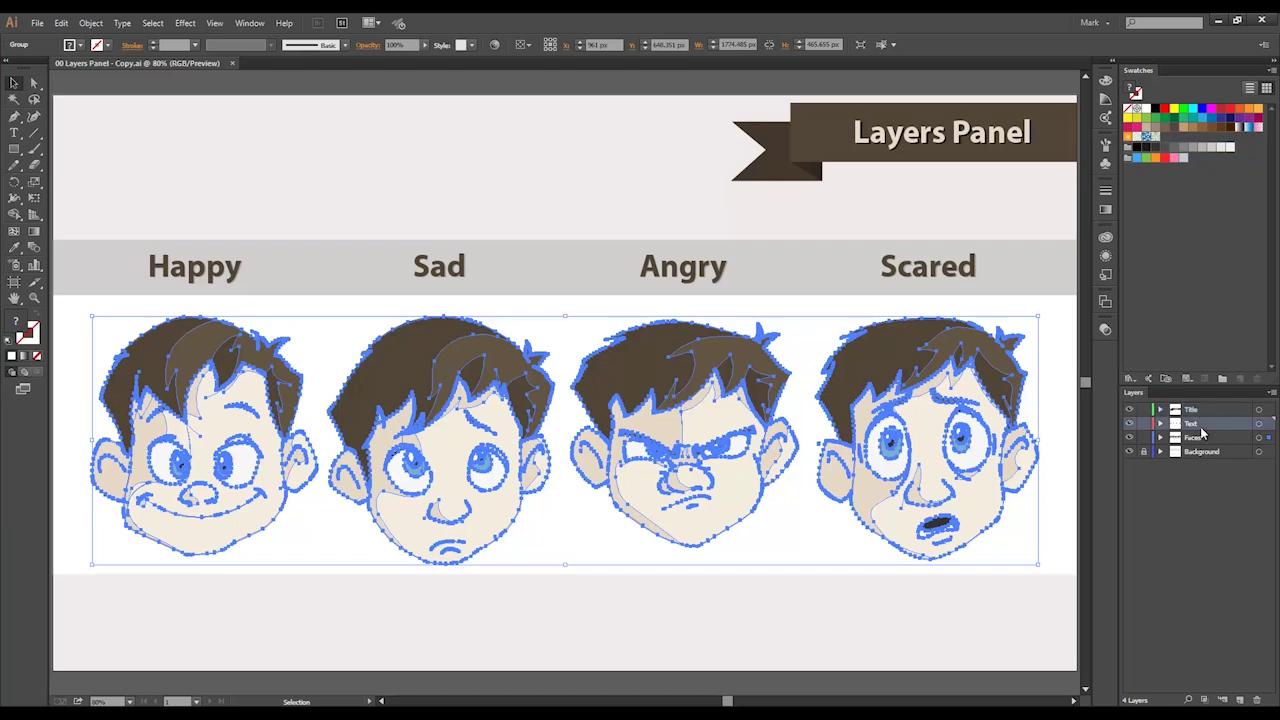
{"action": "left_click", "coordinate": [1238, 440]}
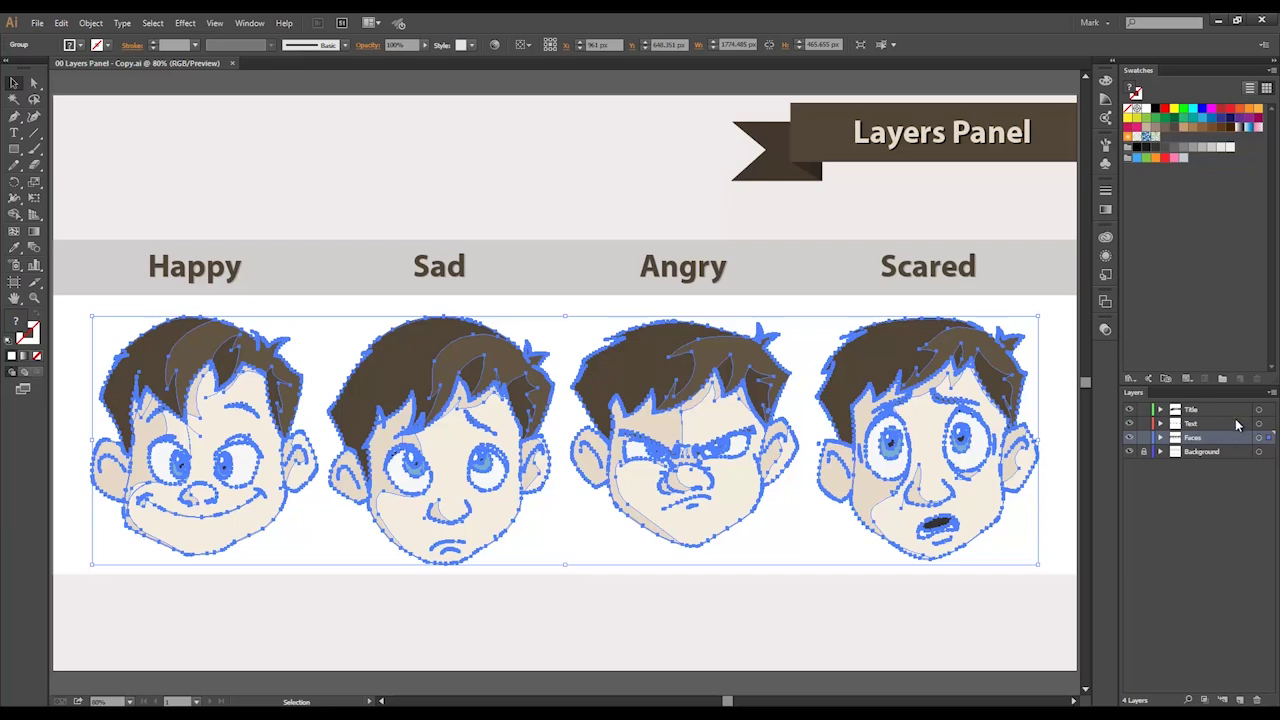
{"action": "left_click", "coordinate": [1236, 424], "text": "alt"}
{"action": "left_click", "coordinate": [1236, 410], "text": "alt"}
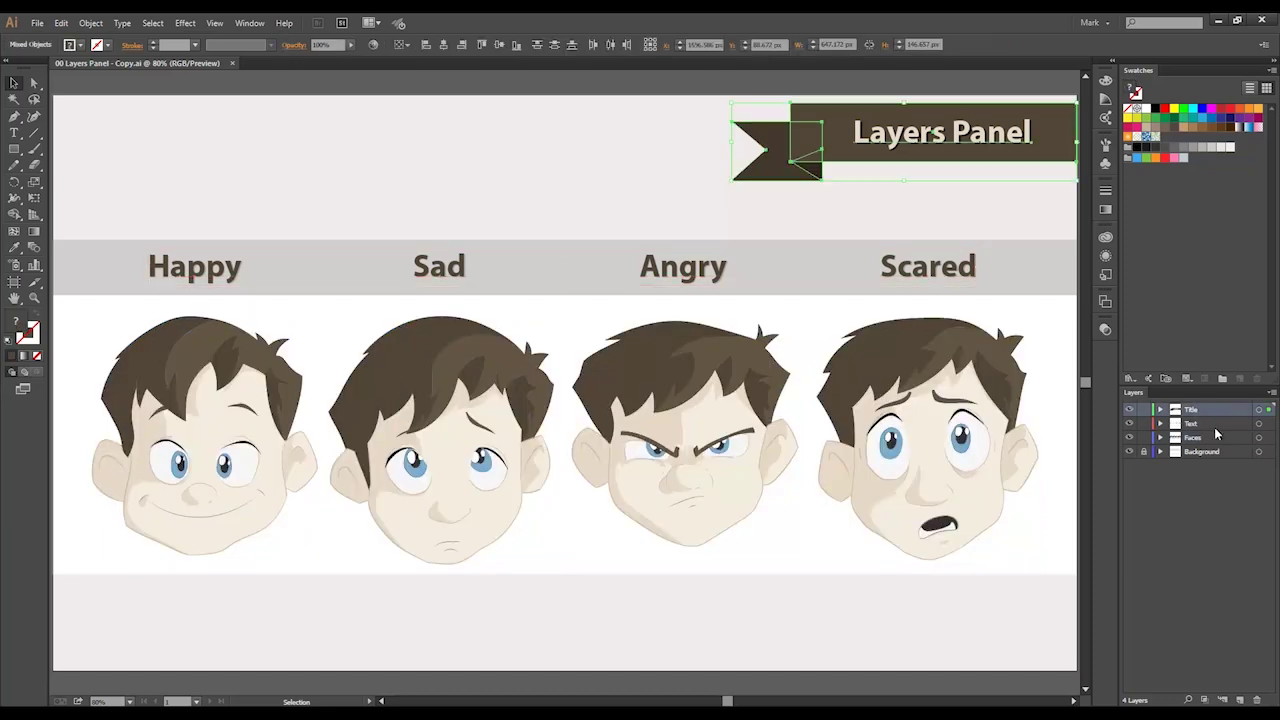
{"action": "left_click", "coordinate": [1198, 485]}
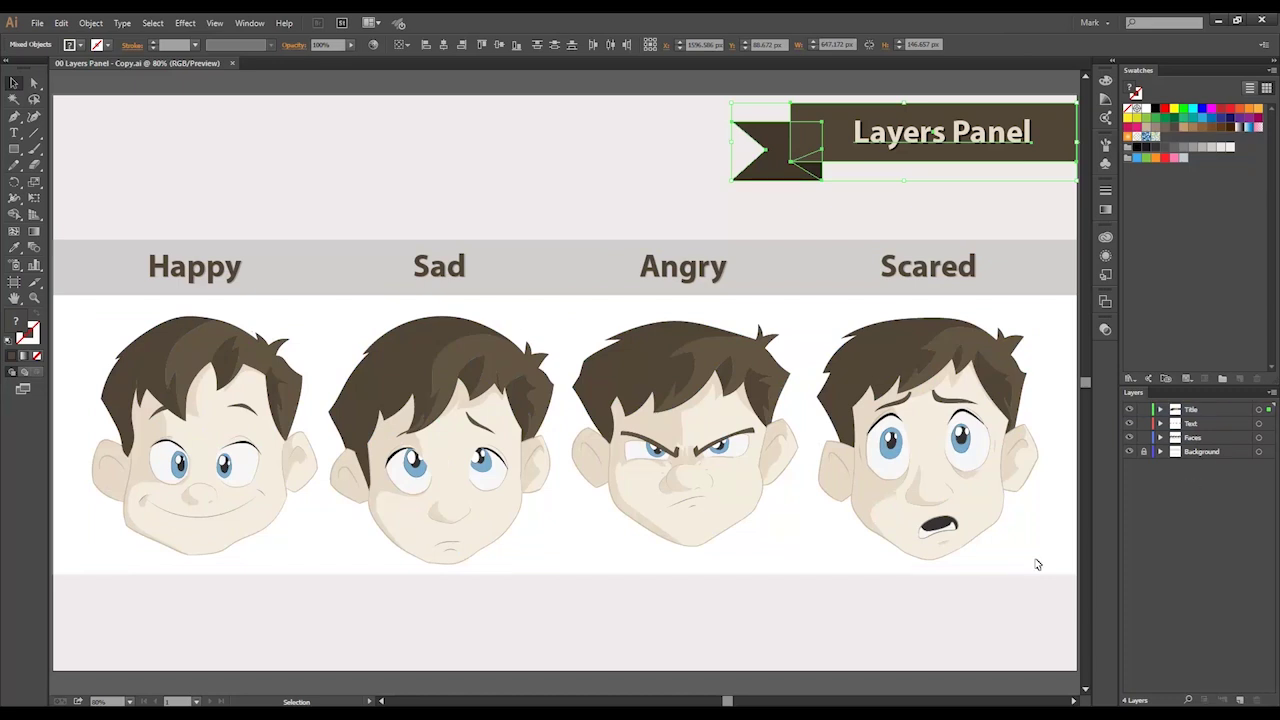
{"action": "left_click", "coordinate": [1013, 607]}
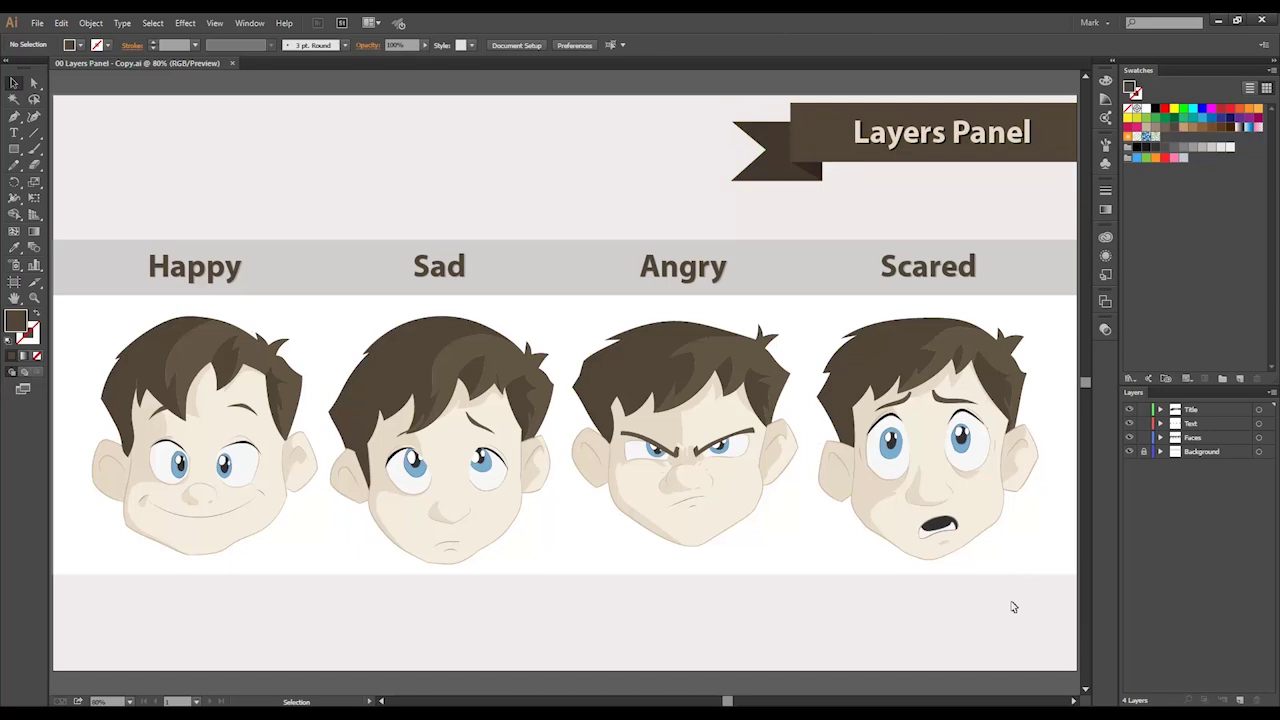
Step: Scatter the faces group, title banner pieces and Angry label out of their original positions, and deselect
{"action": "left_click_drag", "start_coordinate": [661, 373], "coordinate": [634, 288]}
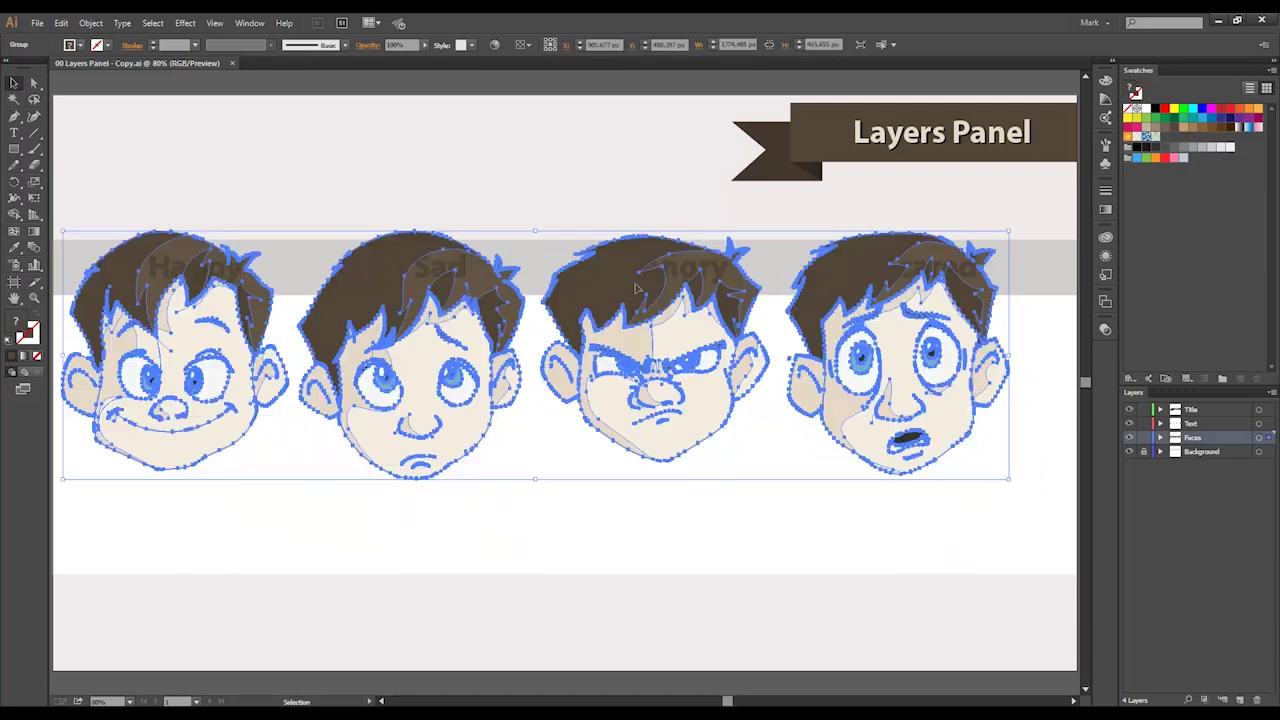
{"action": "left_click_drag", "start_coordinate": [864, 152], "coordinate": [905, 245]}
{"action": "left_click_drag", "start_coordinate": [785, 172], "coordinate": [632, 145]}
{"action": "left_click_drag", "start_coordinate": [688, 266], "coordinate": [727, 192]}
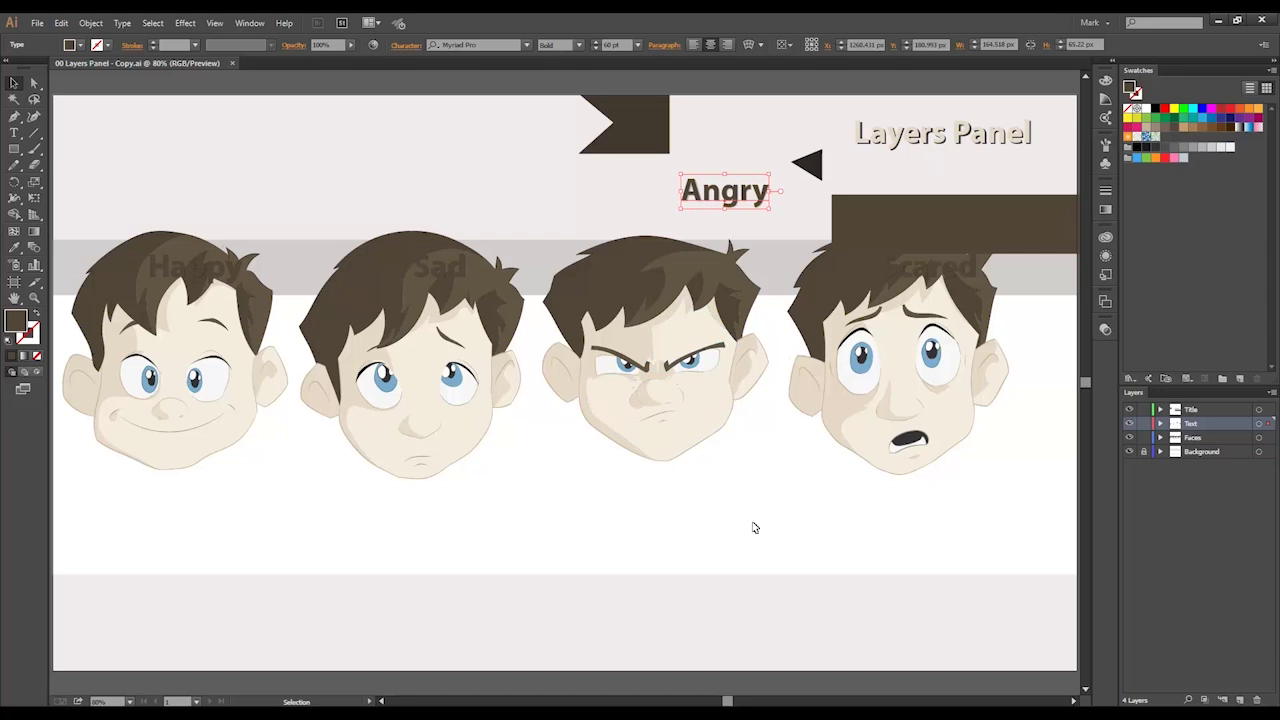
{"action": "left_click_drag", "start_coordinate": [754, 524], "coordinate": [768, 556]}
{"action": "left_click_drag", "start_coordinate": [771, 606], "coordinate": [612, 589]}
{"action": "left_click_drag", "start_coordinate": [724, 551], "coordinate": [848, 628]}
{"action": "left_click_drag", "start_coordinate": [843, 554], "coordinate": [848, 574]}
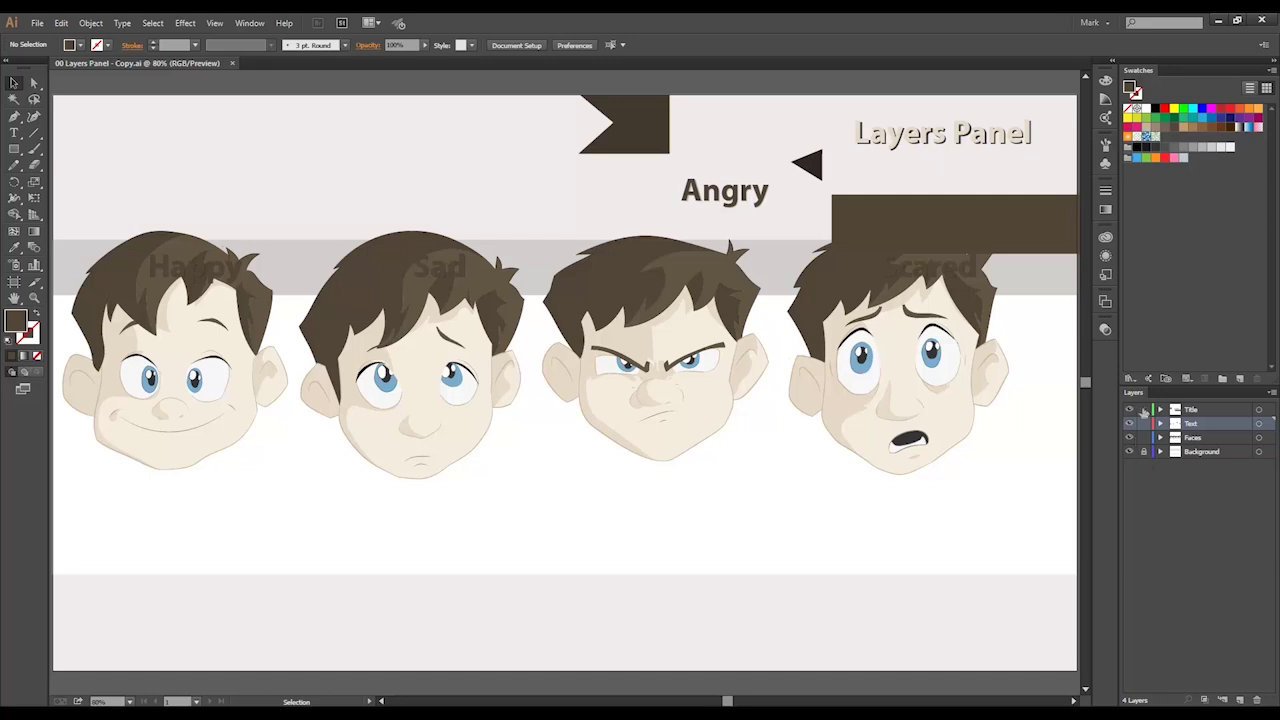
Step: With the Title layer locked, move the faces group and Angry label back into place, and try to move the title ribbon
{"action": "left_click_drag", "start_coordinate": [830, 305], "coordinate": [870, 395]}
{"action": "left_click_drag", "start_coordinate": [740, 195], "coordinate": [700, 271]}
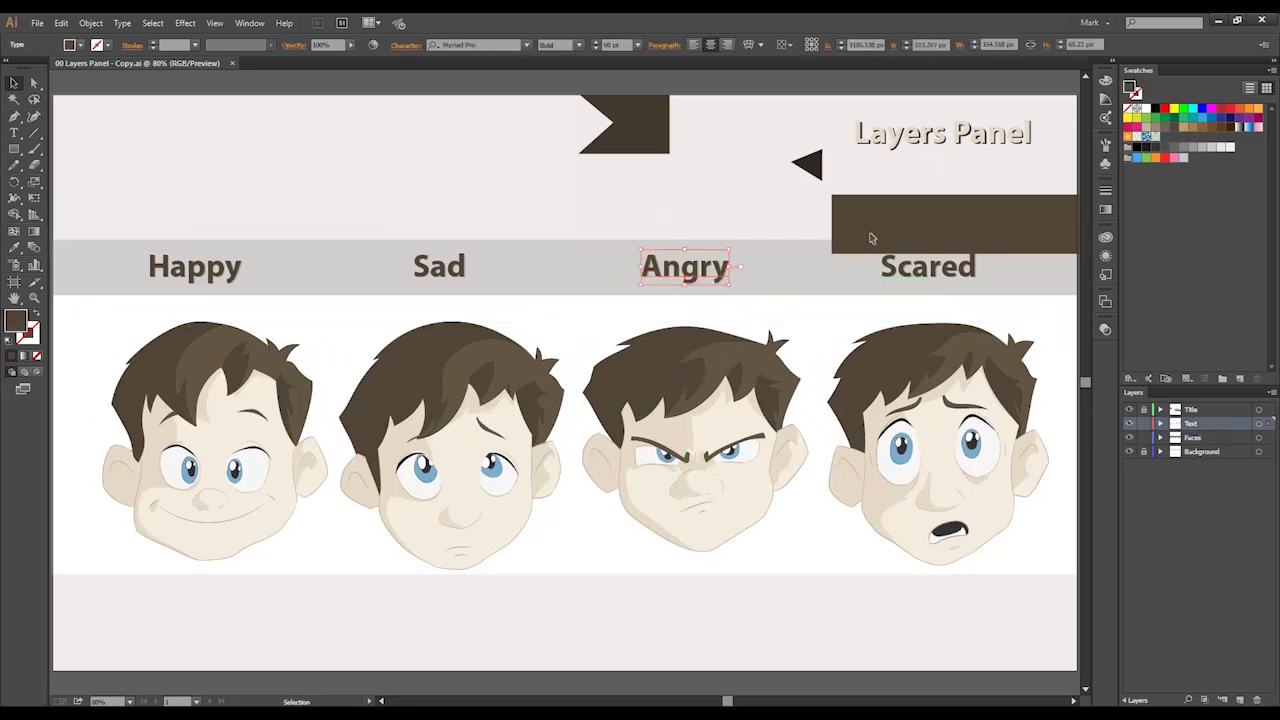
{"action": "left_click_drag", "start_coordinate": [646, 130], "coordinate": [740, 192]}
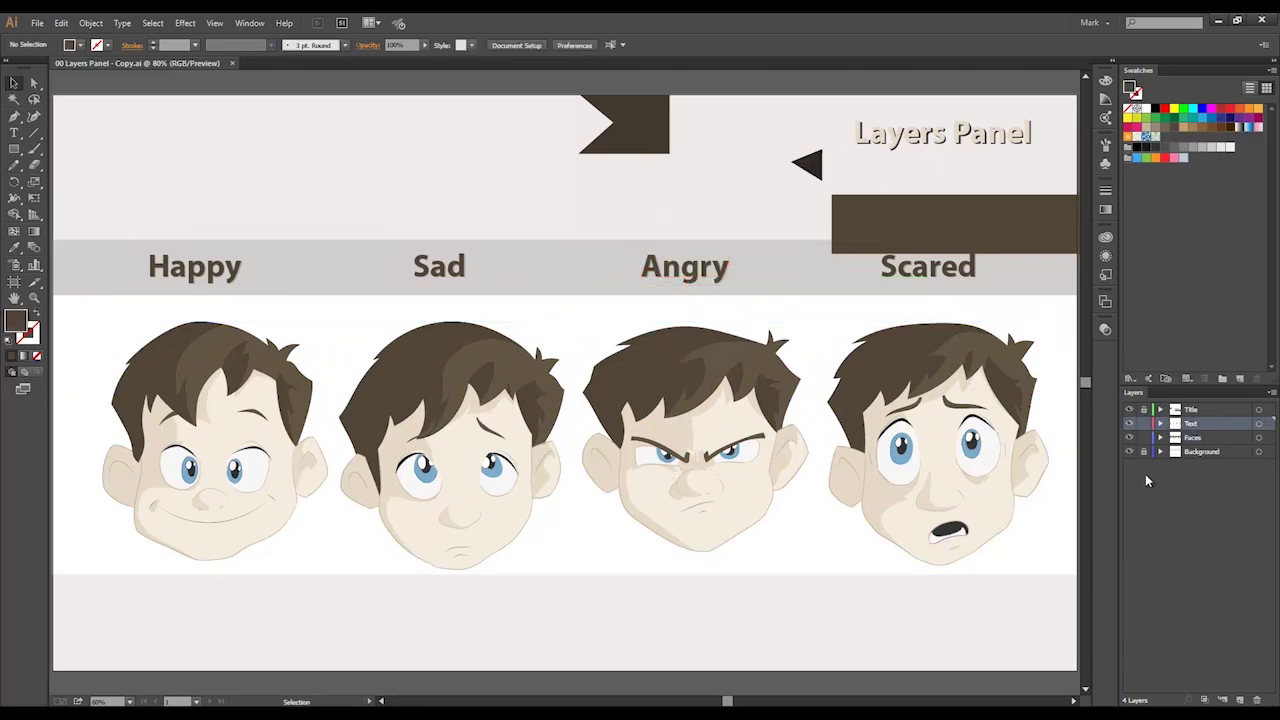
Step: Revert the Layers Panel document to its saved version
{"action": "key", "text": "F12"}
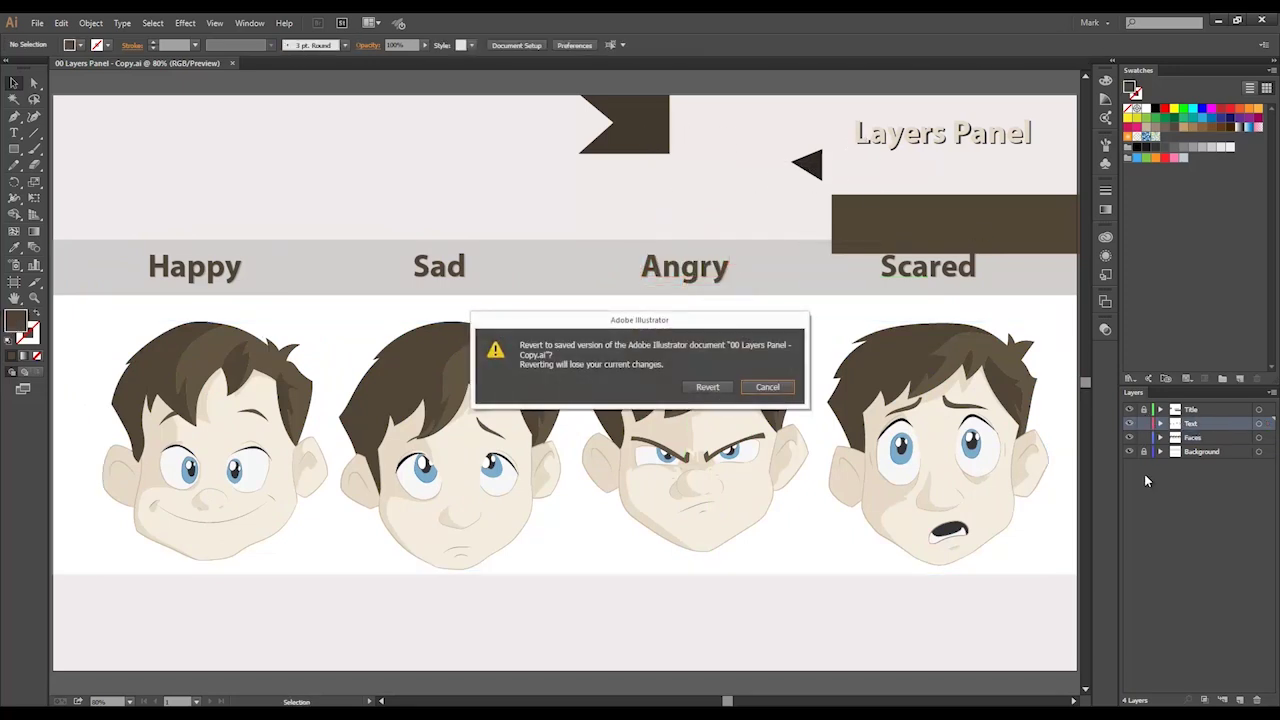
{"action": "left_click", "coordinate": [707, 388]}
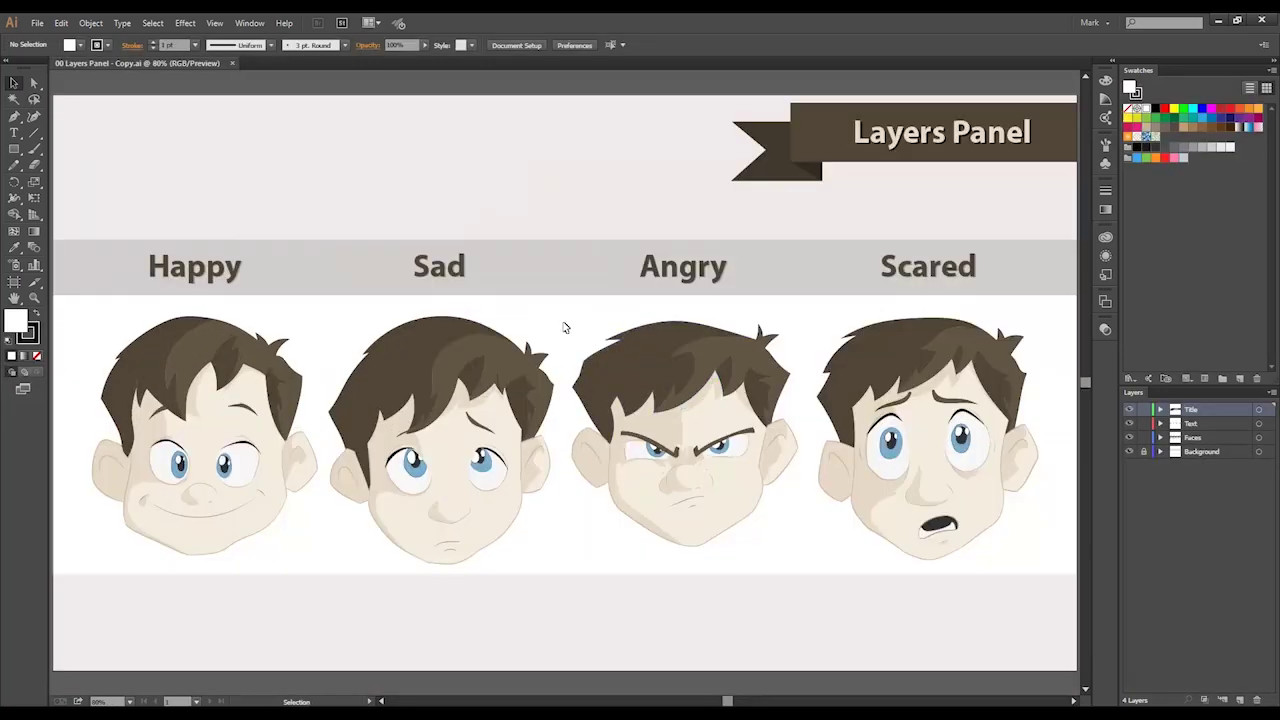
Step: Hide the Background, Text and Title layers, and show the Background layer again
{"action": "left_click", "coordinate": [1129, 452]}
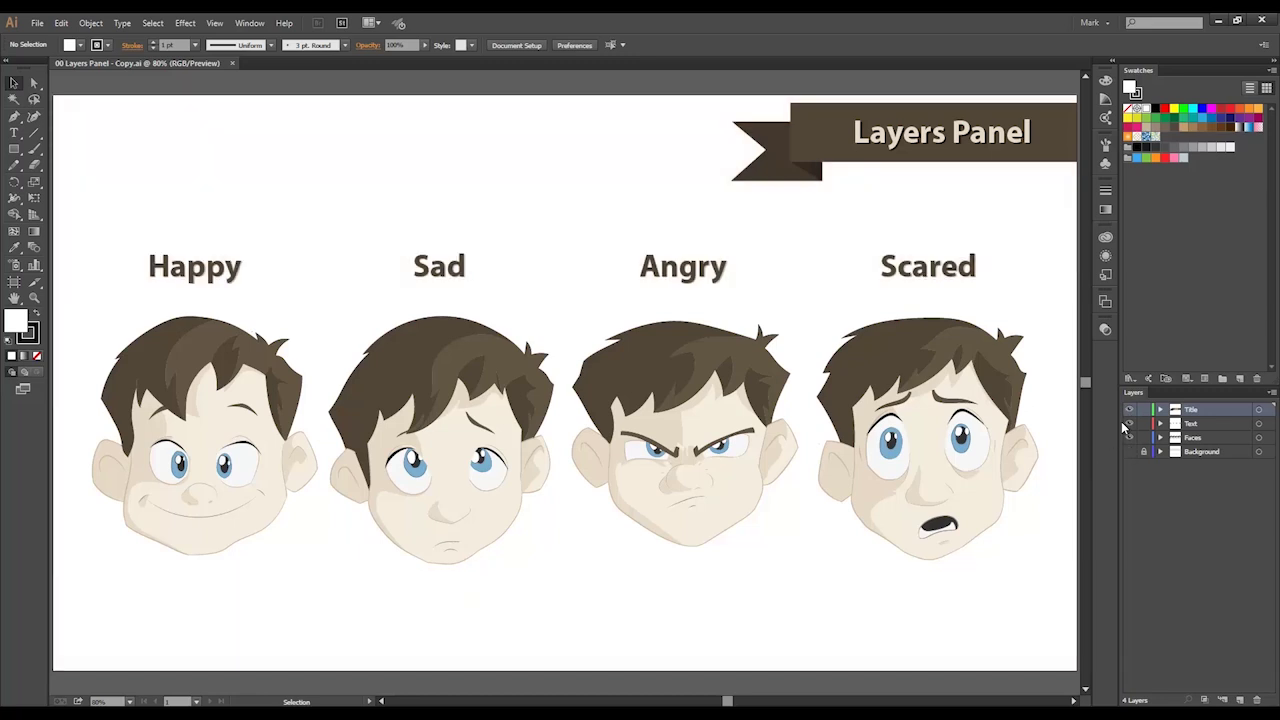
{"action": "left_click", "coordinate": [1129, 423]}
{"action": "left_click", "coordinate": [1129, 409]}
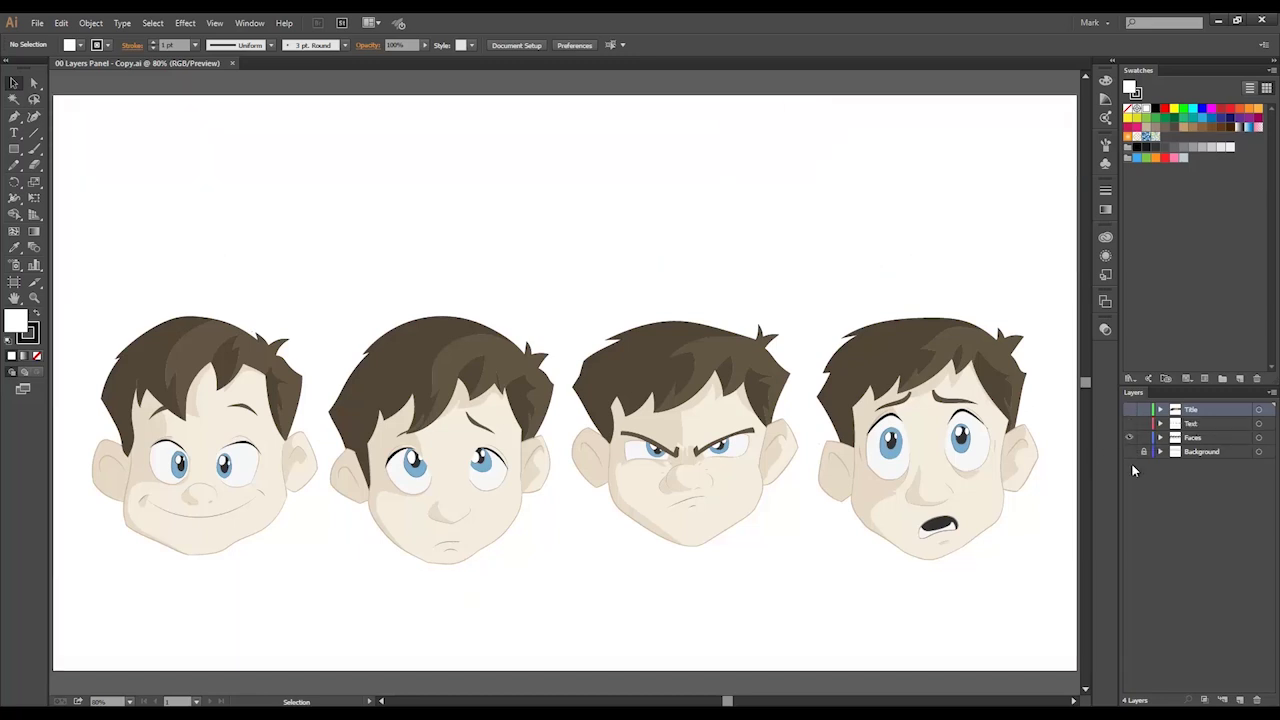
{"action": "left_click", "coordinate": [1129, 452]}
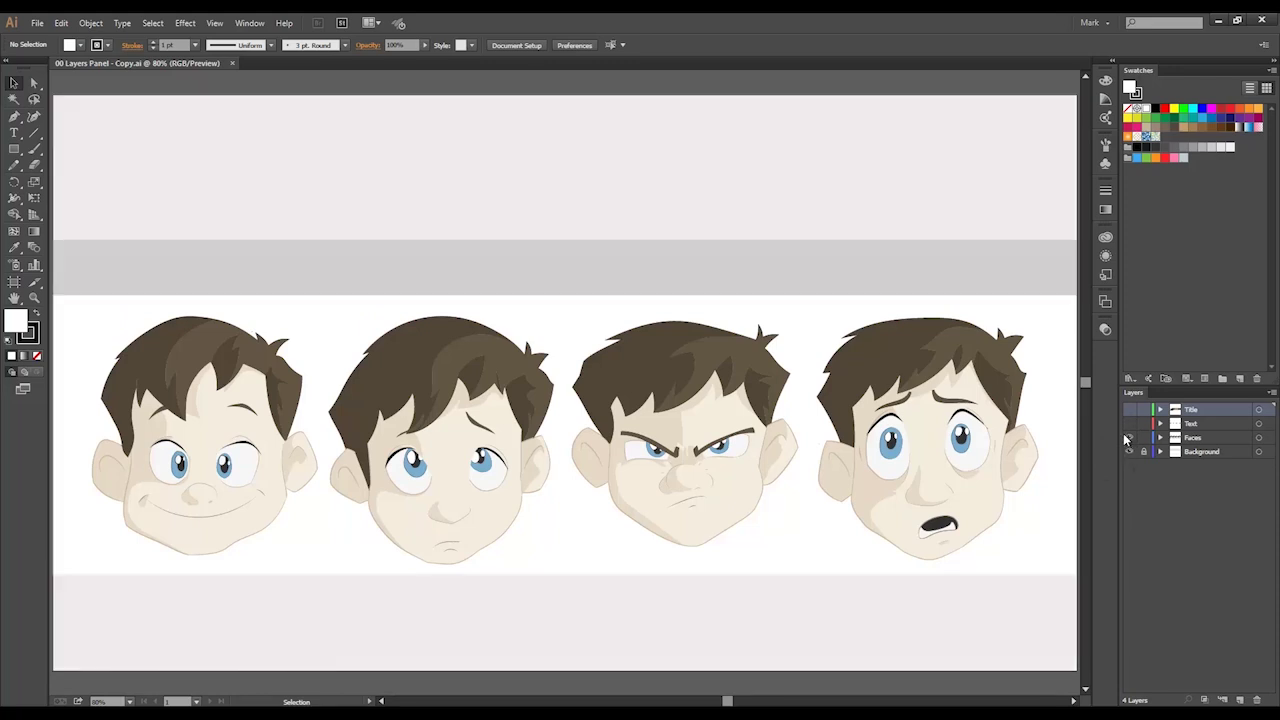
Step: Show the Text and Title layers again, isolate the Faces layer's visibility, and bring all layers back
{"action": "left_click", "coordinate": [1129, 423]}
{"action": "left_click", "coordinate": [1129, 409]}
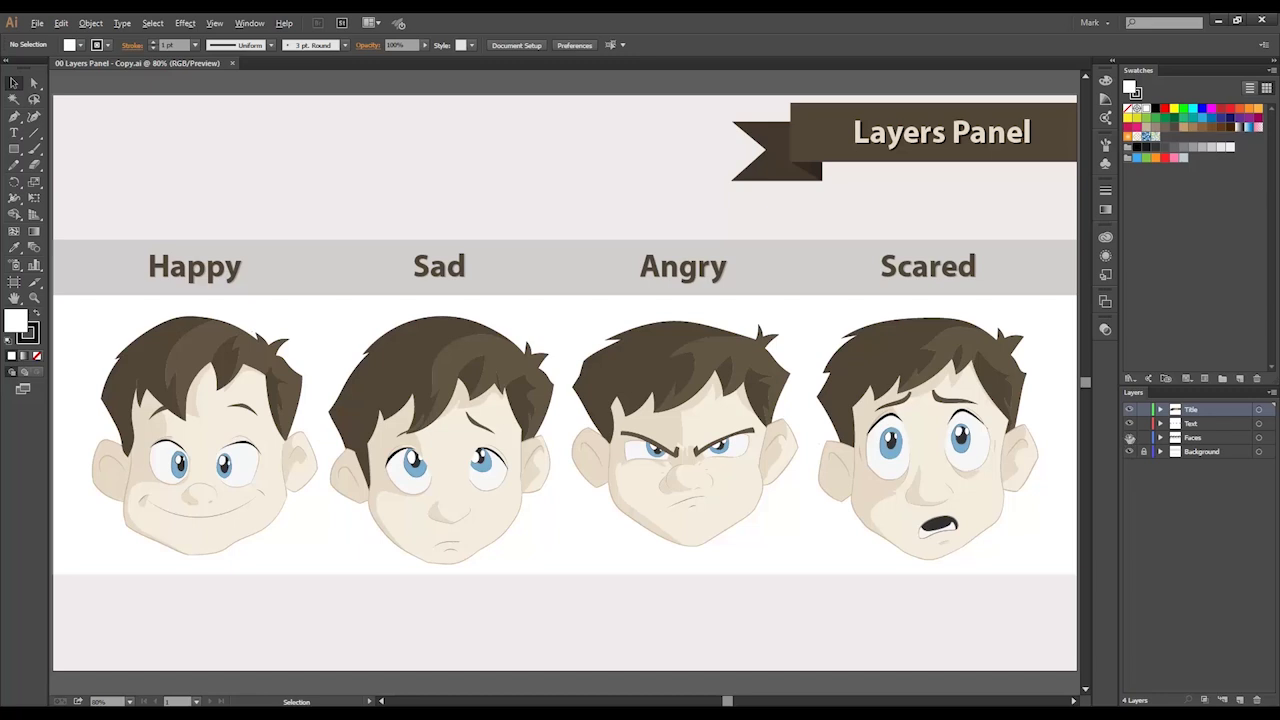
{"action": "left_click", "coordinate": [1129, 437], "text": "alt"}
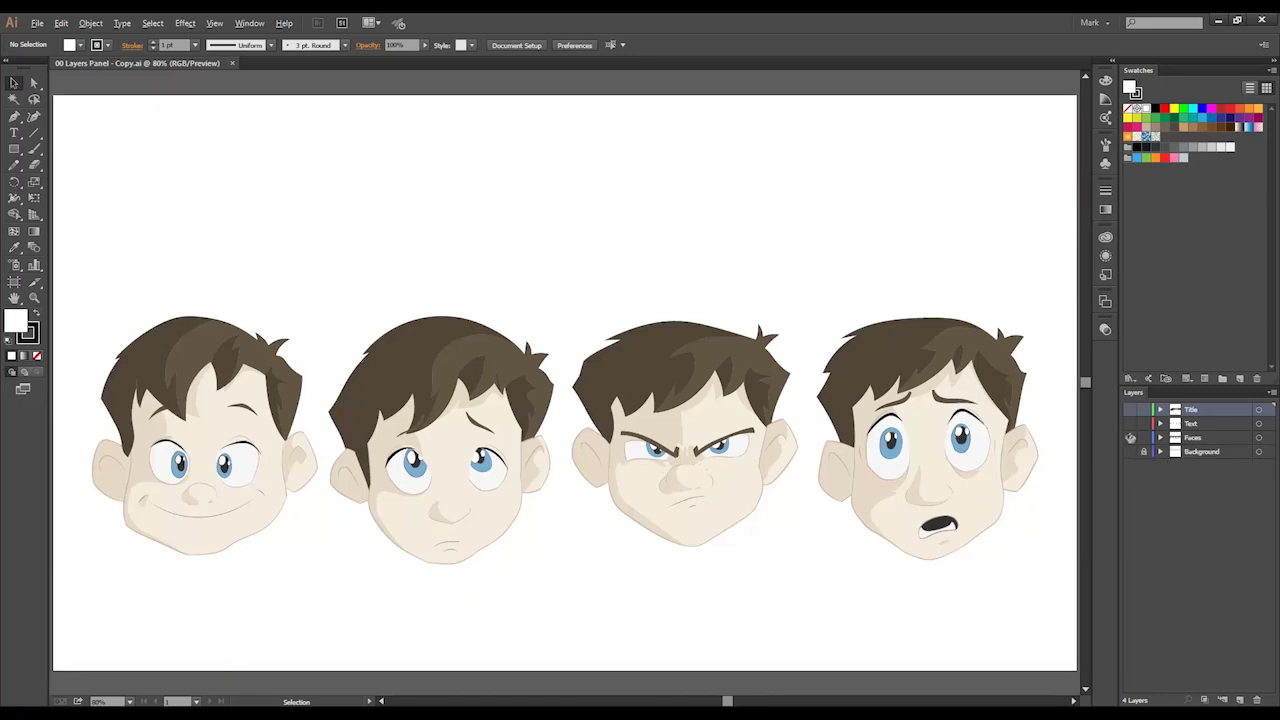
{"action": "left_click", "coordinate": [1129, 438], "text": "alt"}
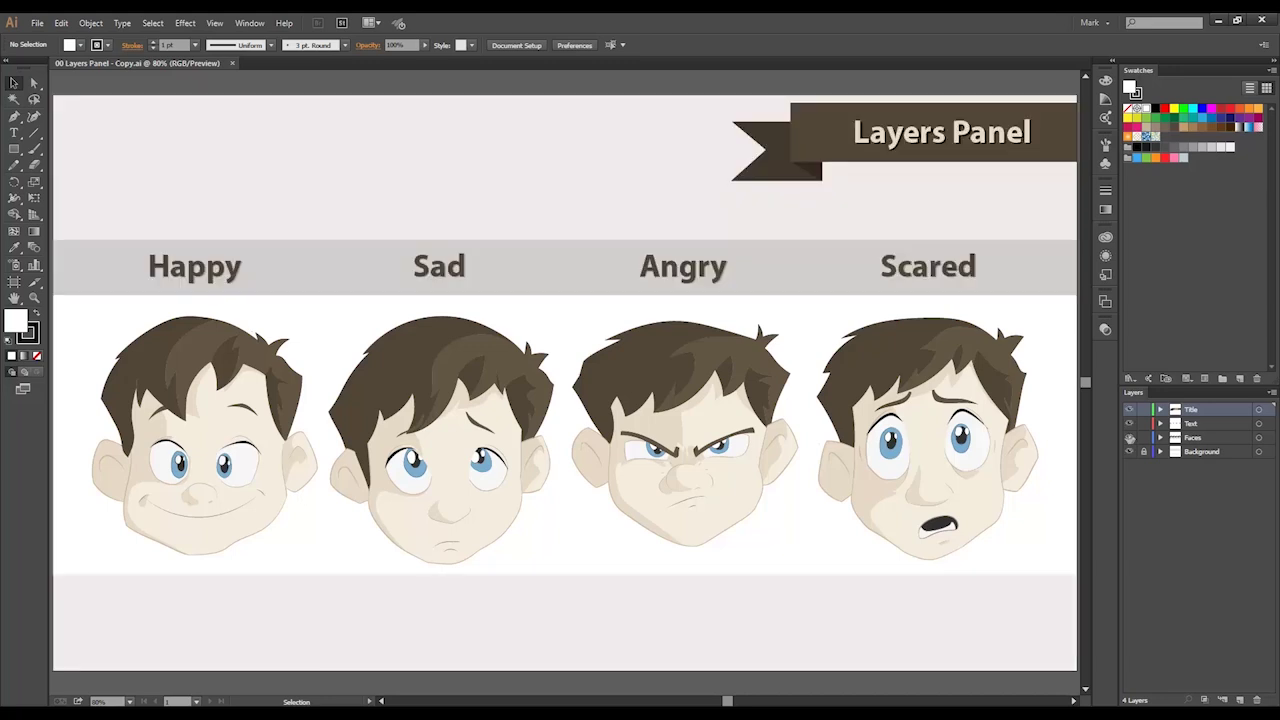
Step: Set the Faces layer's colour to Black in its layer options
{"action": "double_click", "coordinate": [1180, 443]}
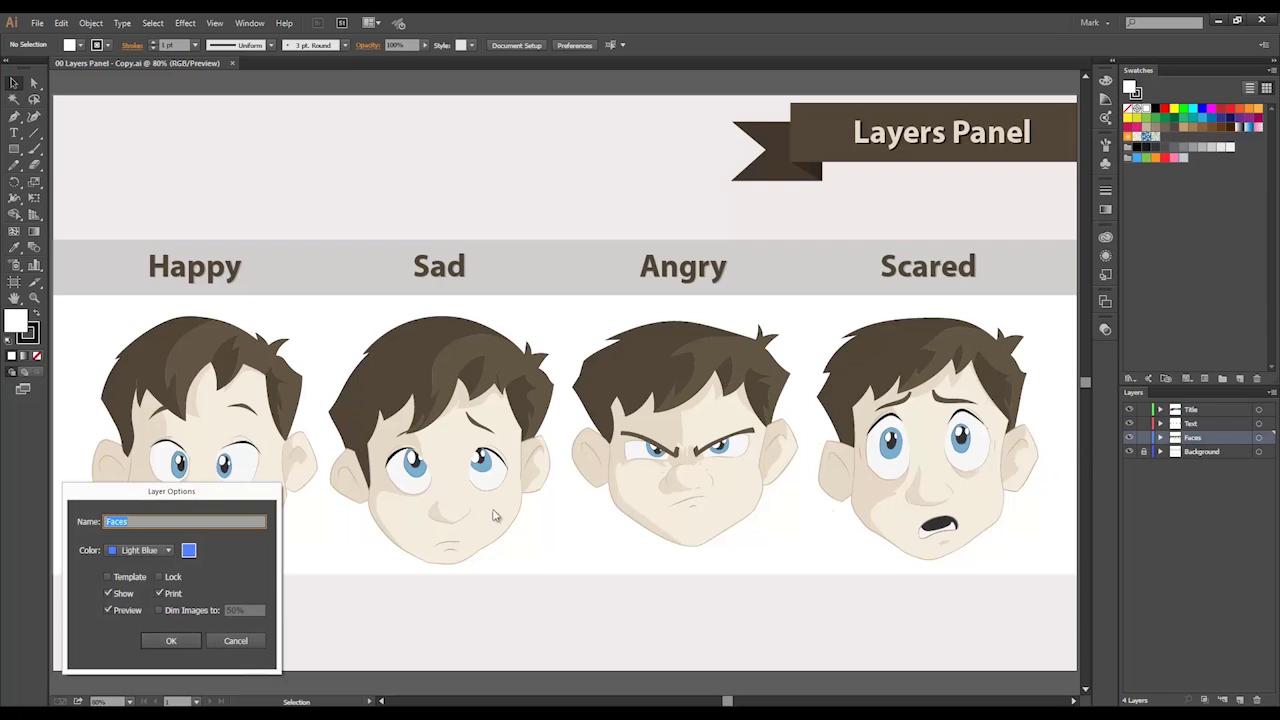
{"action": "left_click", "coordinate": [169, 550]}
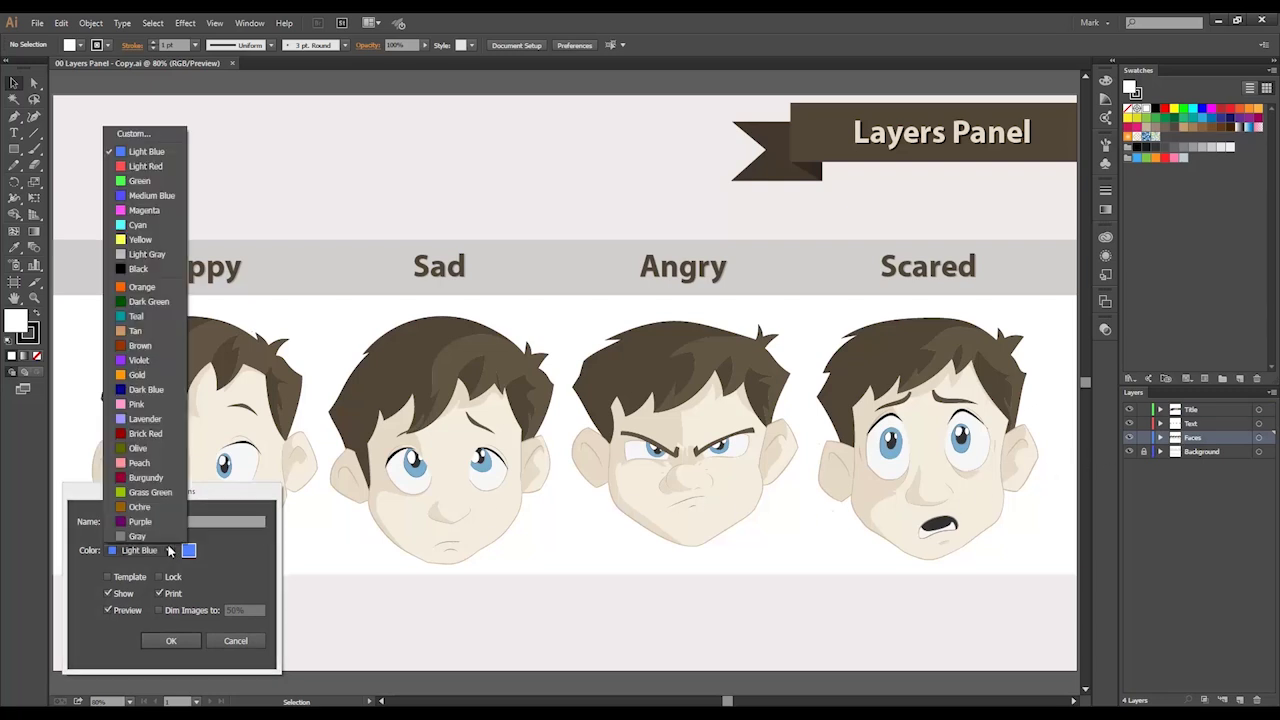
{"action": "left_click", "coordinate": [147, 269]}
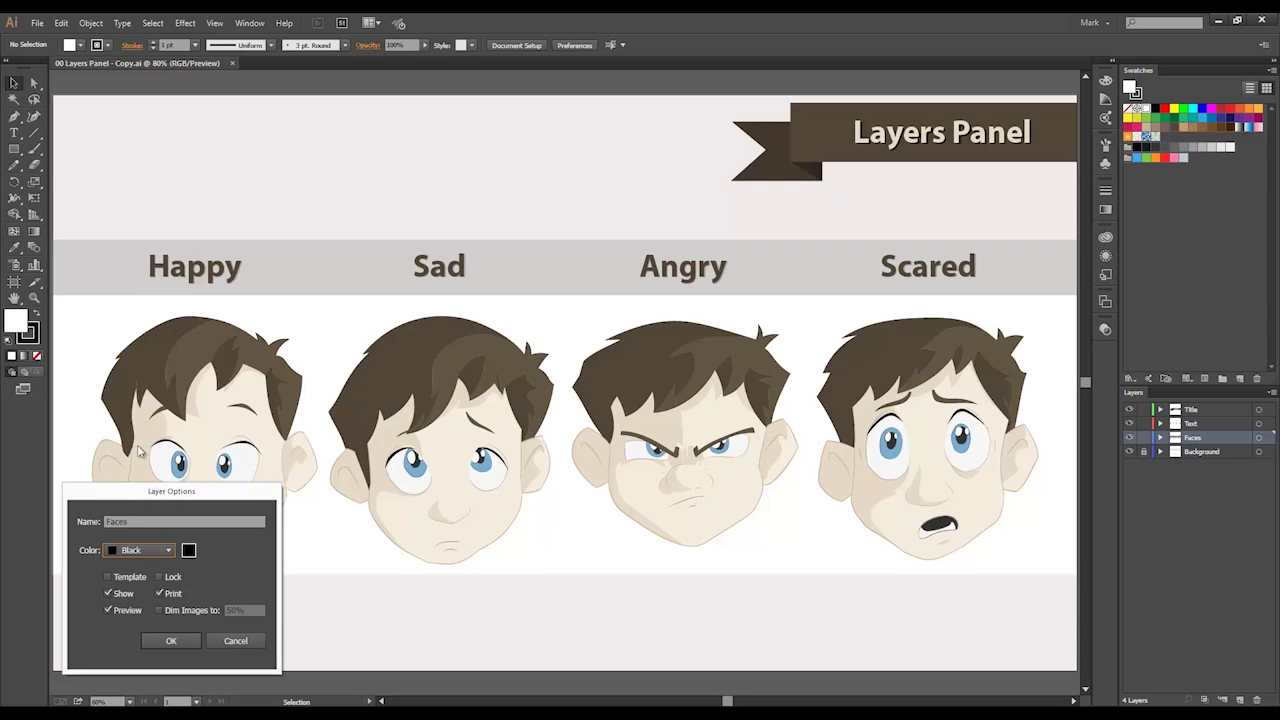
{"action": "left_click", "coordinate": [184, 641]}
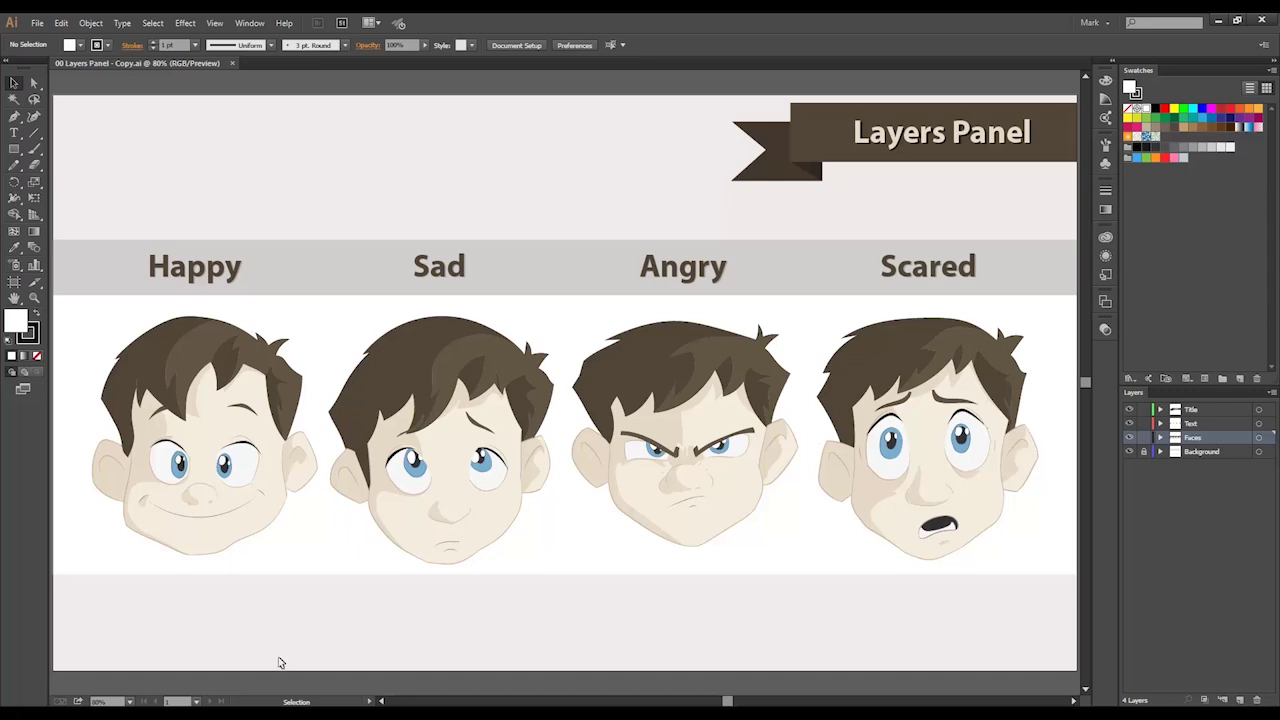
Step: Directly select parts of the Angry and Scared faces to examine the Faces layer's selection outline colour
{"action": "left_click", "coordinate": [728, 512]}
{"action": "key", "text": "a"}
{"action": "left_click", "coordinate": [737, 594]}
{"action": "left_click", "coordinate": [745, 510]}
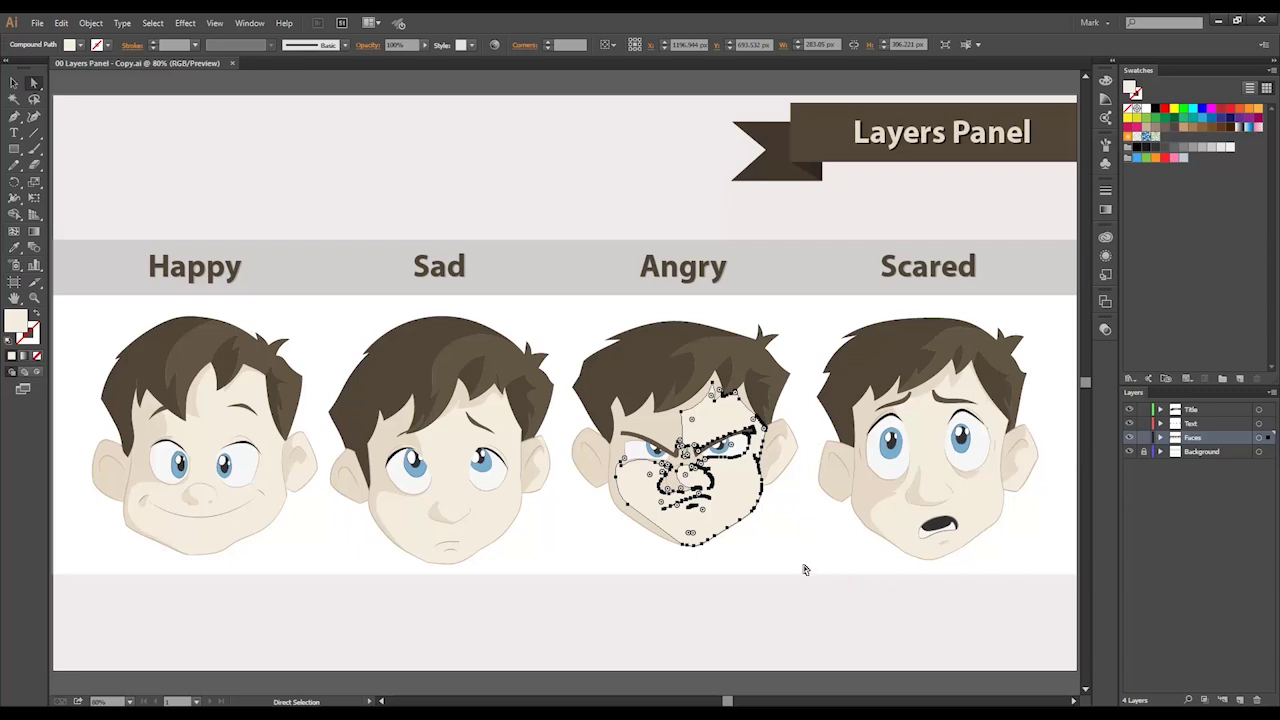
{"action": "left_click", "coordinate": [785, 549]}
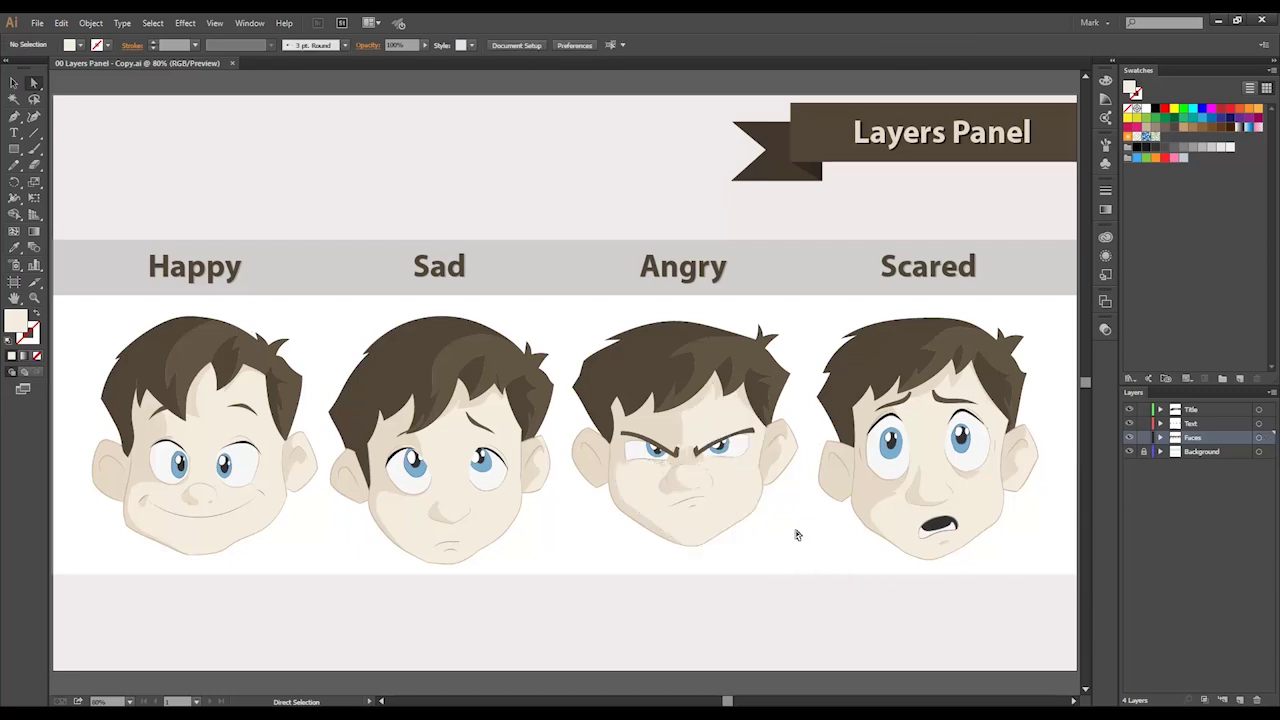
{"action": "left_click", "coordinate": [836, 491]}
{"action": "left_click", "coordinate": [835, 491]}
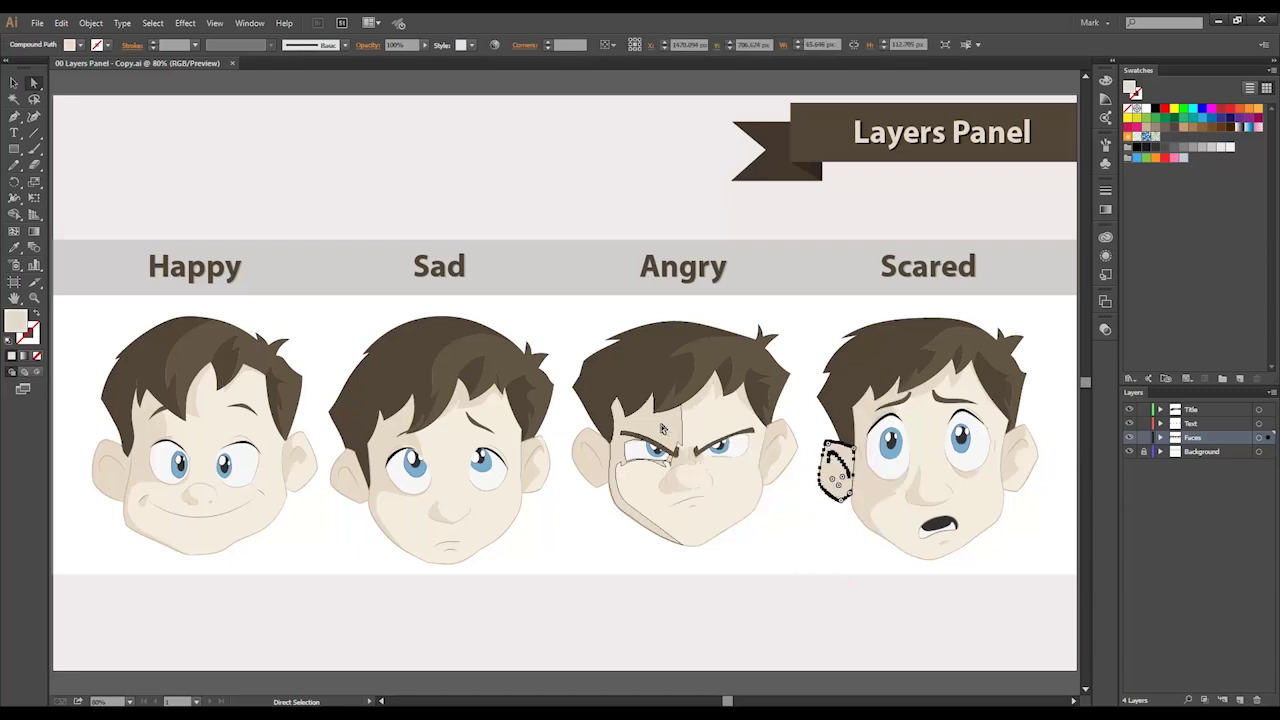
{"action": "left_click", "coordinate": [665, 428]}
{"action": "left_click", "coordinate": [706, 425]}
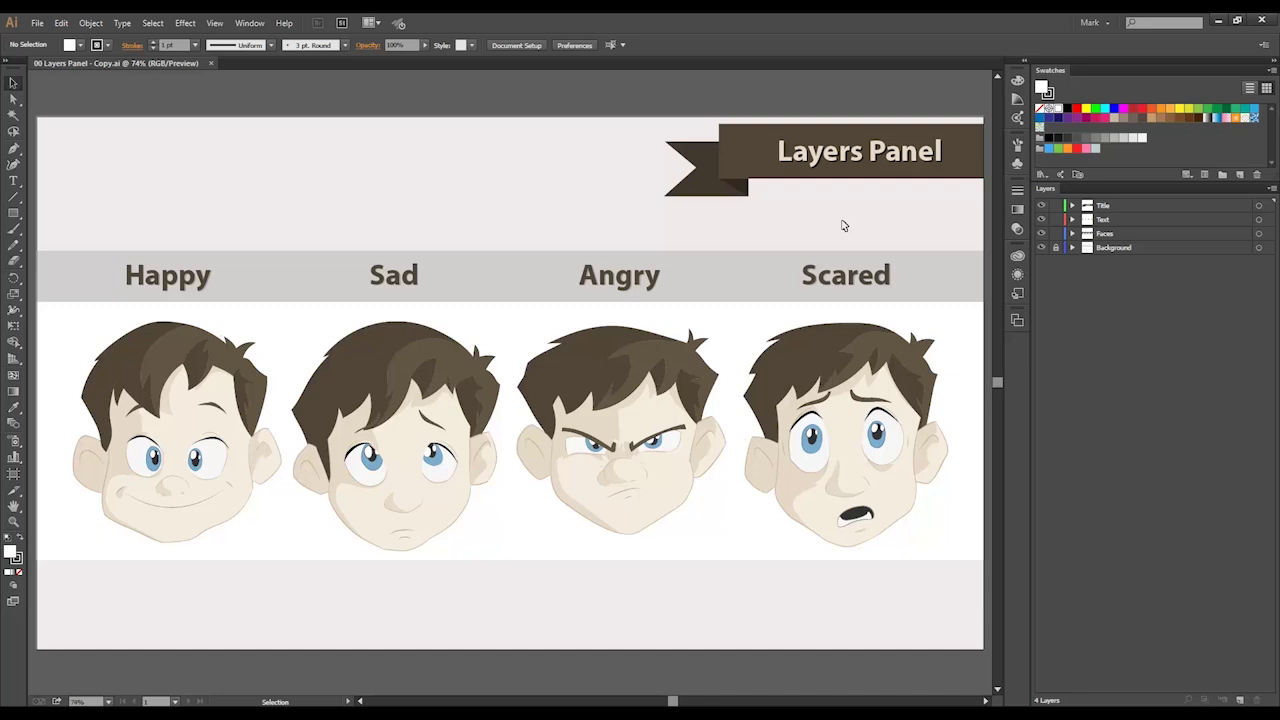
Step: Unlock and relock the Background layer, isolate its visibility, and show all layers again
{"action": "left_click", "coordinate": [1055, 247]}
{"action": "left_click", "coordinate": [1055, 247]}
{"action": "left_click", "coordinate": [1041, 248], "text": "alt"}
{"action": "left_click", "coordinate": [1041, 248], "text": "alt"}
Step: Move the title banner rectangle down over the Scared label, and expand the Title layer's contents
{"action": "left_click", "coordinate": [970, 175]}
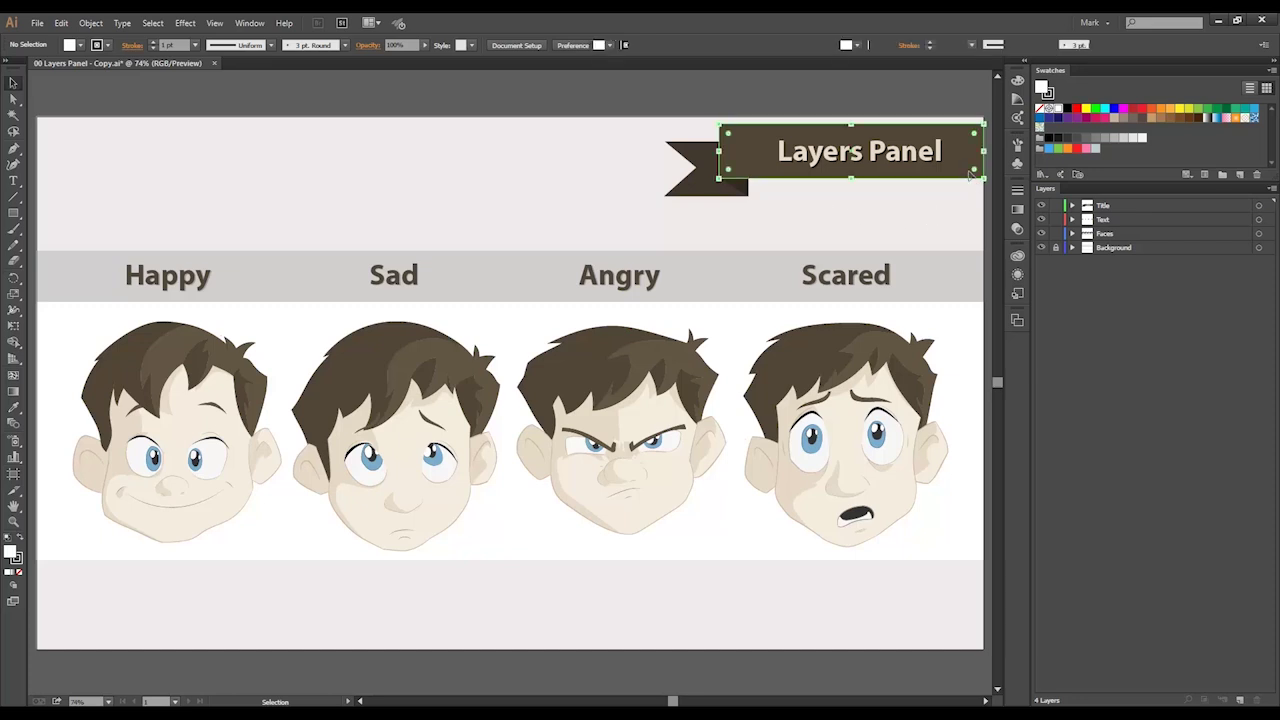
{"action": "left_click_drag", "start_coordinate": [968, 162], "coordinate": [919, 286]}
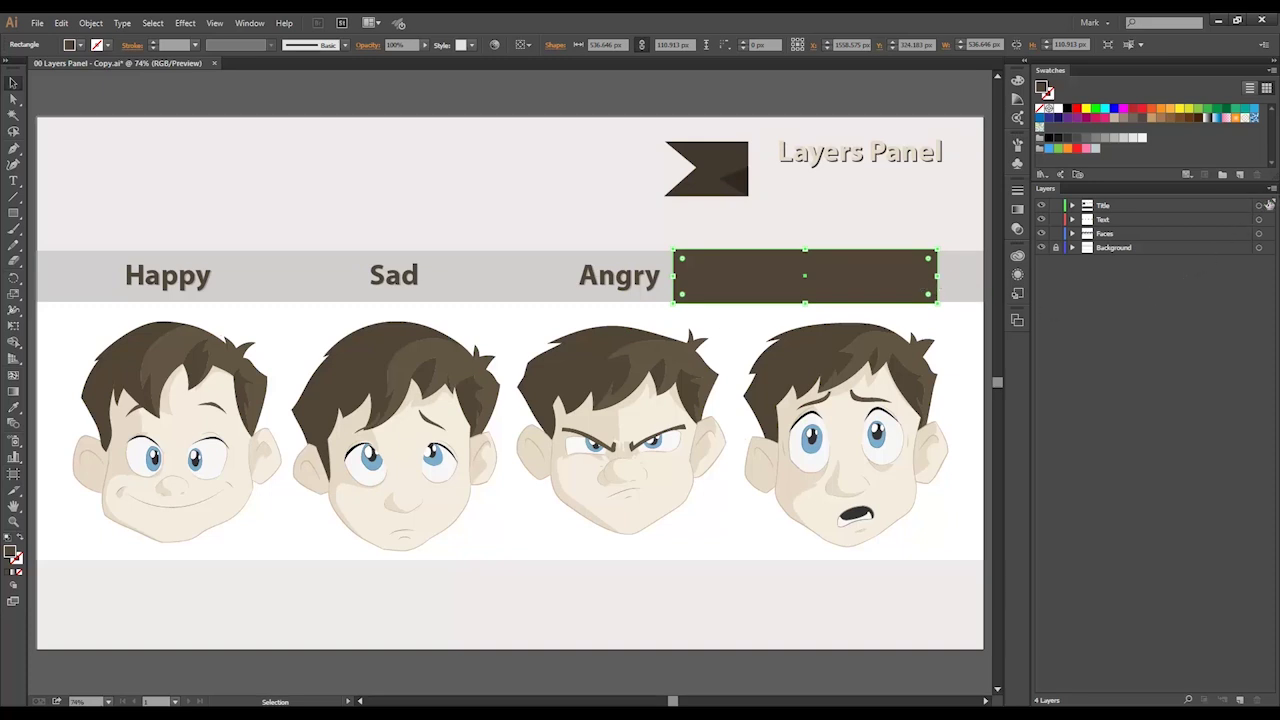
{"action": "left_click", "coordinate": [1072, 206]}
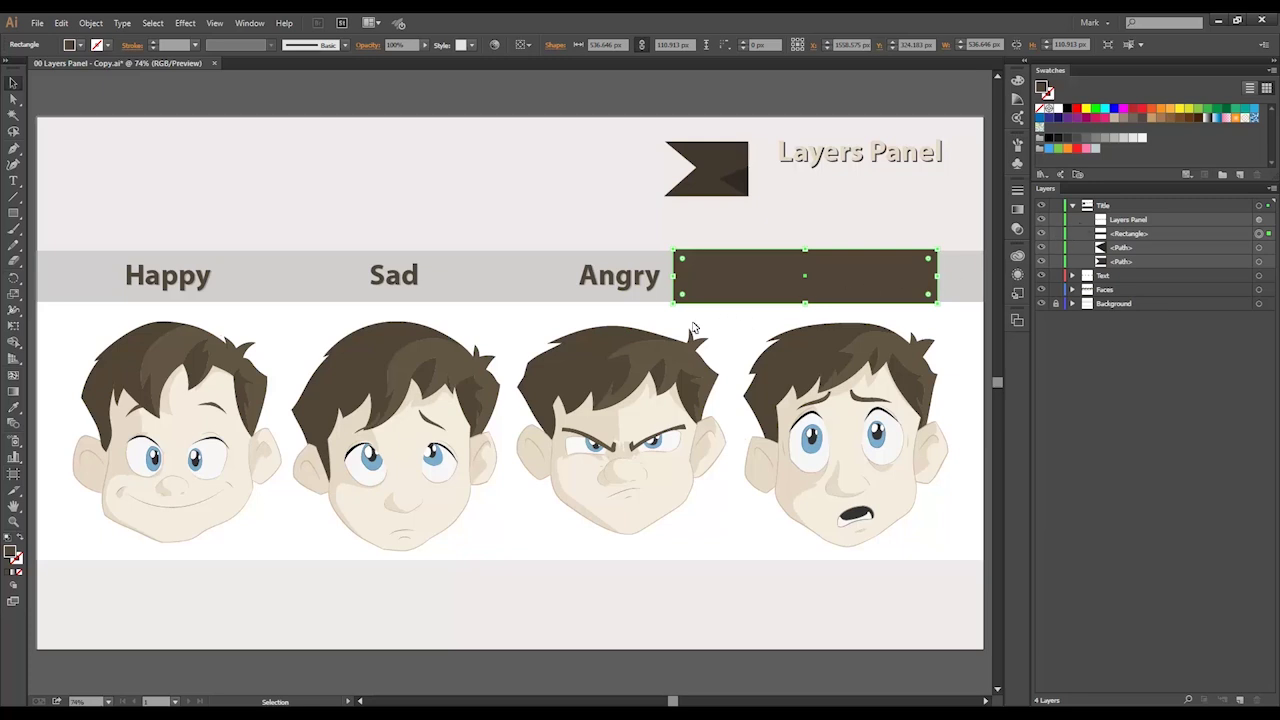
Step: Select the faces group, expand the Faces layer down to its four face groups, and collapse the Title layer
{"action": "left_click", "coordinate": [600, 343]}
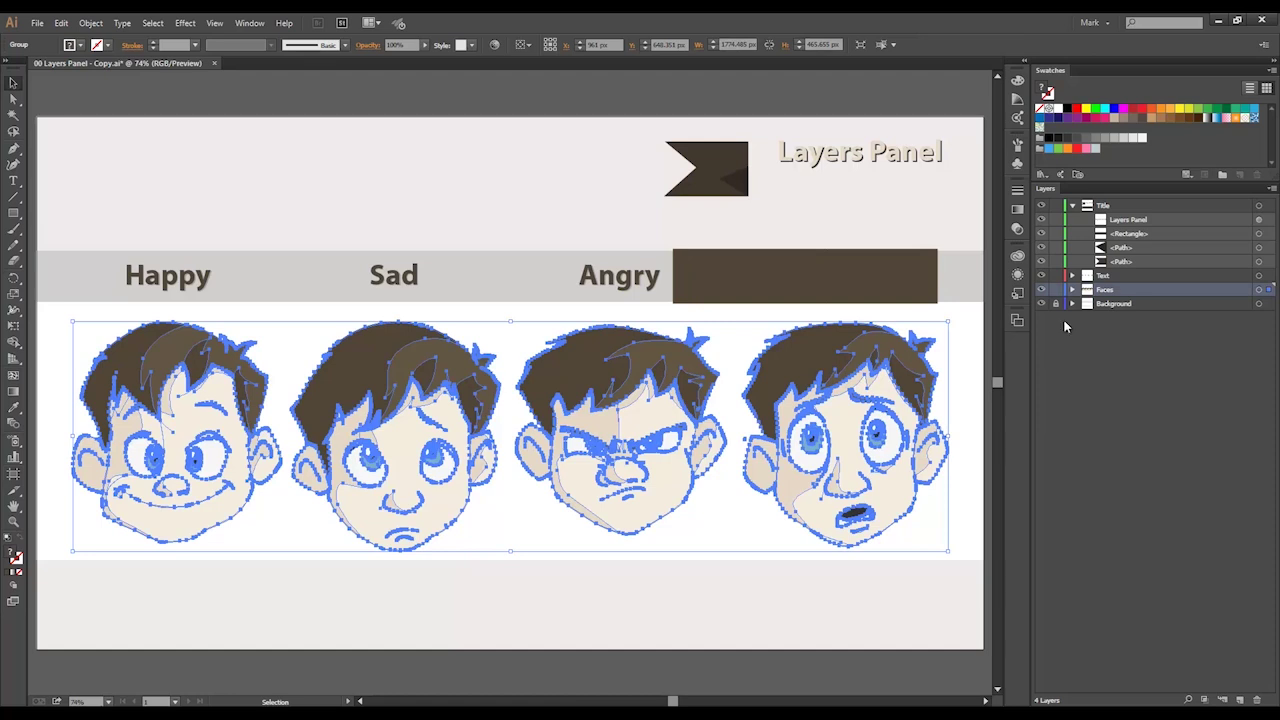
{"action": "left_click", "coordinate": [1072, 290]}
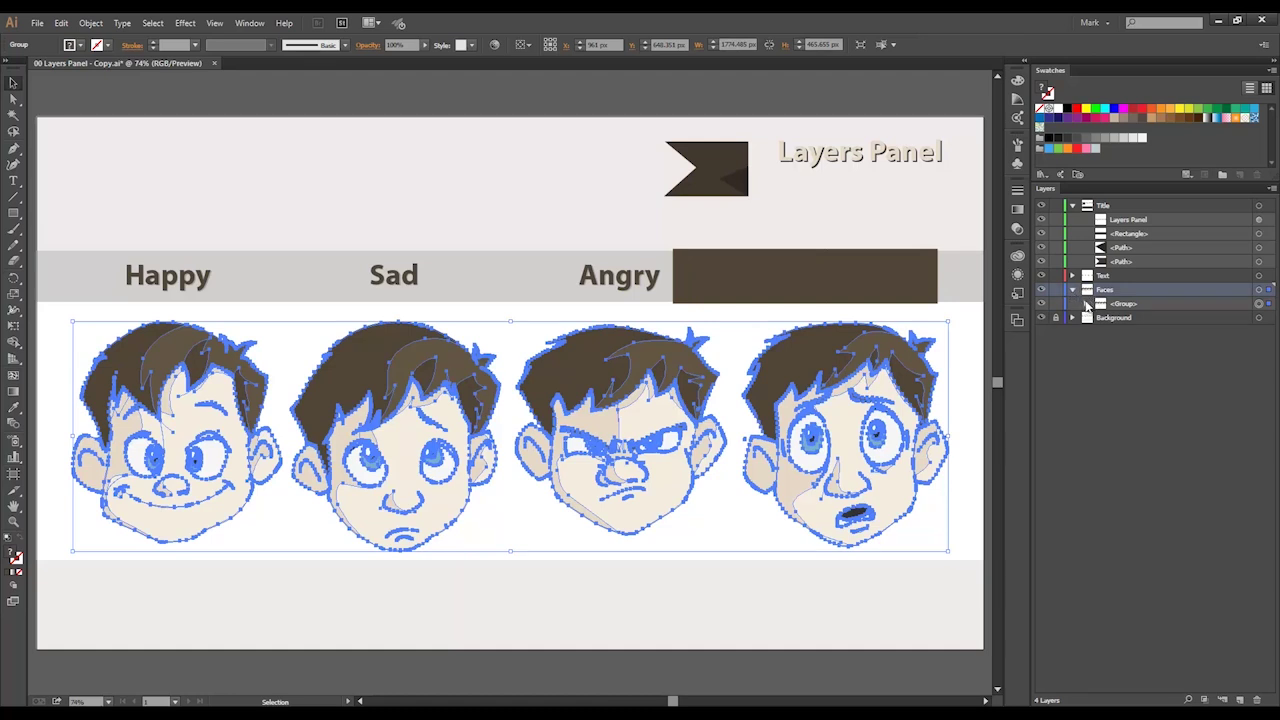
{"action": "left_click", "coordinate": [1085, 304]}
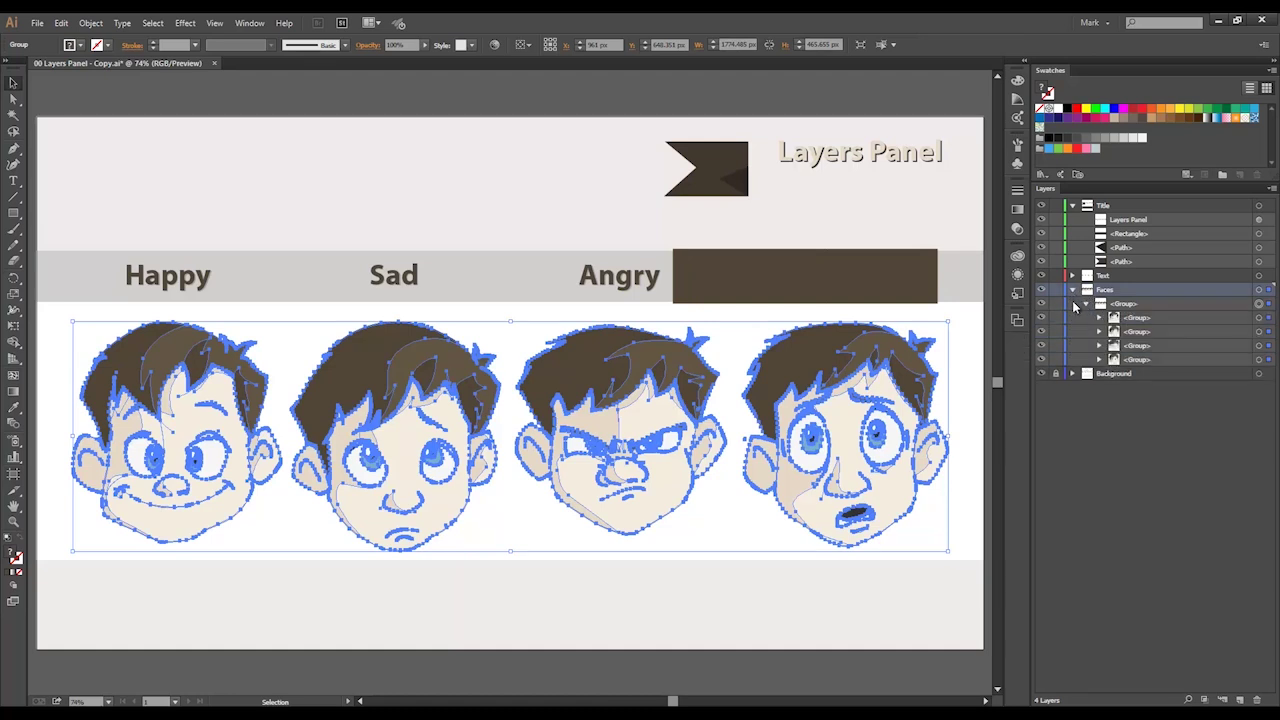
{"action": "left_click", "coordinate": [1073, 206]}
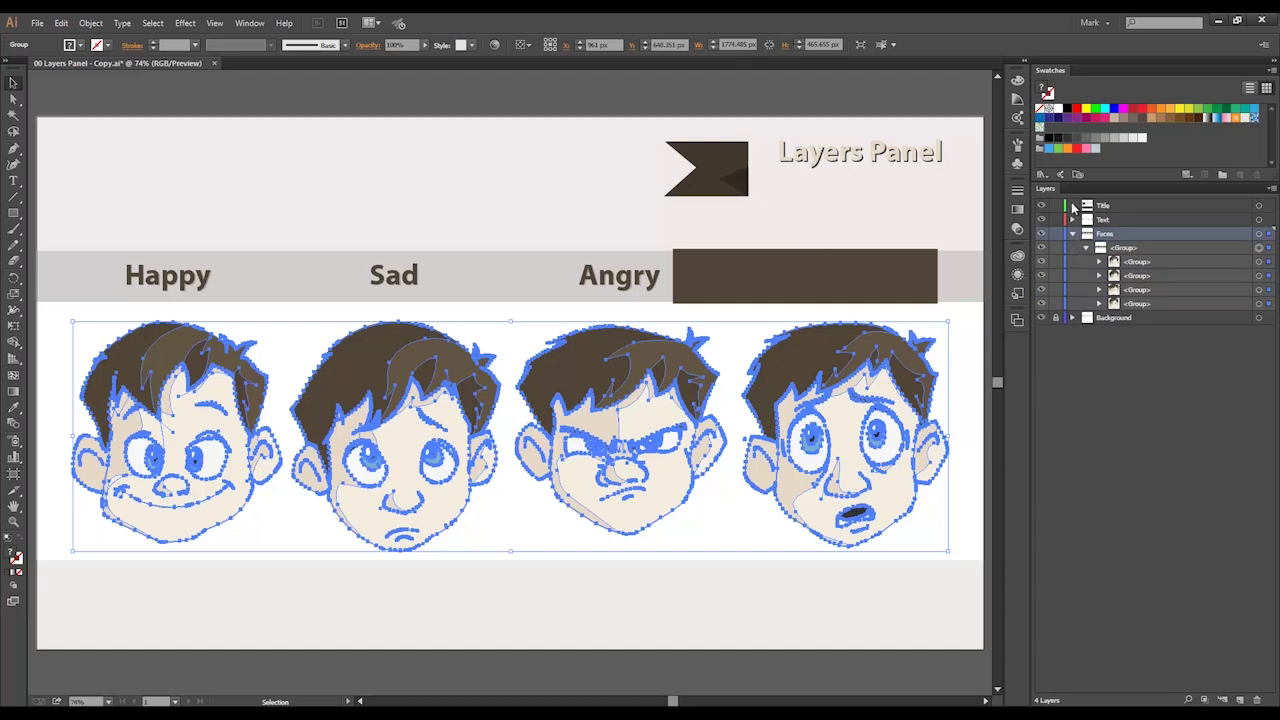
Step: Examine the paths inside the first two face groups of the Faces layer, and collapse both groups again
{"action": "left_click", "coordinate": [1098, 261]}
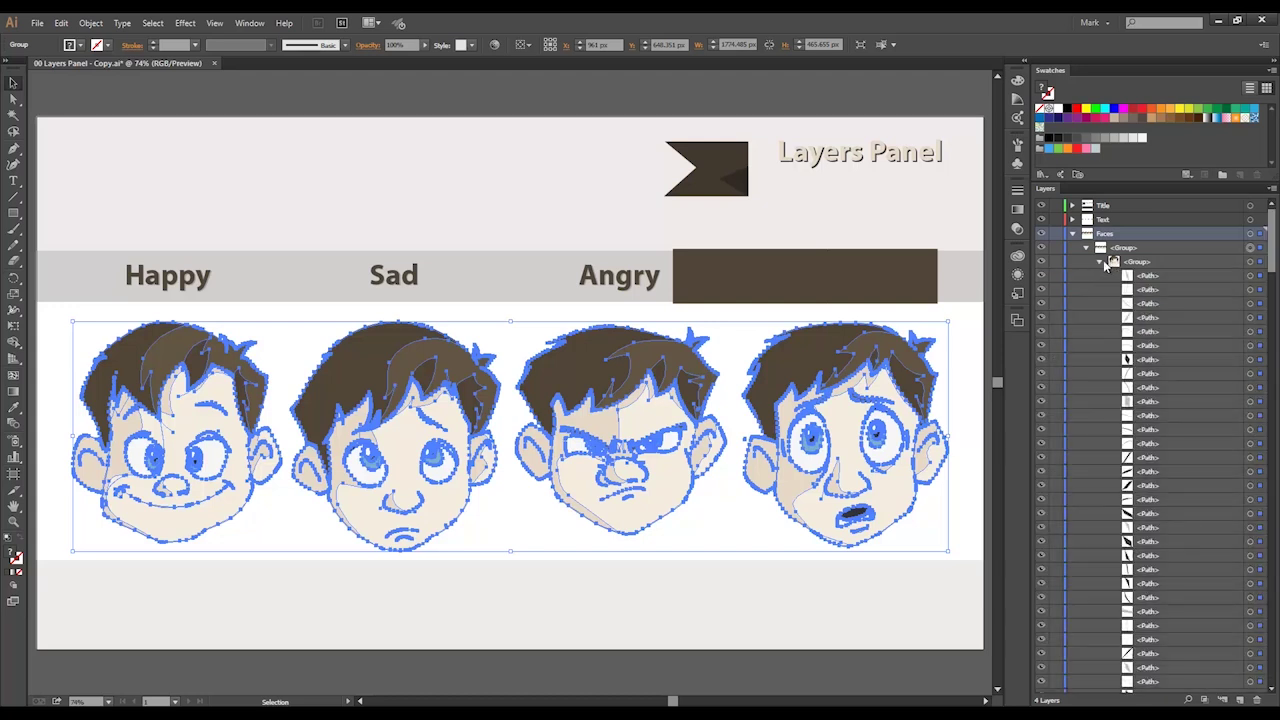
{"action": "left_click_drag", "start_coordinate": [1272, 228], "coordinate": [1262, 320]}
{"action": "scroll", "coordinate": [1166, 391], "scroll_direction": "down", "scroll_amount": 10}
{"action": "scroll", "coordinate": [1201, 442], "scroll_direction": "down", "scroll_amount": 10}
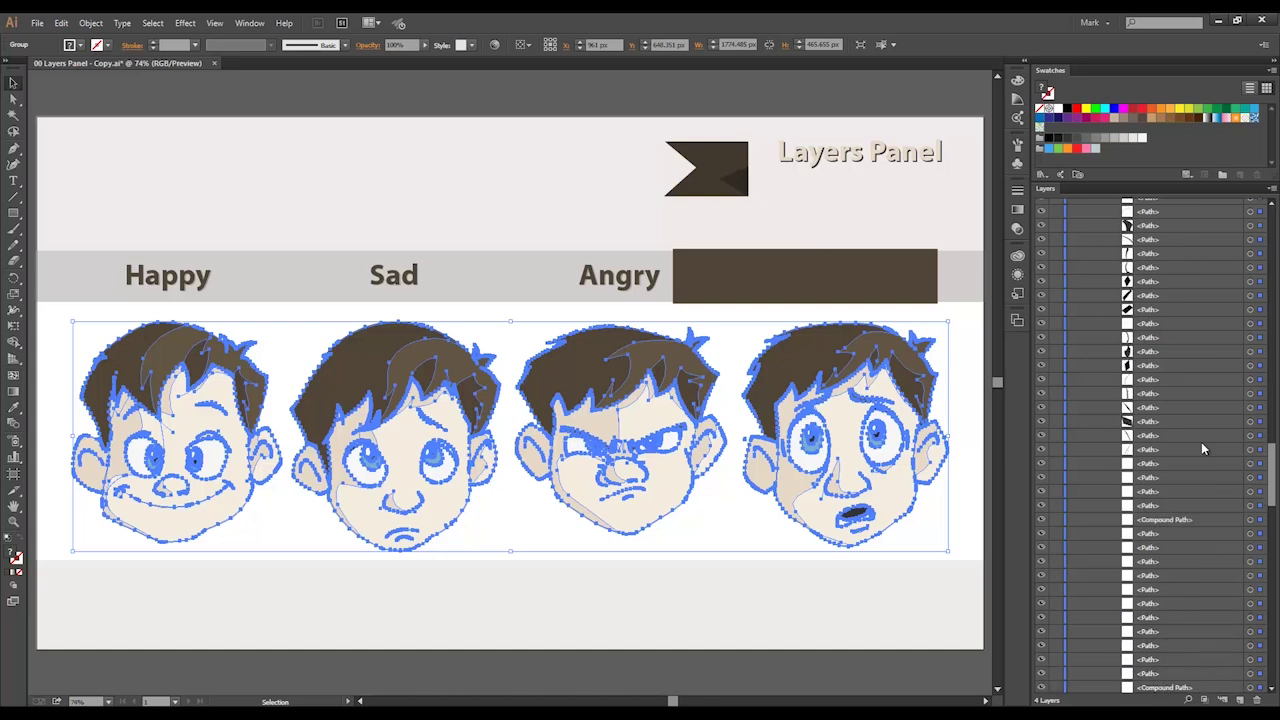
{"action": "scroll", "coordinate": [1201, 442], "scroll_direction": "down", "scroll_amount": 10}
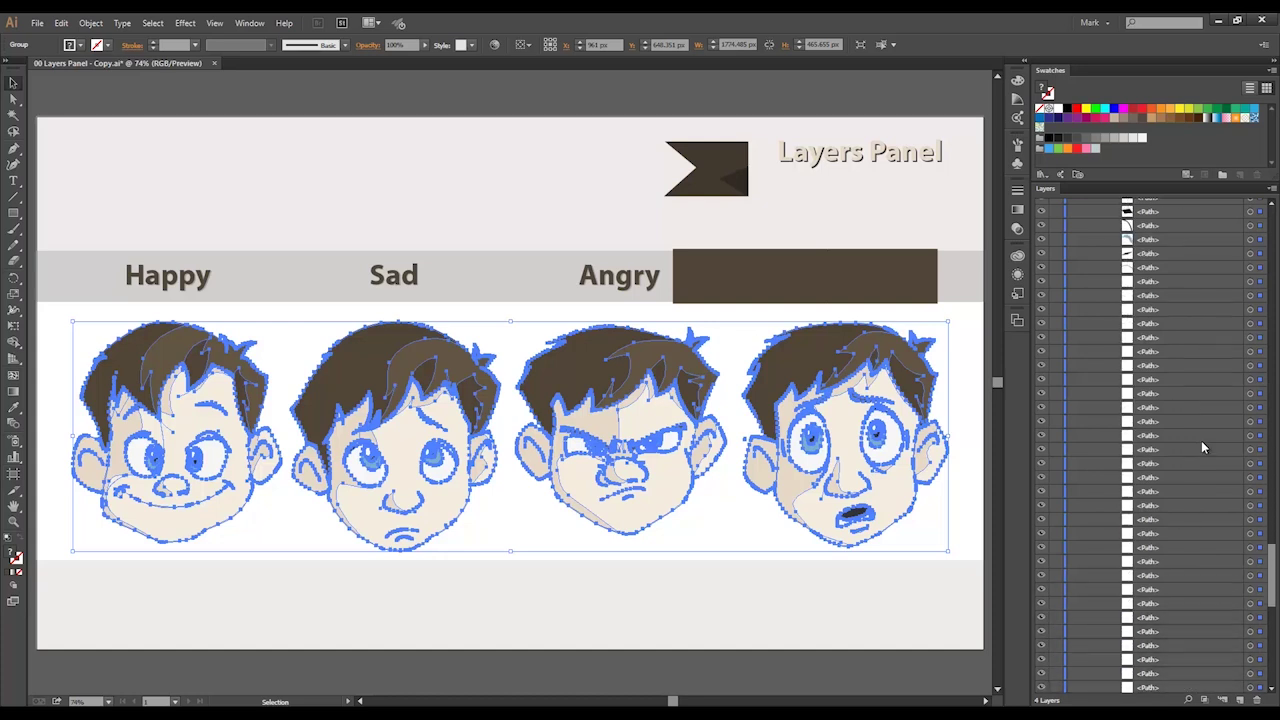
{"action": "scroll", "coordinate": [1202, 447], "scroll_direction": "down", "scroll_amount": 5}
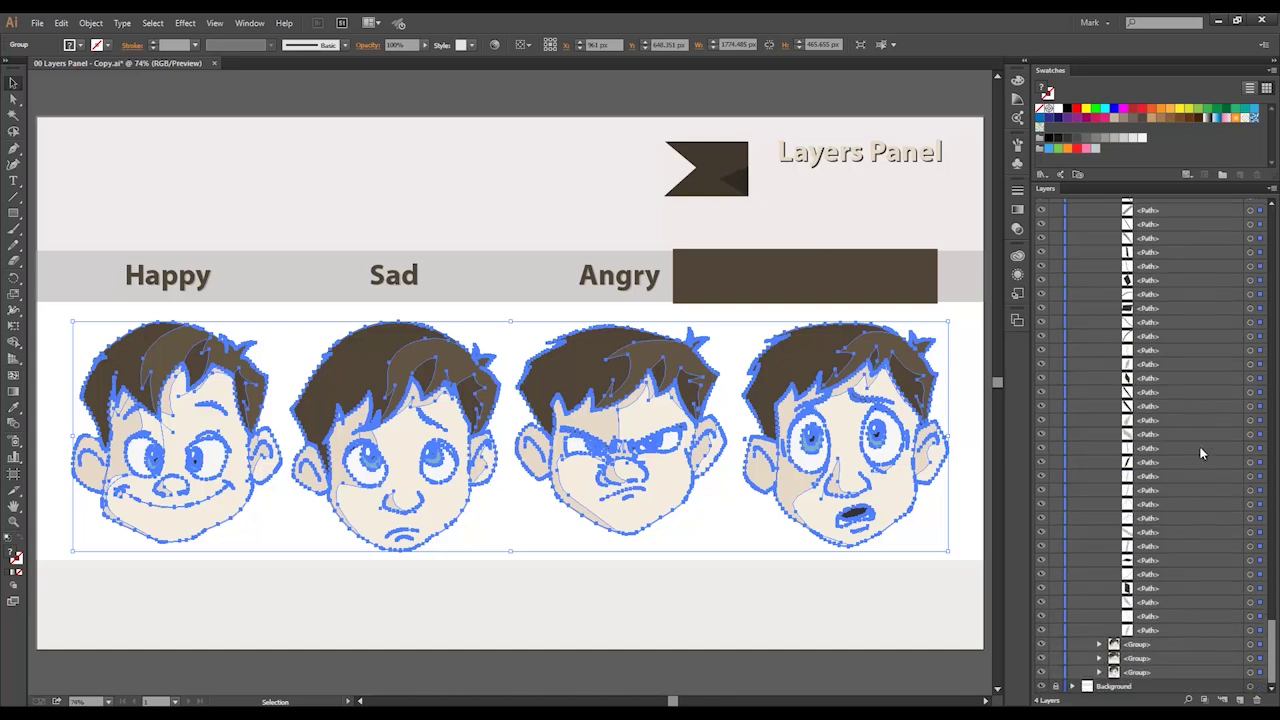
{"action": "left_click", "coordinate": [1099, 645]}
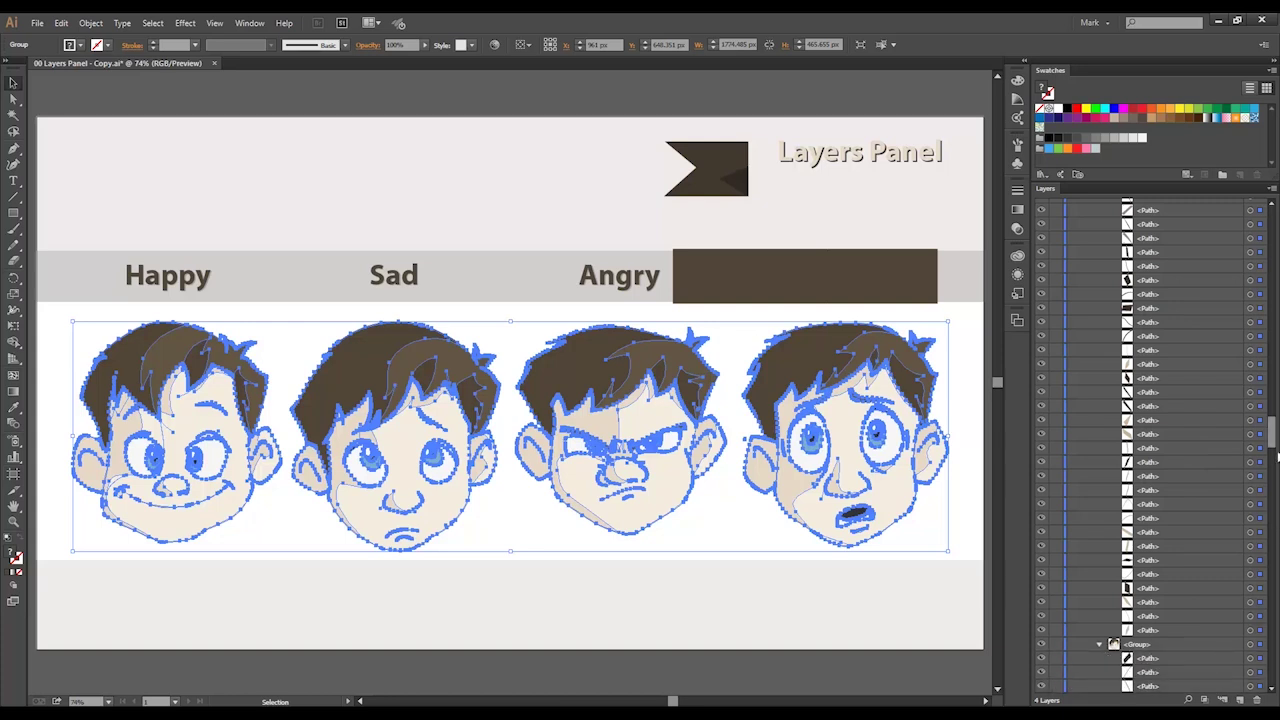
{"action": "mouse_move", "coordinate": [1271, 437]}
{"action": "left_mouse_down"}
{"action": "mouse_move", "coordinate": [1265, 552]}
{"action": "mouse_move", "coordinate": [1276, 405]}
{"action": "mouse_move", "coordinate": [1262, 455]}
{"action": "left_mouse_up"}
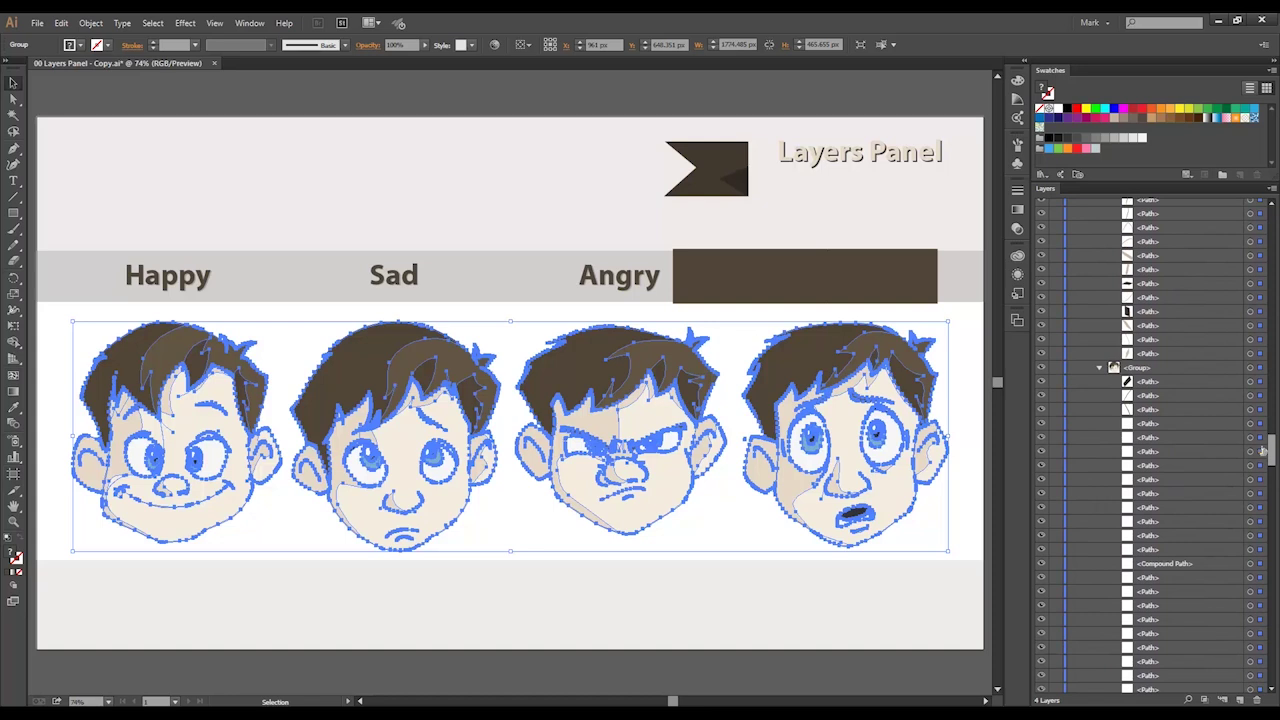
{"action": "left_click", "coordinate": [1099, 368]}
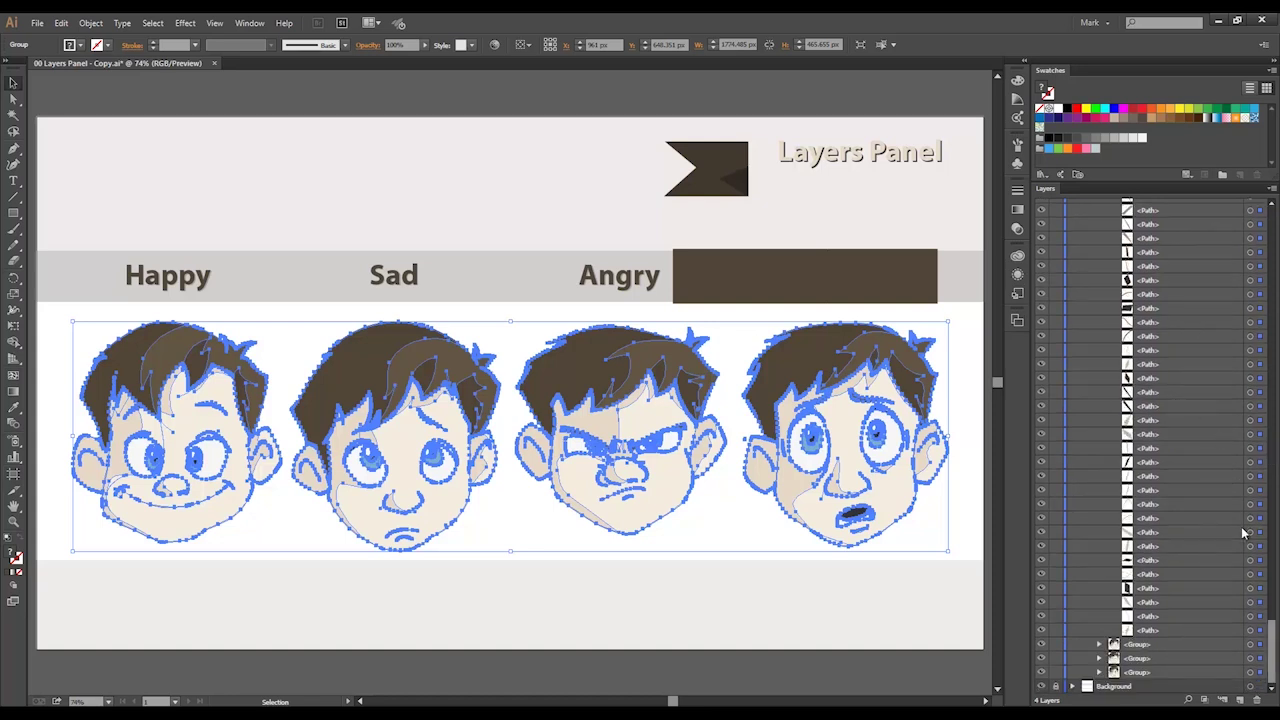
{"action": "left_click_drag", "start_coordinate": [1273, 630], "coordinate": [1275, 230]}
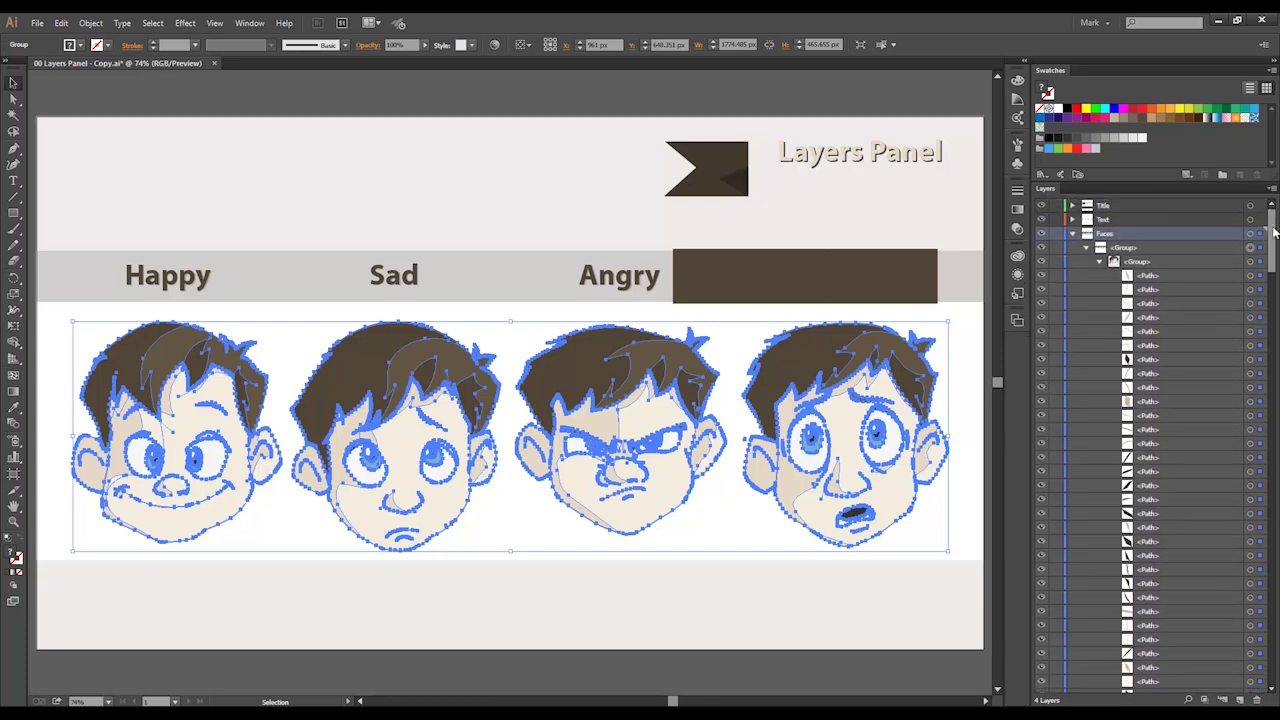
{"action": "left_click", "coordinate": [1099, 261]}
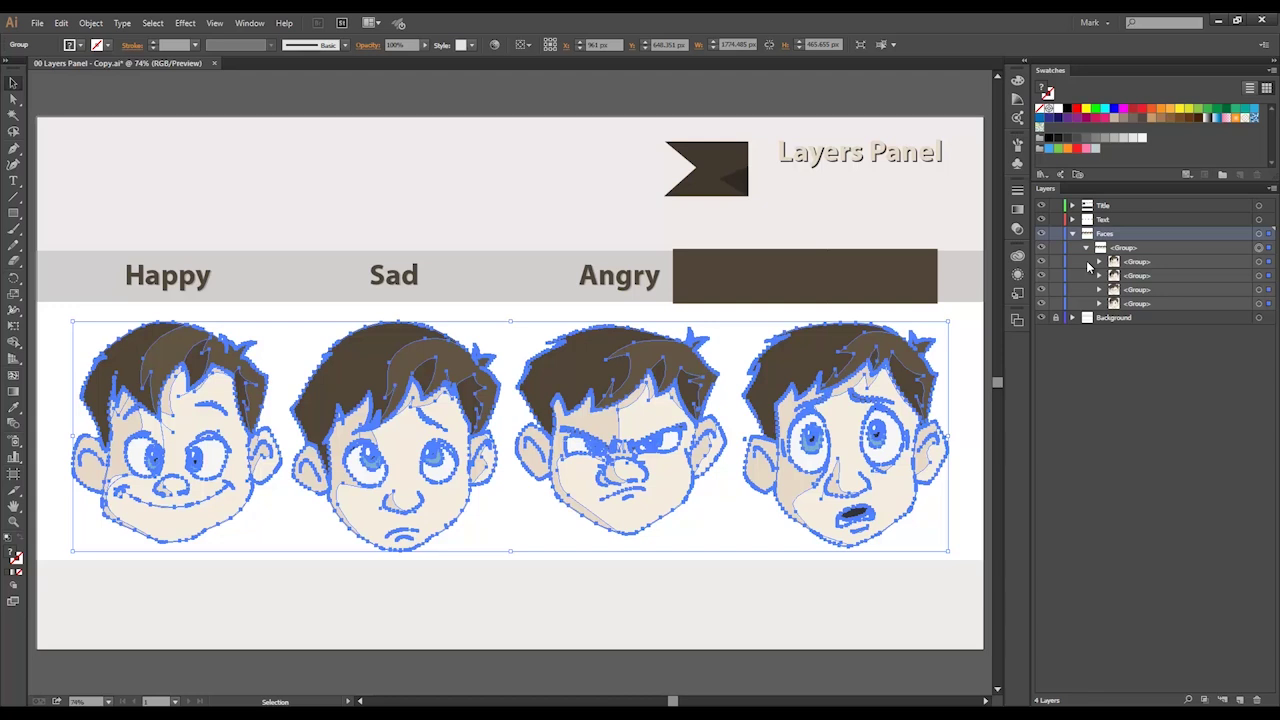
Step: Select the Sad face through its group in the Faces layer, and move the whole Scared face sideways to overlap the Angry face
{"action": "left_click", "coordinate": [1138, 276]}
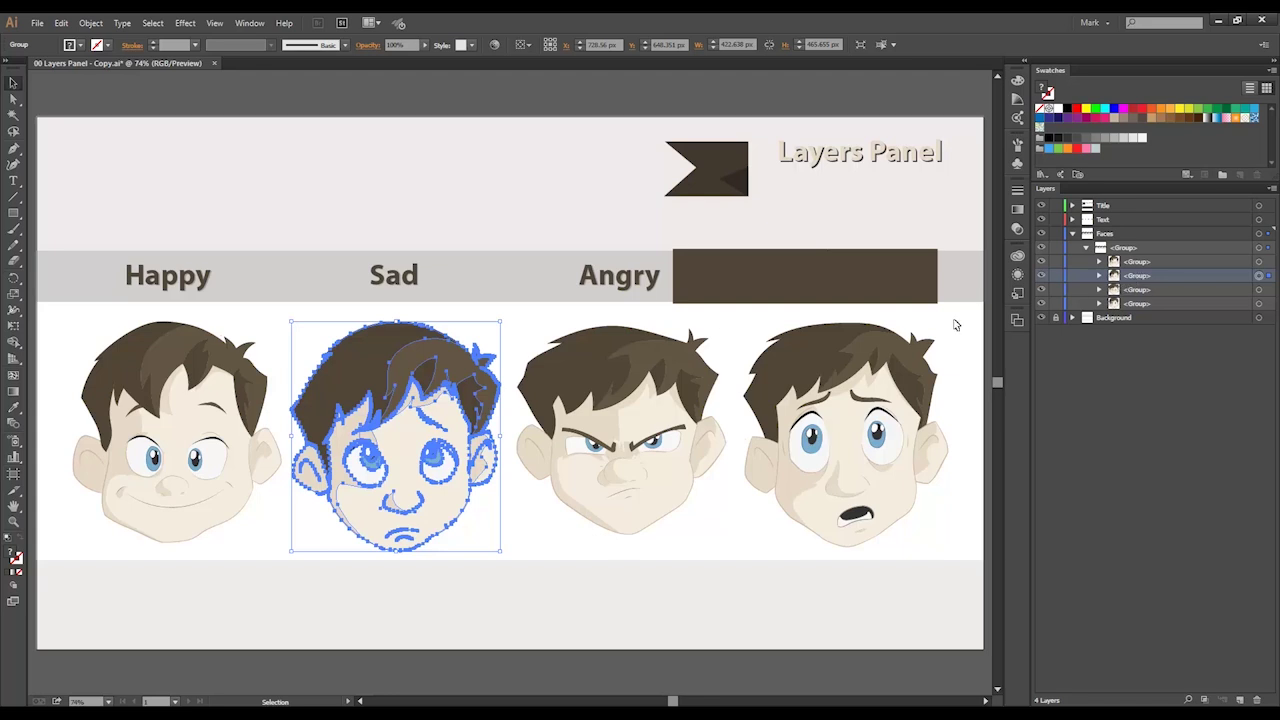
{"action": "key", "text": "a"}
{"action": "left_click_drag", "start_coordinate": [964, 317], "coordinate": [734, 557]}
{"action": "left_click_drag", "start_coordinate": [816, 364], "coordinate": [662, 371]}
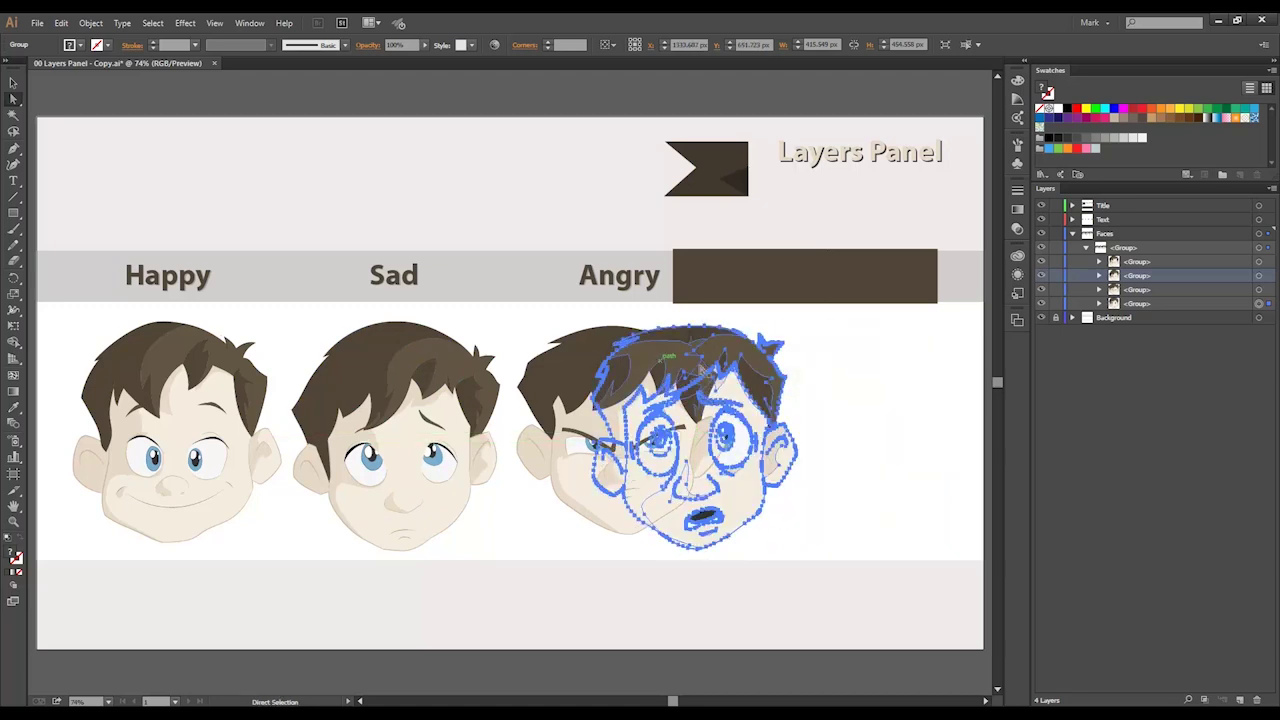
{"action": "left_click", "coordinate": [815, 328]}
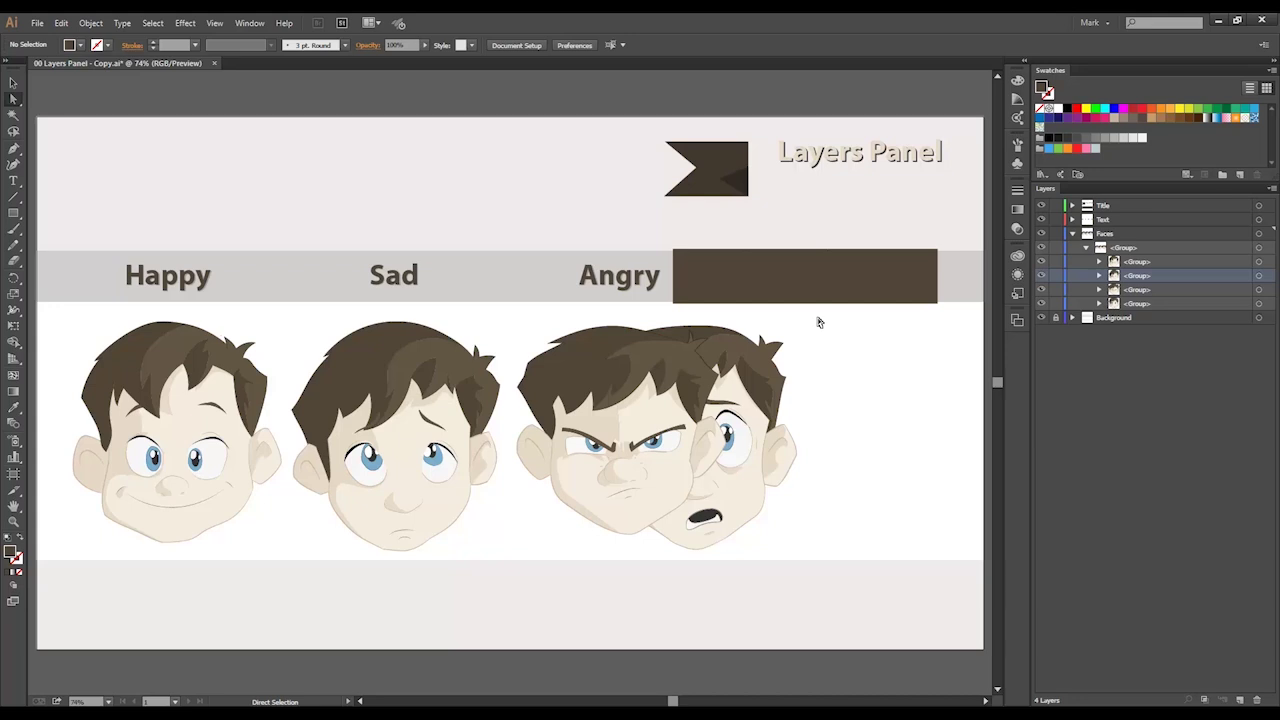
Step: Try to move the overlapping Scared face with an area selection, and undo the move
{"action": "left_click_drag", "start_coordinate": [817, 319], "coordinate": [603, 565]}
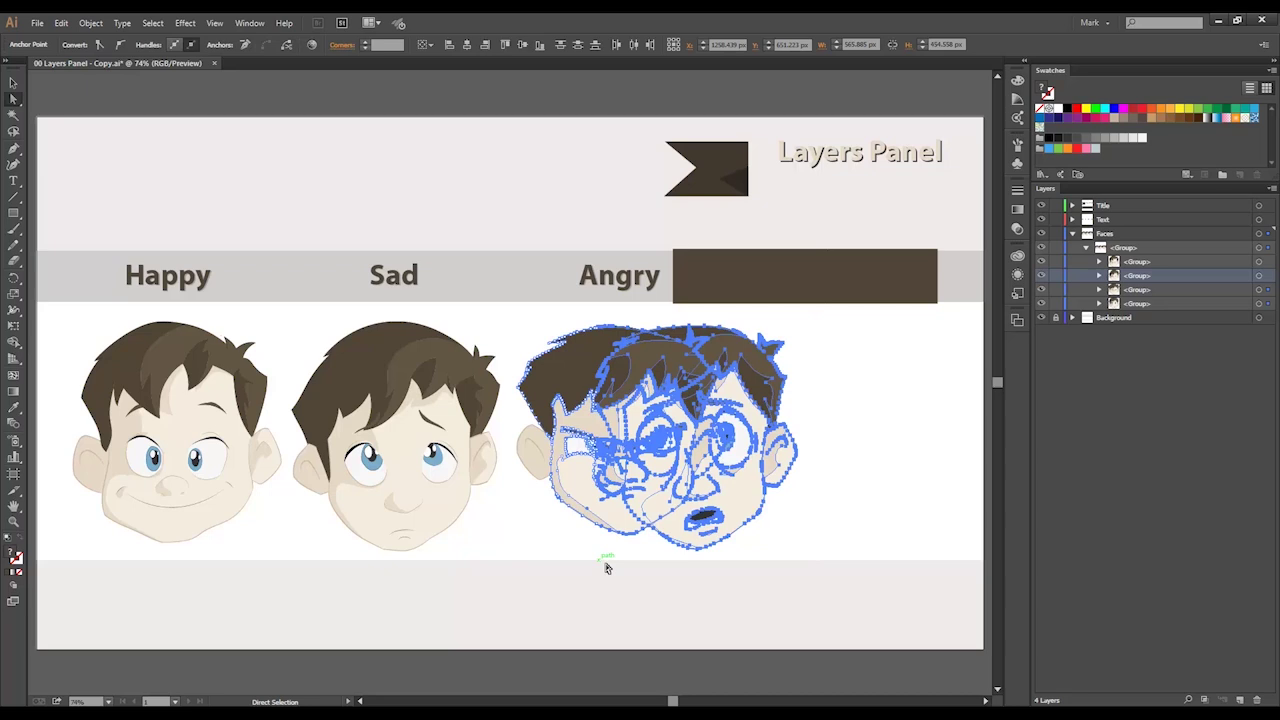
{"action": "left_click_drag", "start_coordinate": [739, 504], "coordinate": [783, 533]}
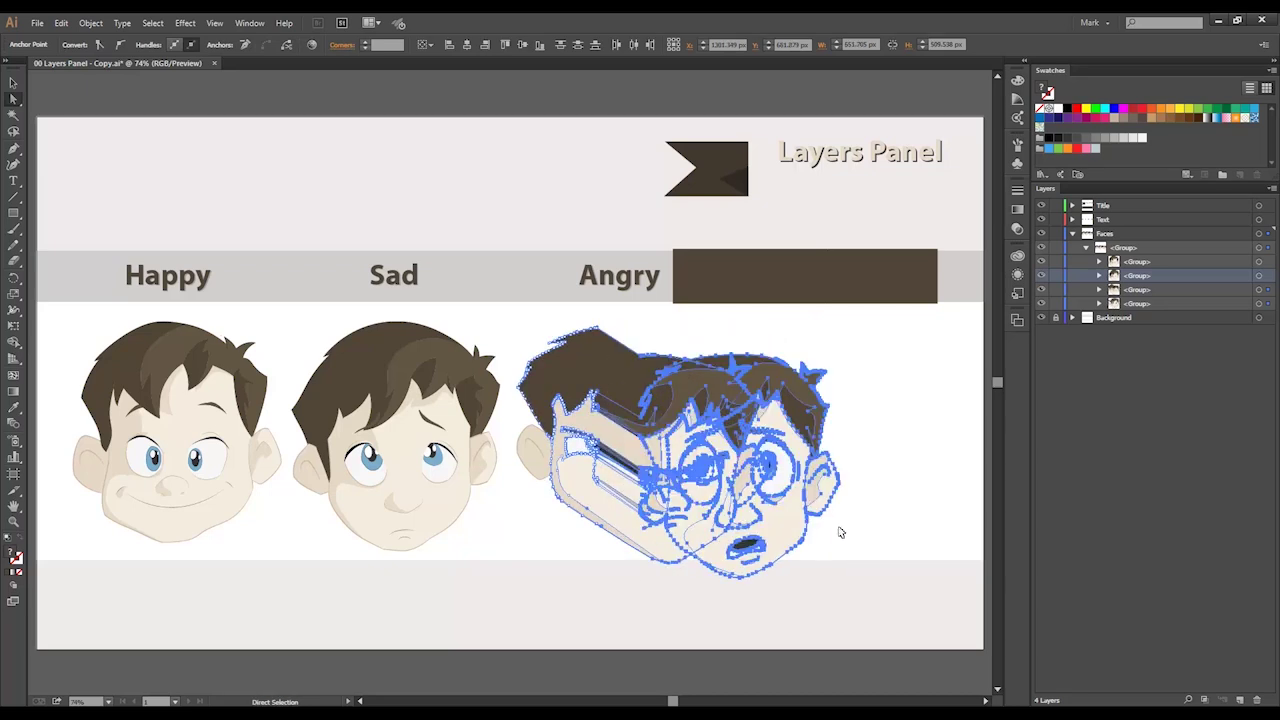
{"action": "key", "text": "ctrl+z"}
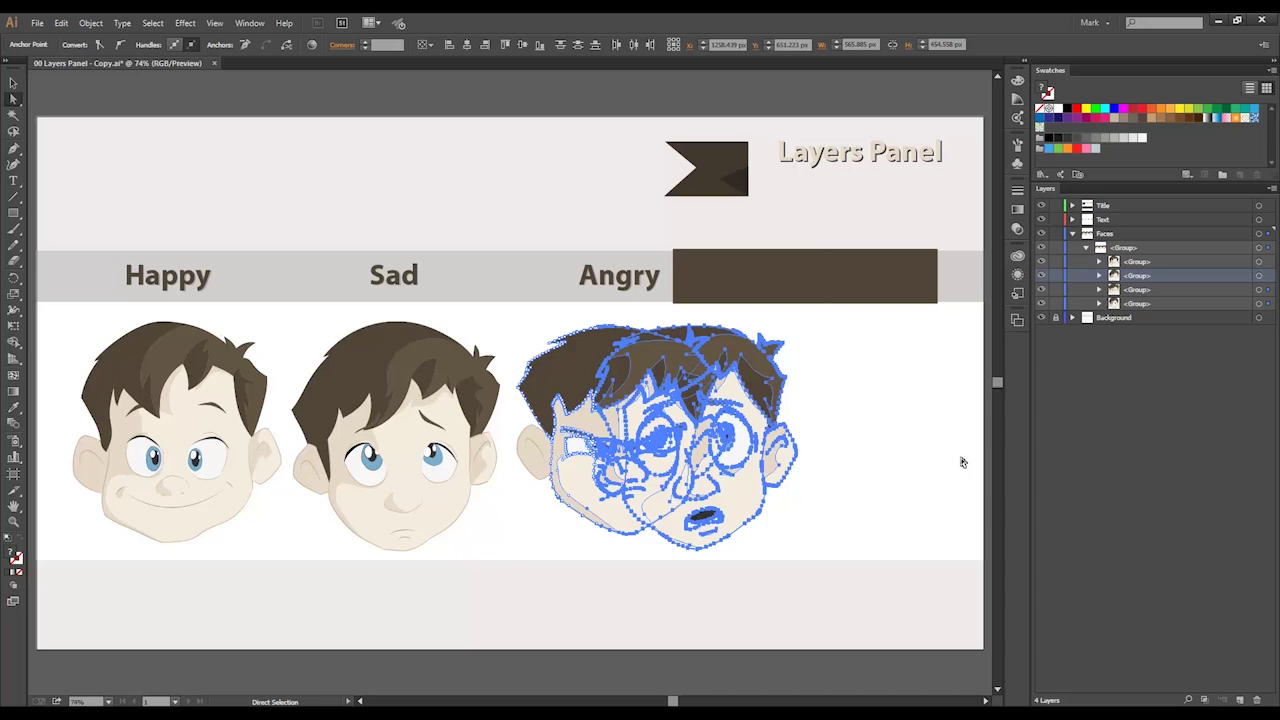
Step: Select only the Scared face through its group in the Faces layer, and deselect it
{"action": "left_click", "coordinate": [1137, 304]}
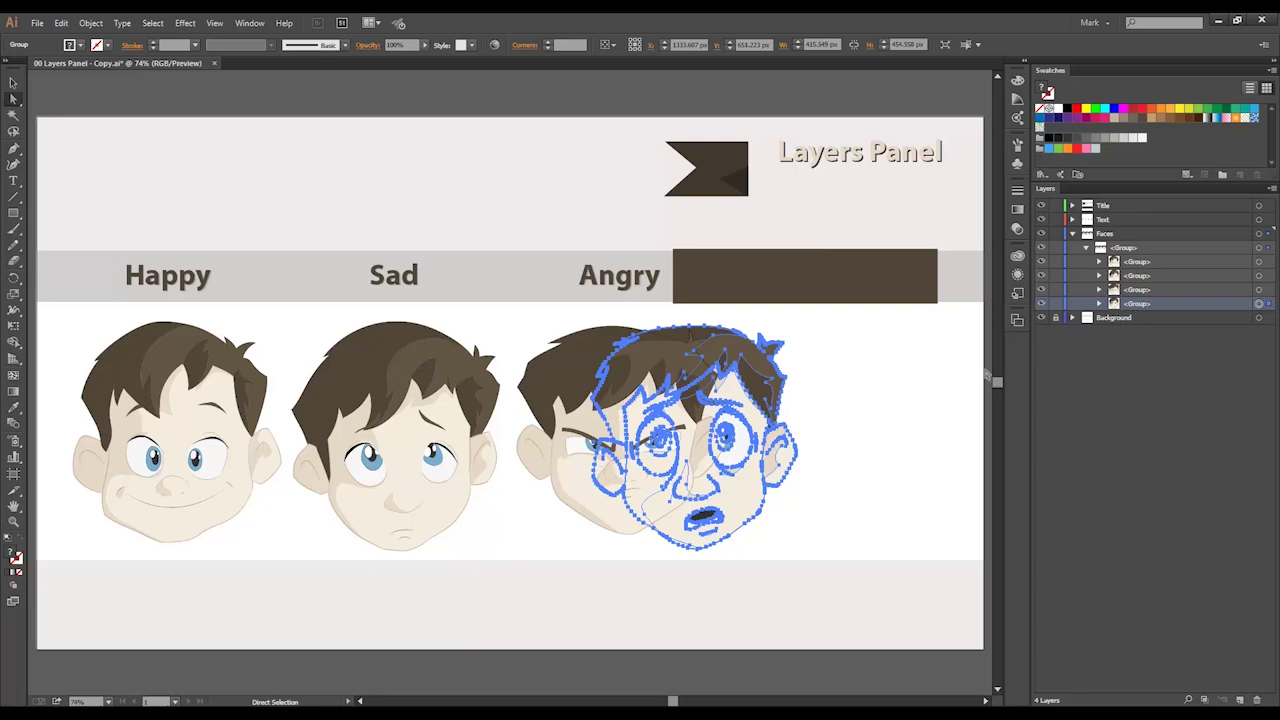
{"action": "left_click", "coordinate": [823, 408]}
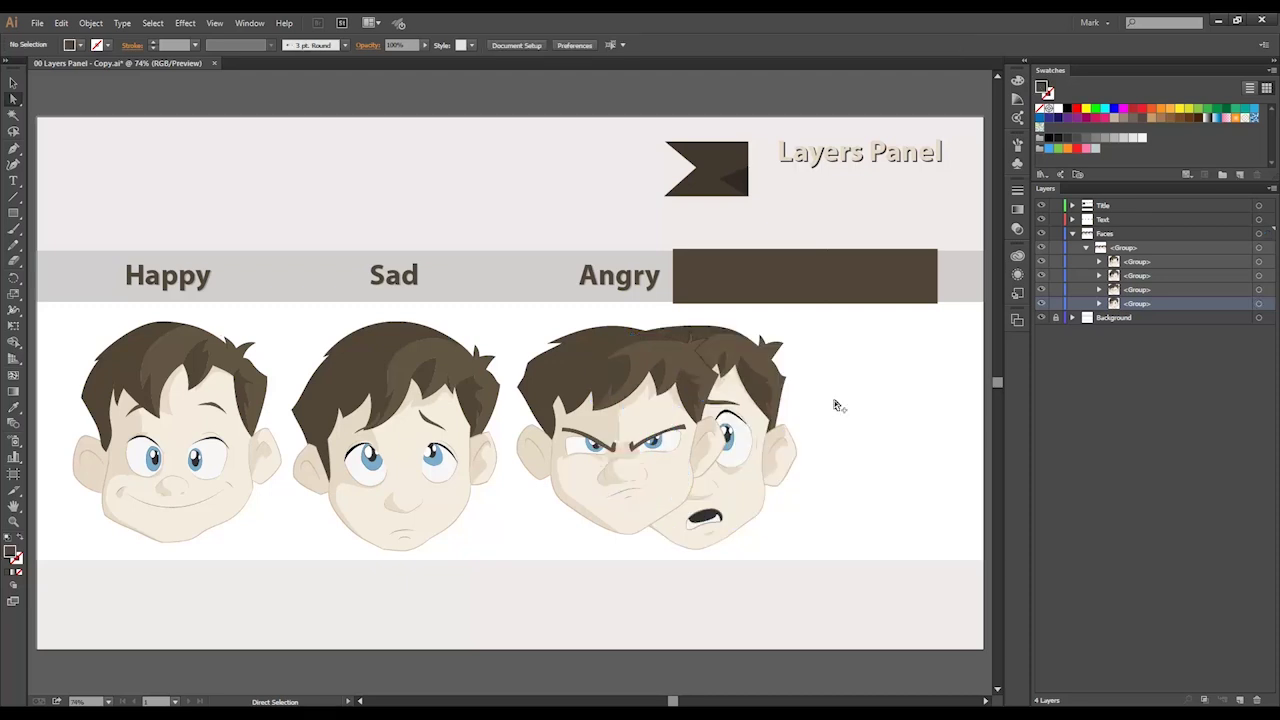
Step: Bring the Scared face one level forward, in front of the Angry face, and reorder its group above the other face groups
{"action": "left_click", "coordinate": [1131, 305]}
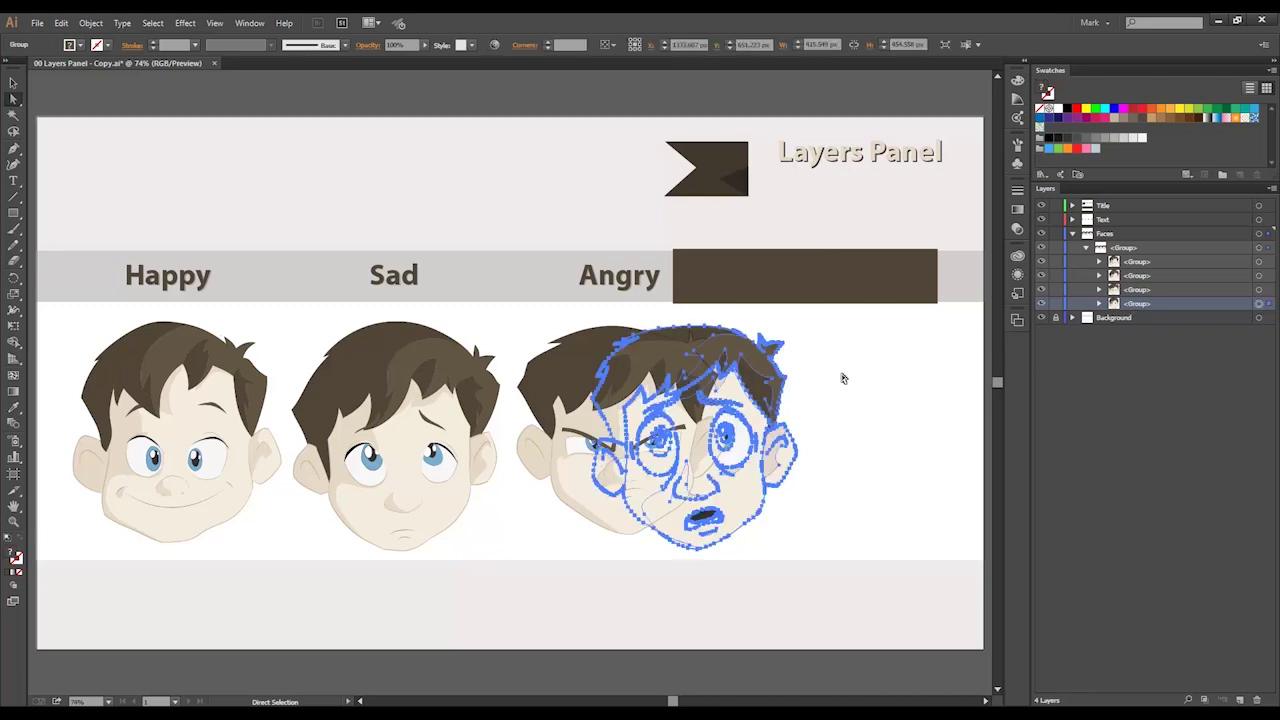
{"action": "key", "text": "ctrl+alt+bracketright"}
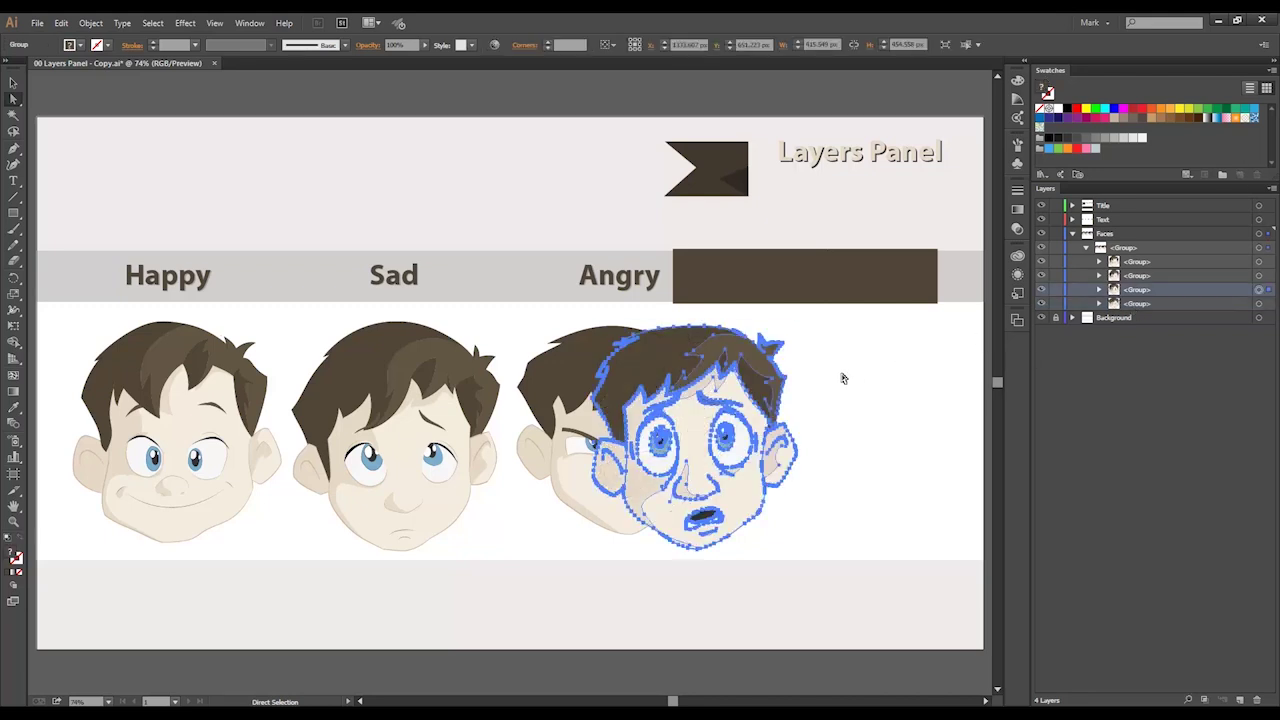
{"action": "left_click", "coordinate": [842, 377]}
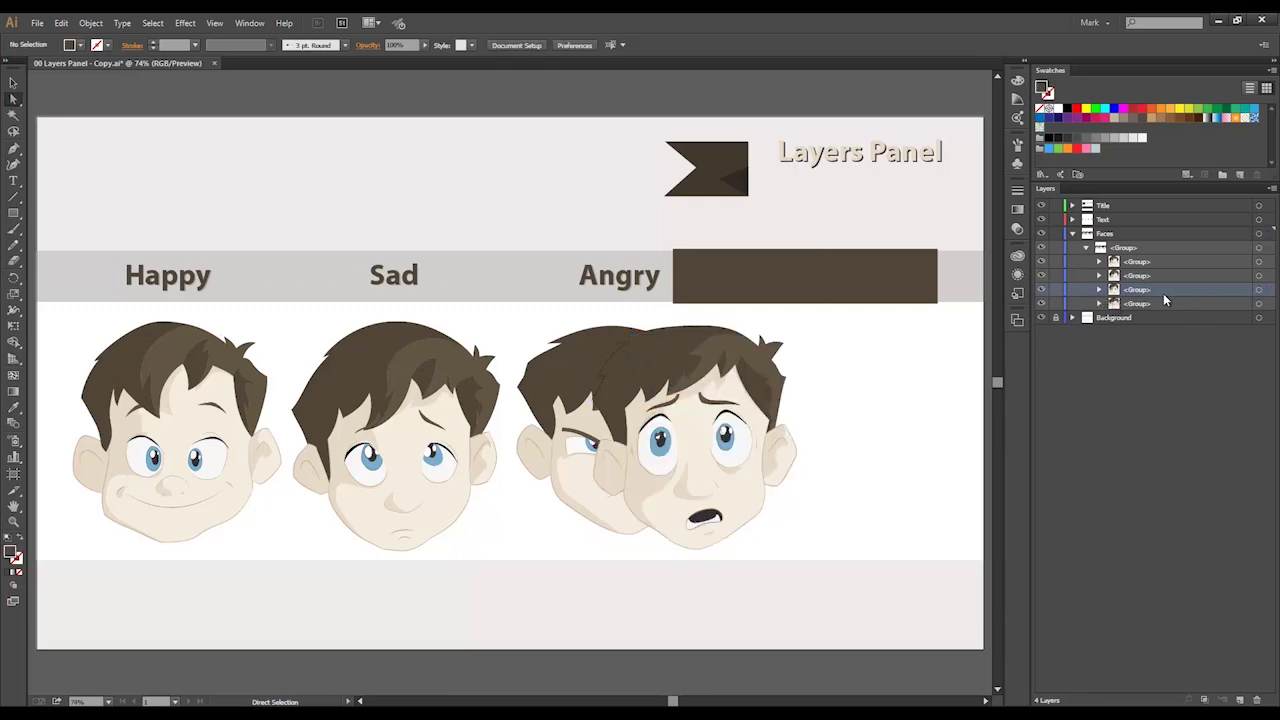
{"action": "left_click_drag", "start_coordinate": [1152, 296], "coordinate": [1147, 263]}
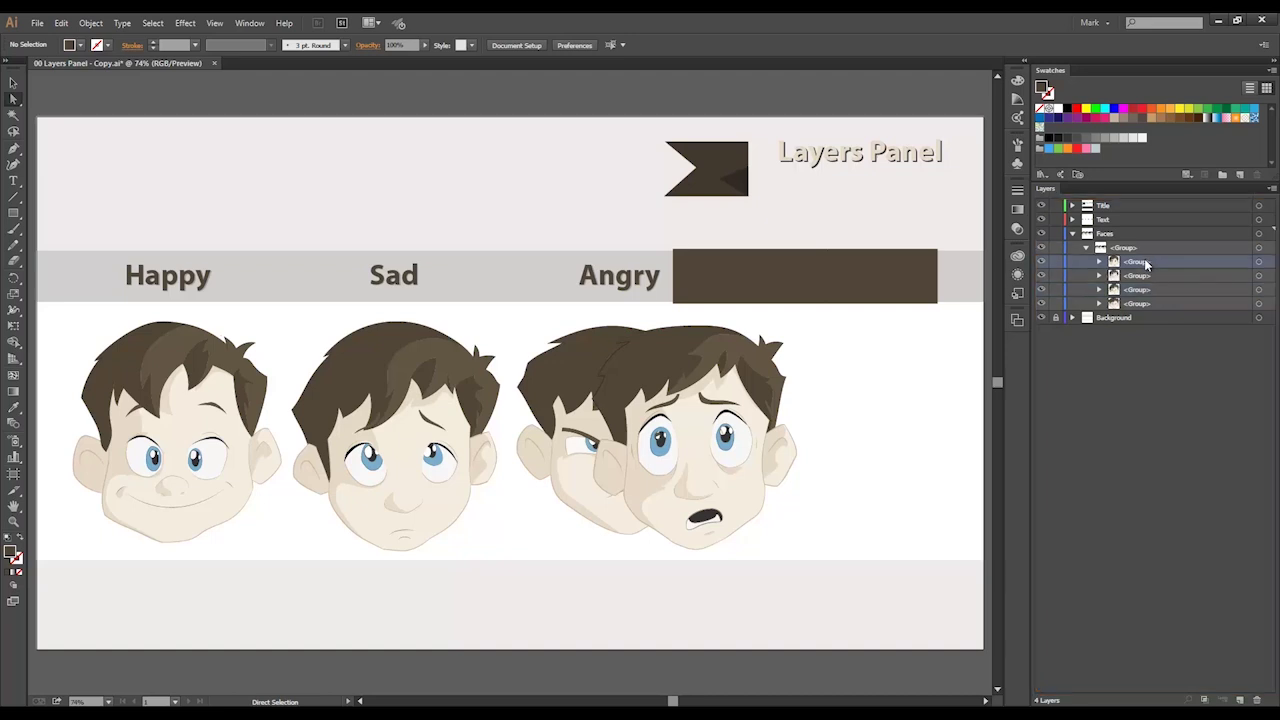
Step: Select the whole Scared face through its group, move it between the Happy and Sad faces so it overlaps both, and deselect it
{"action": "left_click", "coordinate": [1147, 264], "text": "alt"}
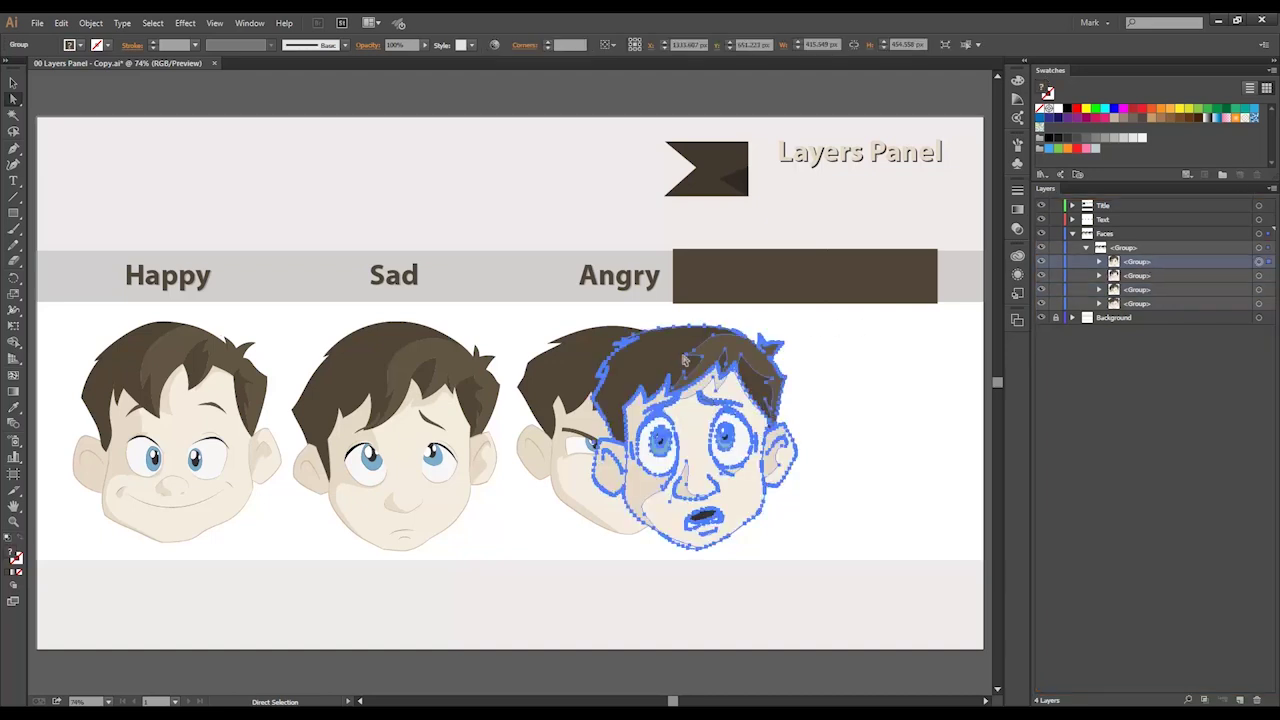
{"action": "left_click_drag", "start_coordinate": [674, 355], "coordinate": [672, 353]}
{"action": "left_click_drag", "start_coordinate": [601, 370], "coordinate": [275, 366]}
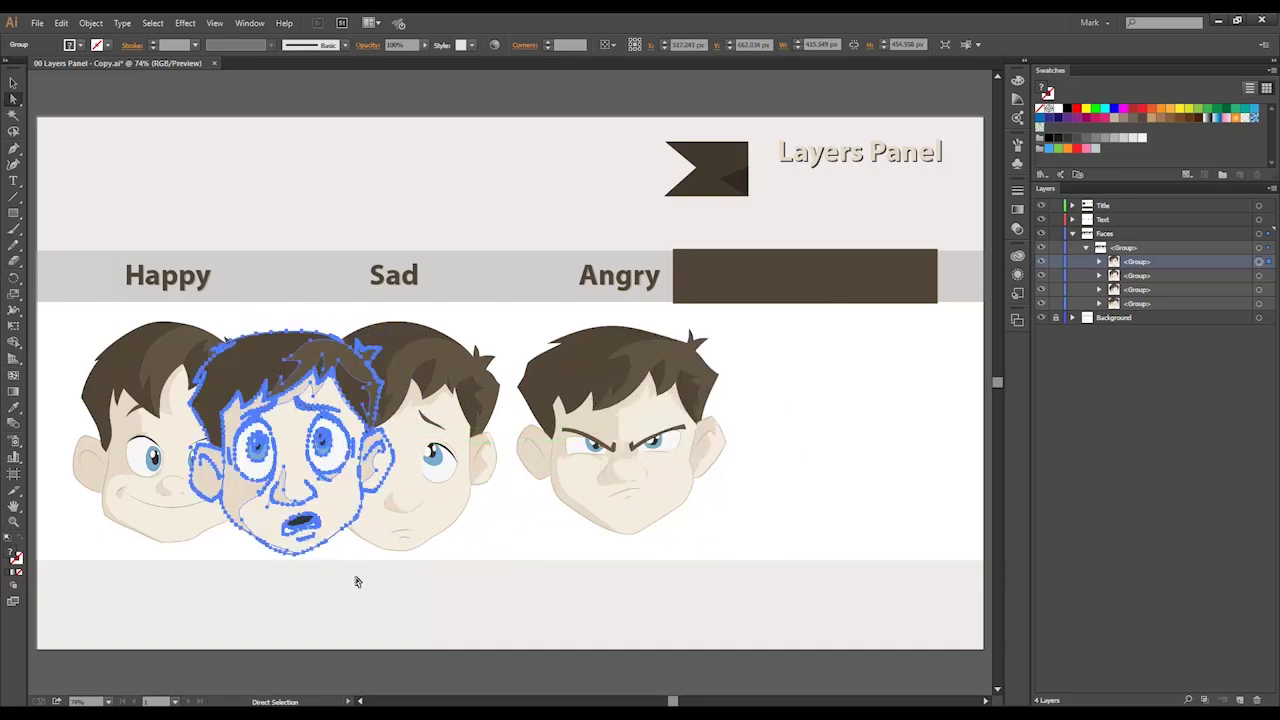
{"action": "left_click", "coordinate": [360, 578]}
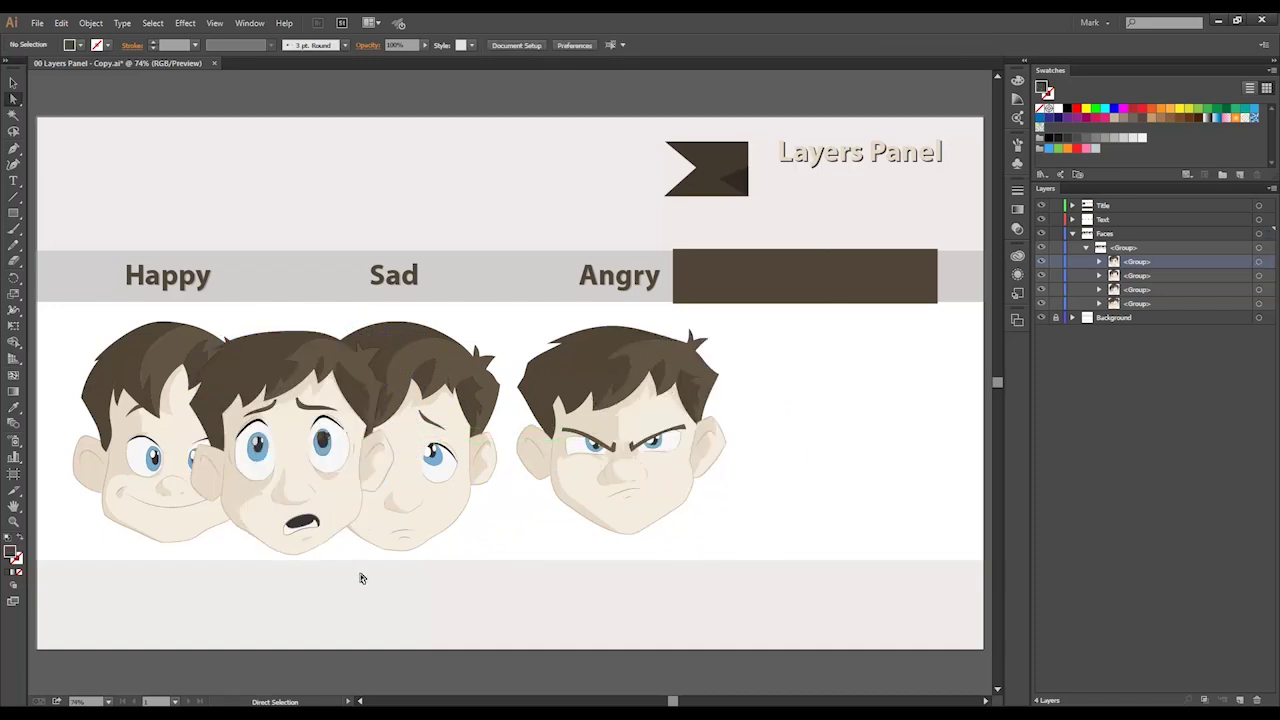